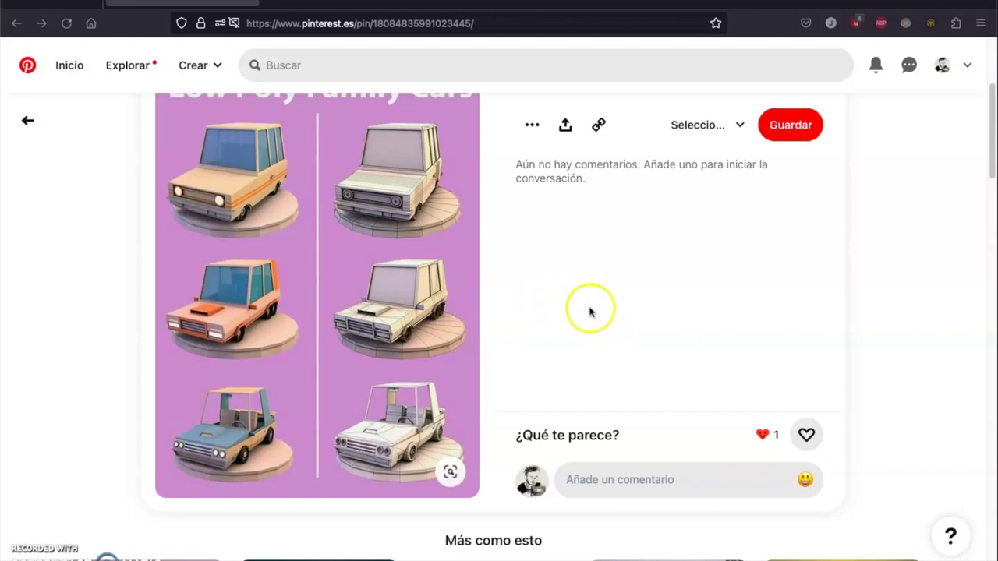
# - Screenshot the region around the top two cars in the Low Poly Family Cars pin
pyautogui.scroll(-1, 582, 274)
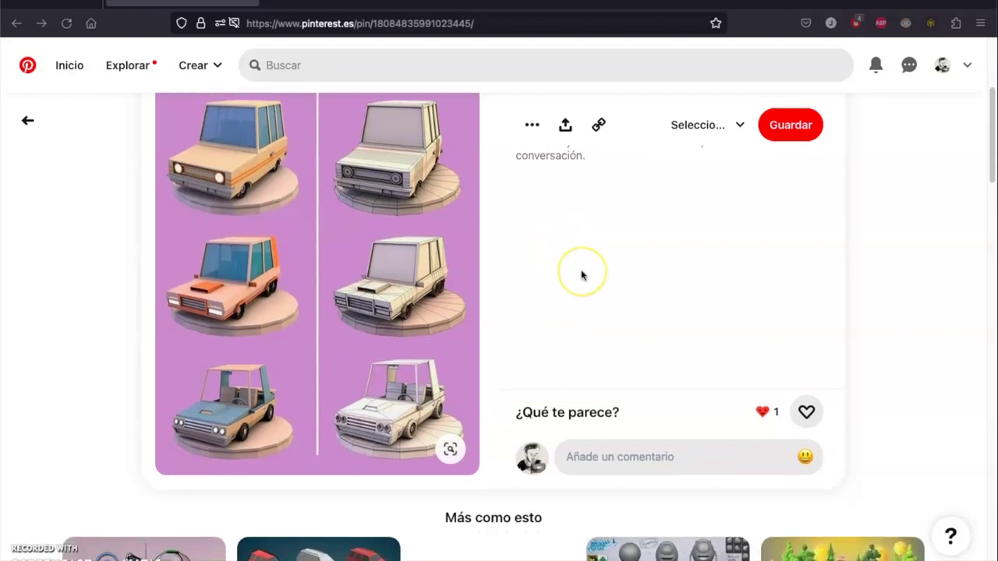
pyautogui.scroll(2, 582, 274)
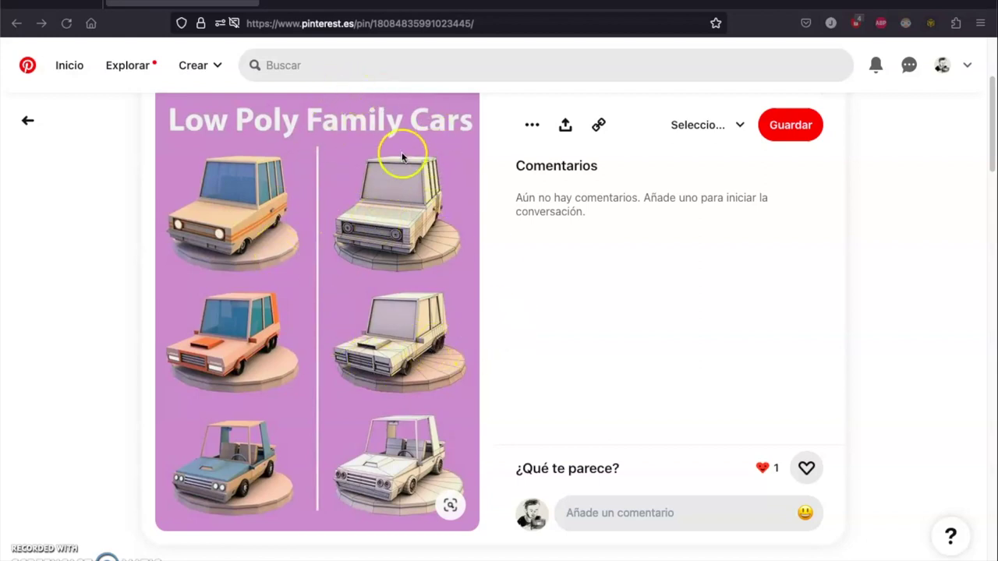
pyautogui.scroll(1, 430, 296)
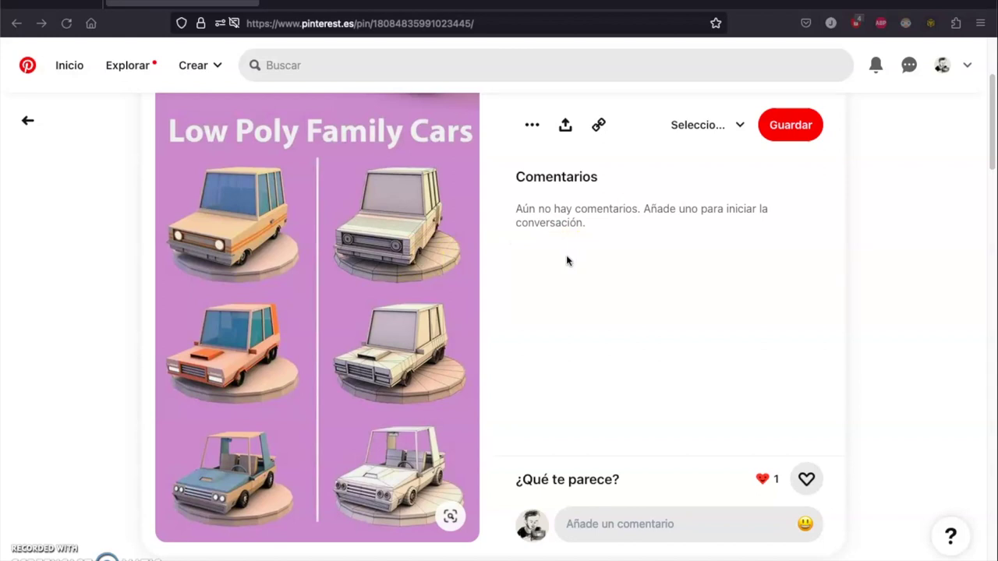
pyautogui.moveTo(250, 153); pyautogui.dragTo(472, 291)
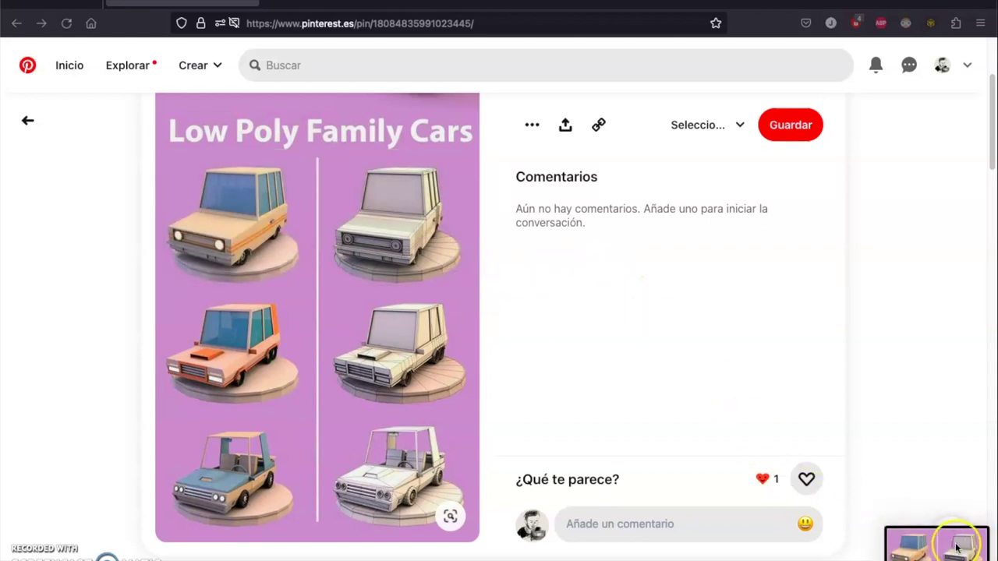
# - In Blender, add the Desktop car screenshot as a reference image
pyautogui.moveTo(38, 208)
pyautogui.click(39, 331)
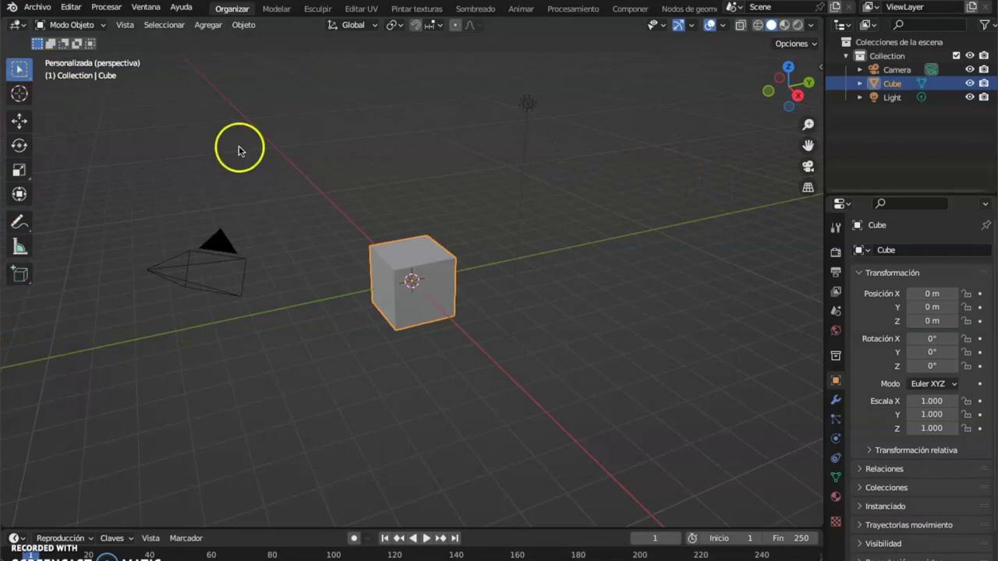
pyautogui.click(195, 382)
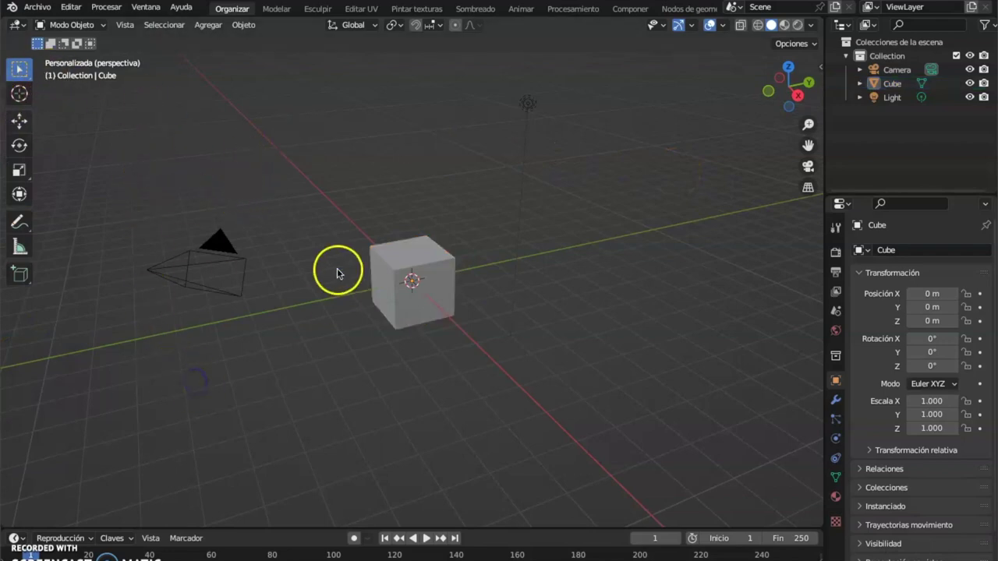
pyautogui.click(336, 379)
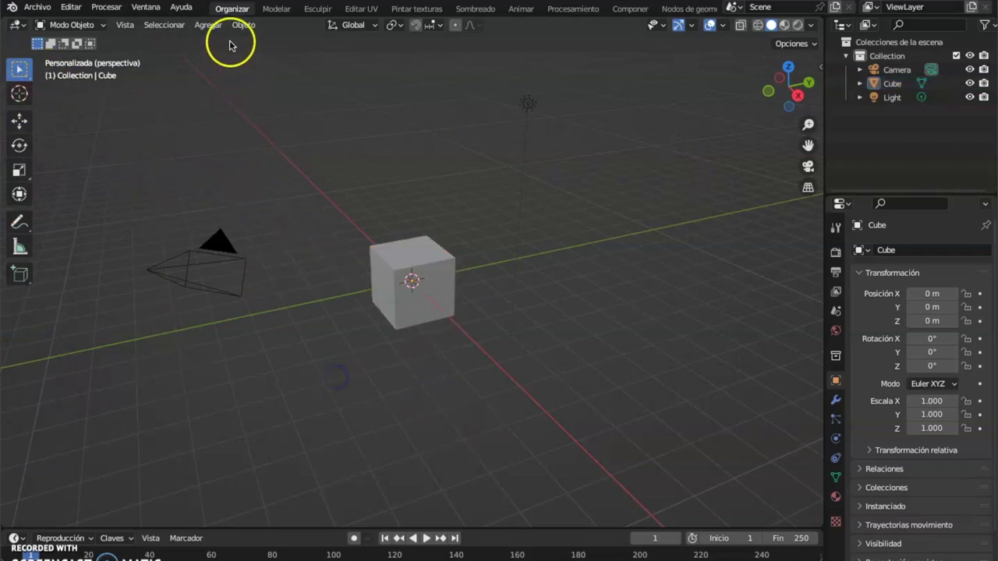
pyautogui.click(207, 25)
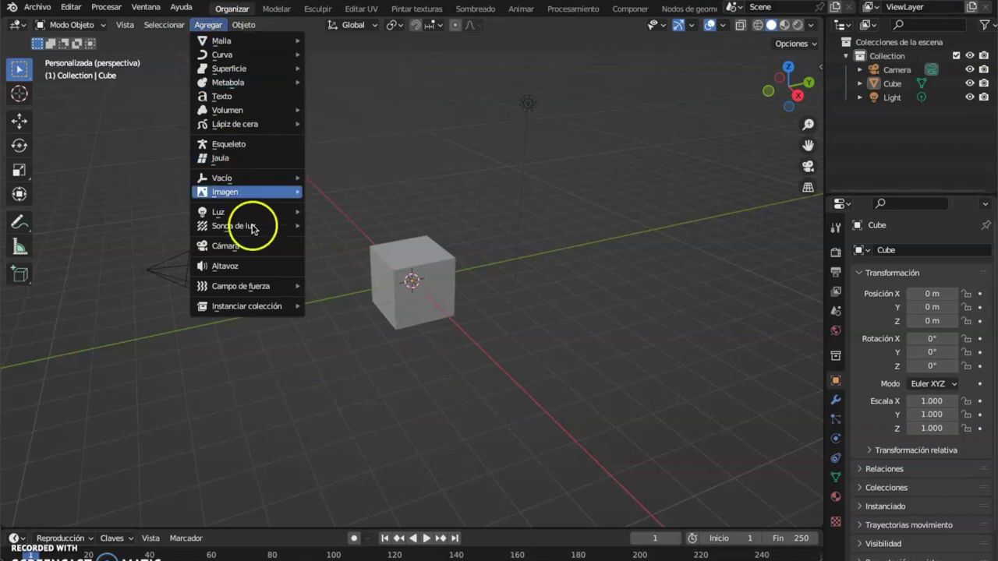
pyautogui.moveTo(259, 221)
pyautogui.moveTo(251, 198)
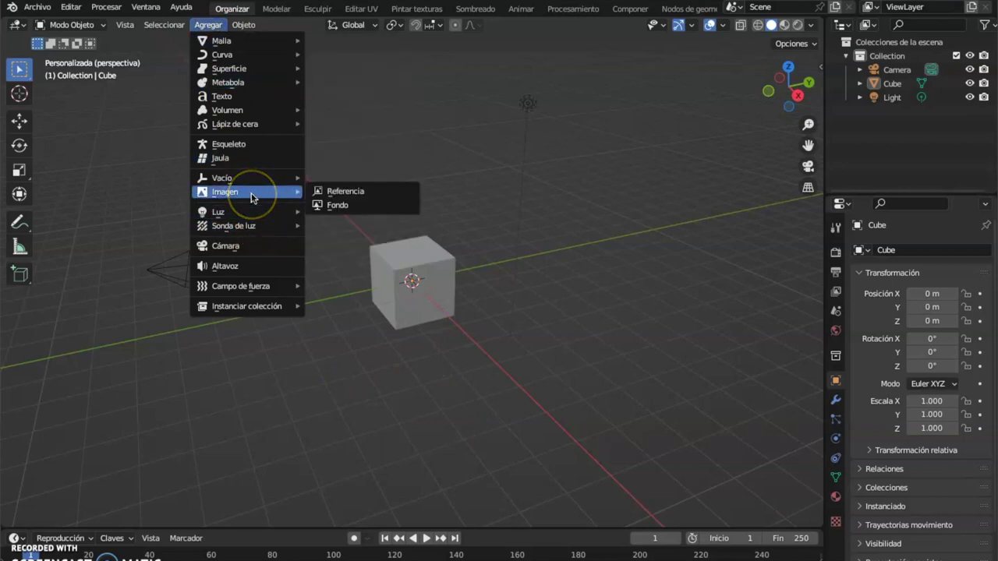
pyautogui.click(330, 194)
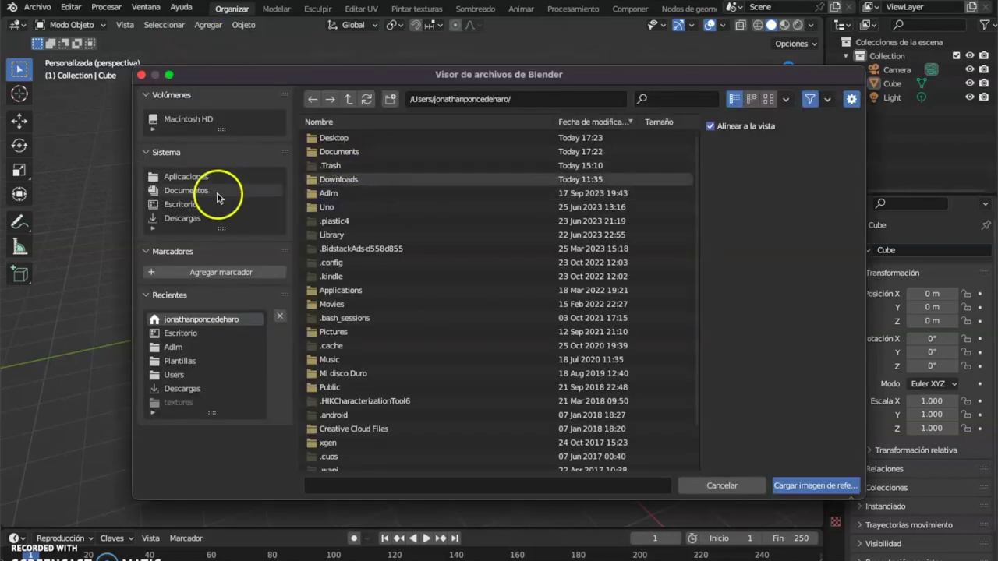
pyautogui.click(182, 205)
pyautogui.click(389, 237)
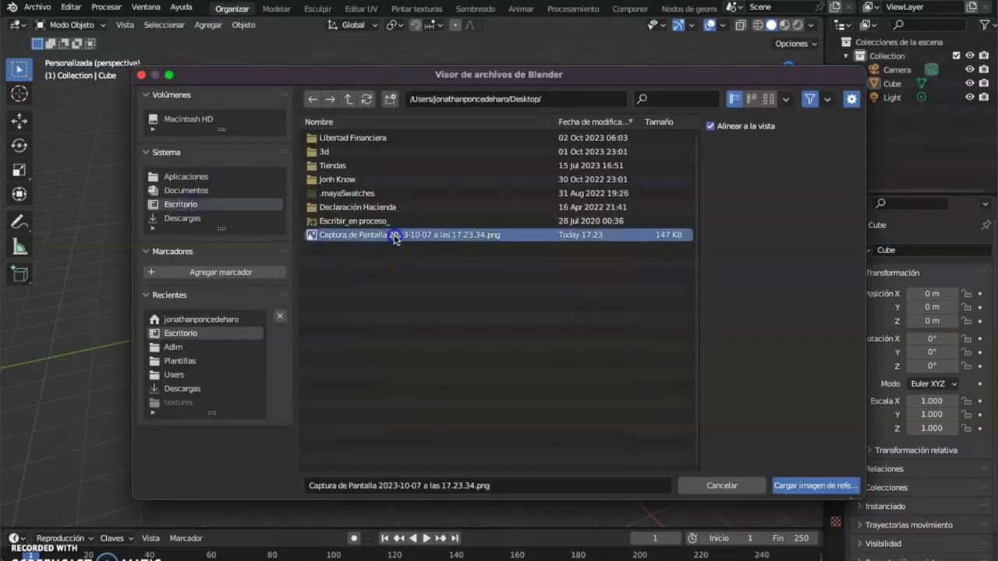
pyautogui.click(822, 487)
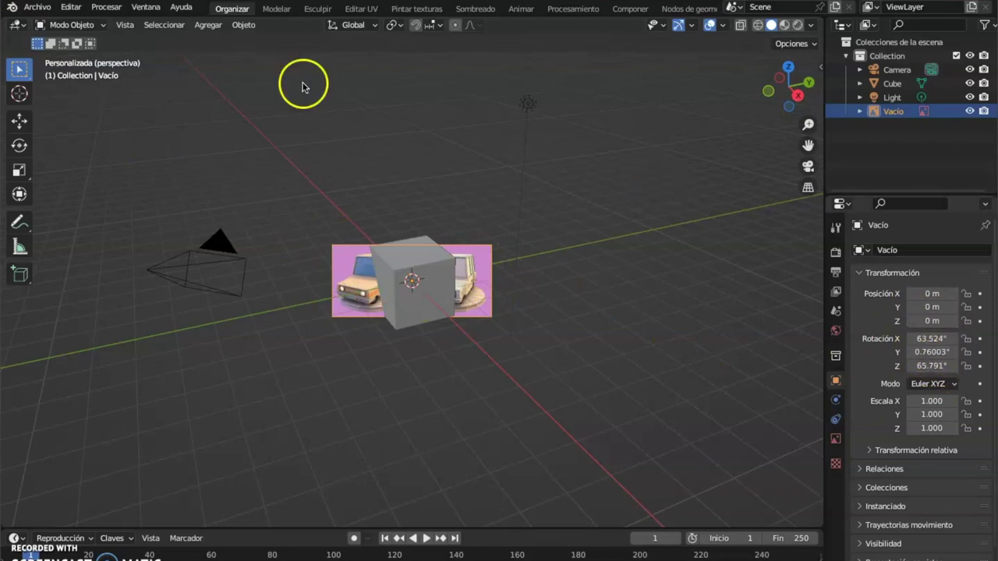
# - Delete the misaligned reference and re-add the screenshot from Right orthographic view
pyautogui.rightClick(355, 271)
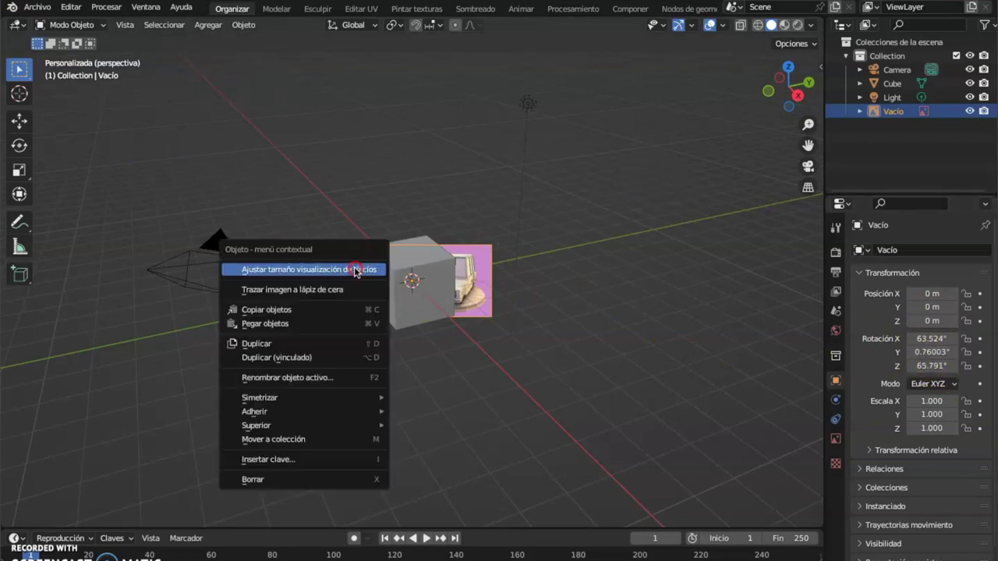
pyautogui.click(325, 477)
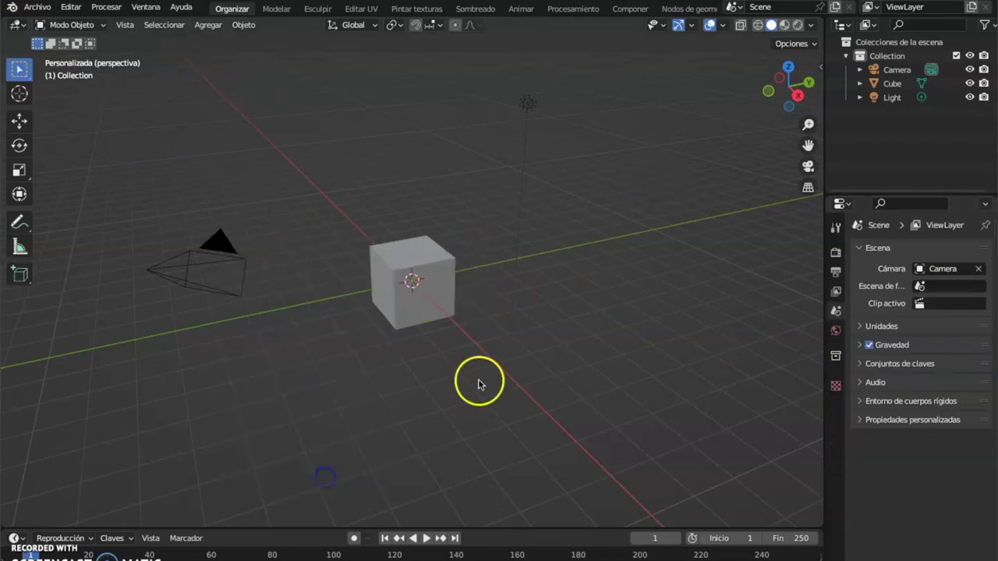
pyautogui.click(797, 95)
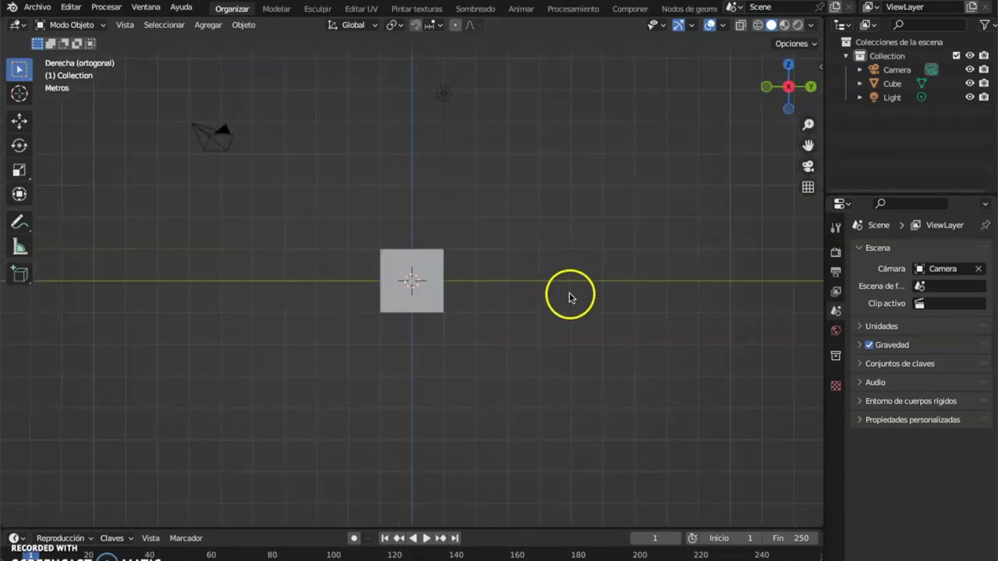
pyautogui.click(178, 399)
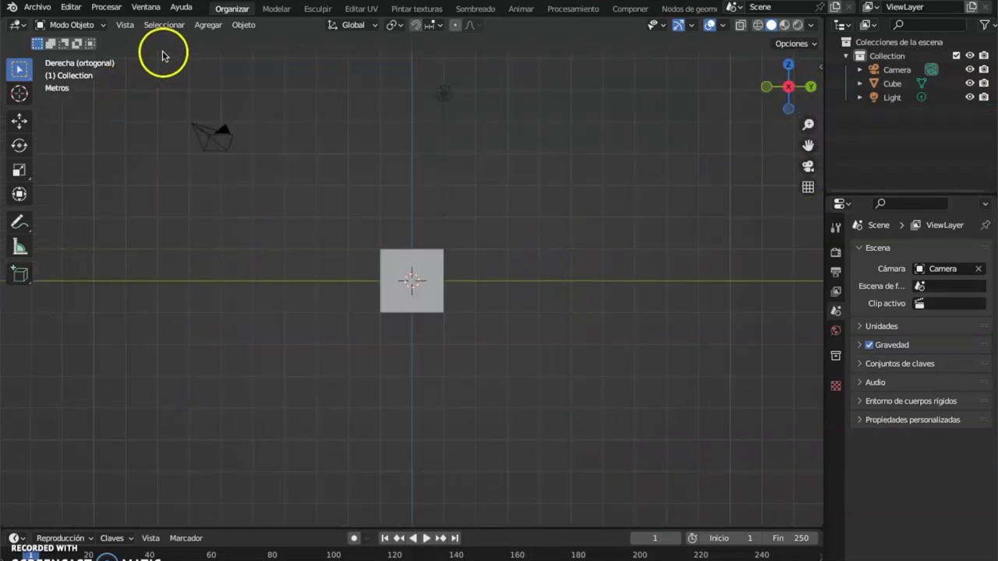
pyautogui.click(209, 25)
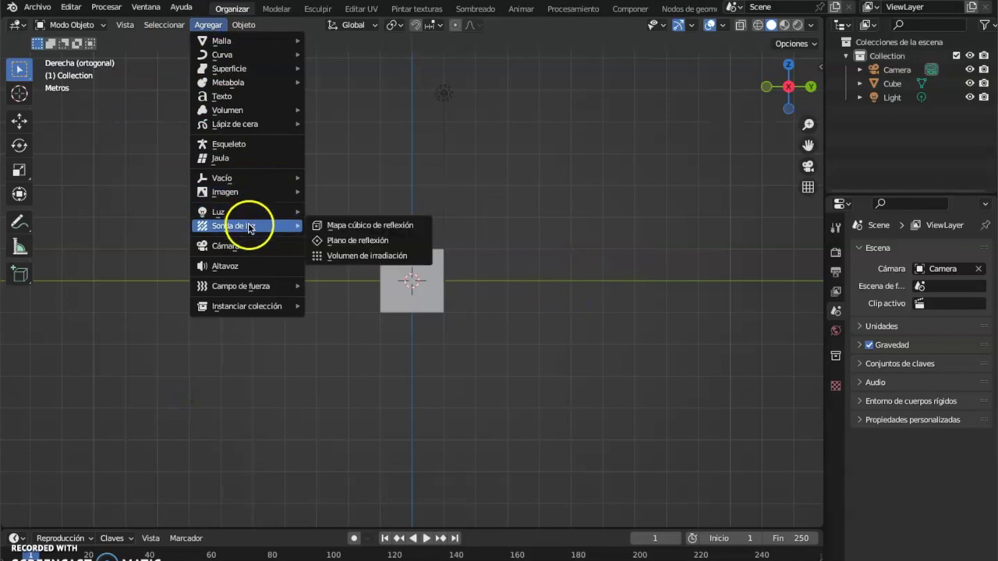
pyautogui.moveTo(252, 193)
pyautogui.click(331, 193)
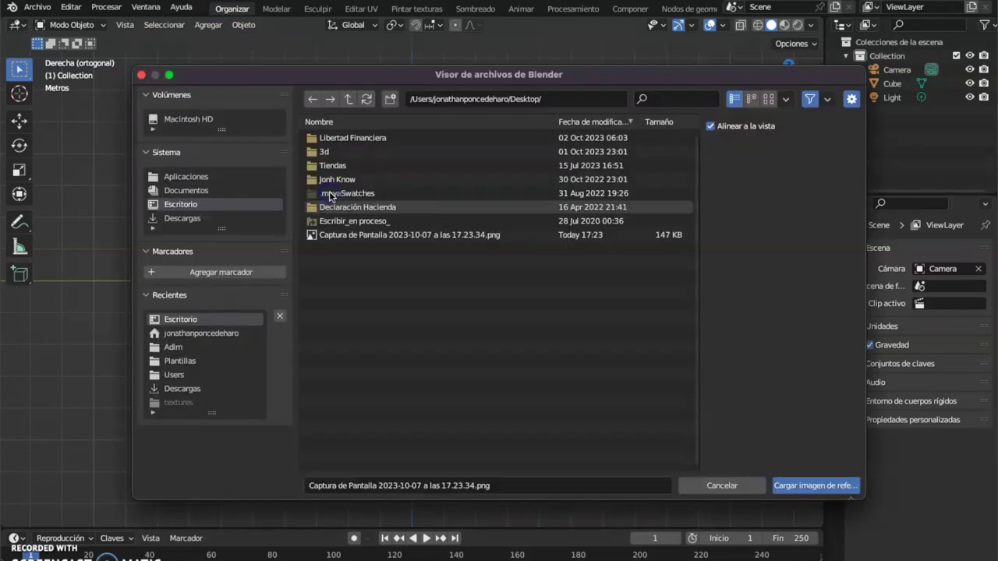
pyautogui.click(375, 235)
pyautogui.click(785, 487)
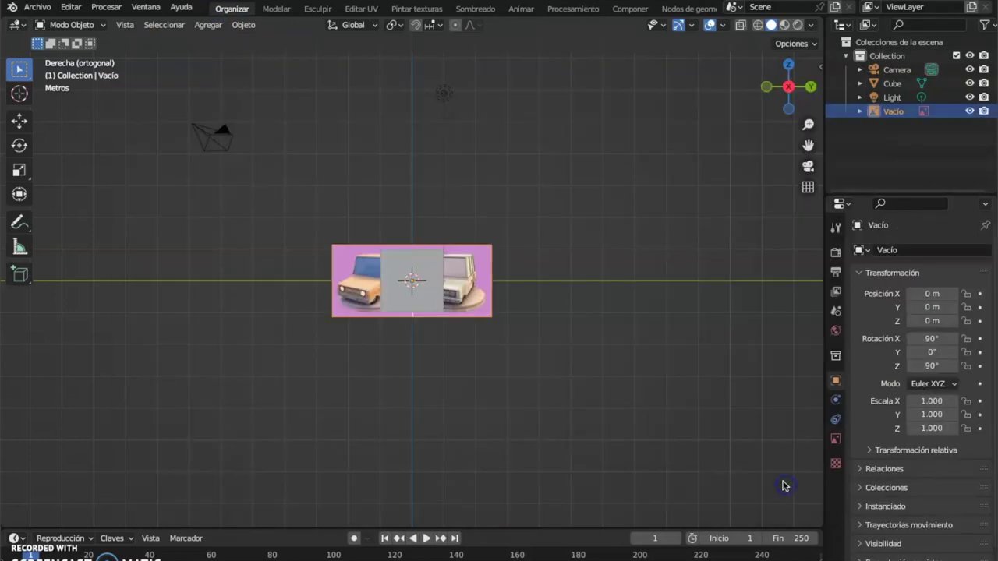
pyautogui.moveTo(557, 261); pyautogui.dragTo(501, 246, button='middle')
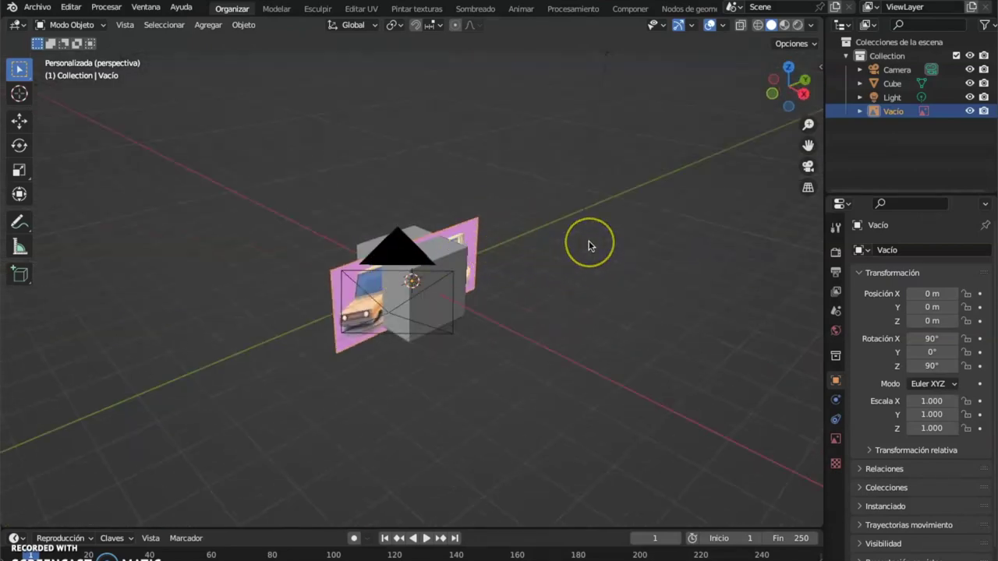
# - Scale up the reference image in repeated passes to about 3.8
pyautogui.press('s')
pyautogui.click(643, 151)
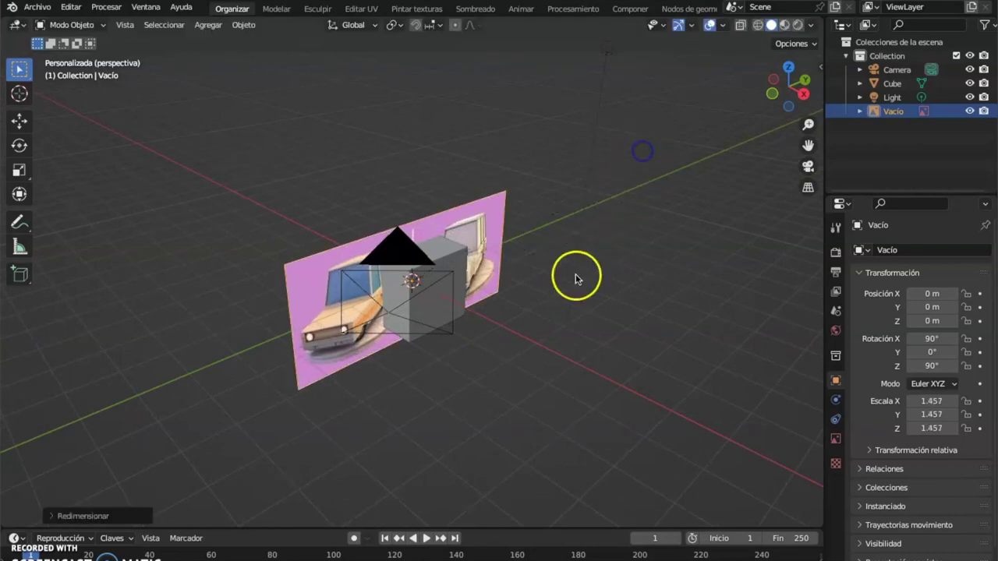
pyautogui.press('s')
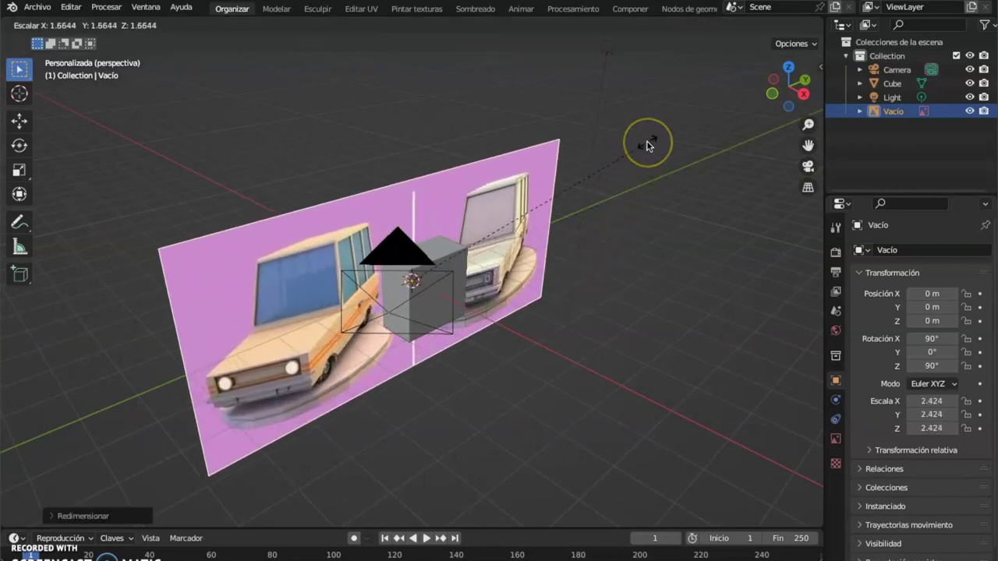
pyautogui.click(645, 142)
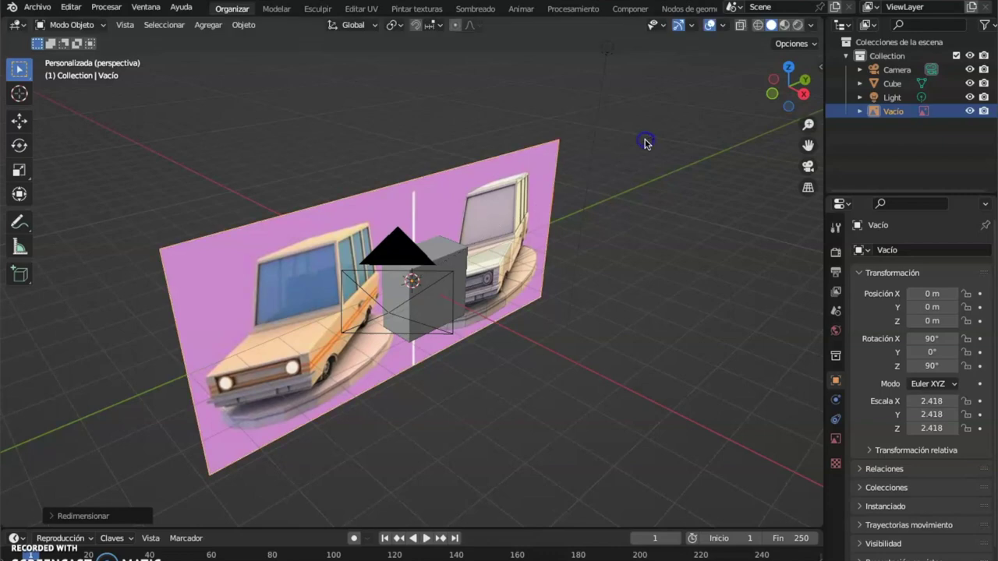
pyautogui.press('s')
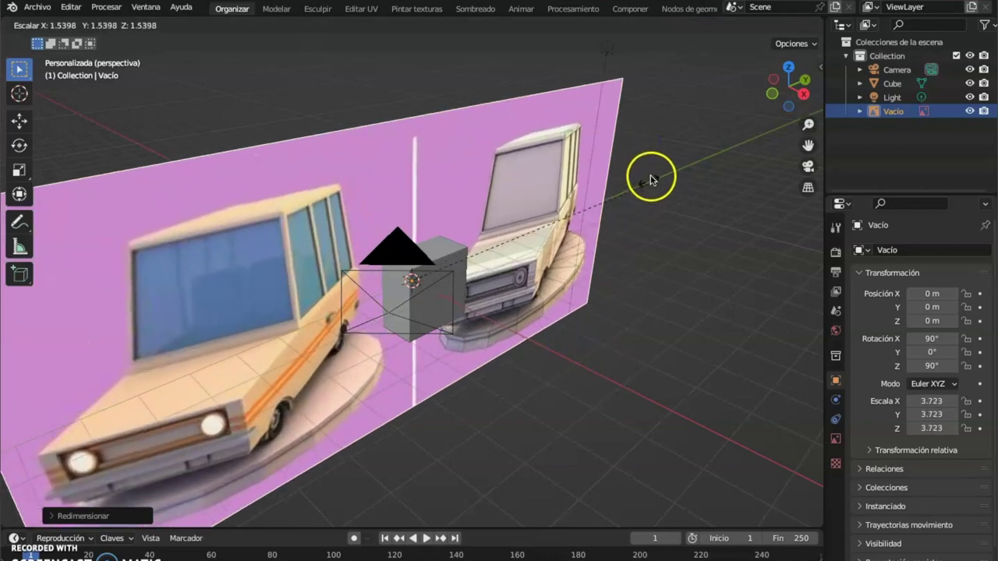
pyautogui.click(651, 178)
pyautogui.scroll(-3, 593, 253)
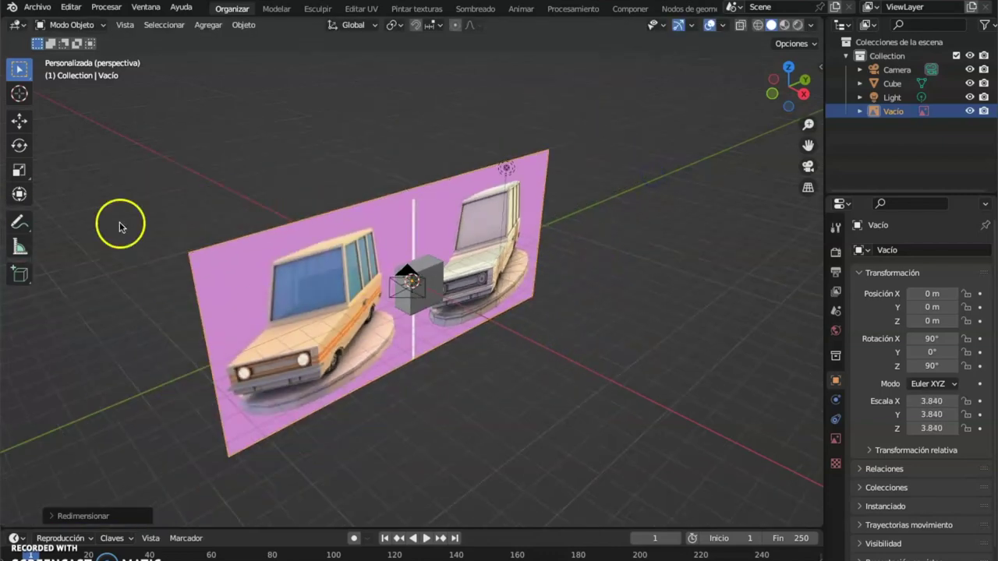
# - Move the reference image to X -14.576 m and scale it to 7.012
pyautogui.click(19, 123)
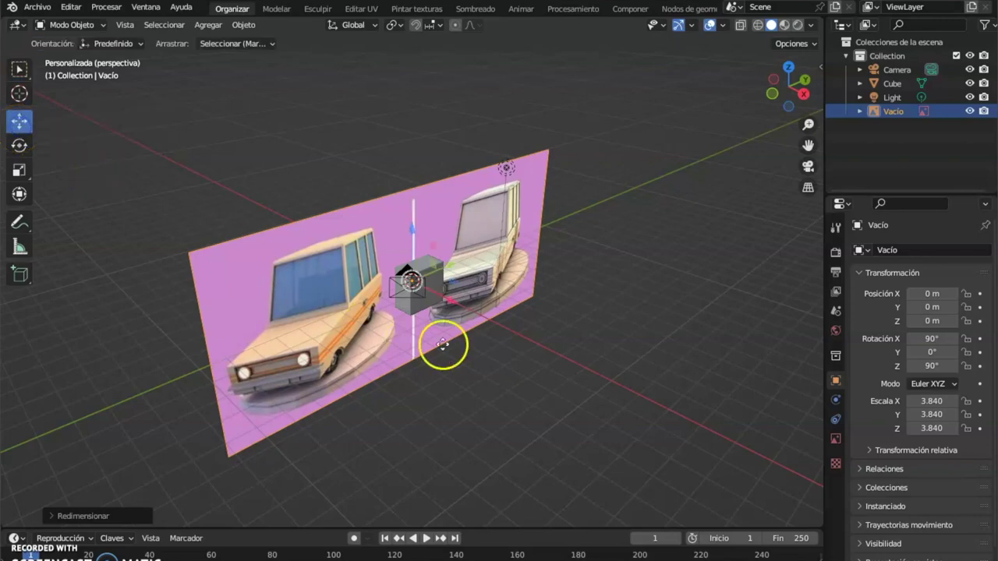
pyautogui.moveTo(460, 311); pyautogui.dragTo(313, 205)
pyautogui.press('s')
pyautogui.click(346, 162)
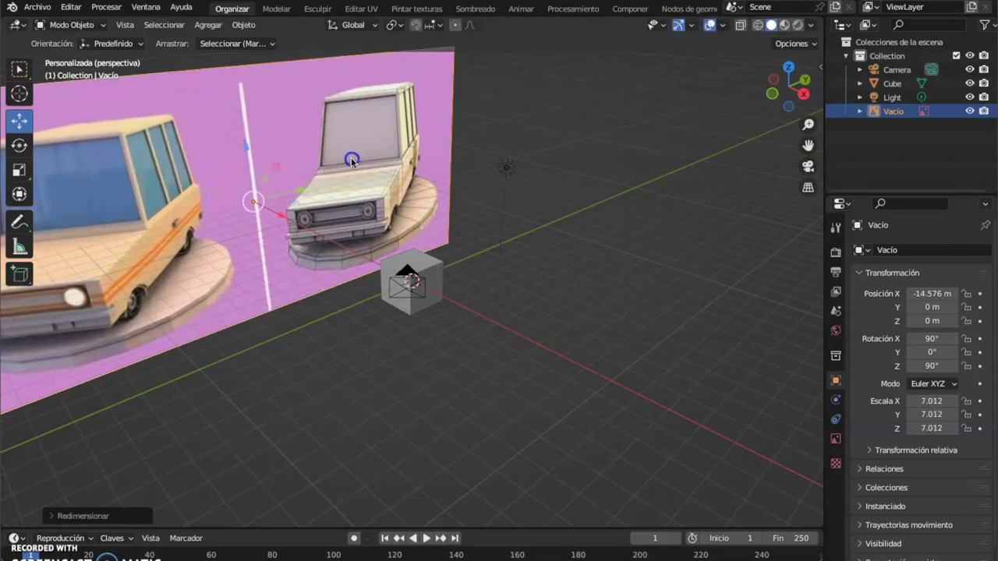
pyautogui.moveTo(503, 289); pyautogui.dragTo(411, 327, button='middle')
pyautogui.scroll(4, 455, 347)
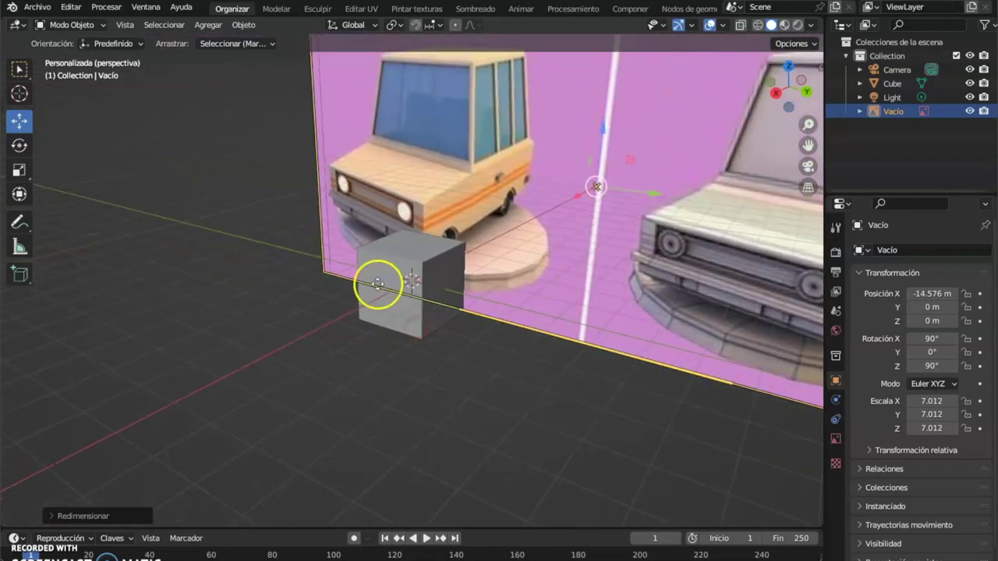
pyautogui.moveTo(477, 208); pyautogui.dragTo(489, 209, button='middle')
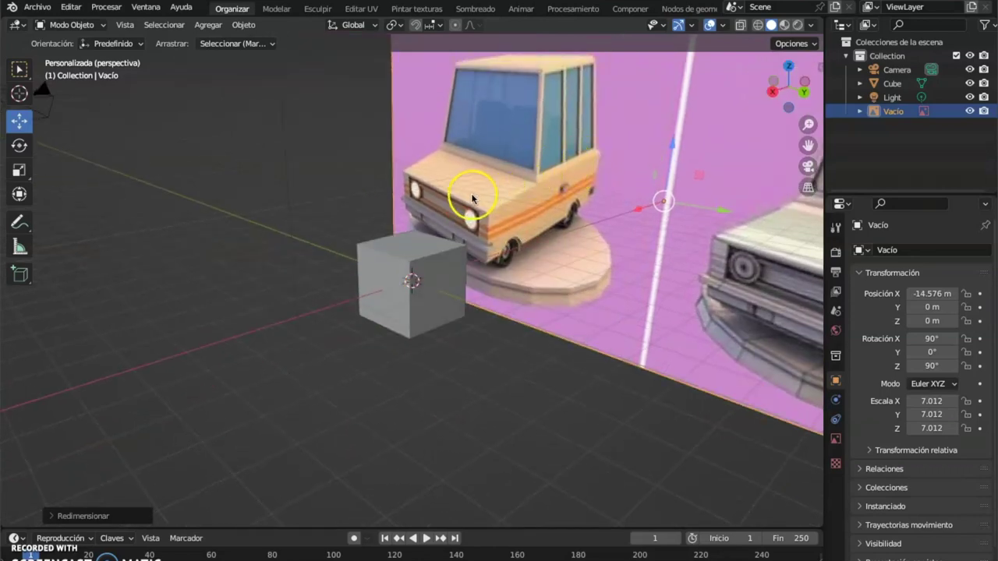
# - Select the cube and stretch it to scale X 2.935 and Y 2.107
pyautogui.click(19, 168)
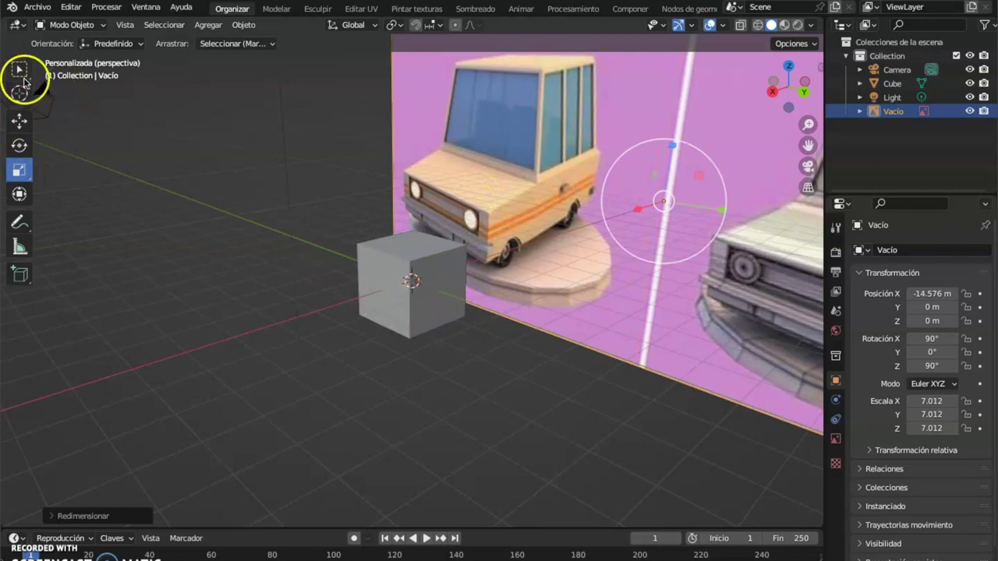
pyautogui.click(21, 72)
pyautogui.click(400, 314)
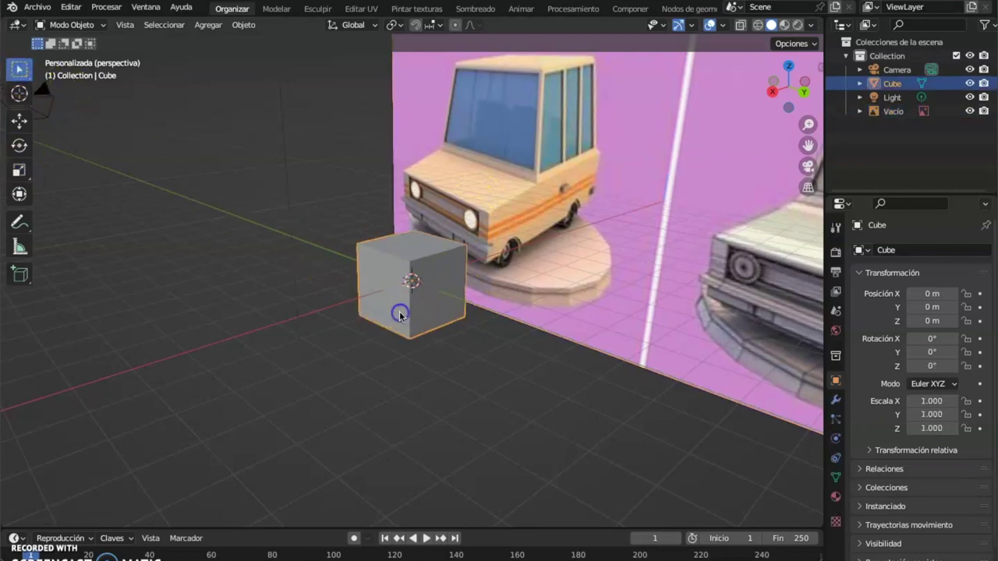
pyautogui.click(17, 175)
pyautogui.moveTo(368, 290); pyautogui.dragTo(275, 312)
pyautogui.moveTo(275, 312); pyautogui.dragTo(403, 327, button='middle')
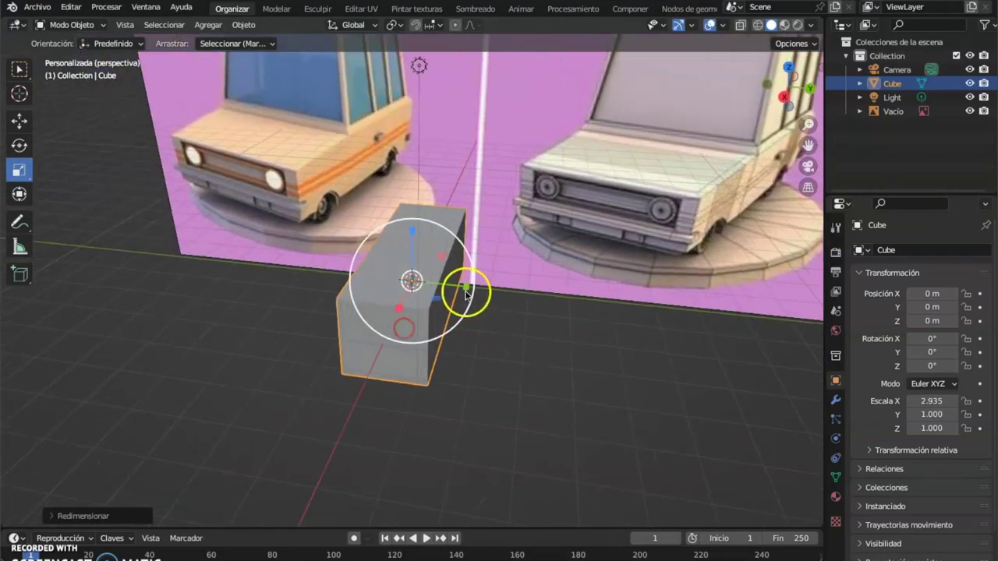
pyautogui.moveTo(467, 285); pyautogui.dragTo(529, 306)
pyautogui.moveTo(529, 306); pyautogui.dragTo(497, 372, button='middle')
pyautogui.moveTo(584, 195); pyautogui.dragTo(116, 156, button='middle')
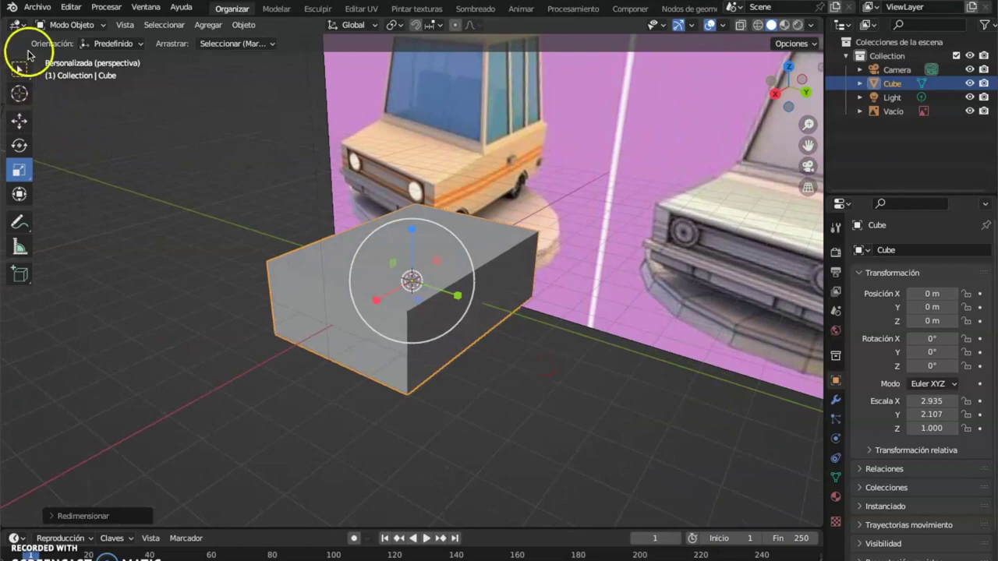
pyautogui.click(70, 25)
# - In Edit Mode, add three edge loops across the box and slide one
pyautogui.click(99, 57)
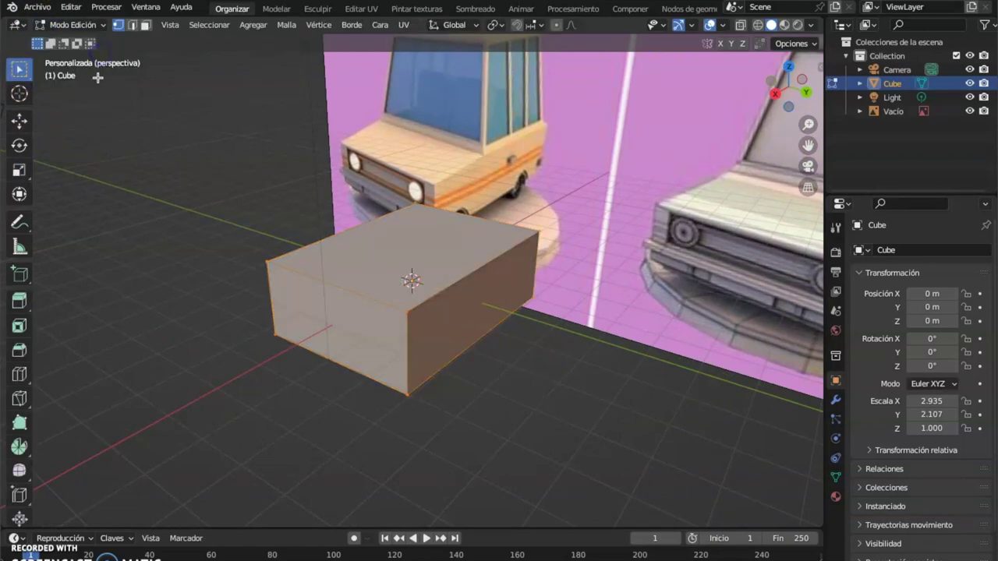
pyautogui.click(18, 378)
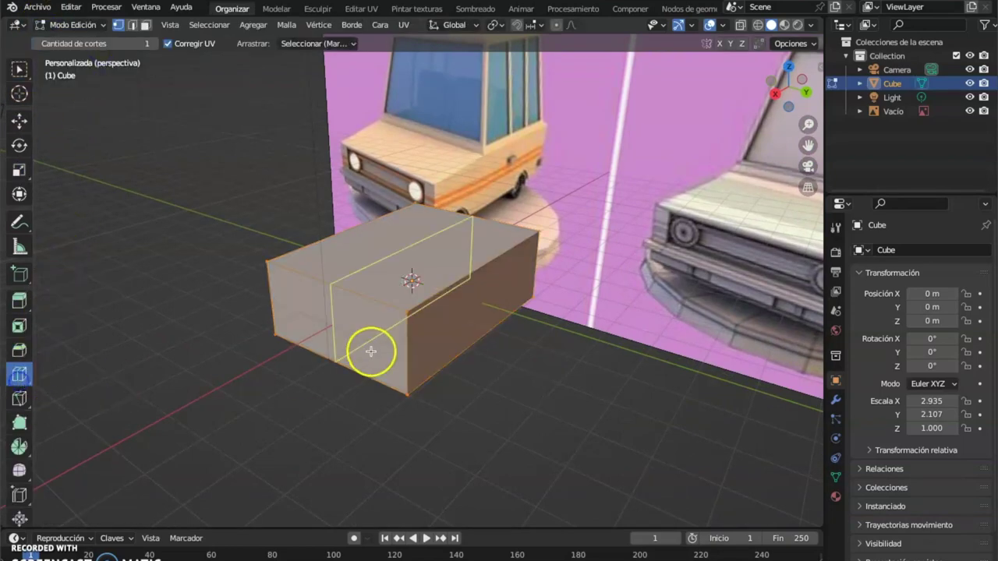
pyautogui.click(394, 314)
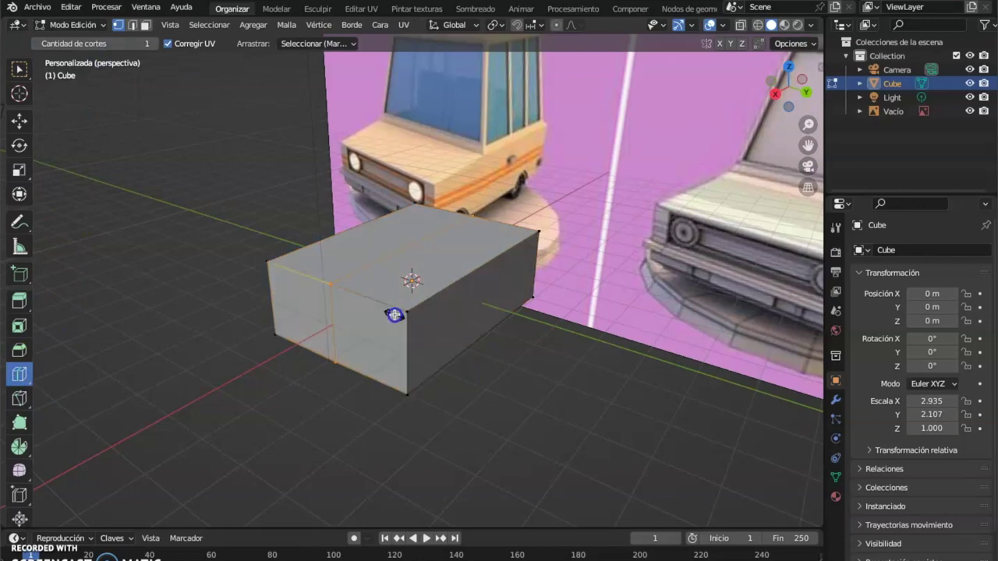
pyautogui.click(399, 315)
pyautogui.click(323, 278)
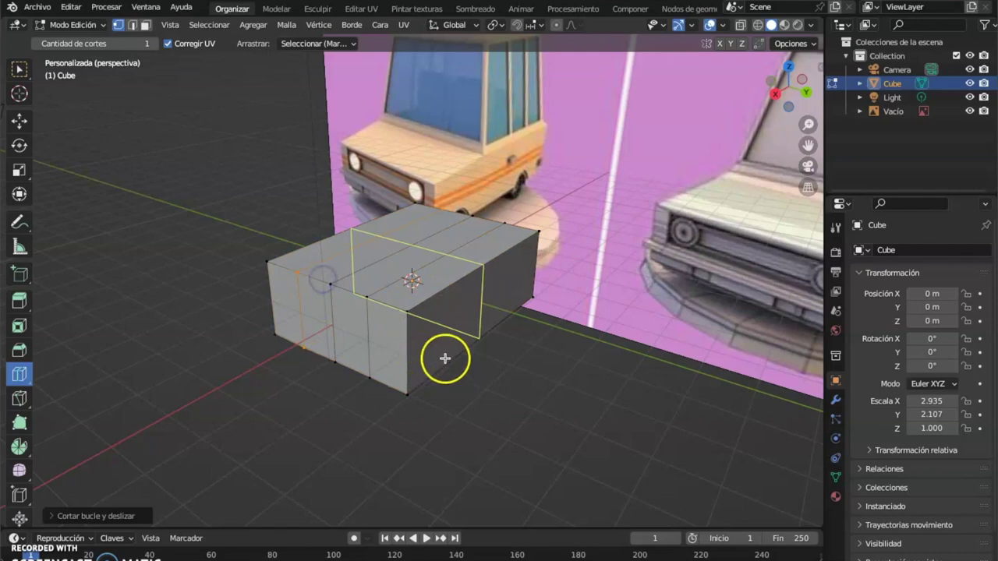
pyautogui.click(19, 72)
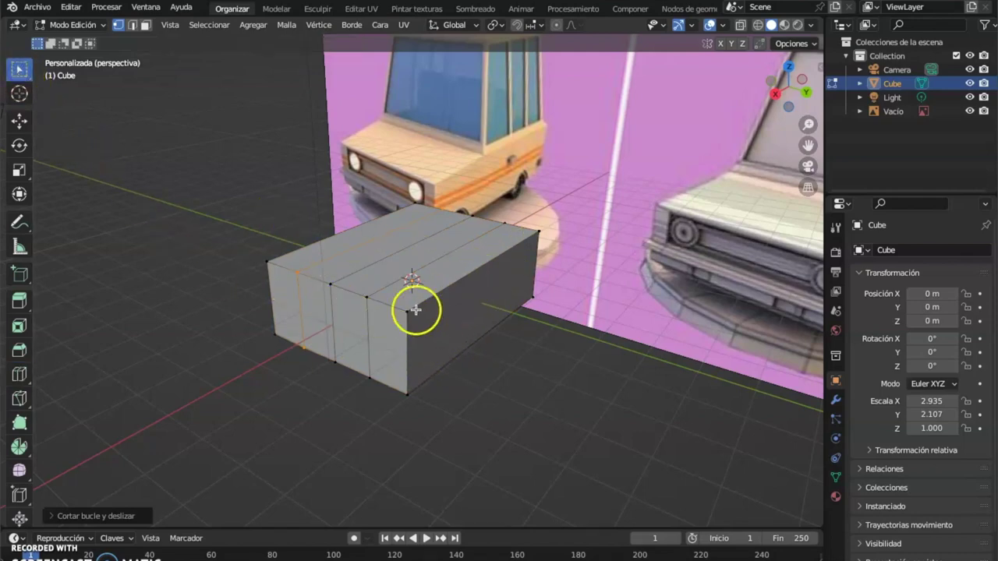
pyautogui.click(19, 121)
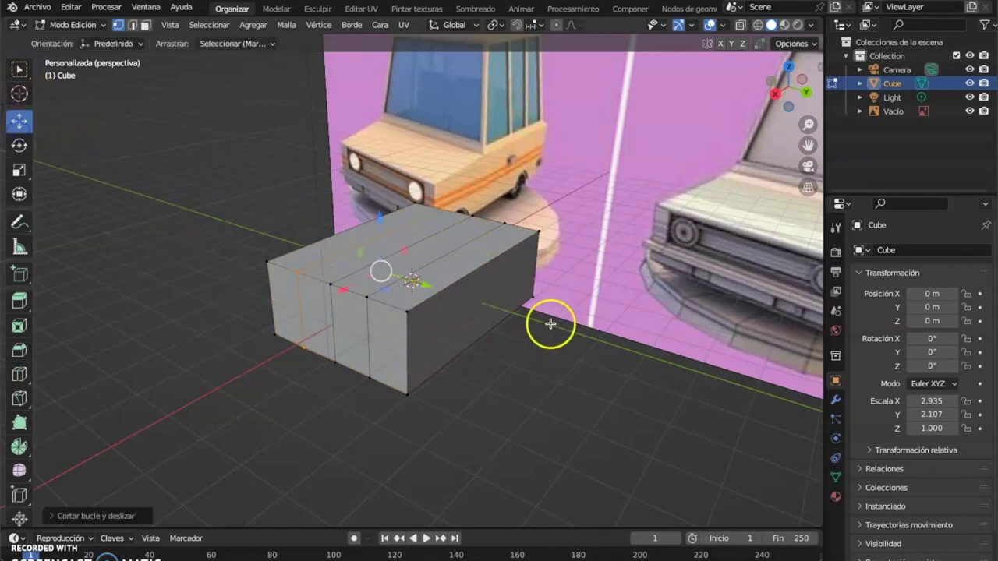
pyautogui.moveTo(430, 286); pyautogui.dragTo(417, 278)
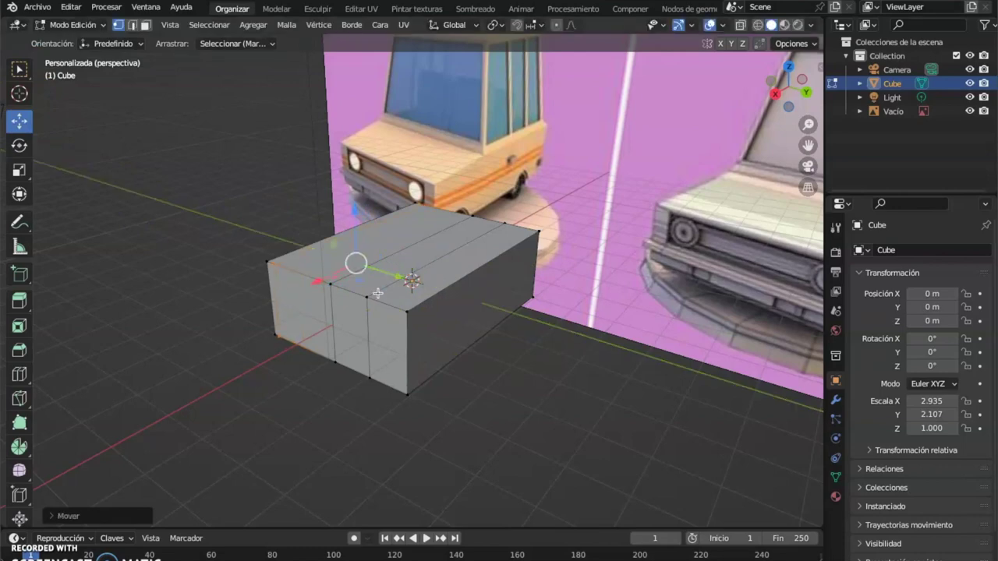
# - Select another part of the mesh and move it 0.6421 m along Y
pyautogui.click(377, 293)
pyautogui.moveTo(431, 293)
pyautogui.mouseDown()
pyautogui.moveTo(472, 296)
pyautogui.moveTo(459, 268)
pyautogui.mouseUp()
pyautogui.keyDown('alt'); pyautogui.click(456, 248); pyautogui.keyUp('alt')
pyautogui.moveTo(508, 305); pyautogui.dragTo(526, 324)
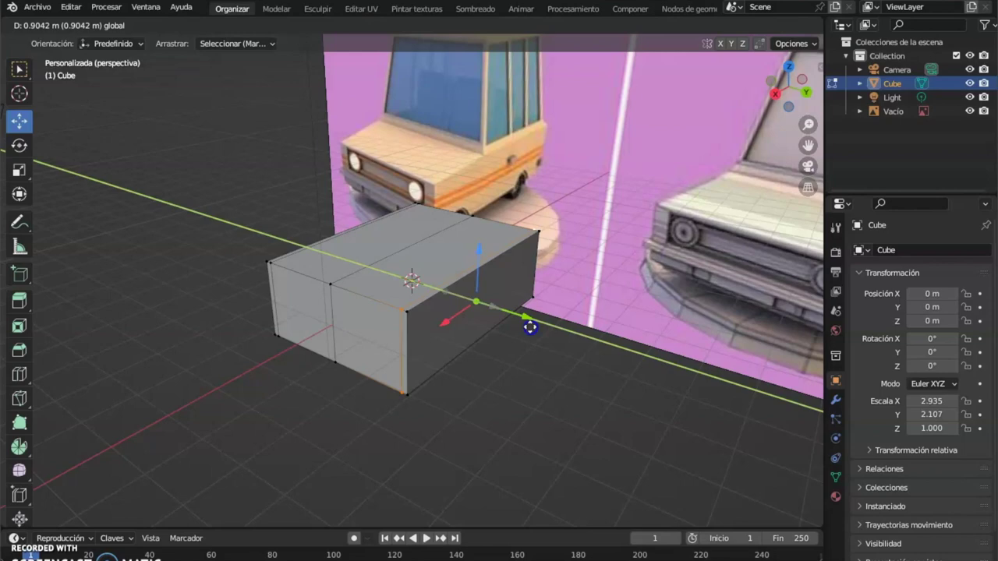
pyautogui.moveTo(529, 326); pyautogui.dragTo(530, 328)
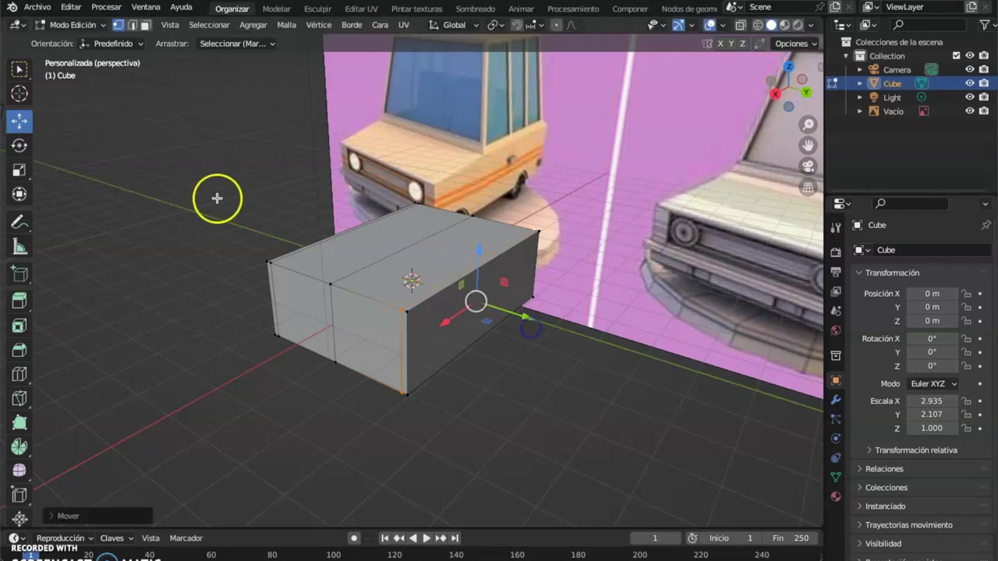
# - Add edge loops across the box's depth and length, then slide two loops along X
pyautogui.click(19, 69)
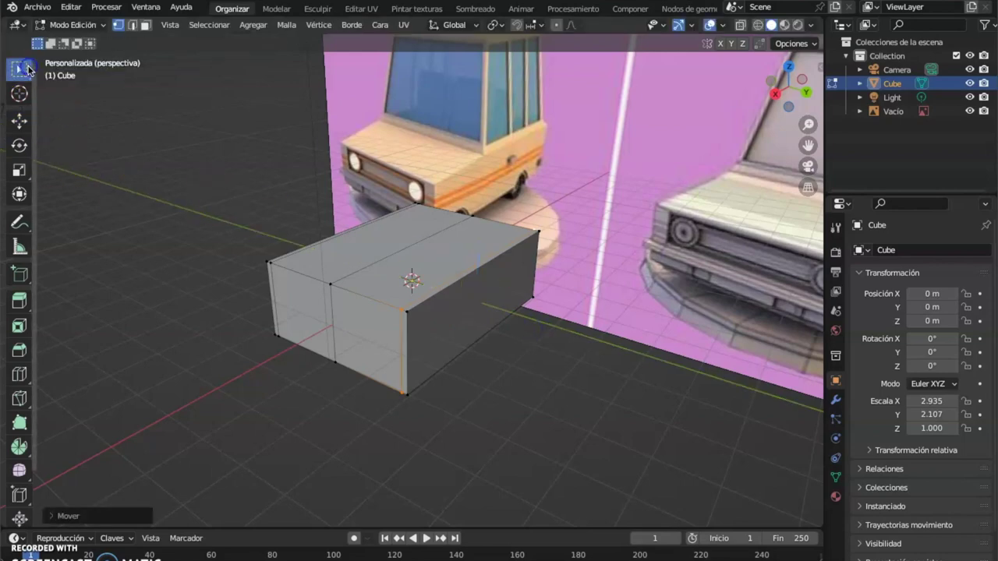
pyautogui.click(19, 376)
pyautogui.click(405, 298)
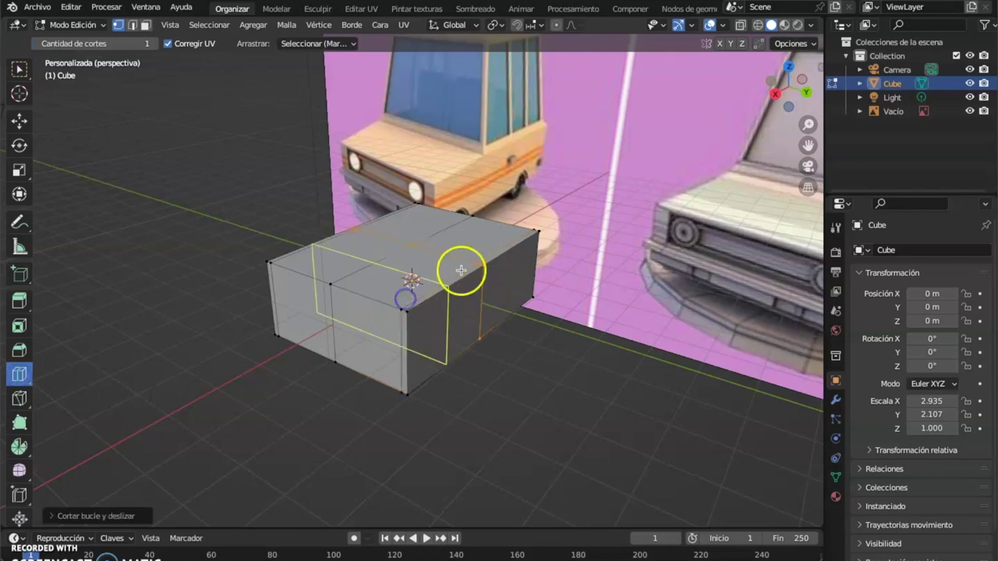
pyautogui.click(447, 298)
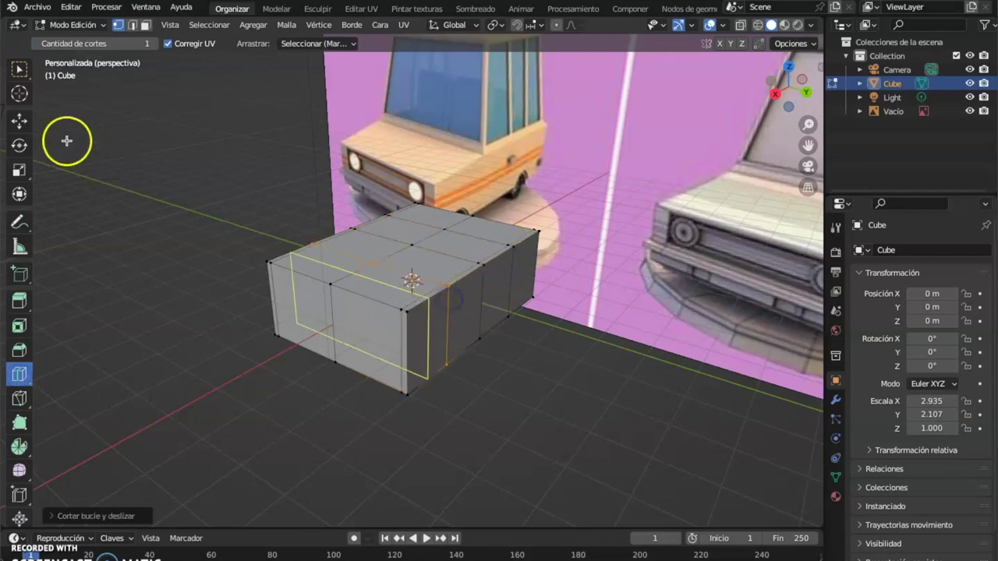
pyautogui.click(20, 69)
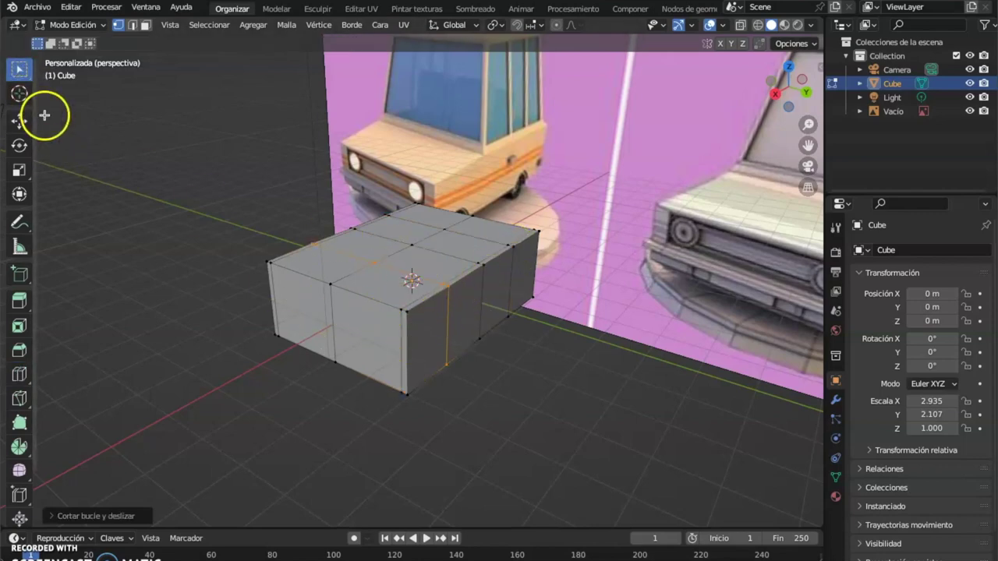
pyautogui.click(20, 120)
pyautogui.moveTo(333, 324); pyautogui.dragTo(297, 347)
pyautogui.moveTo(490, 252)
pyautogui.mouseDown(button='middle')
pyautogui.moveTo(460, 275)
pyautogui.moveTo(491, 271)
pyautogui.mouseUp(button='middle')
pyautogui.click(491, 269)
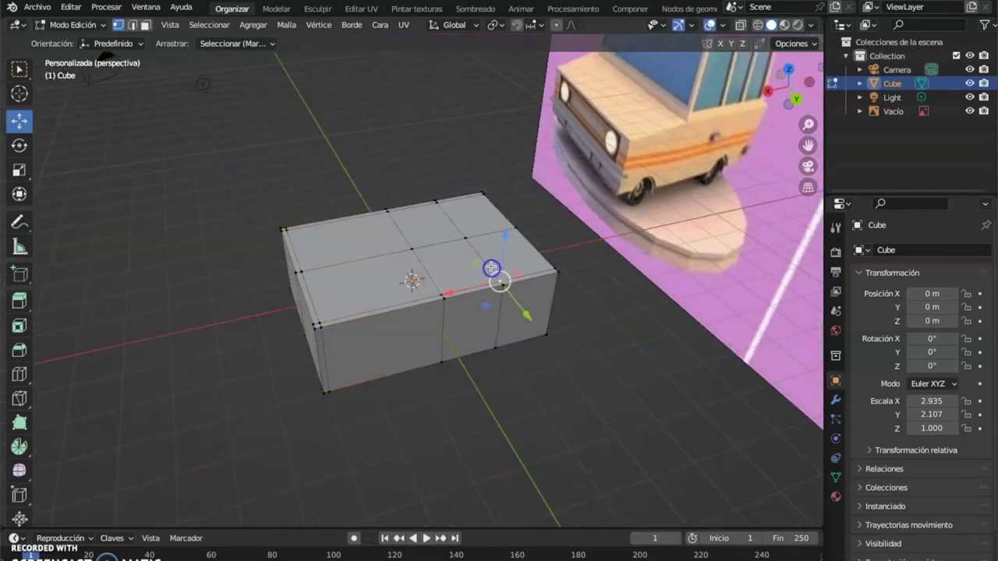
pyautogui.keyDown('alt'); pyautogui.click(455, 226); pyautogui.keyUp('alt')
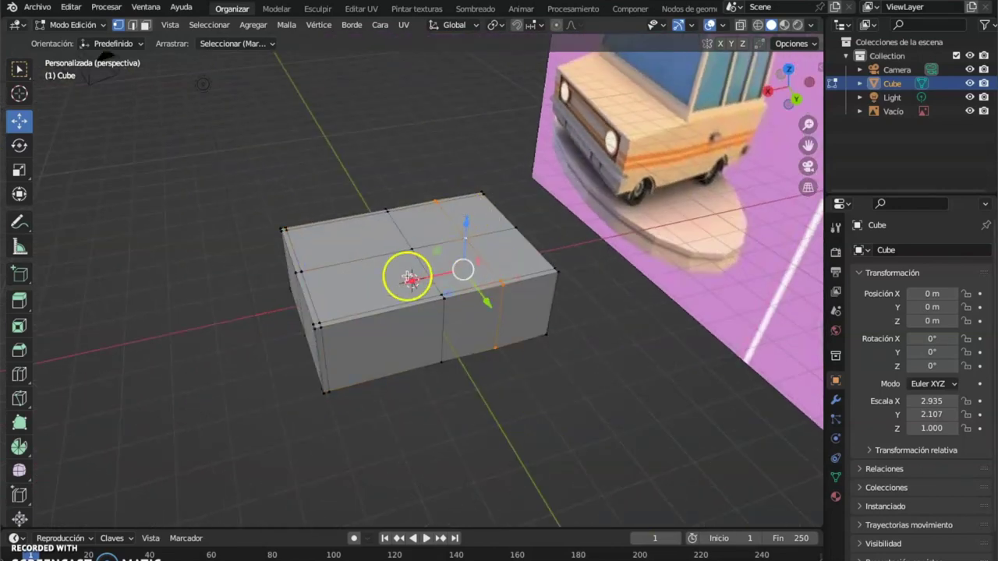
pyautogui.moveTo(412, 281); pyautogui.dragTo(457, 272)
pyautogui.moveTo(457, 272); pyautogui.dragTo(546, 289, button='middle')
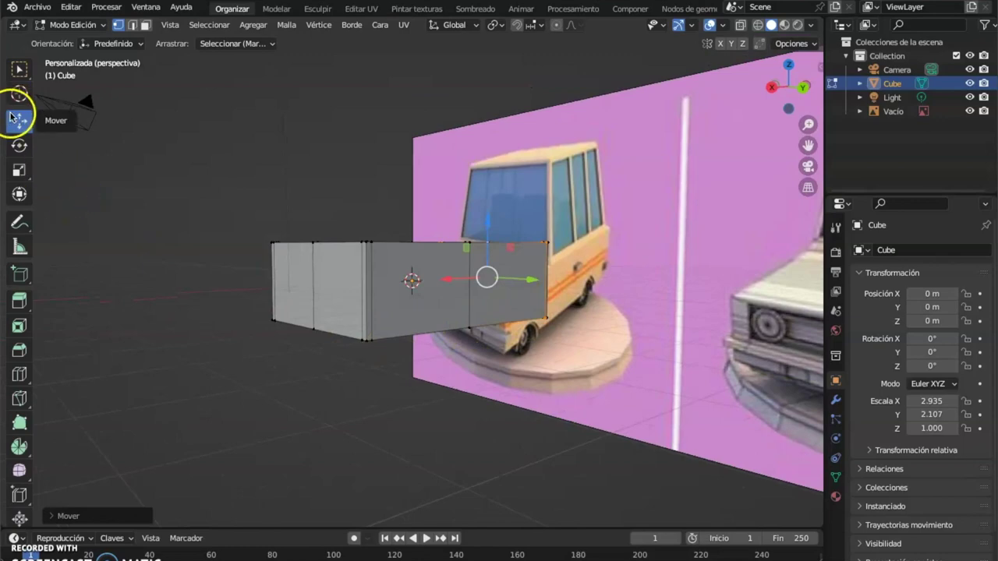
# - Cut a horizontal edge loop around the box's sides
pyautogui.click(20, 69)
pyautogui.click(20, 374)
pyautogui.click(353, 300)
pyautogui.moveTo(367, 330); pyautogui.dragTo(390, 366, button='middle')
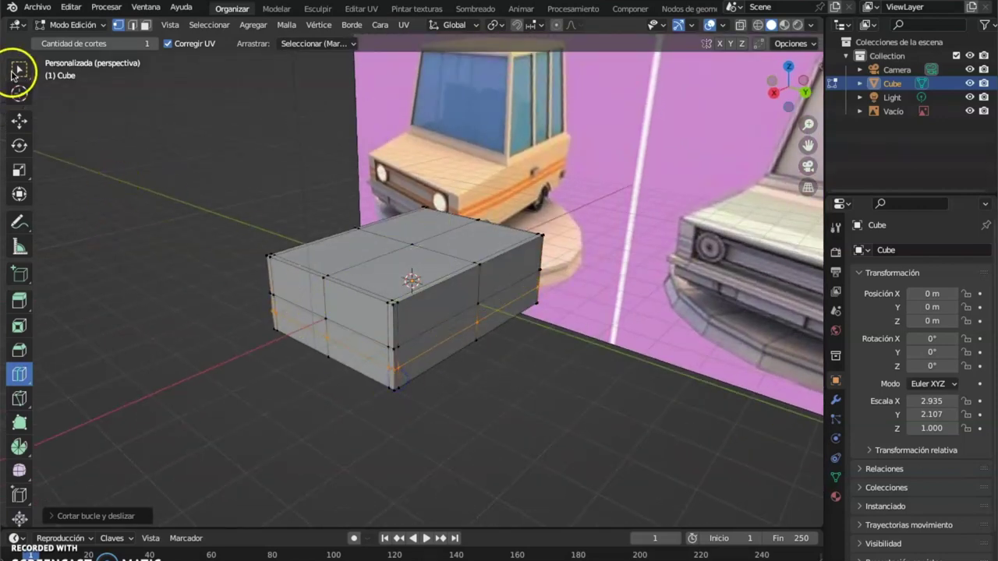
# - Drag the horizontal loop down along Z toward the bottom, then switch to Edge select mode
pyautogui.click(17, 70)
pyautogui.click(17, 121)
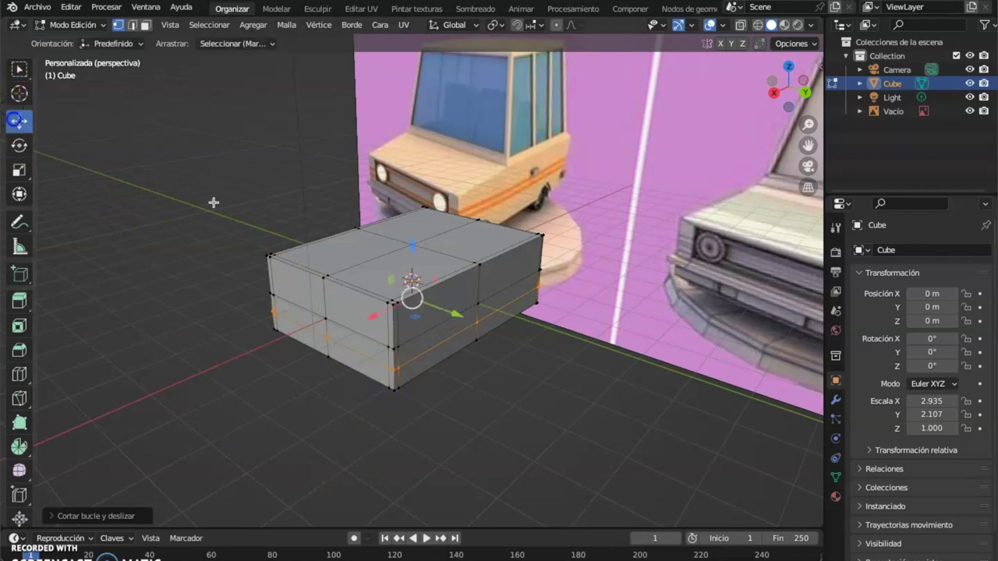
pyautogui.moveTo(413, 247); pyautogui.dragTo(409, 268)
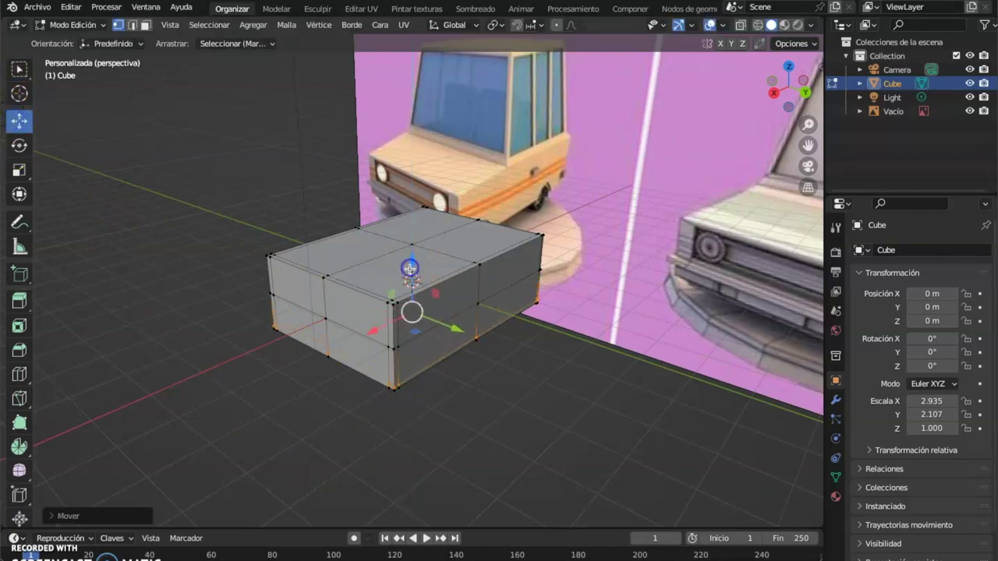
pyautogui.moveTo(499, 369); pyautogui.dragTo(47, 95, button='middle')
pyautogui.click(18, 69)
pyautogui.moveTo(423, 346); pyautogui.dragTo(490, 346, button='middle')
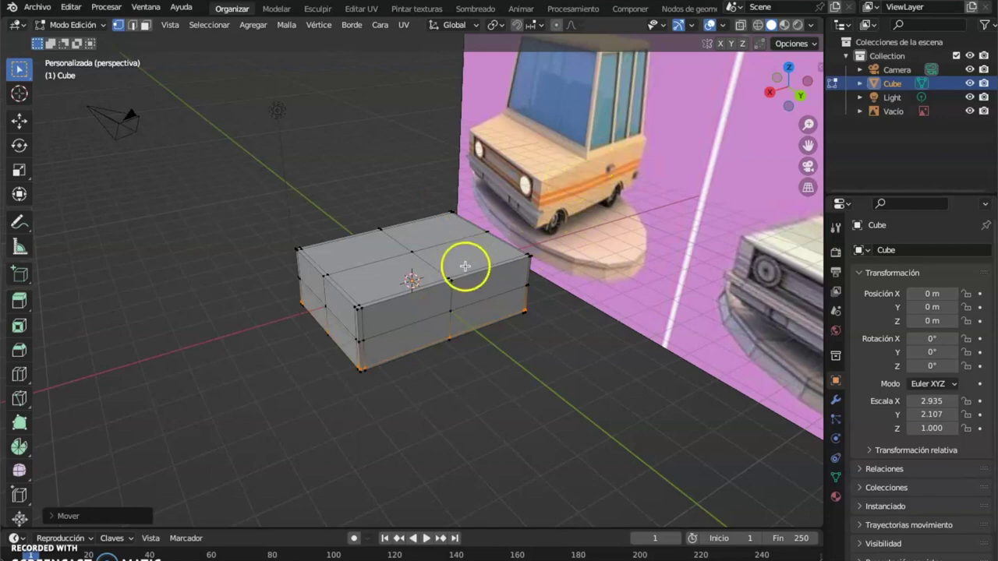
pyautogui.moveTo(473, 303); pyautogui.dragTo(436, 300, button='middle')
pyautogui.moveTo(34, 112)
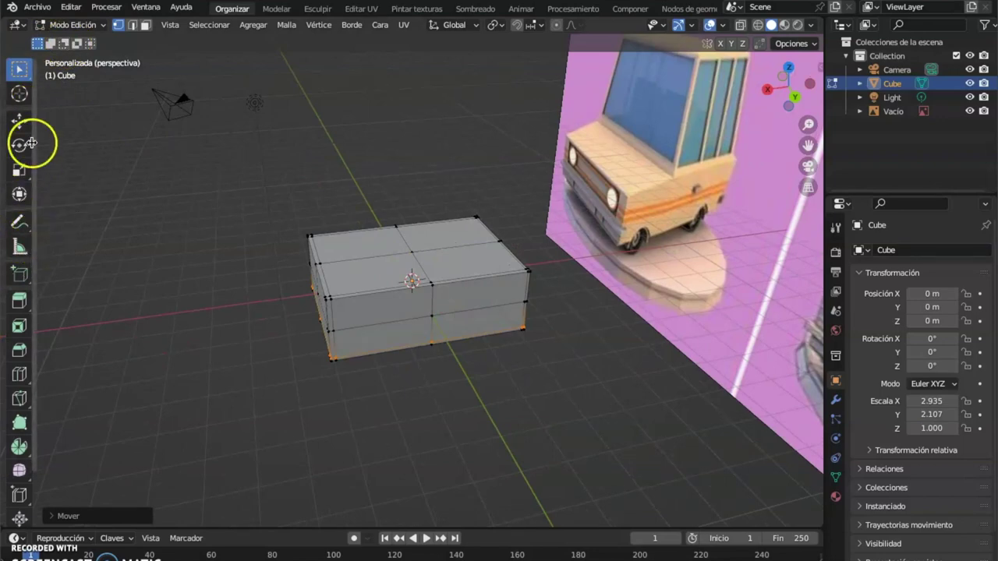
pyautogui.click(132, 26)
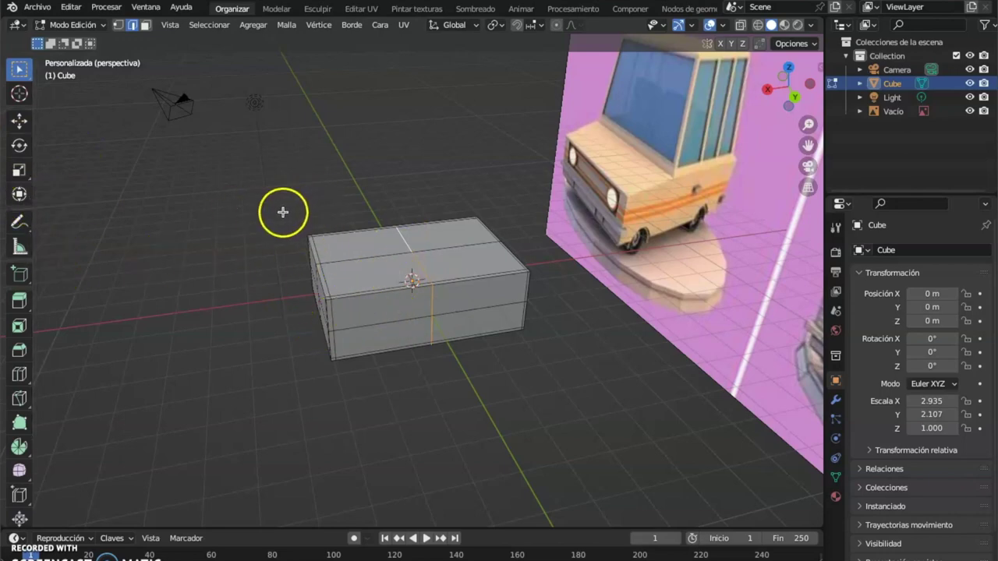
pyautogui.click(20, 121)
# - Shift the selected edges slightly along X
pyautogui.moveTo(367, 289); pyautogui.dragTo(345, 289)
pyautogui.moveTo(345, 290); pyautogui.dragTo(512, 314, button='middle')
pyautogui.moveTo(457, 359); pyautogui.dragTo(461, 375, button='middle')
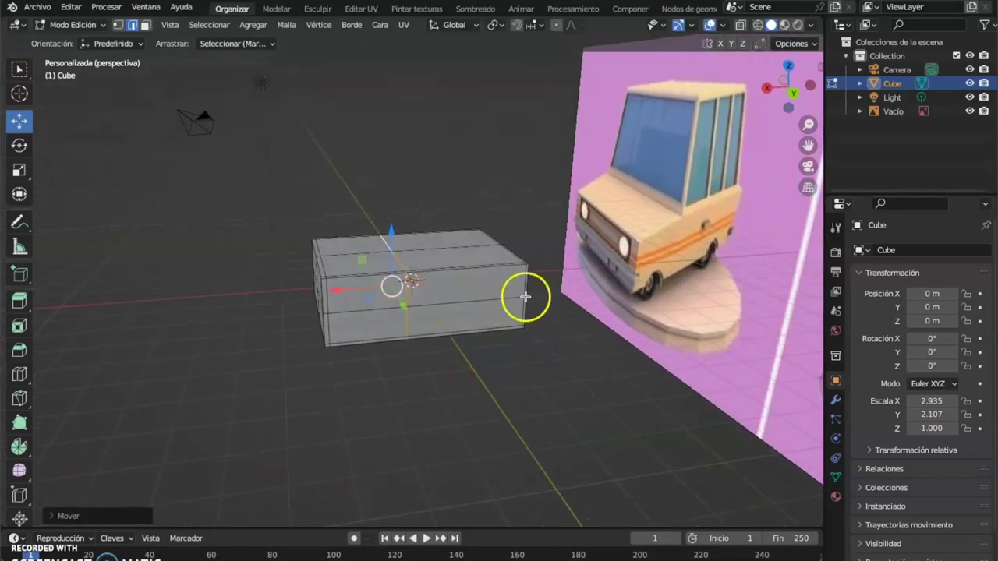
pyautogui.moveTo(506, 297); pyautogui.dragTo(508, 327, button='middle')
# - Extrude the two rear top faces upward into a cabin block
pyautogui.click(145, 24)
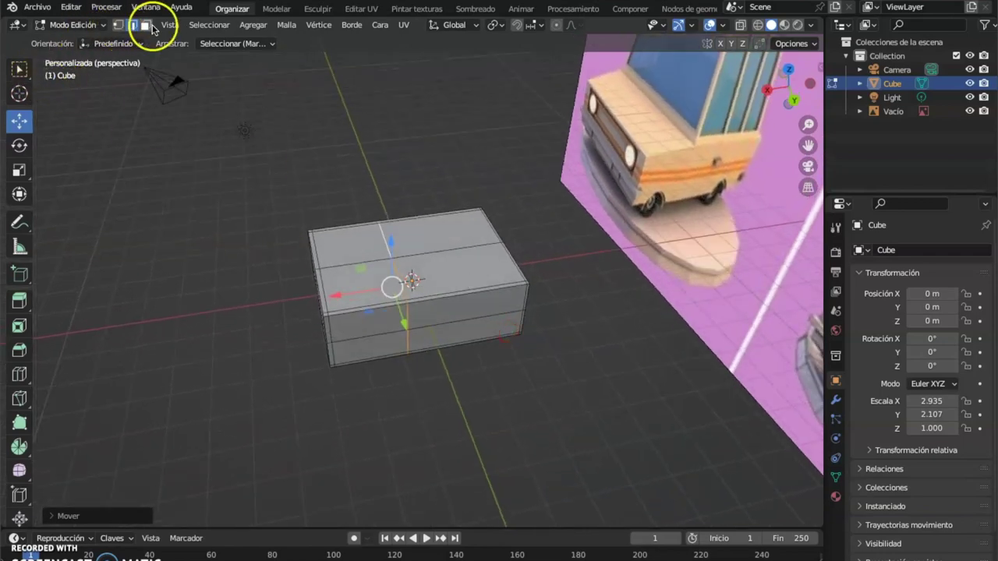
pyautogui.click(442, 235)
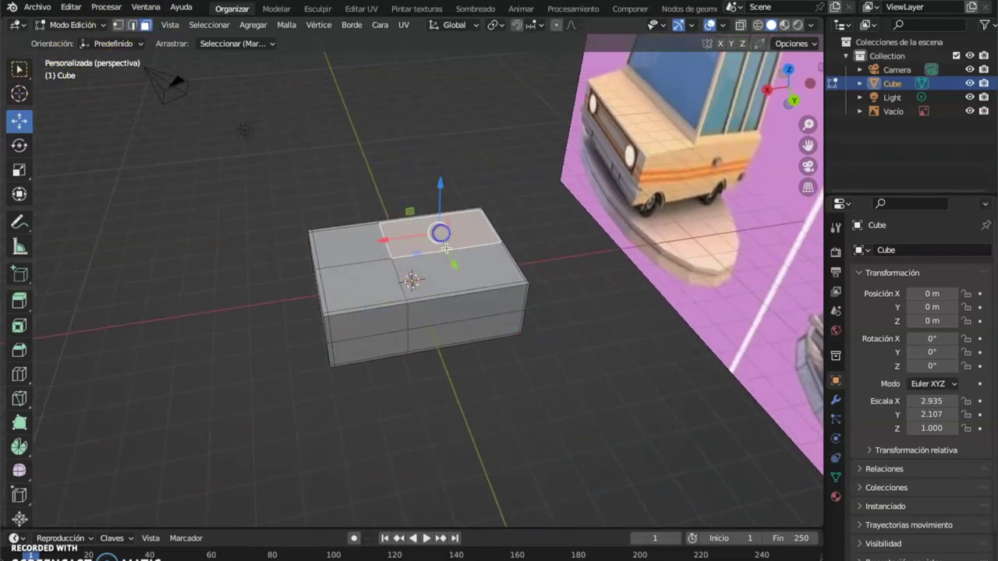
pyautogui.keyDown('shift'); pyautogui.click(488, 268); pyautogui.keyUp('shift')
pyautogui.press('e')
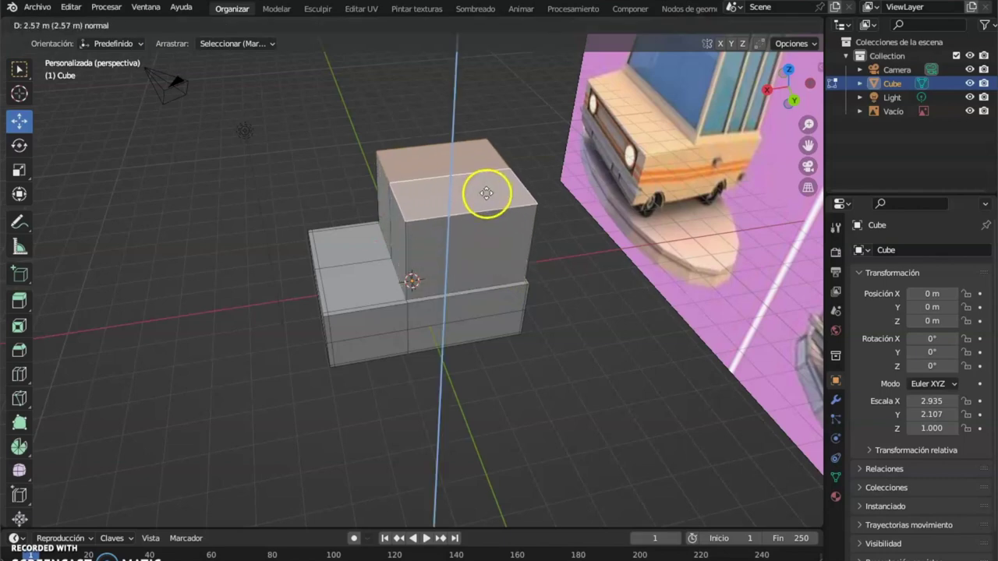
pyautogui.click(488, 172)
pyautogui.moveTo(584, 236); pyautogui.dragTo(599, 217, button='middle')
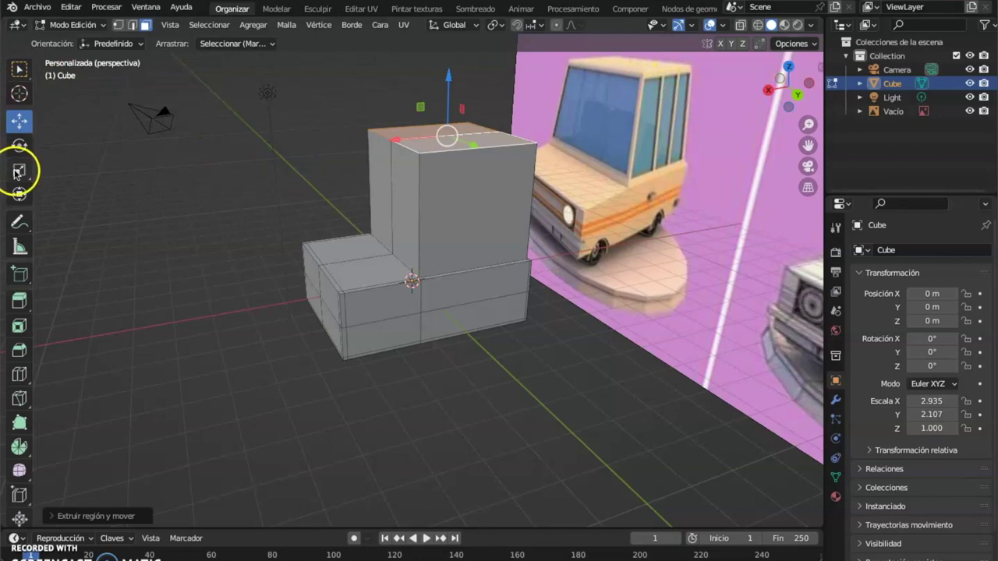
# - Scale the cabin's top face smaller and narrower along X to taper it
pyautogui.click(15, 173)
pyautogui.moveTo(459, 215); pyautogui.dragTo(557, 285, button='middle')
pyautogui.moveTo(476, 169); pyautogui.dragTo(463, 165)
pyautogui.moveTo(641, 241); pyautogui.dragTo(573, 207, button='middle')
pyautogui.moveTo(482, 158); pyautogui.dragTo(470, 156)
pyautogui.moveTo(558, 199); pyautogui.dragTo(481, 167, button='middle')
pyautogui.moveTo(393, 138); pyautogui.dragTo(402, 139)
pyautogui.moveTo(452, 300); pyautogui.dragTo(490, 337, button='middle')
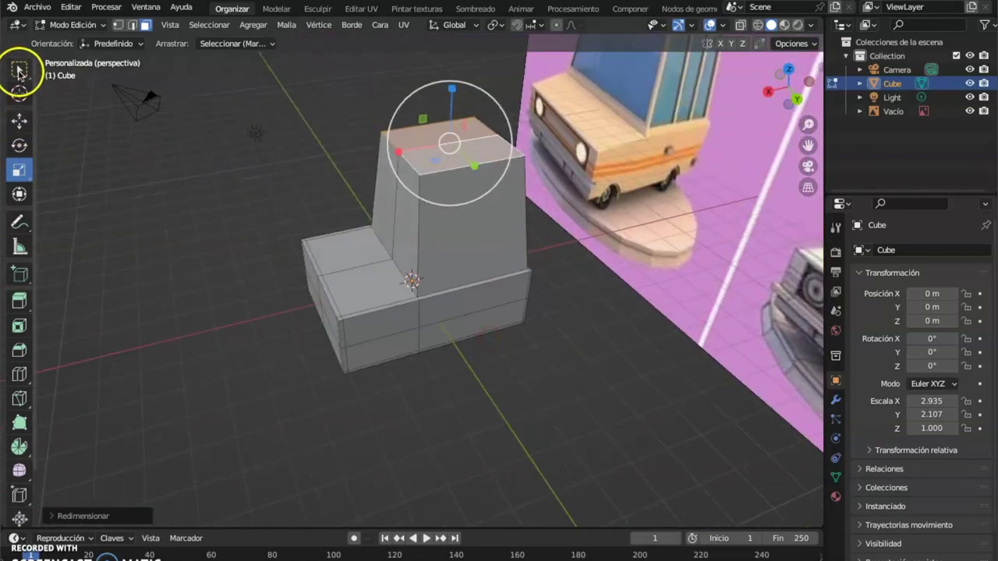
pyautogui.click(19, 69)
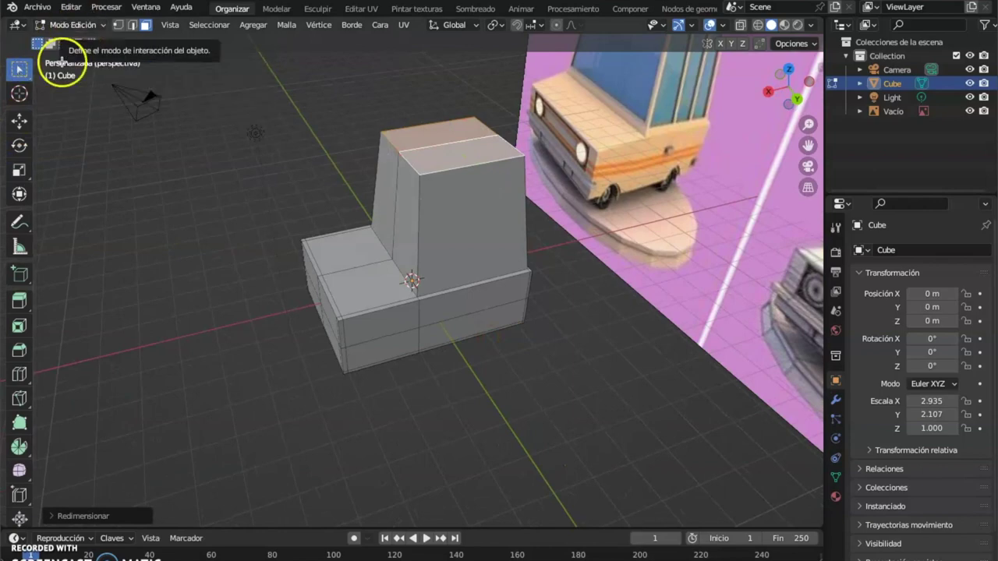
pyautogui.click(19, 374)
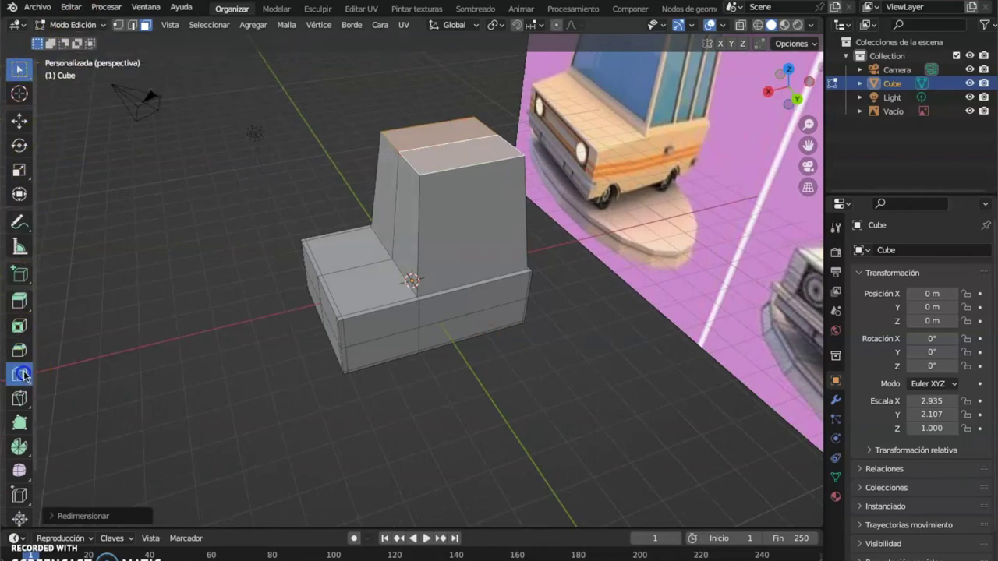
# - Add two edge loops across the car body and slide one along X
pyautogui.click(402, 302)
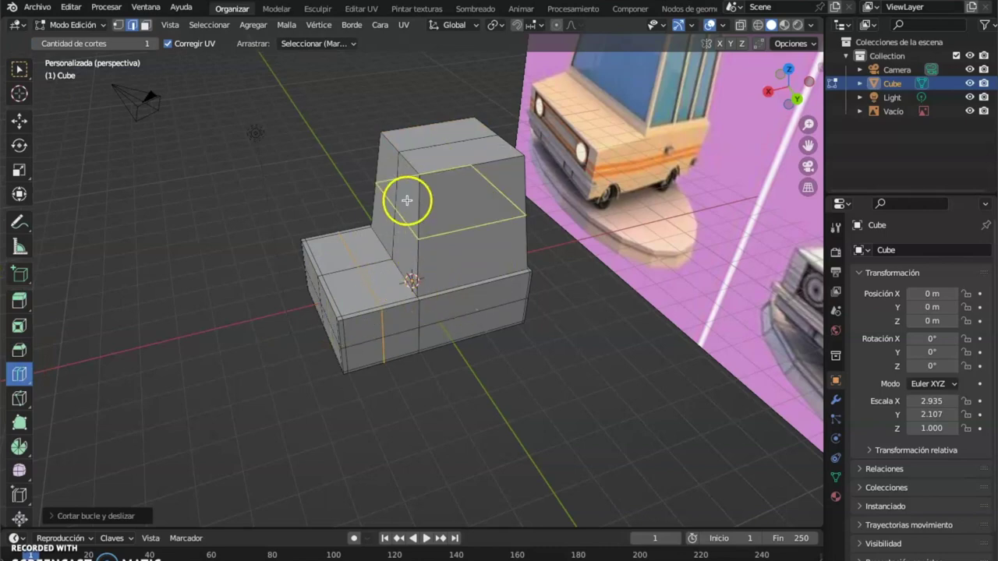
pyautogui.click(373, 257)
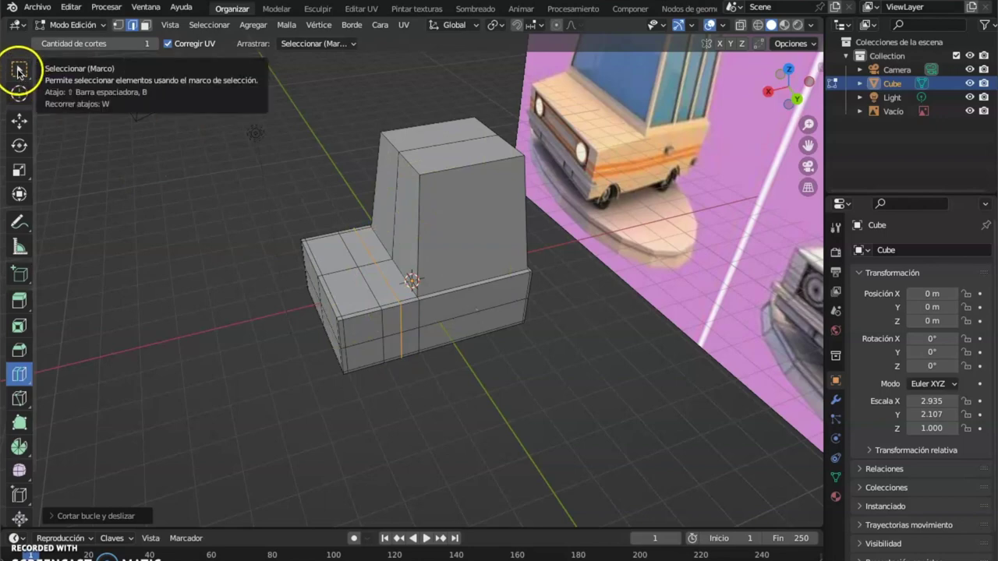
pyautogui.click(19, 120)
pyautogui.moveTo(346, 319); pyautogui.dragTo(338, 299)
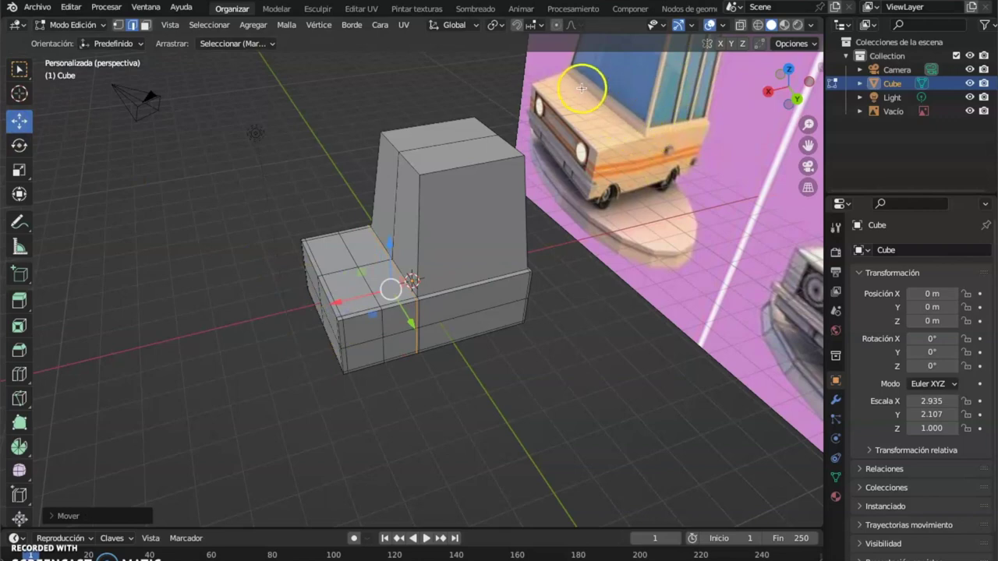
pyautogui.moveTo(544, 377); pyautogui.dragTo(518, 379, button='middle')
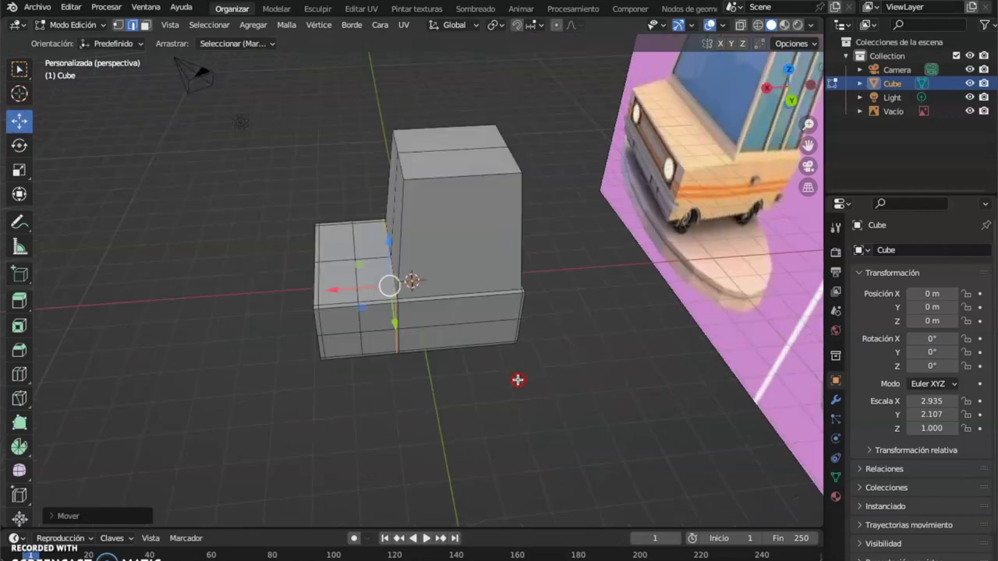
# - Cut three vertical loops and one horizontal loop on the cabin, then slide a loop along X
pyautogui.click(20, 70)
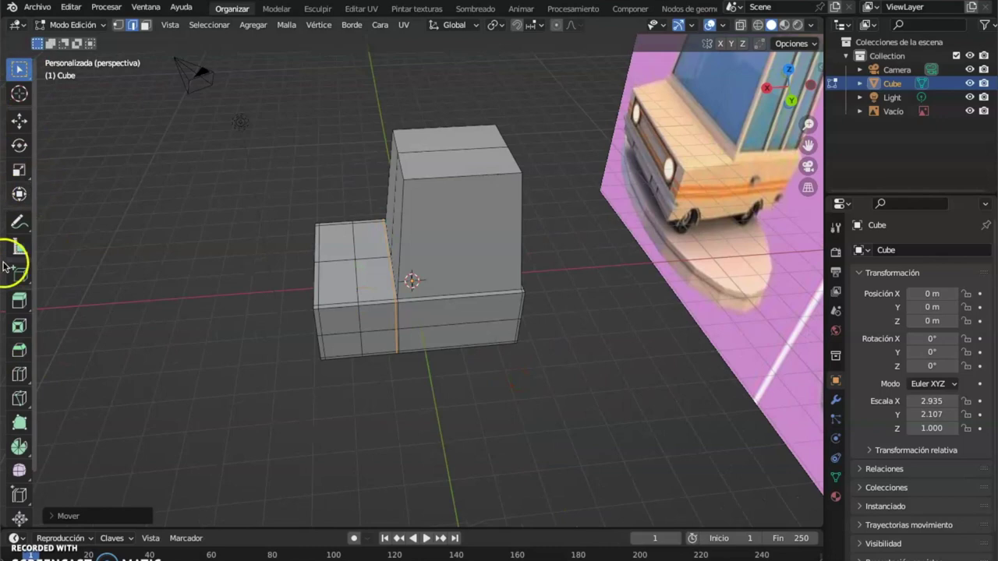
pyautogui.click(21, 375)
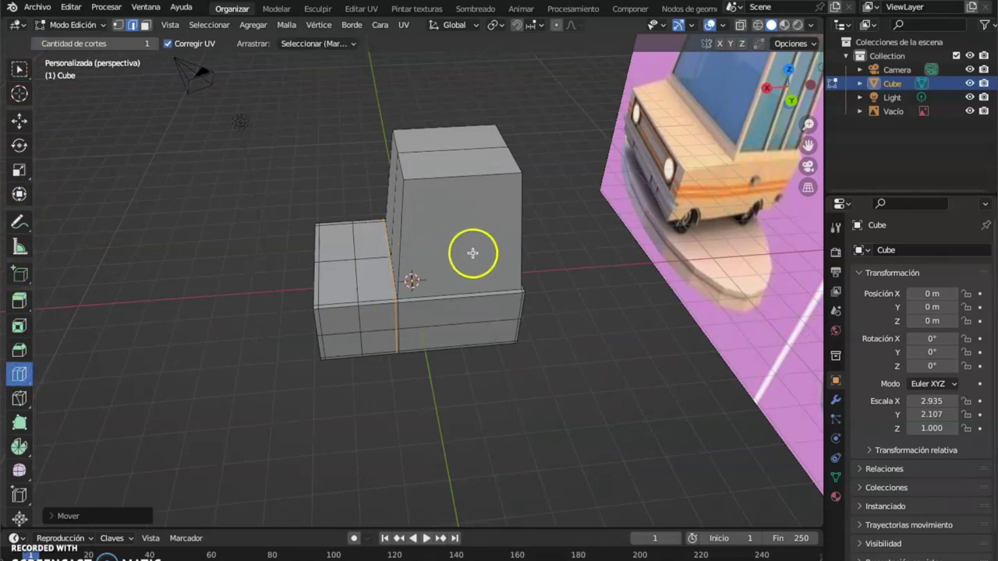
pyautogui.click(419, 173)
pyautogui.click(517, 169)
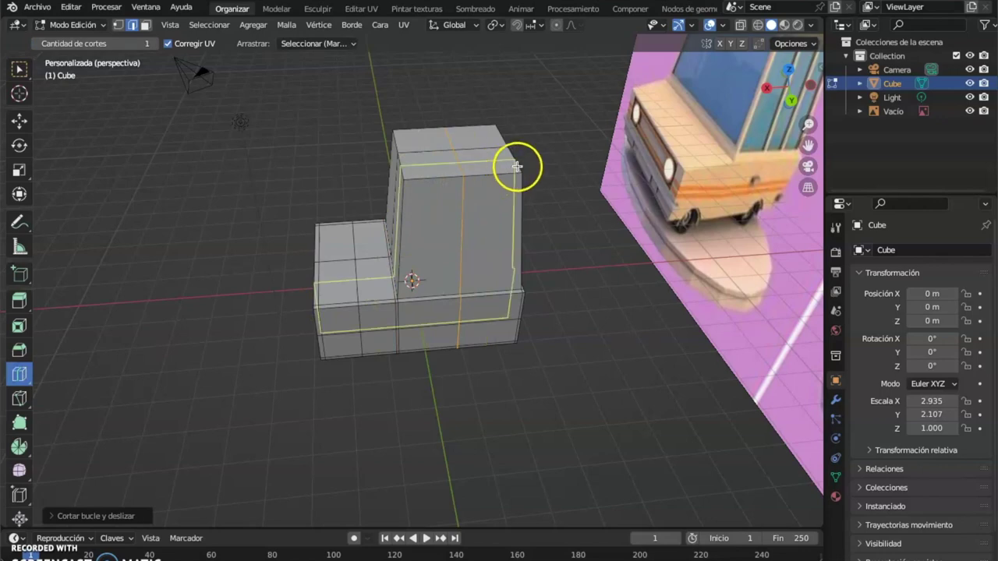
pyautogui.click(499, 140)
pyautogui.click(436, 141)
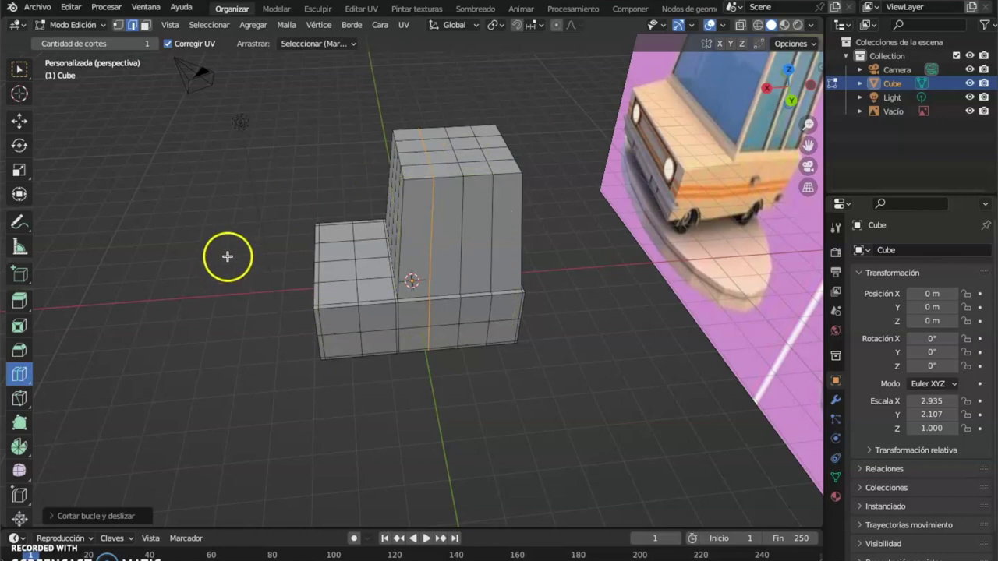
pyautogui.click(19, 69)
pyautogui.click(19, 123)
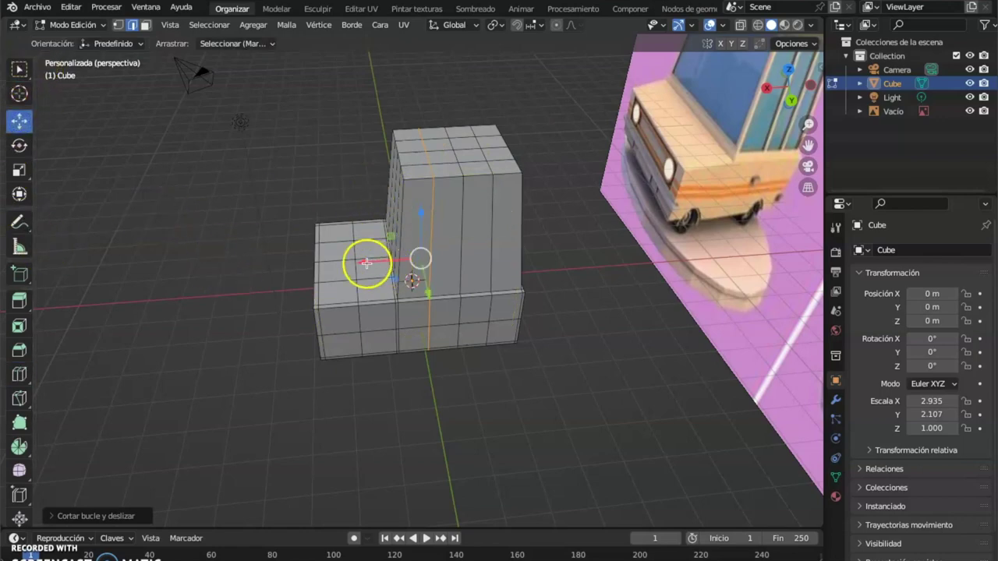
pyautogui.moveTo(365, 262); pyautogui.dragTo(341, 252)
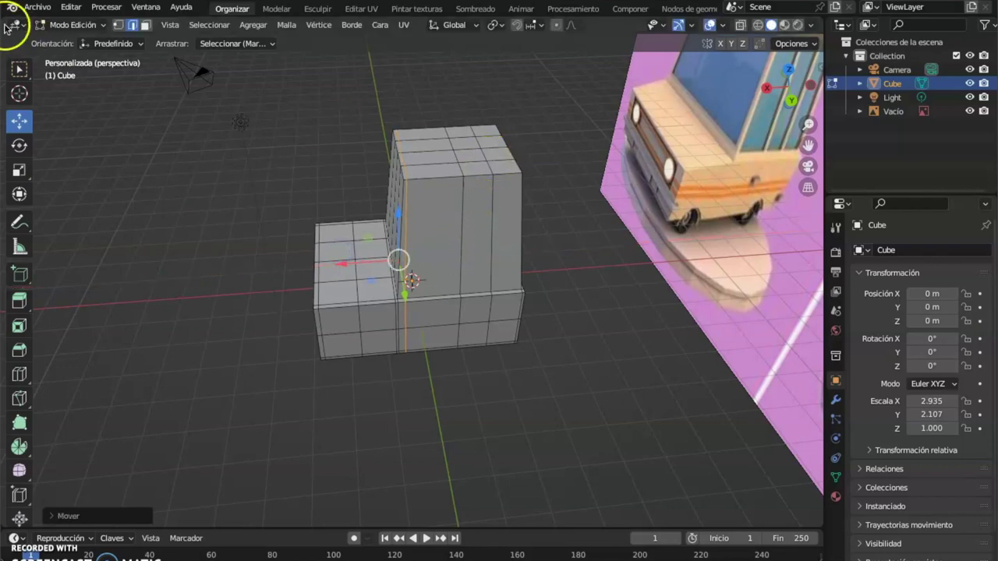
# - Select a top vertex of the cabin and move it along X
pyautogui.click(19, 71)
pyautogui.click(491, 168)
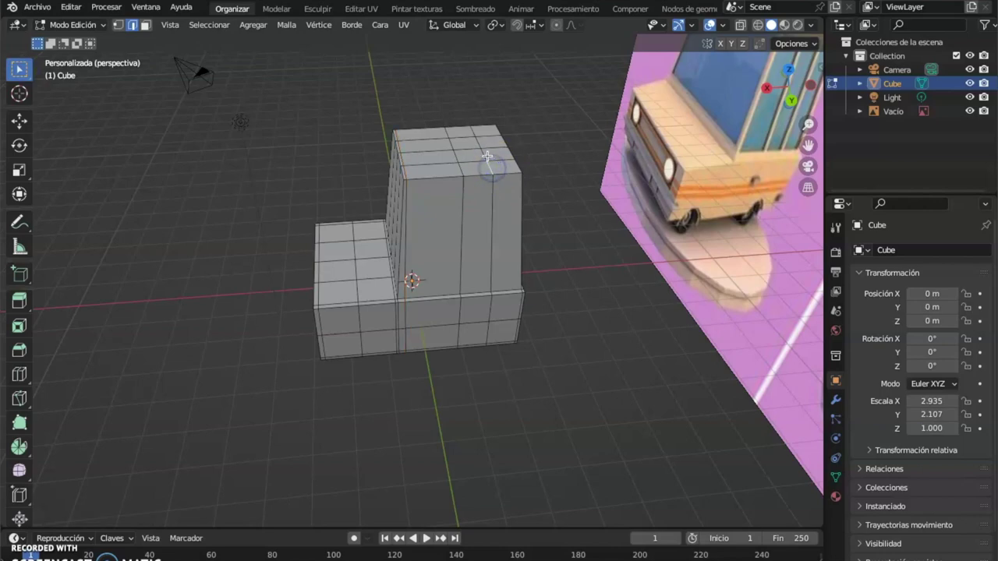
pyautogui.click(20, 121)
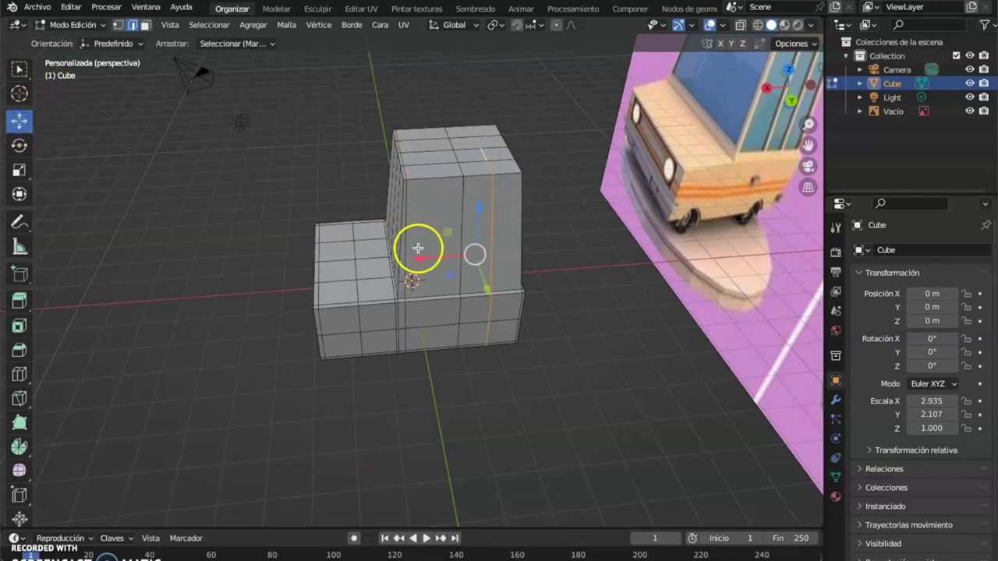
pyautogui.moveTo(417, 258); pyautogui.dragTo(445, 260)
# - Select cabin top and front edges and move them along Y
pyautogui.click(472, 169)
pyautogui.click(410, 161)
pyautogui.click(441, 173)
pyautogui.click(429, 291)
pyautogui.moveTo(428, 312); pyautogui.dragTo(430, 318)
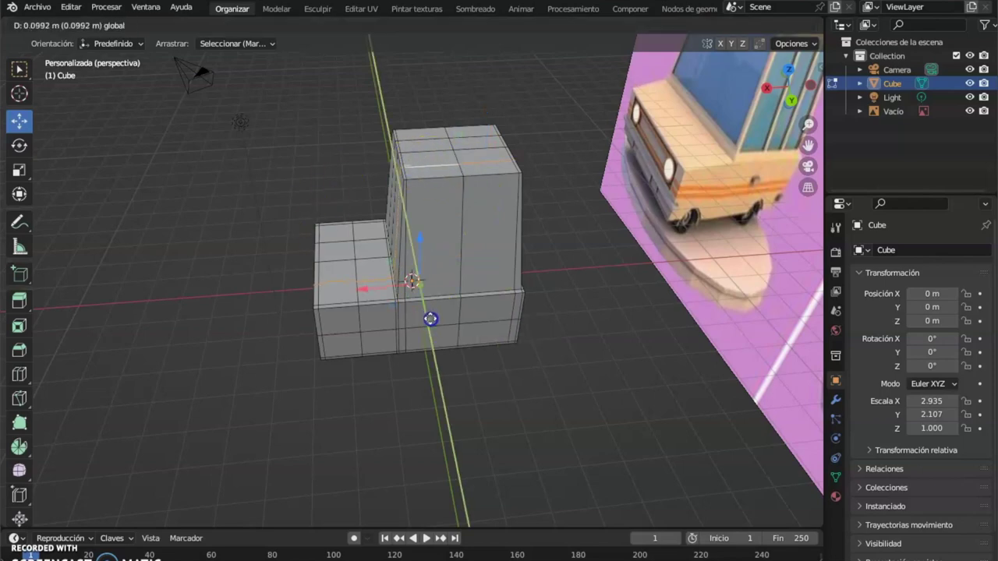
pyautogui.moveTo(432, 328); pyautogui.dragTo(432, 330)
# - Select the cabin's top and inner vertical edges and nudge them along Y
pyautogui.moveTo(468, 188); pyautogui.dragTo(460, 150)
pyautogui.click(470, 138)
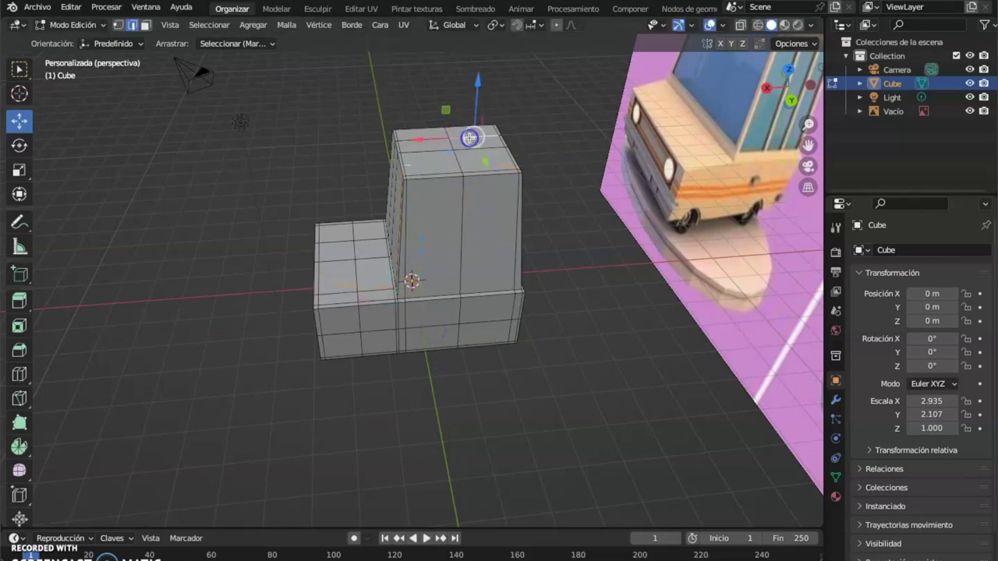
pyautogui.click(463, 138)
pyautogui.click(403, 281)
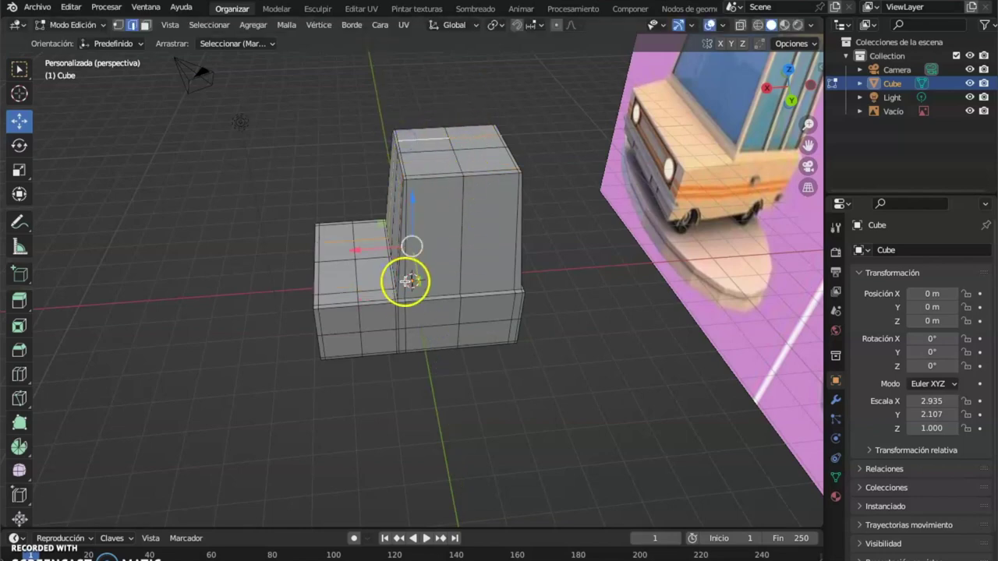
pyautogui.moveTo(420, 284); pyautogui.dragTo(420, 280)
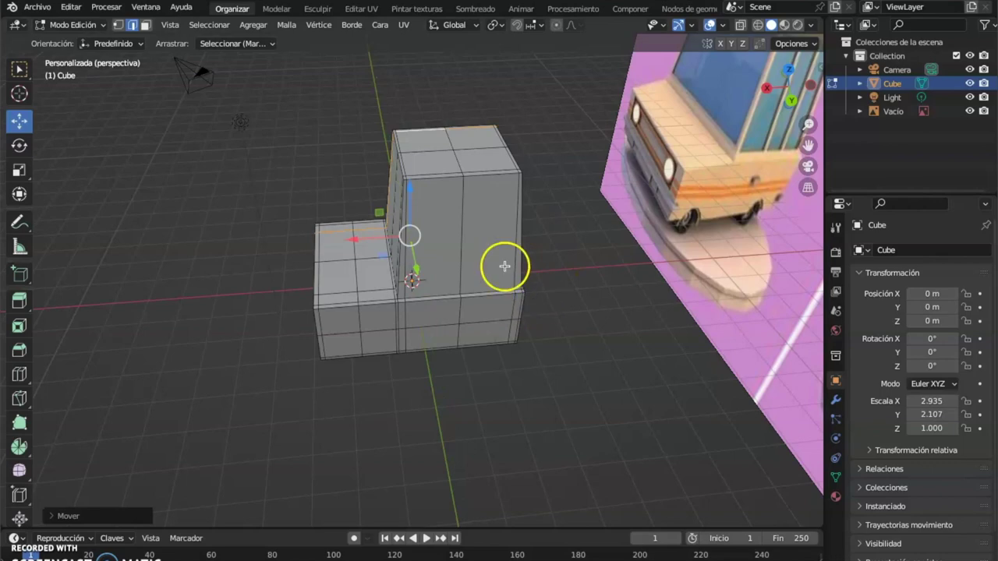
pyautogui.click(20, 69)
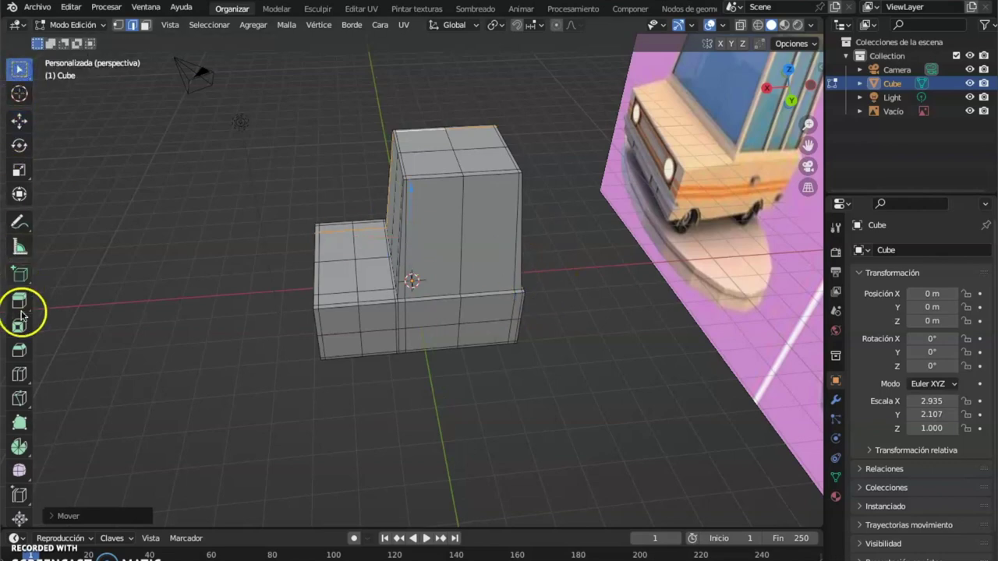
pyautogui.click(19, 375)
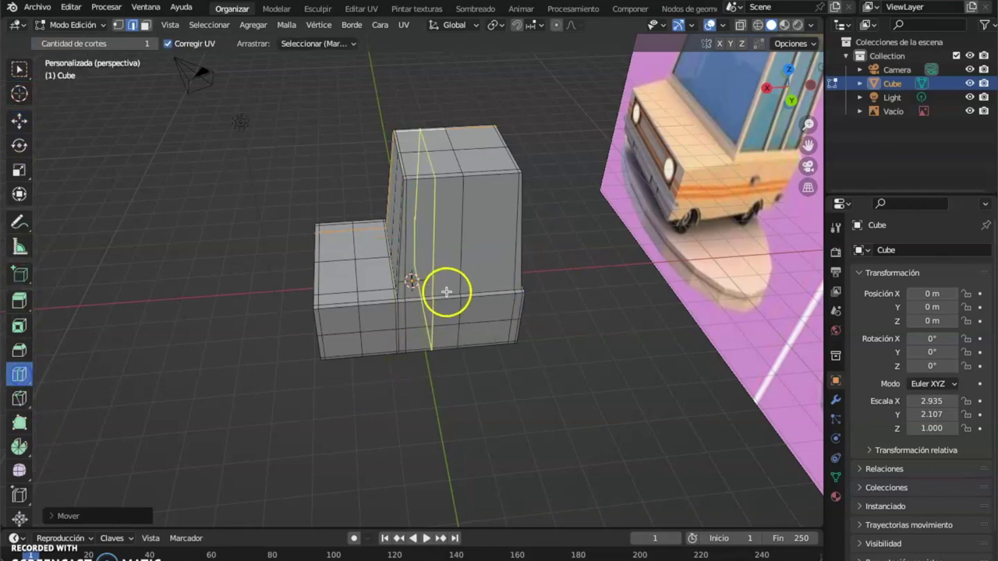
# - Add a horizontal loop cut around the cabin and slide it lower on the block
pyautogui.click(490, 265)
pyautogui.click(503, 261)
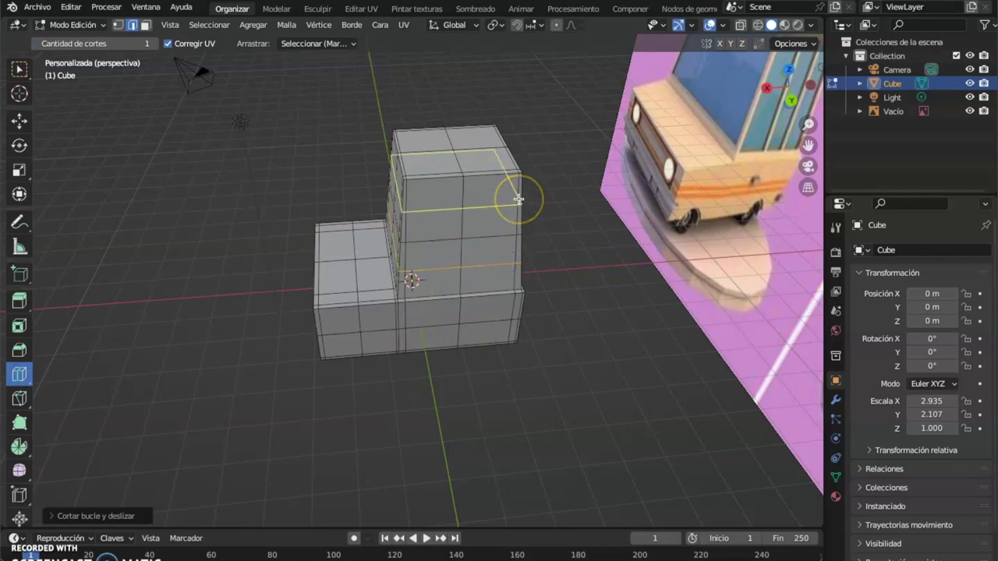
pyautogui.click(769, 142)
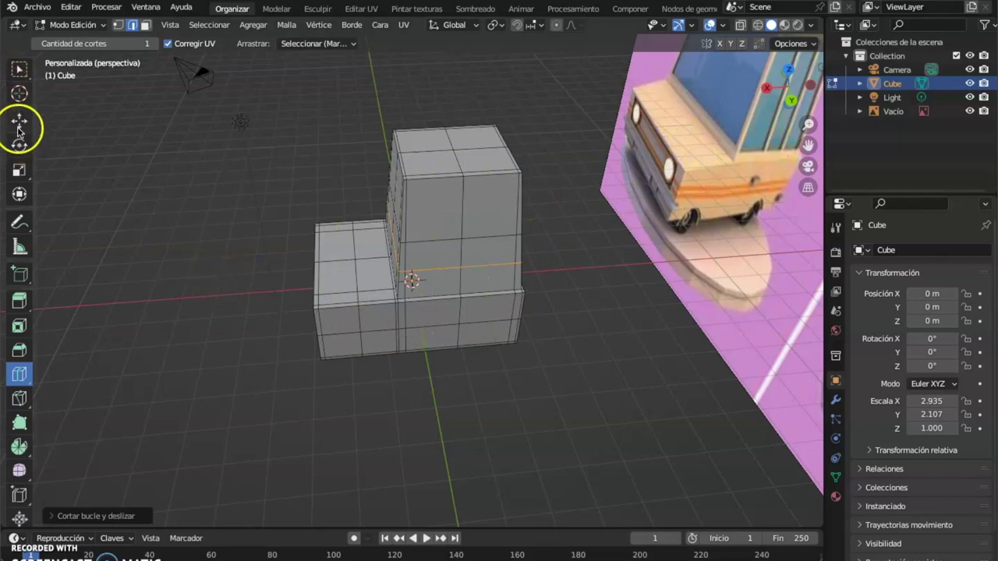
pyautogui.click(19, 125)
pyautogui.click(512, 272)
pyautogui.moveTo(453, 186); pyautogui.dragTo(451, 209)
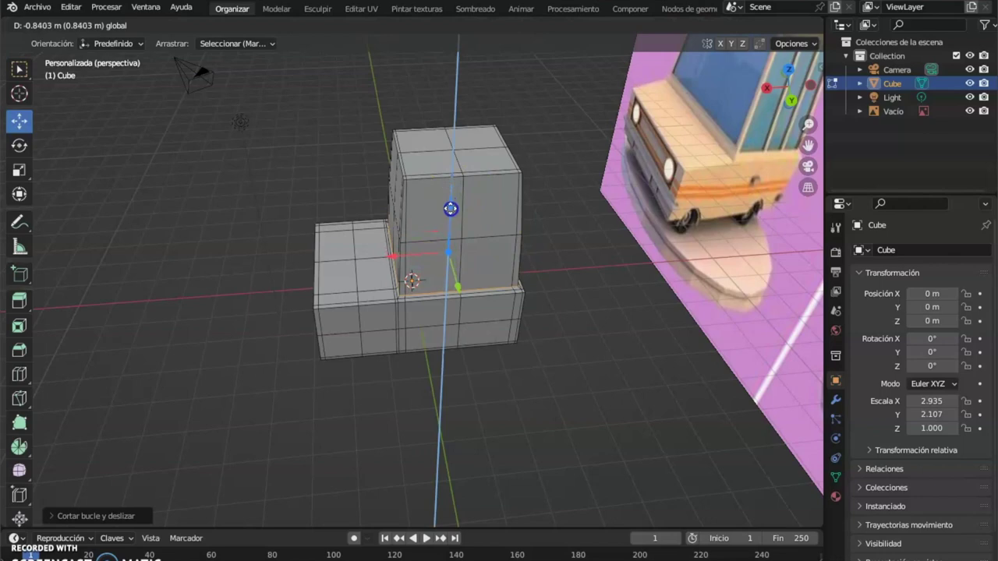
pyautogui.moveTo(450, 207); pyautogui.dragTo(507, 247)
pyautogui.moveTo(507, 247); pyautogui.dragTo(494, 223, button='middle')
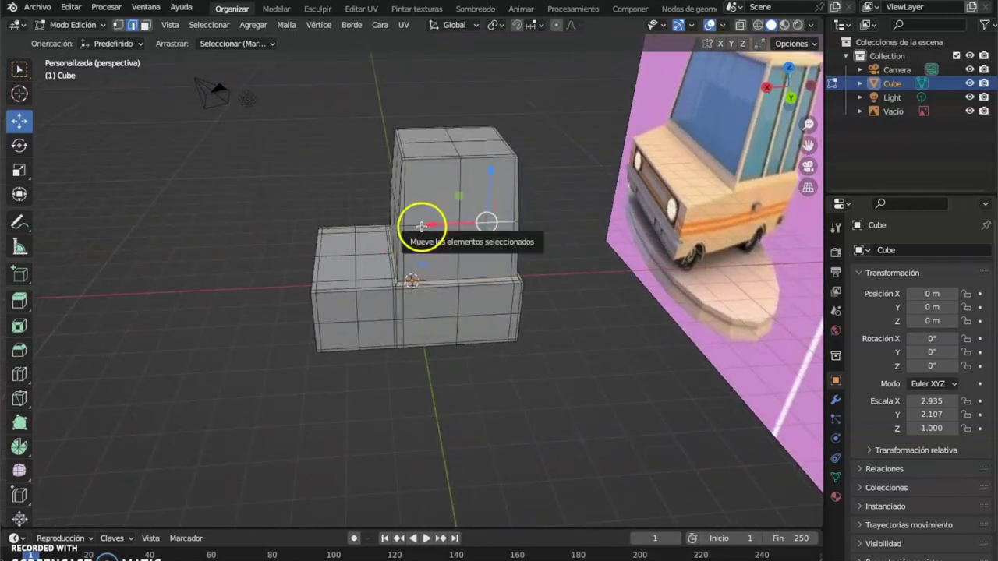
# - Select the cabin's upper edge loop, try raising it, then undo the move
pyautogui.keyDown('alt'); pyautogui.click(414, 226); pyautogui.keyUp('alt')
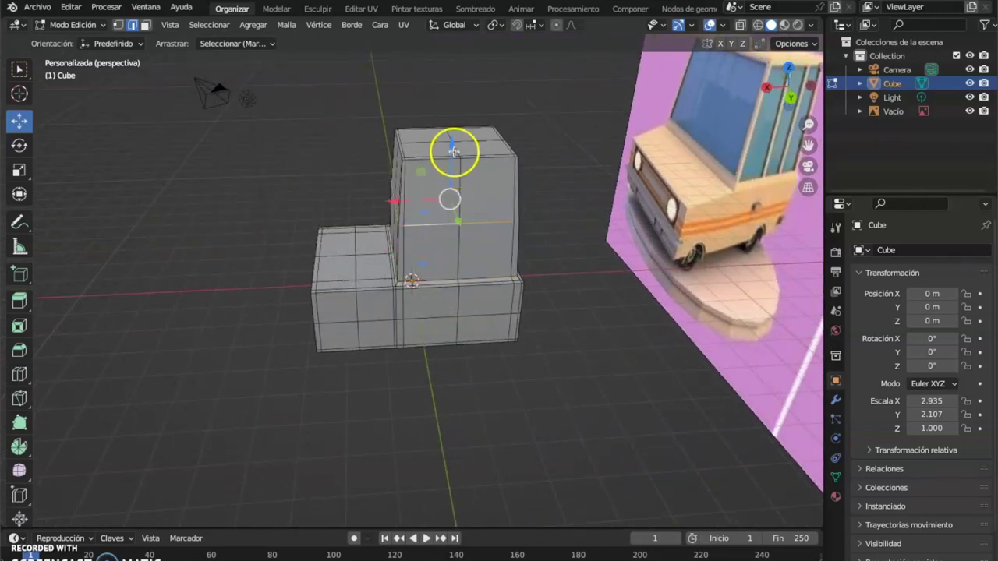
pyautogui.moveTo(452, 139); pyautogui.dragTo(455, 89)
pyautogui.moveTo(460, 179); pyautogui.dragTo(463, 201, button='middle')
pyautogui.scroll(3, 463, 201)
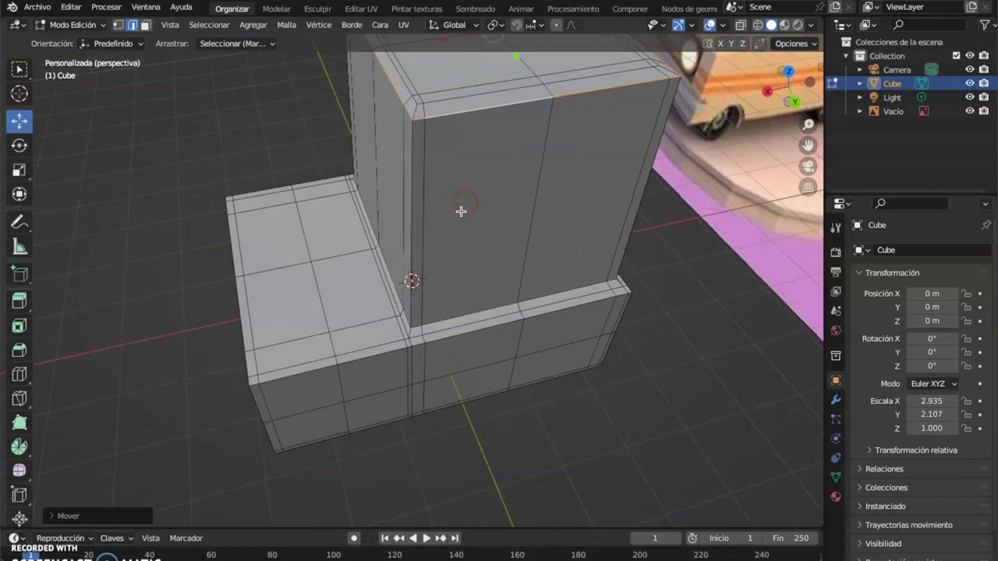
pyautogui.scroll(1, 457, 216)
pyautogui.scroll(-3, 470, 196)
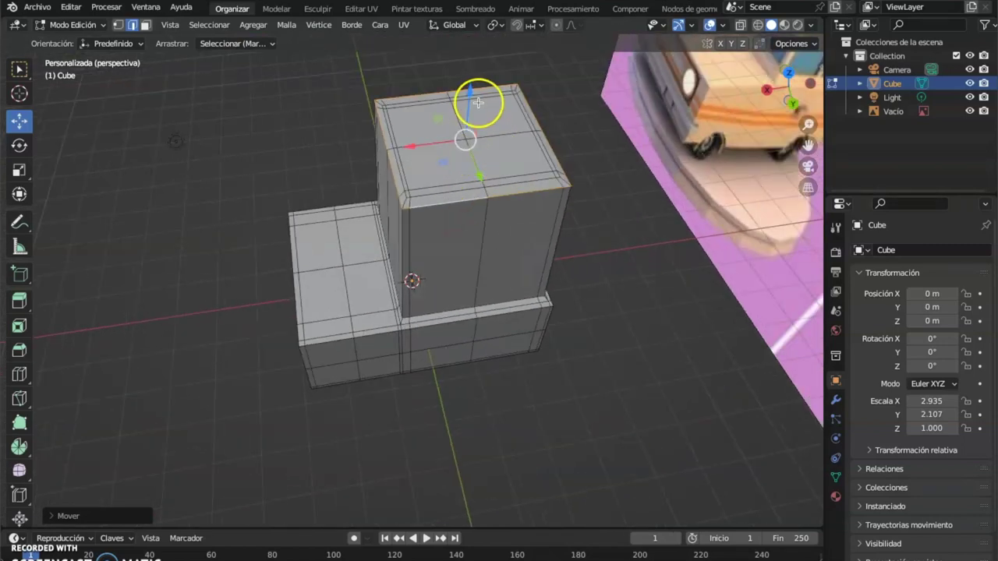
pyautogui.hotkey('ctrl', 'z')
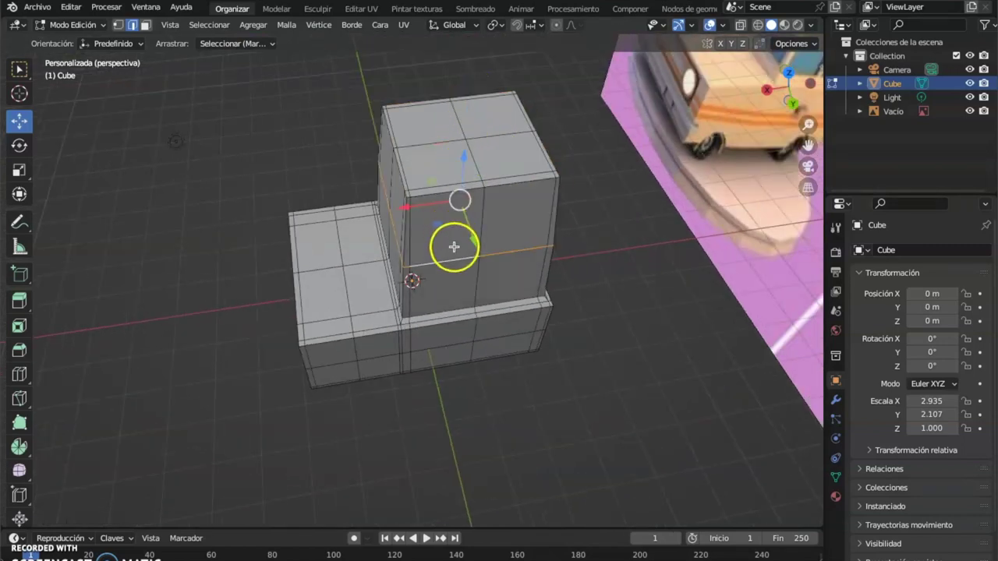
# - From a front view, raise the upper edge loop about 1.076 m along Z
pyautogui.moveTo(448, 233); pyautogui.dragTo(553, 292, button='middle')
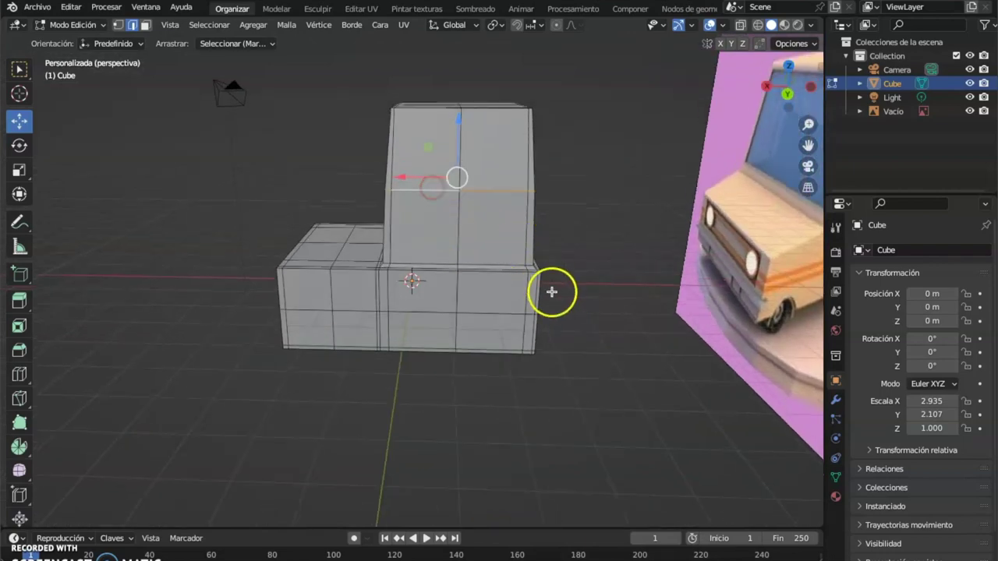
pyautogui.moveTo(459, 117); pyautogui.dragTo(451, 48)
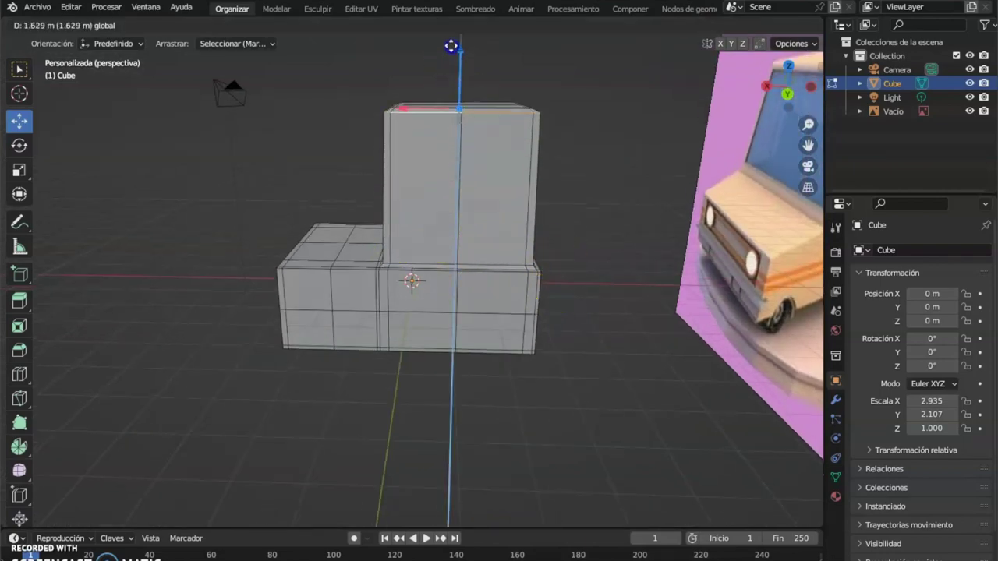
pyautogui.moveTo(451, 44); pyautogui.dragTo(451, 44)
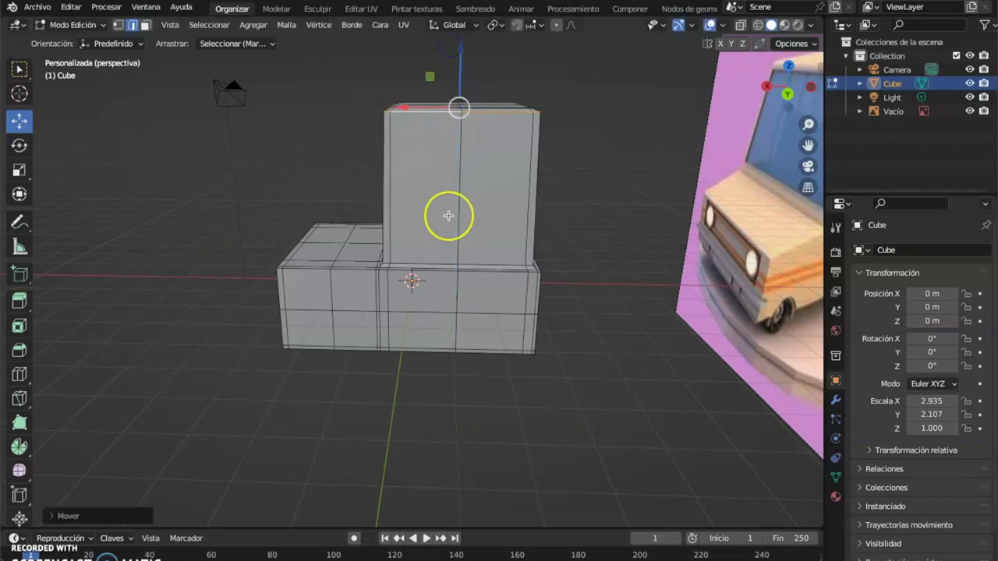
pyautogui.hotkey('ctrl', 'z')
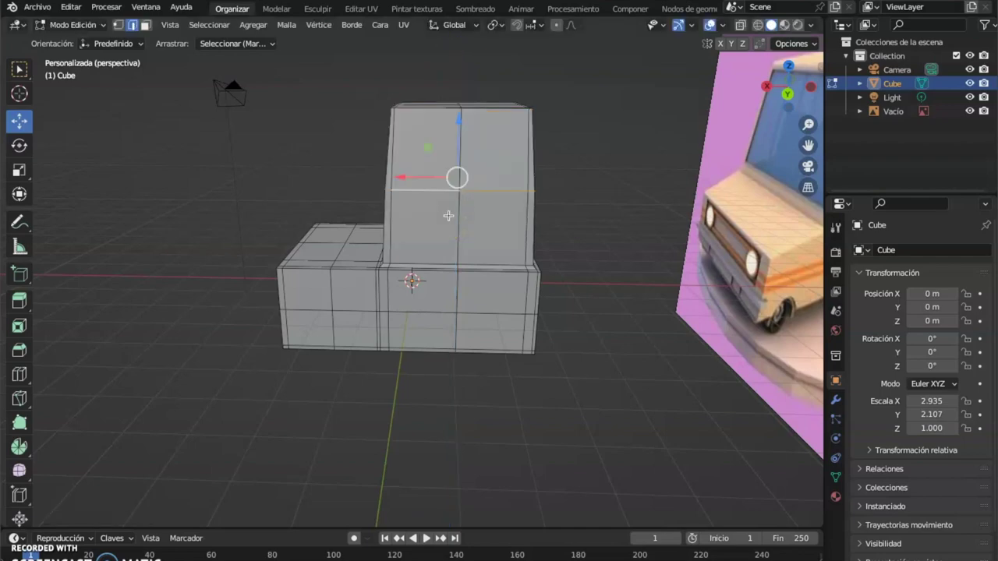
pyautogui.moveTo(492, 237); pyautogui.dragTo(520, 215, button='middle')
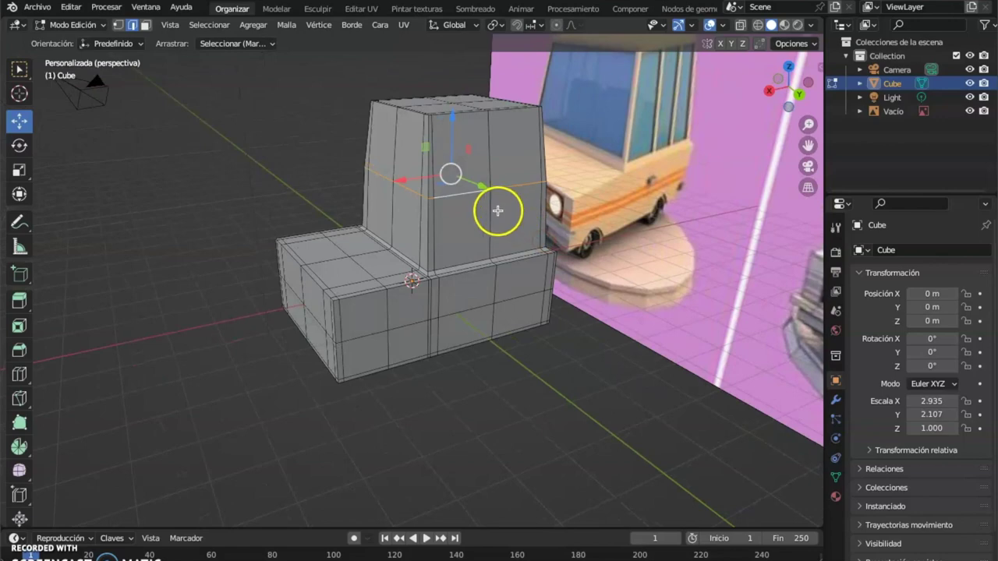
pyautogui.moveTo(526, 140); pyautogui.dragTo(461, 147, button='middle')
pyautogui.moveTo(457, 118); pyautogui.dragTo(458, 45)
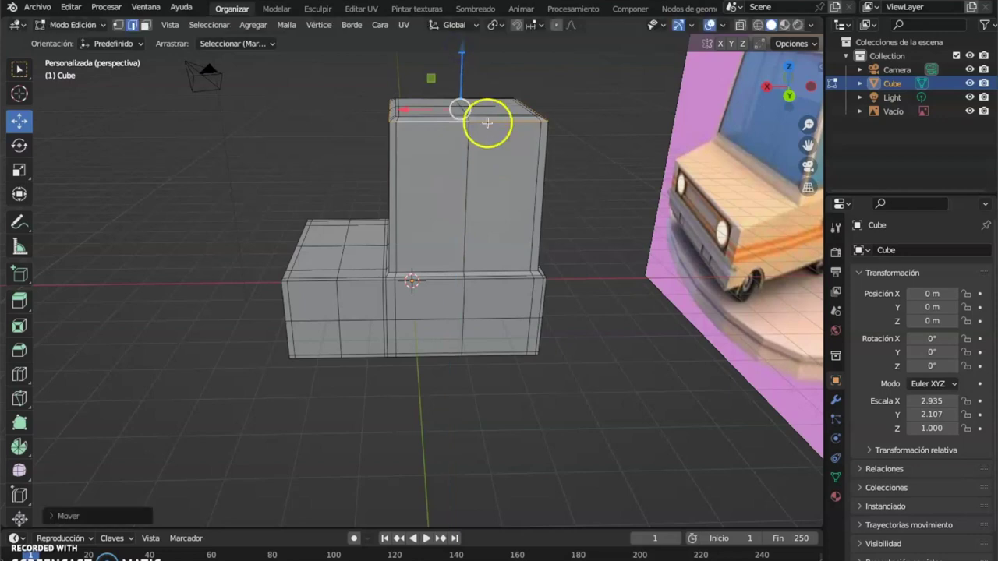
pyautogui.press('s')
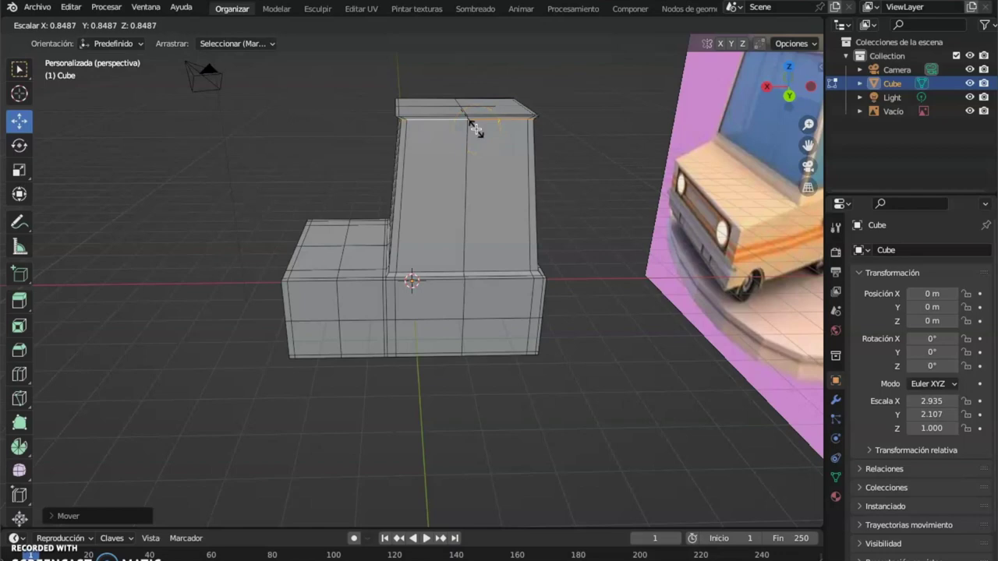
pyautogui.click(474, 128)
pyautogui.moveTo(525, 172); pyautogui.dragTo(475, 126, button='middle')
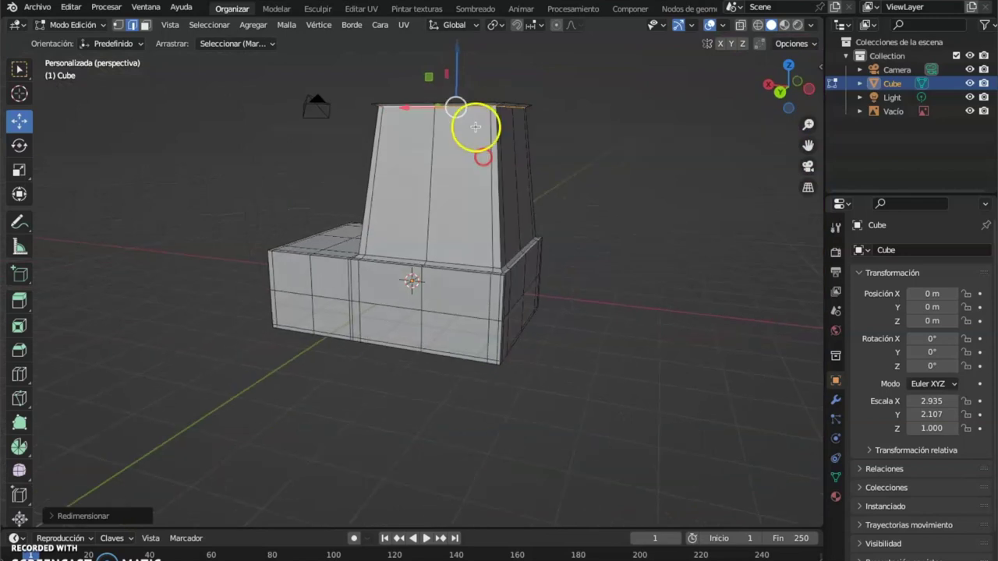
pyautogui.press('s')
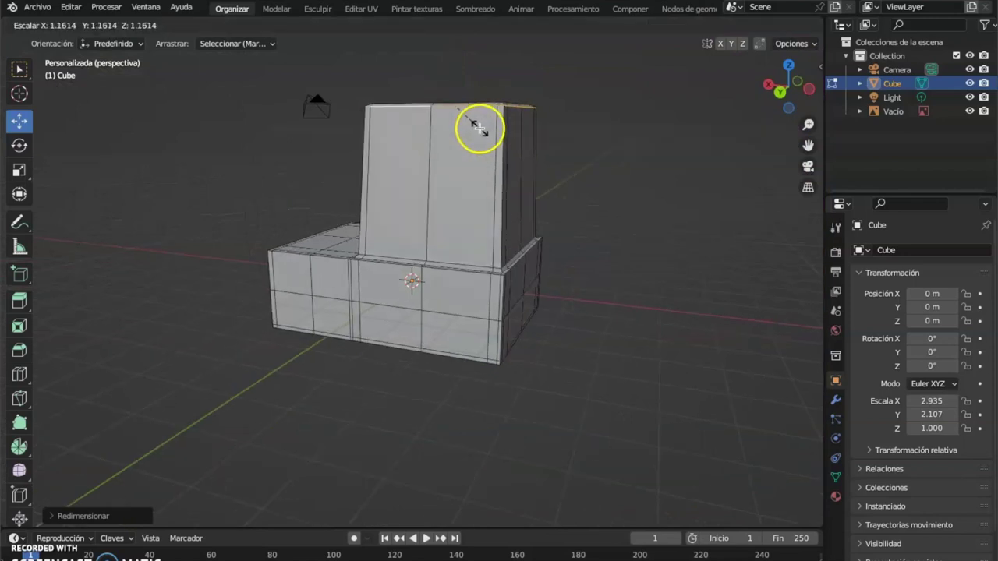
pyautogui.click(475, 127)
pyautogui.moveTo(475, 127); pyautogui.dragTo(535, 169, button='middle')
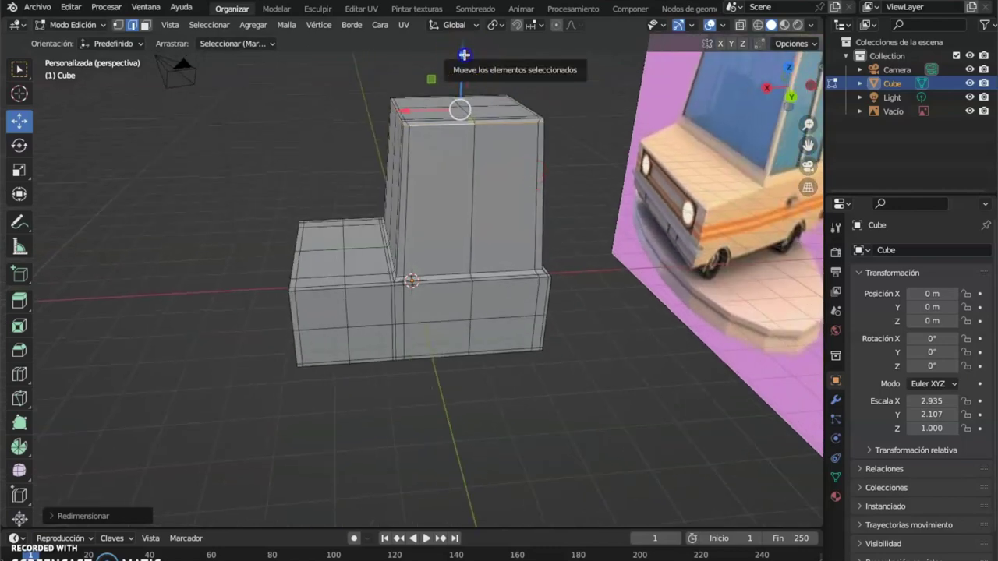
pyautogui.moveTo(464, 53); pyautogui.dragTo(515, 136)
pyautogui.moveTo(514, 136); pyautogui.dragTo(560, 73, button='middle')
pyautogui.scroll(5, 560, 73)
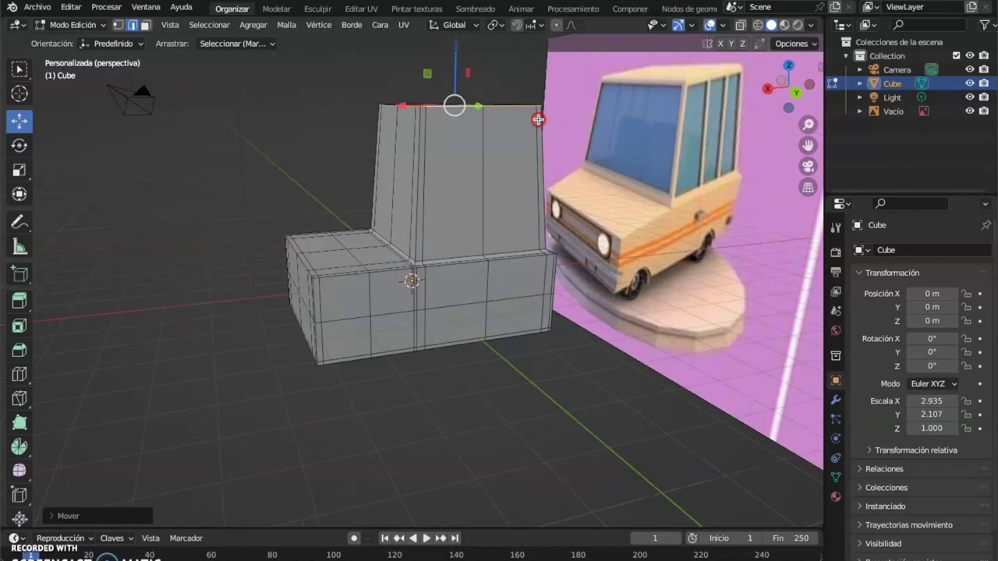
pyautogui.moveTo(523, 100); pyautogui.dragTo(492, 167, button='middle')
pyautogui.scroll(-3, 492, 98)
pyautogui.moveTo(472, 97); pyautogui.dragTo(470, 103)
pyautogui.moveTo(468, 189); pyautogui.dragTo(473, 142, button='middle')
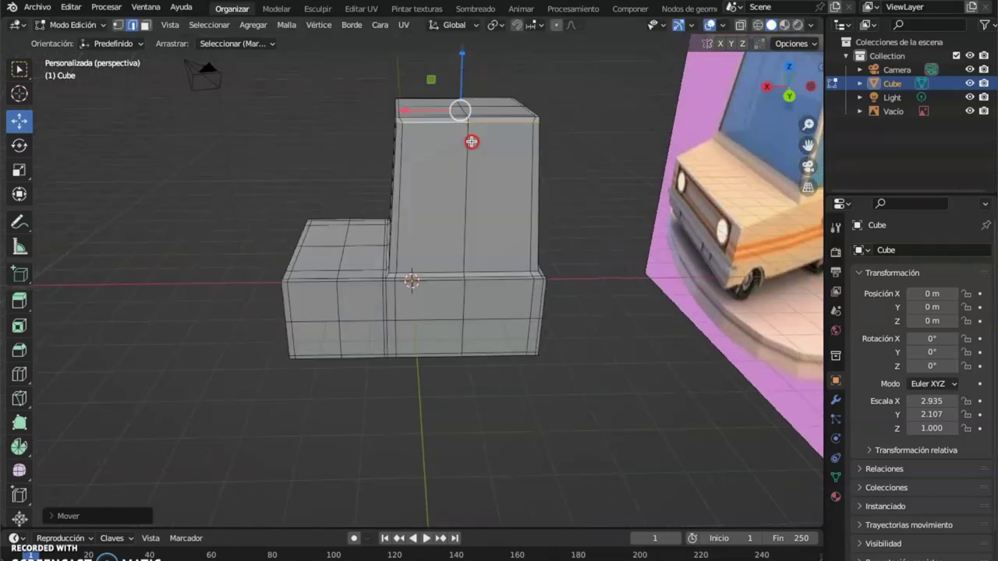
pyautogui.scroll(3, 470, 141)
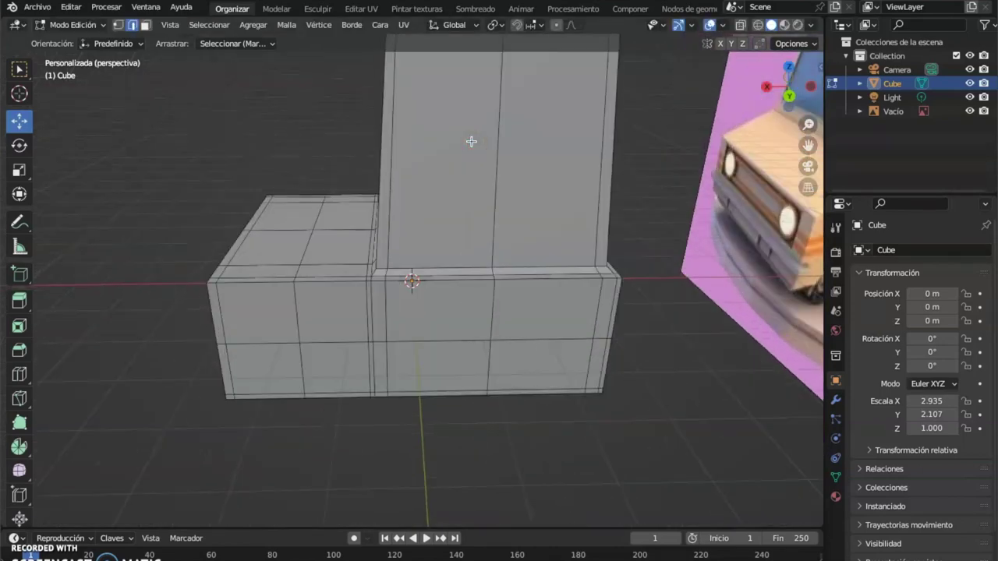
pyautogui.scroll(-3, 471, 141)
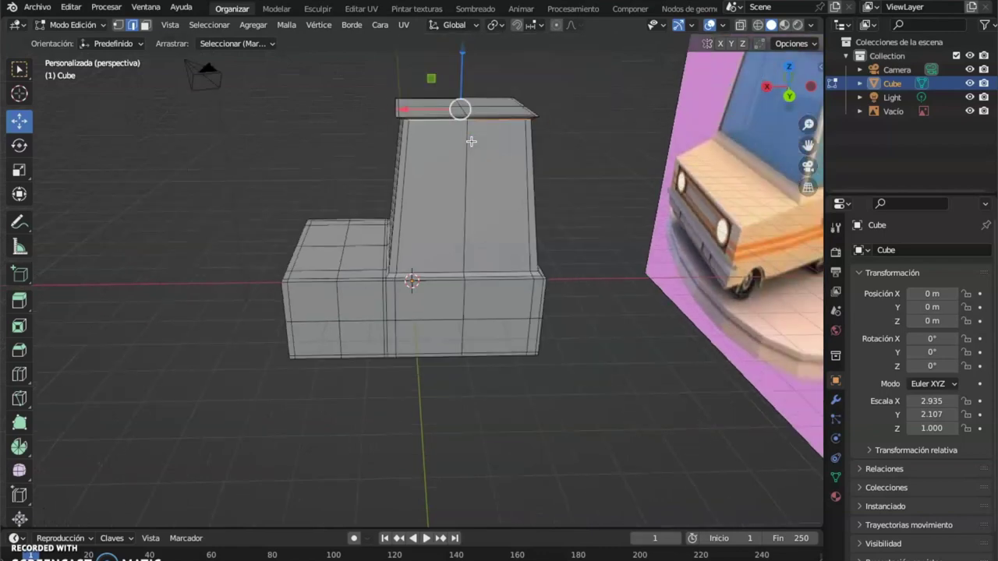
pyautogui.hotkey('ctrl', 'z')
pyautogui.hotkey('ctrl', 'z')
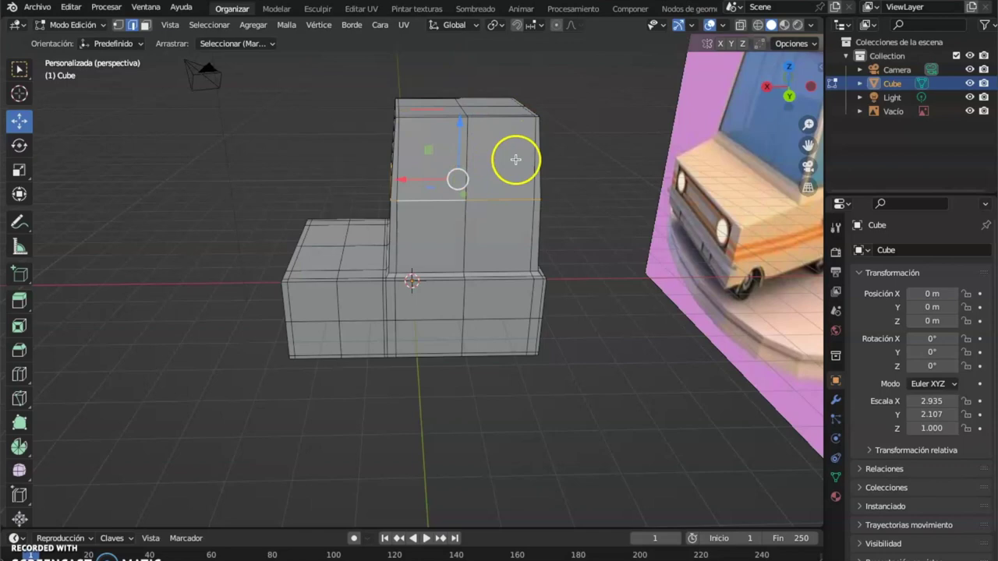
# - Switch to Object Mode and apply Shade Smooth (Sombrear suave) to the car body
pyautogui.click(69, 25)
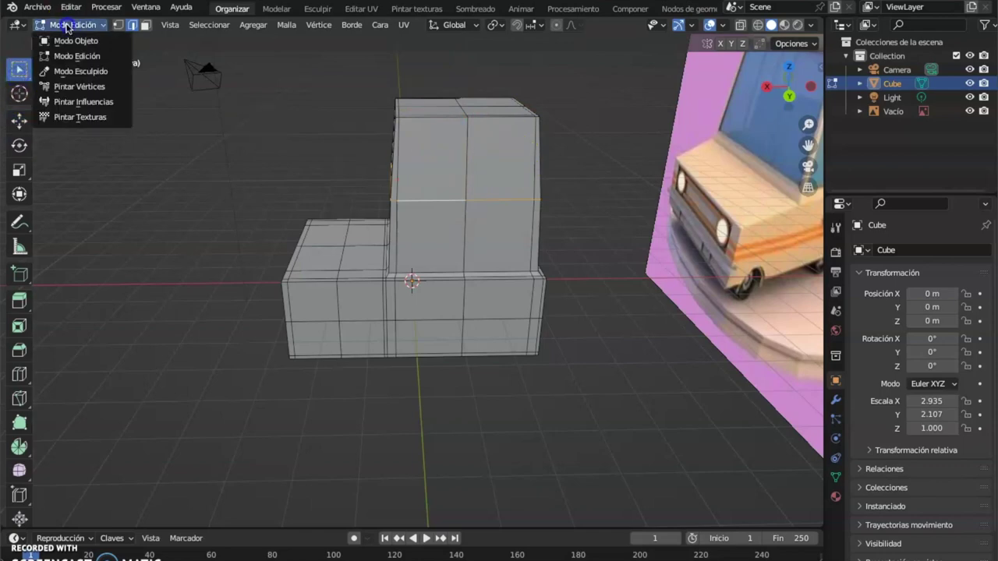
pyautogui.click(78, 39)
pyautogui.click(206, 74)
pyautogui.moveTo(230, 178); pyautogui.dragTo(408, 216, button='middle')
pyautogui.click(470, 221)
pyautogui.moveTo(472, 219); pyautogui.dragTo(499, 207, button='middle')
pyautogui.rightClick(498, 206)
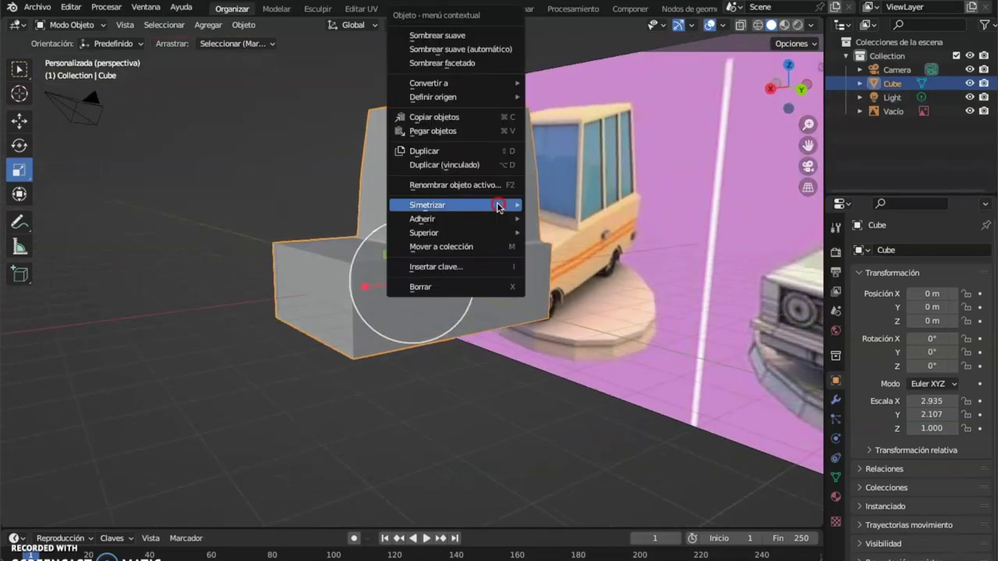
pyautogui.click(484, 35)
# - Return the car body to Edit Mode (Modo Edición)
pyautogui.moveTo(479, 236); pyautogui.dragTo(509, 245, button='middle')
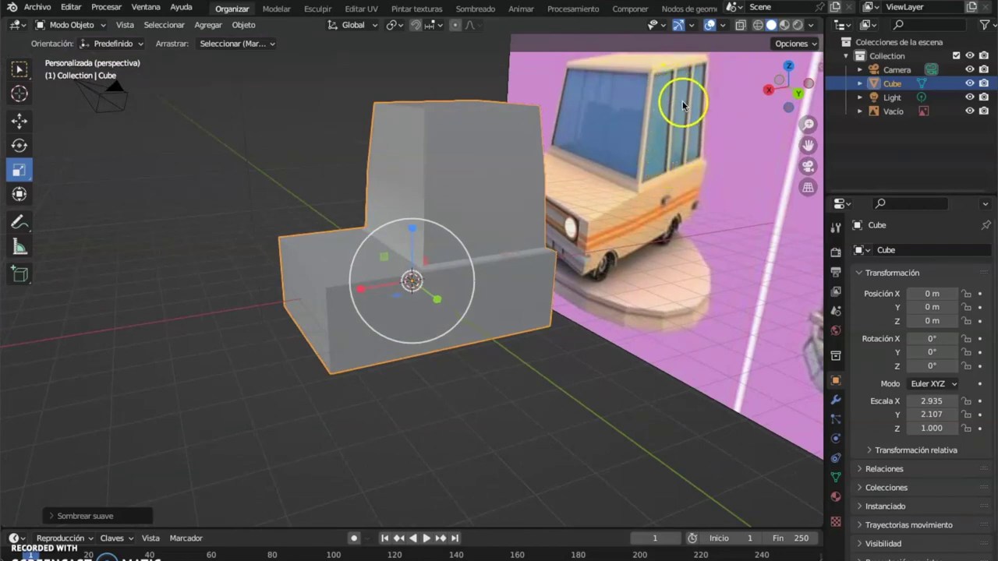
pyautogui.moveTo(454, 228); pyautogui.dragTo(421, 231, button='middle')
pyautogui.click(70, 25)
pyautogui.click(68, 57)
pyautogui.moveTo(379, 229); pyautogui.dragTo(452, 207, button='middle')
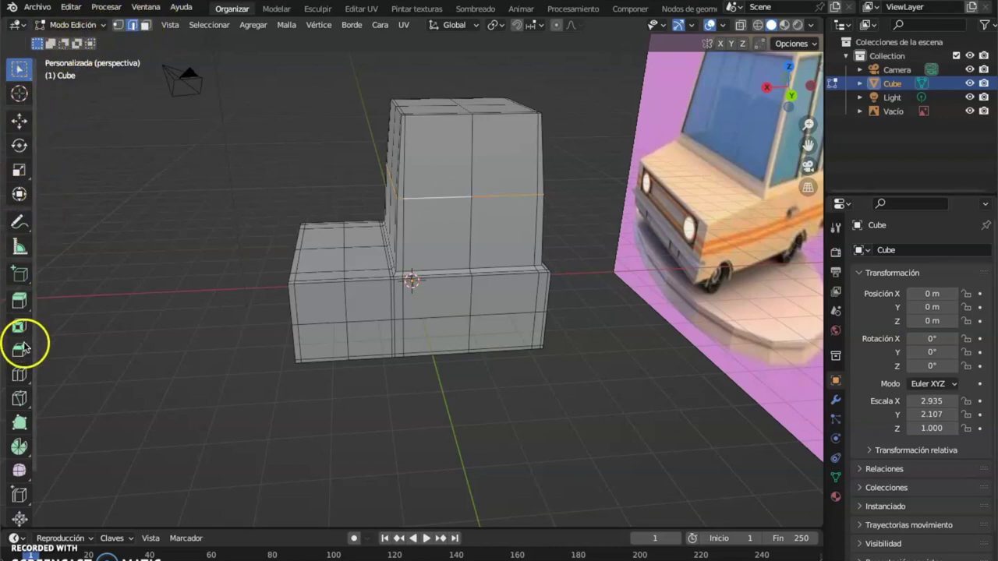
# - Add three vertical loop cuts across the cabin block, then return to Select Box in face mode
pyautogui.click(20, 373)
pyautogui.moveTo(461, 127); pyautogui.dragTo(522, 123)
pyautogui.moveTo(453, 120); pyautogui.dragTo(453, 119)
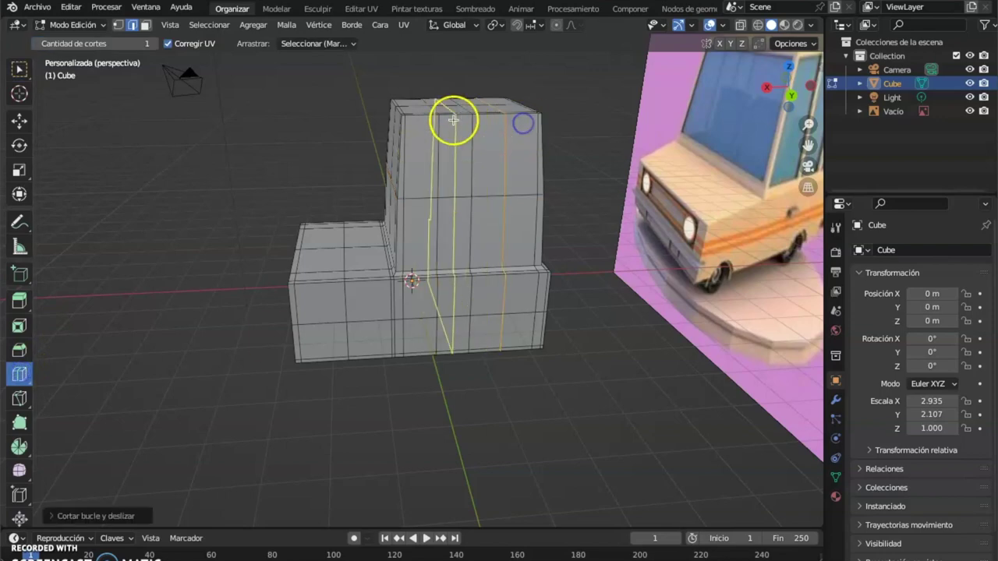
pyautogui.click(520, 117)
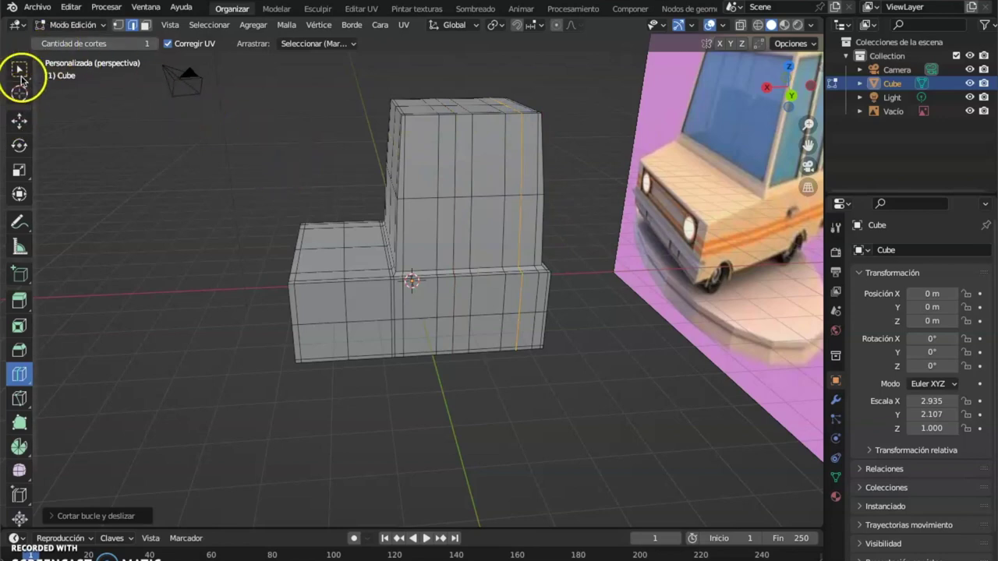
pyautogui.click(20, 72)
pyautogui.click(145, 24)
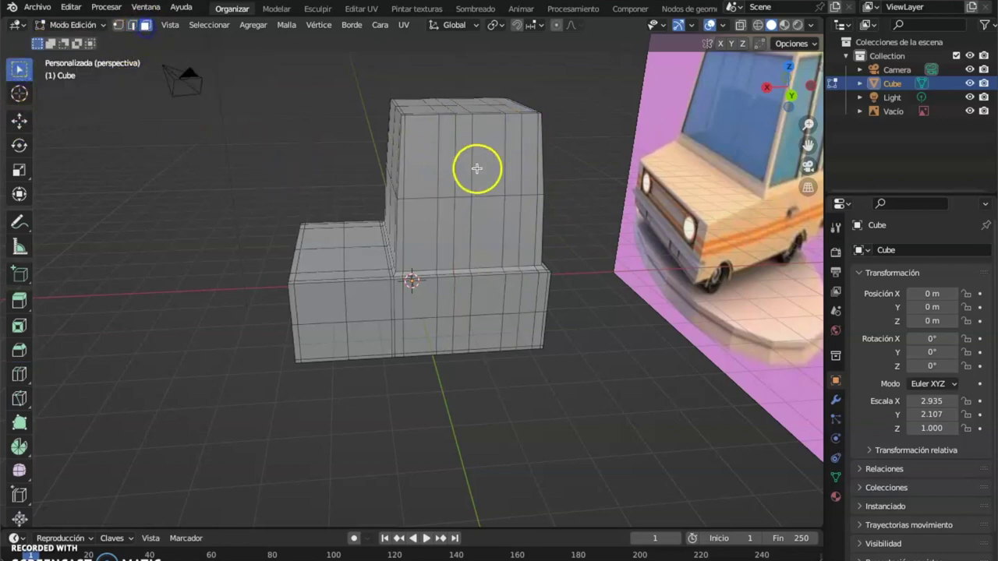
pyautogui.moveTo(598, 162); pyautogui.dragTo(562, 161, button='middle')
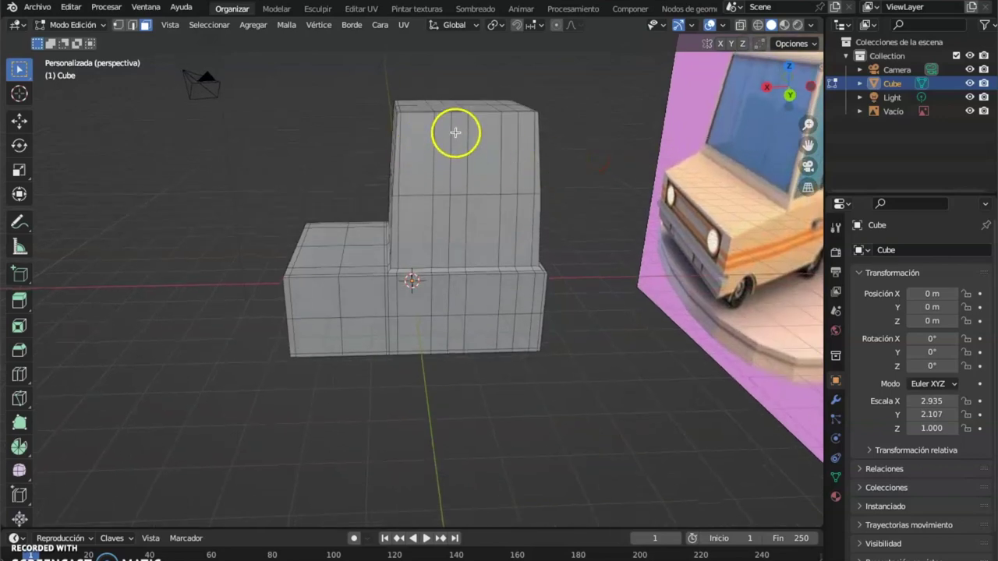
# - Select four face strips in the cabin's middle and right columns
pyautogui.moveTo(516, 153); pyautogui.dragTo(518, 155, button='middle')
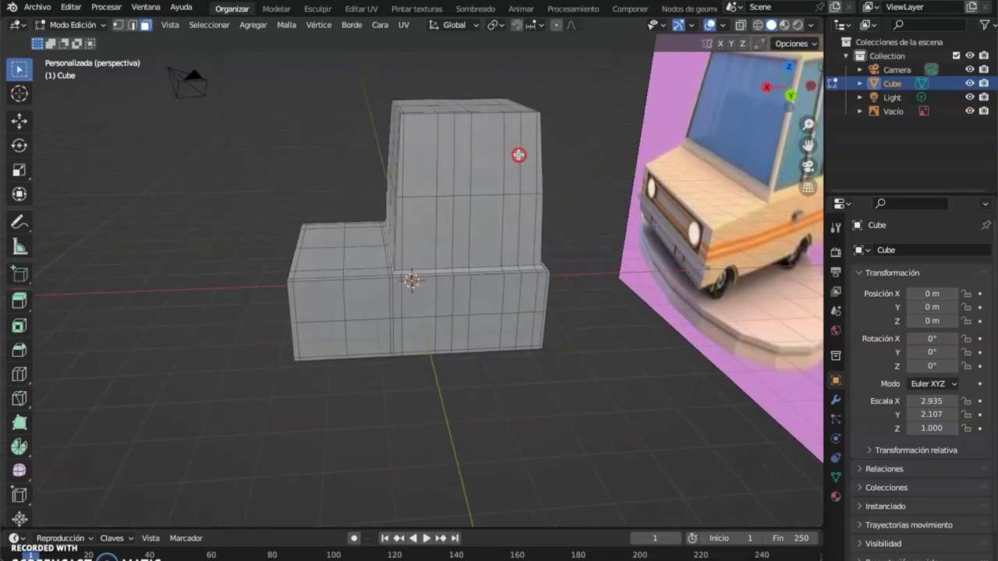
pyautogui.click(460, 127)
pyautogui.keyDown('shift'); pyautogui.click(467, 215); pyautogui.keyUp('shift')
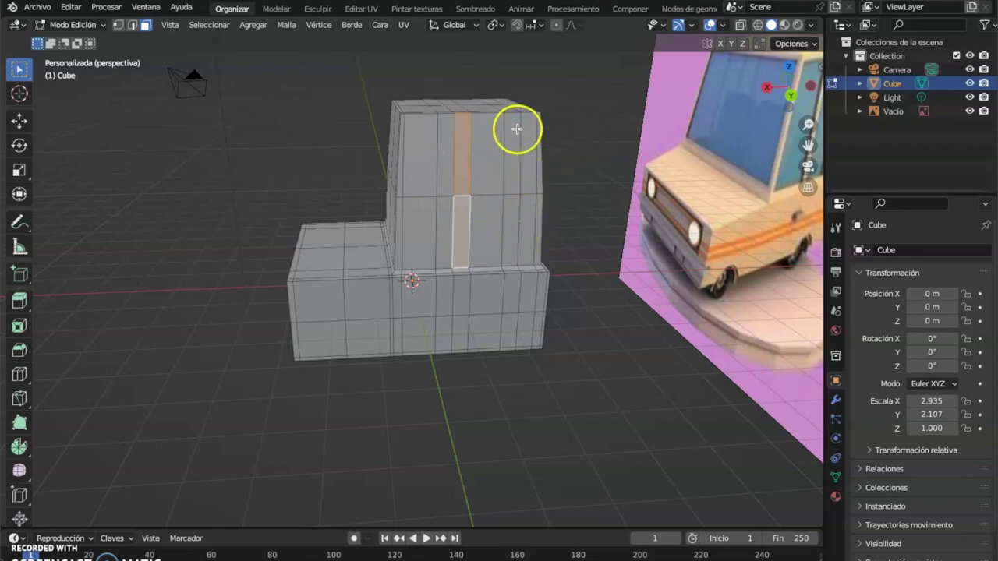
pyautogui.keyDown('shift'); pyautogui.click(514, 128); pyautogui.keyUp('shift')
pyautogui.keyDown('shift'); pyautogui.click(516, 224); pyautogui.keyUp('shift')
pyautogui.moveTo(548, 231); pyautogui.dragTo(538, 190, button='middle')
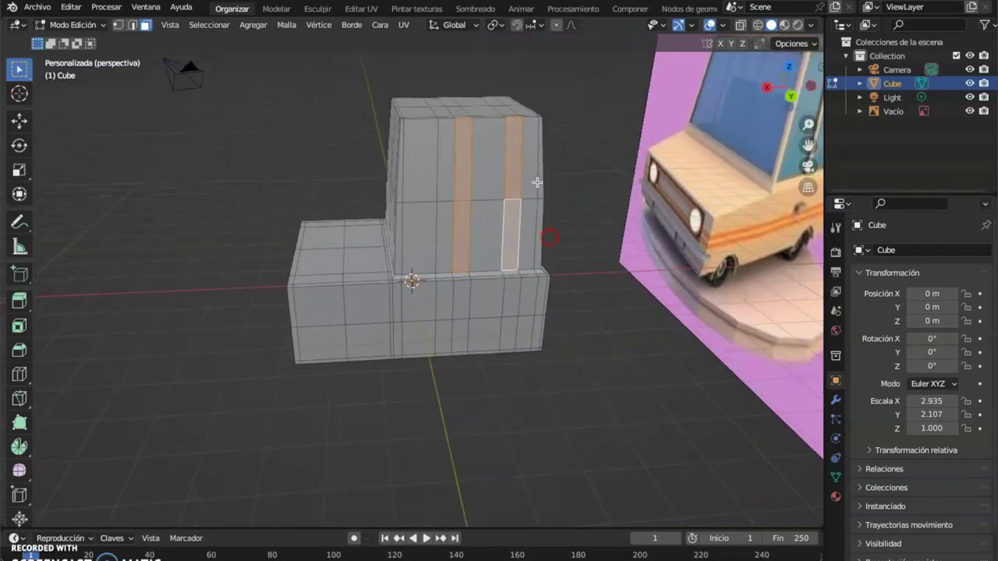
# - In edge mode, slide several vertical cabin edges left along X with the Move tool
pyautogui.click(133, 24)
pyautogui.click(507, 189)
pyautogui.moveTo(507, 190); pyautogui.dragTo(486, 197, button='middle')
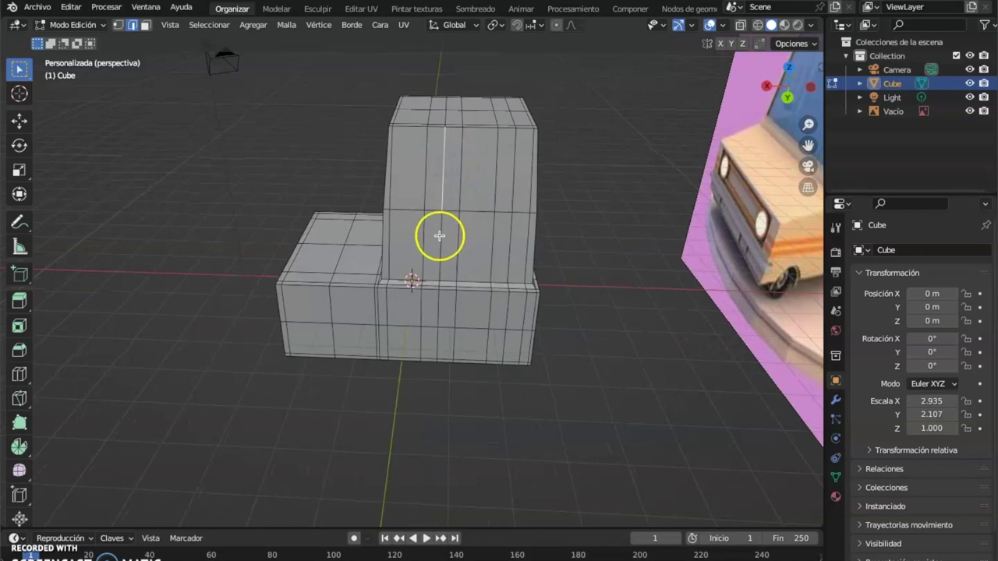
pyautogui.click(19, 121)
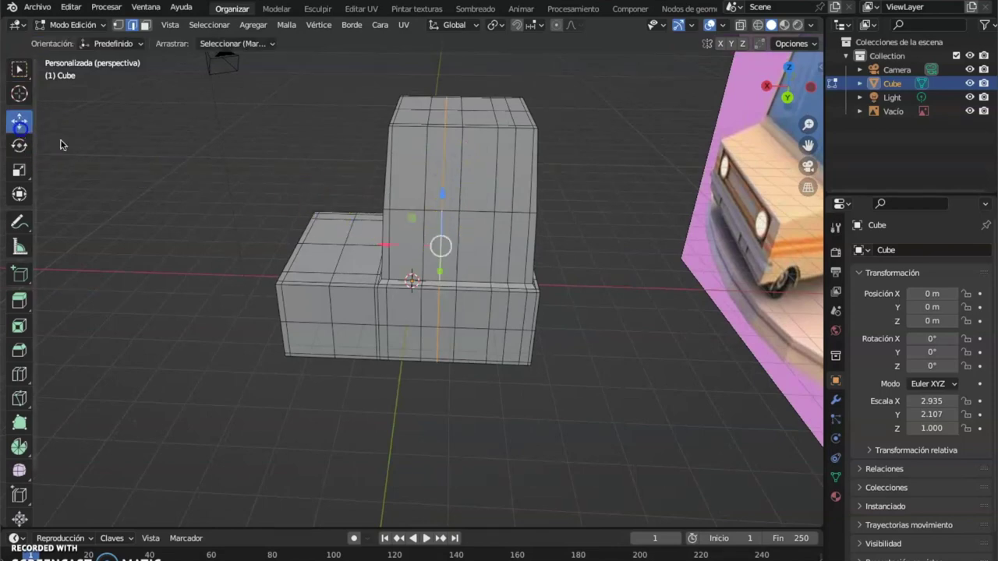
pyautogui.moveTo(391, 247); pyautogui.dragTo(378, 245)
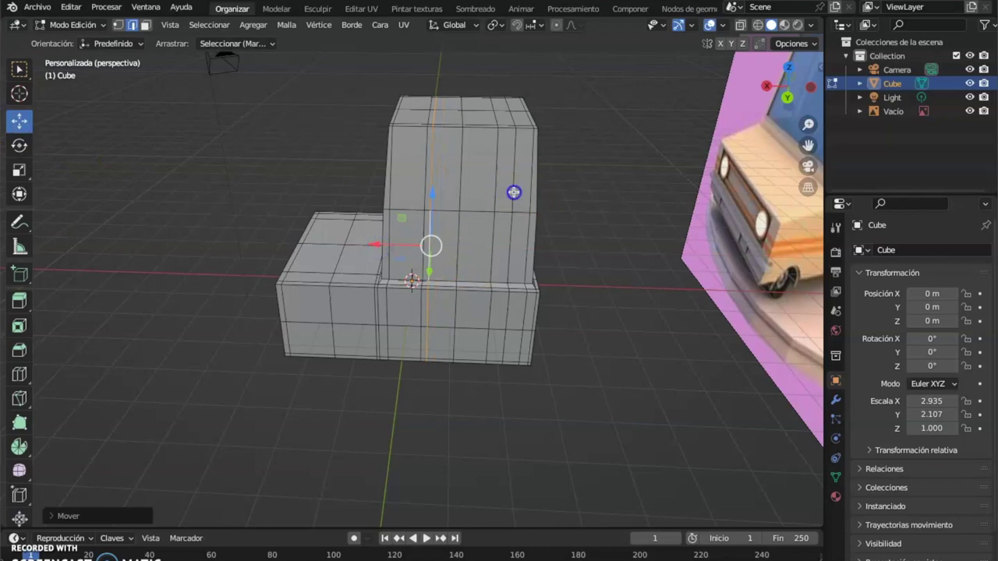
pyautogui.click(513, 191)
pyautogui.keyDown('shift'); pyautogui.click(508, 234); pyautogui.keyUp('shift')
pyautogui.click(456, 246)
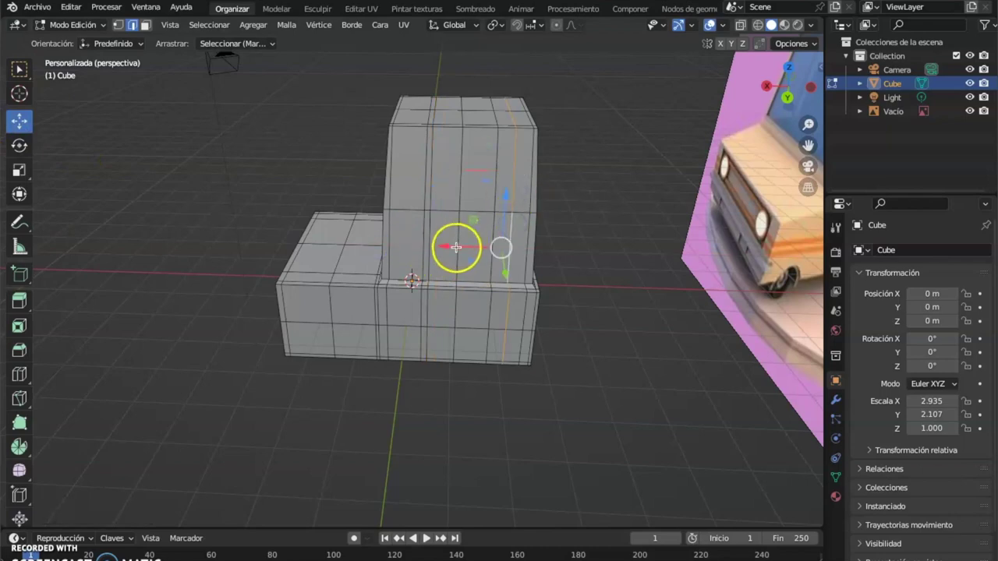
pyautogui.moveTo(442, 247); pyautogui.dragTo(430, 241)
pyautogui.moveTo(546, 174); pyautogui.dragTo(555, 172, button='middle')
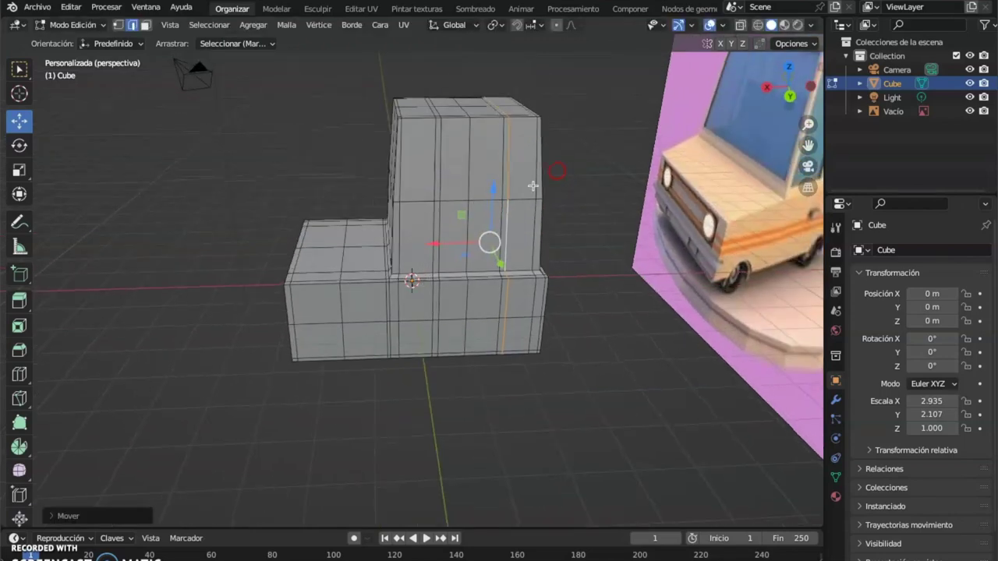
# - In face mode, select the upper and lower pillar faces on the cabin side
pyautogui.click(145, 24)
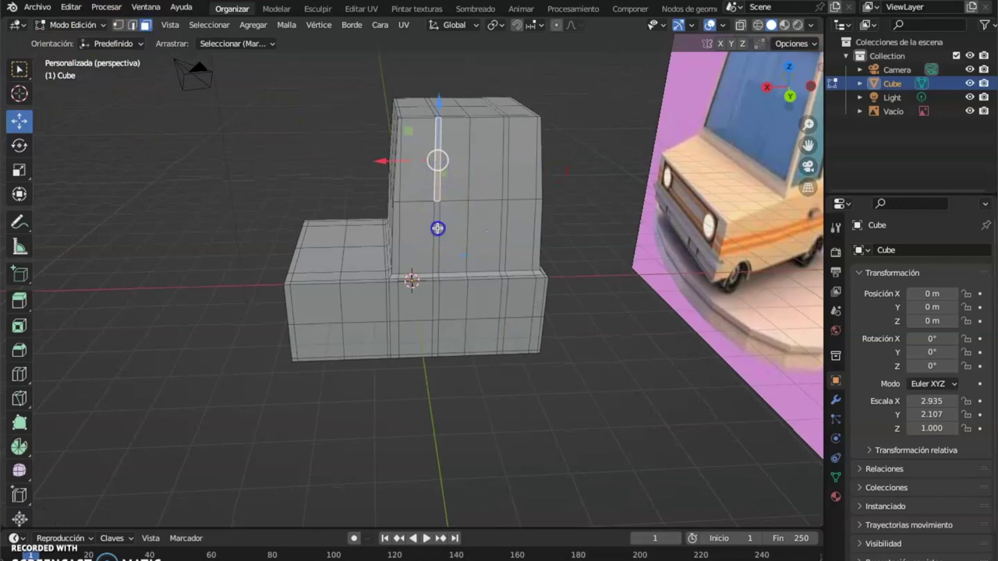
pyautogui.click(437, 228)
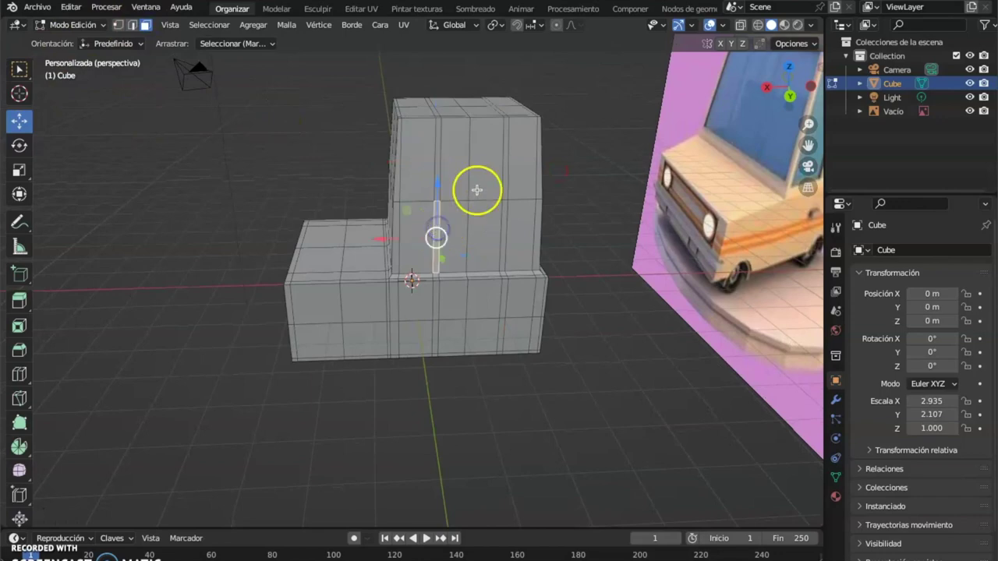
pyautogui.click(437, 163)
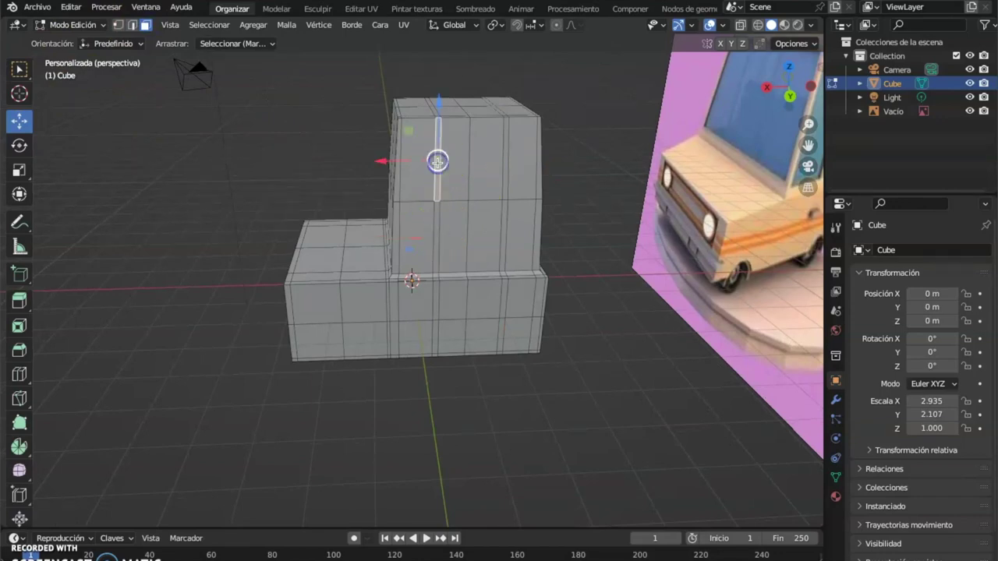
pyautogui.keyDown('shift'); pyautogui.click(437, 219); pyautogui.keyUp('shift')
pyautogui.moveTo(461, 200)
pyautogui.mouseDown(button='middle')
pyautogui.moveTo(506, 178)
pyautogui.moveTo(470, 196)
pyautogui.mouseUp(button='middle')
pyautogui.keyDown('shift'); pyautogui.click(509, 163); pyautogui.keyUp('shift')
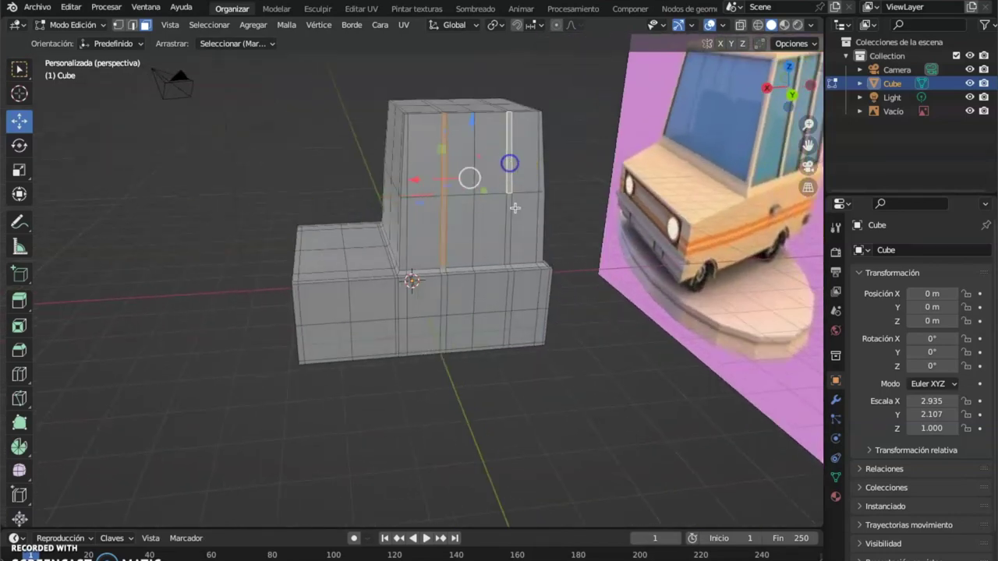
pyautogui.keyDown('shift'); pyautogui.click(509, 224); pyautogui.keyUp('shift')
pyautogui.moveTo(507, 221); pyautogui.dragTo(503, 190, button='middle')
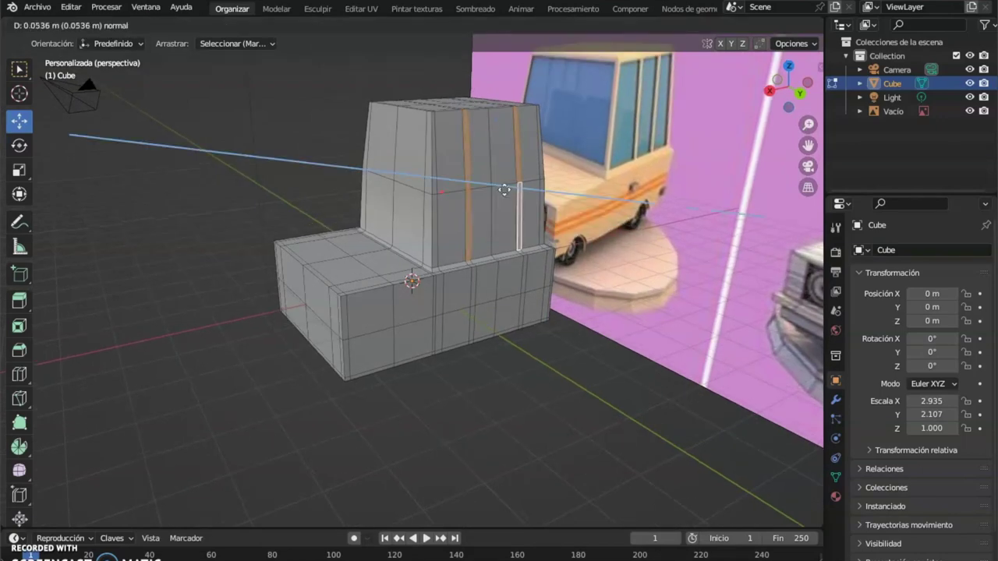
# - Extrude the selected pillar faces outward along their normal and nudge them along Y
pyautogui.moveTo(505, 190); pyautogui.dragTo(505, 192)
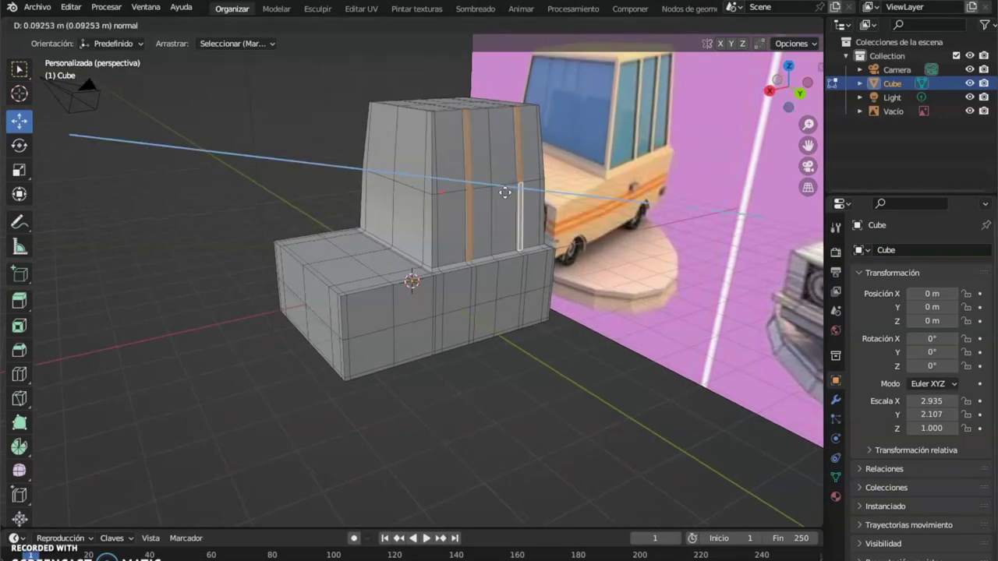
pyautogui.click(506, 192)
pyautogui.moveTo(388, 183); pyautogui.dragTo(463, 187, button='middle')
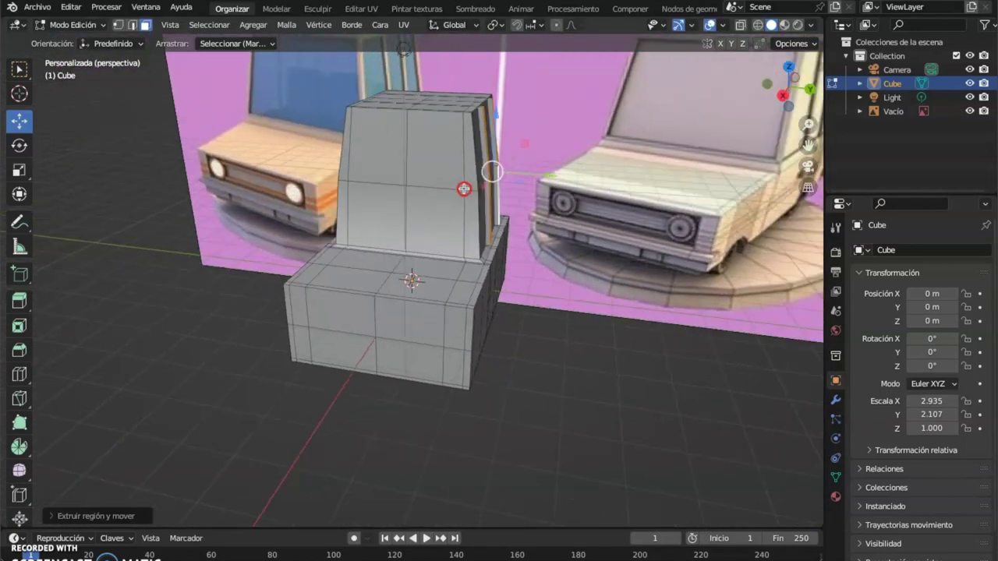
pyautogui.moveTo(549, 171); pyautogui.dragTo(546, 175)
pyautogui.moveTo(412, 167); pyautogui.dragTo(336, 171, button='middle')
# - Select a vertical edge pair on the other cabin side and move it along Z
pyautogui.click(312, 169)
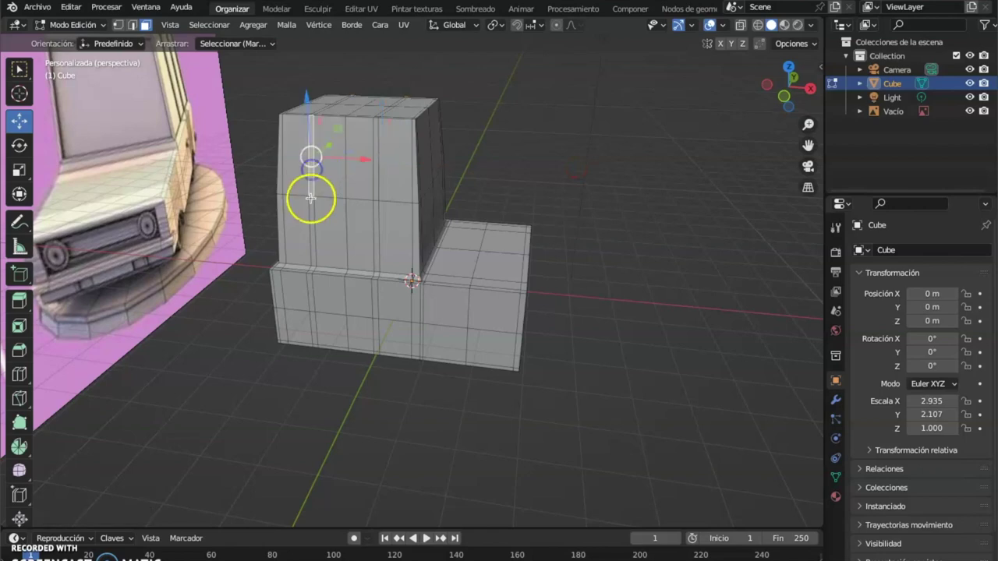
pyautogui.click(311, 225)
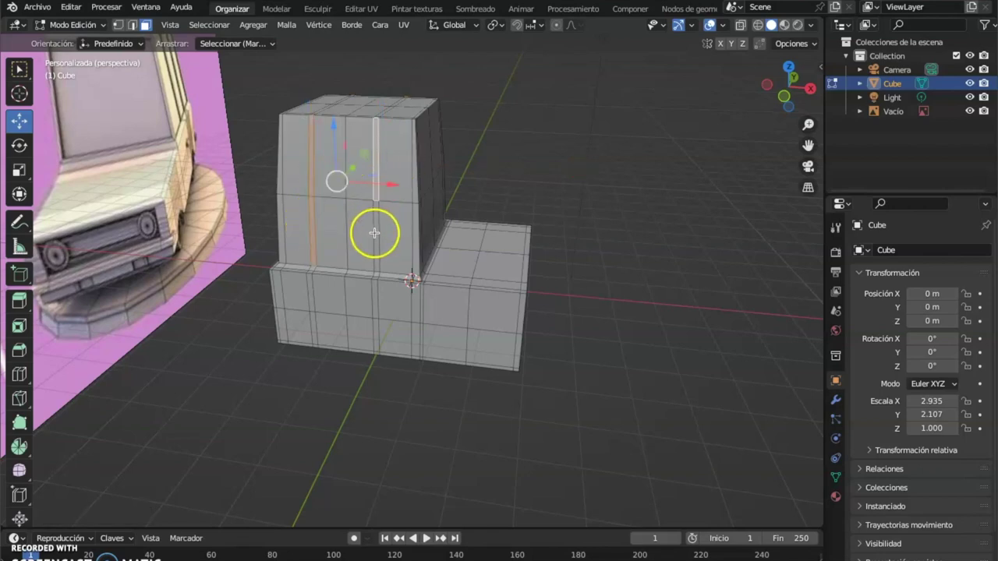
pyautogui.moveTo(376, 232); pyautogui.dragTo(410, 198, button='middle')
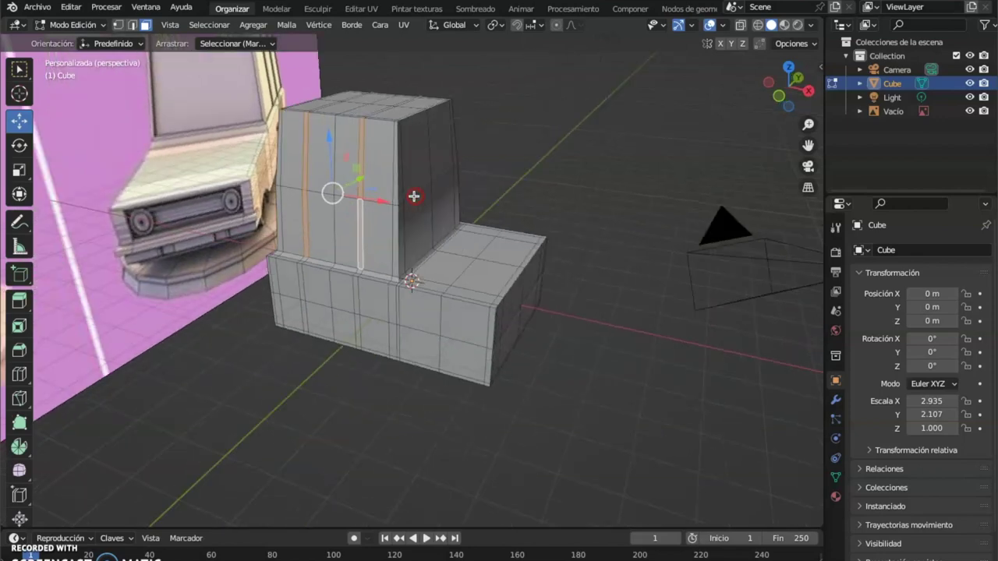
pyautogui.press('g')
pyautogui.press('z')
pyautogui.press('z')
pyautogui.click(412, 196)
pyautogui.moveTo(413, 196); pyautogui.dragTo(262, 266, button='middle')
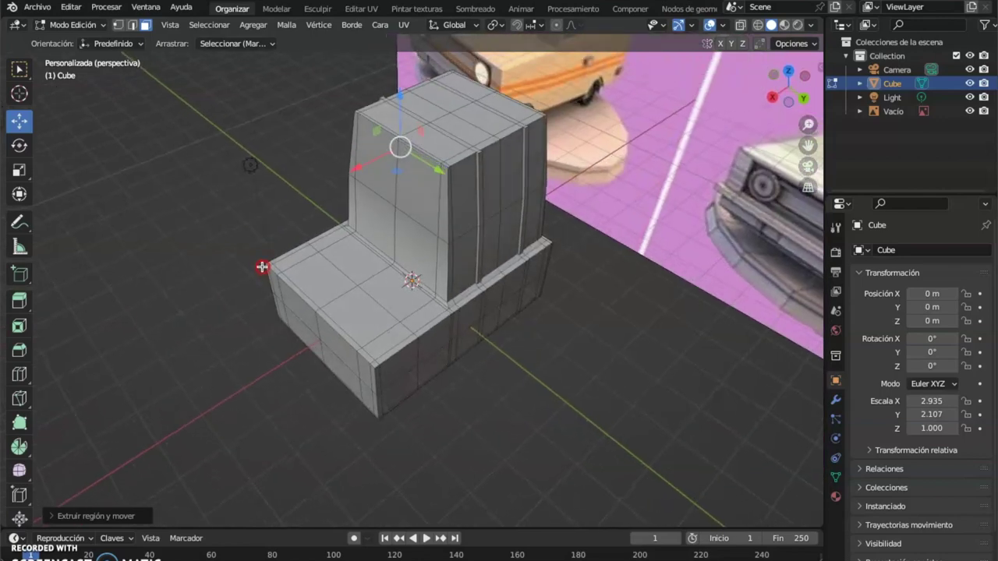
# - Select the left vertical cabin edge segments and nudge them slightly left
pyautogui.click(445, 205)
pyautogui.click(451, 237)
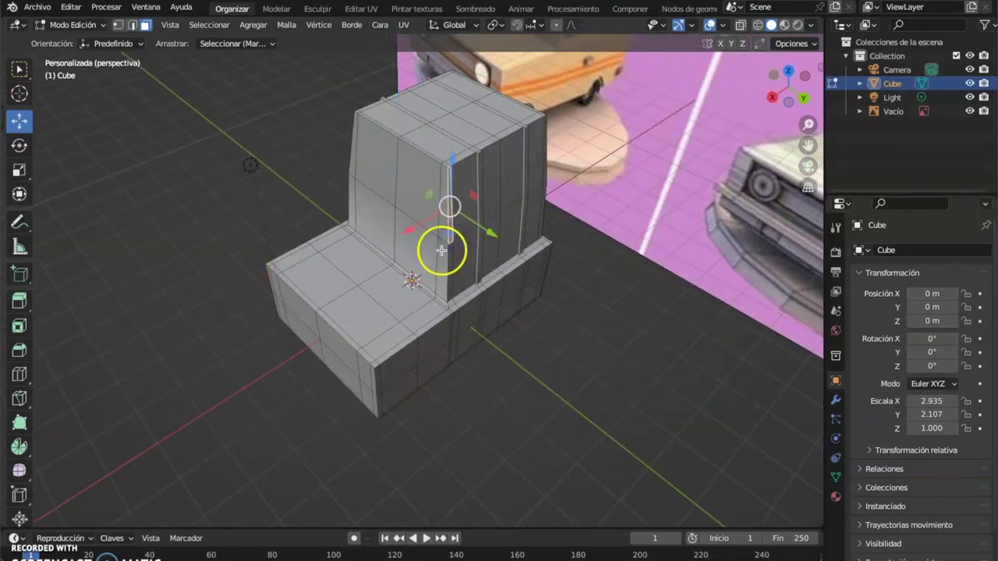
pyautogui.moveTo(445, 232); pyautogui.dragTo(442, 233)
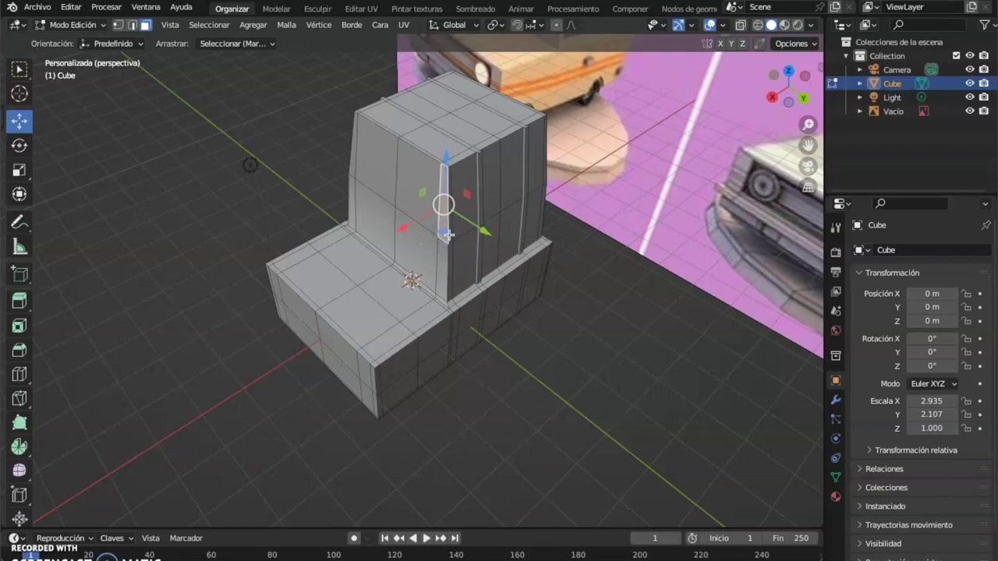
pyautogui.click(452, 234)
pyautogui.keyDown('shift'); pyautogui.click(442, 265); pyautogui.keyUp('shift')
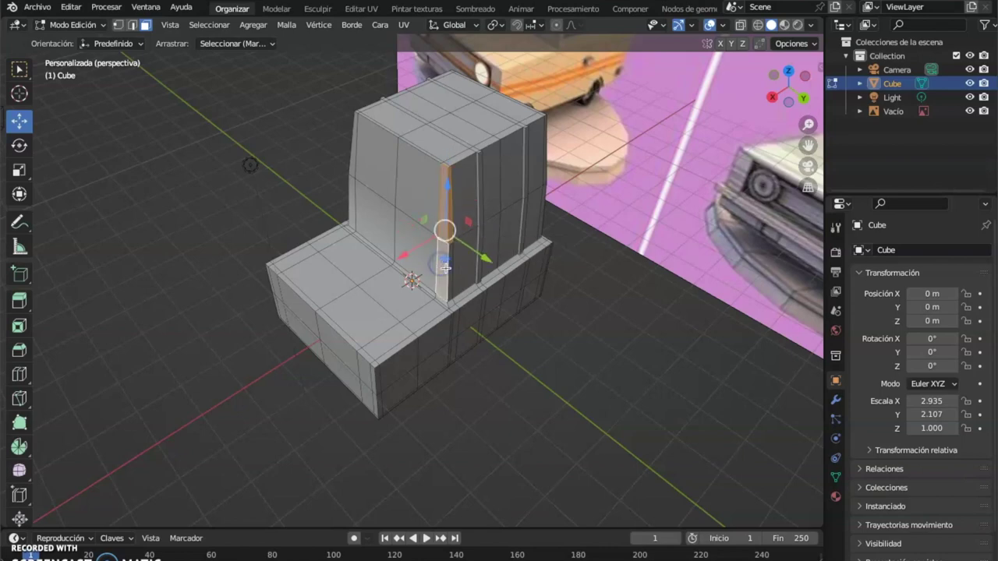
pyautogui.keyDown('shift'); pyautogui.click(450, 269); pyautogui.keyUp('shift')
# - Add the right vertical edge segments and push the selection outward along Z
pyautogui.moveTo(513, 245); pyautogui.dragTo(492, 205, button='middle')
pyautogui.keyDown('shift'); pyautogui.click(488, 202); pyautogui.keyUp('shift')
pyautogui.keyDown('shift'); pyautogui.click(489, 220); pyautogui.keyUp('shift')
pyautogui.keyDown('shift'); pyautogui.click(485, 268); pyautogui.keyUp('shift')
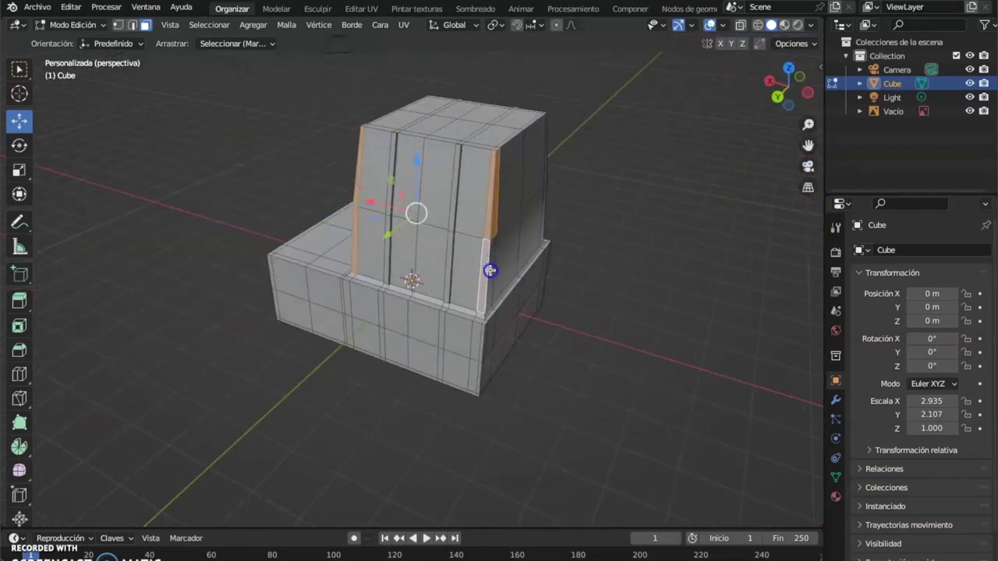
pyautogui.moveTo(484, 270); pyautogui.dragTo(550, 269, button='middle')
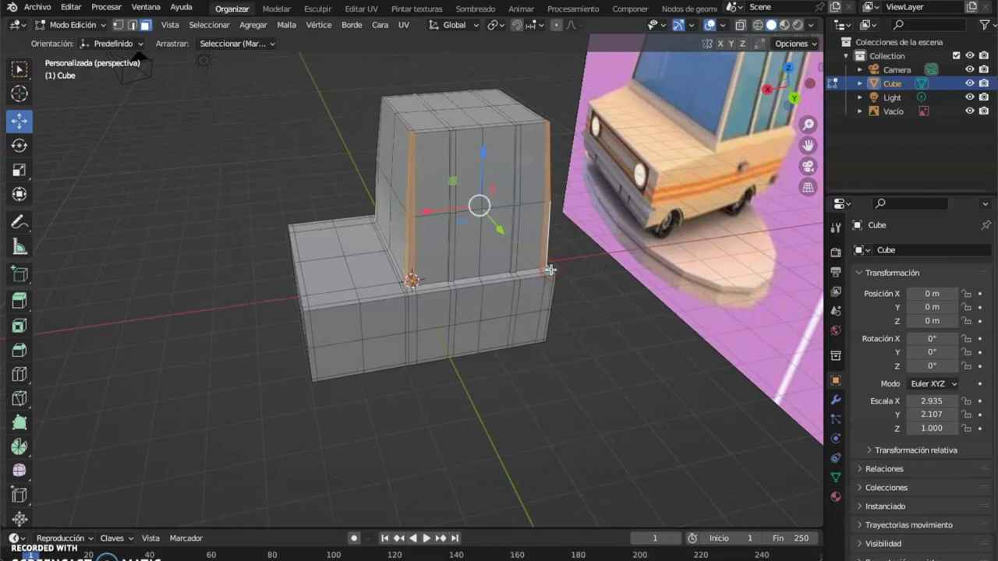
pyautogui.press('g')
pyautogui.press('z')
pyautogui.press('z')
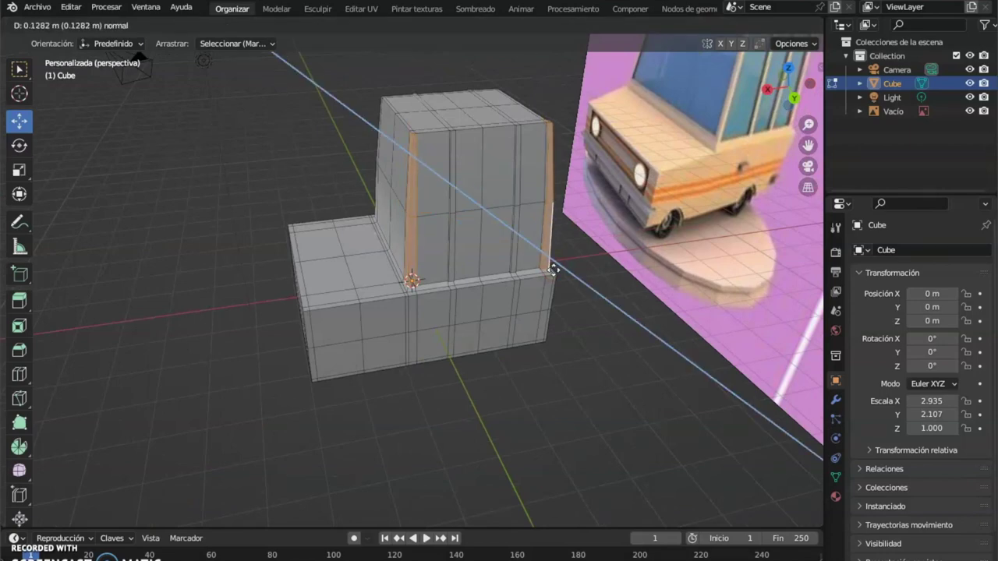
pyautogui.moveTo(499, 273); pyautogui.dragTo(557, 265)
pyautogui.moveTo(570, 285); pyautogui.dragTo(551, 230, button='middle')
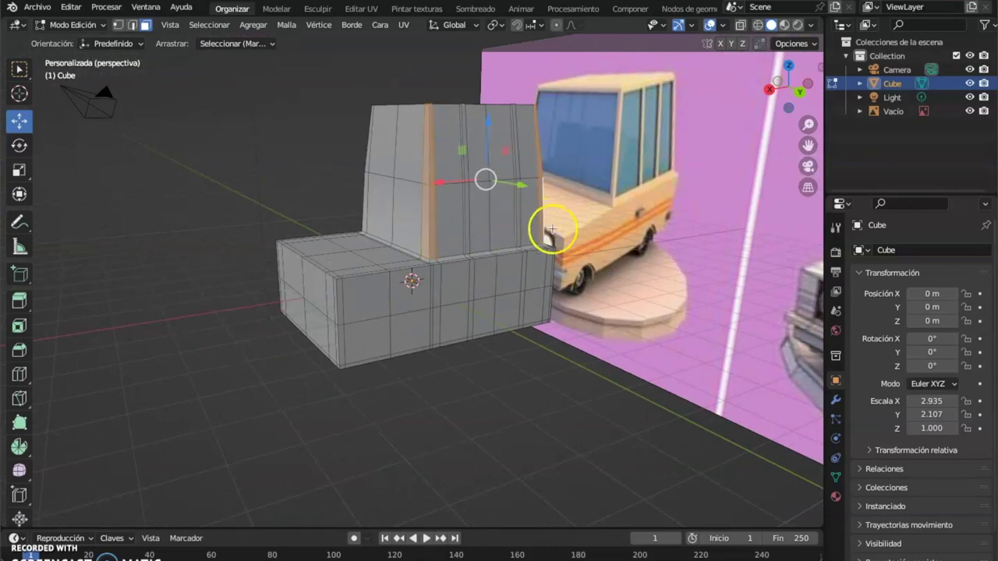
# - Extrude a vertical cabin edge and its lower segment along the normal
pyautogui.click(428, 175)
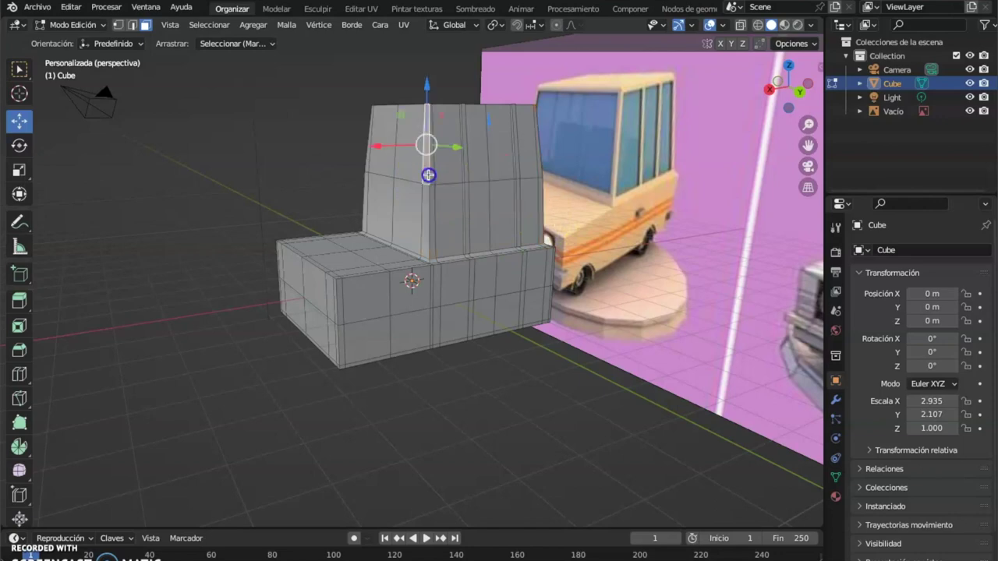
pyautogui.click(430, 181)
pyautogui.keyDown('shift'); pyautogui.click(426, 205); pyautogui.keyUp('shift')
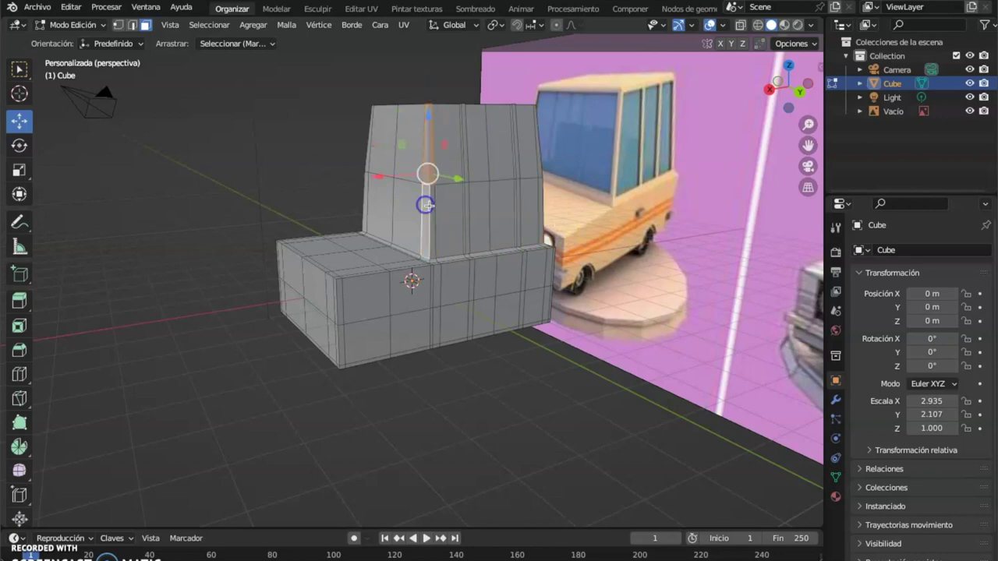
pyautogui.press('e')
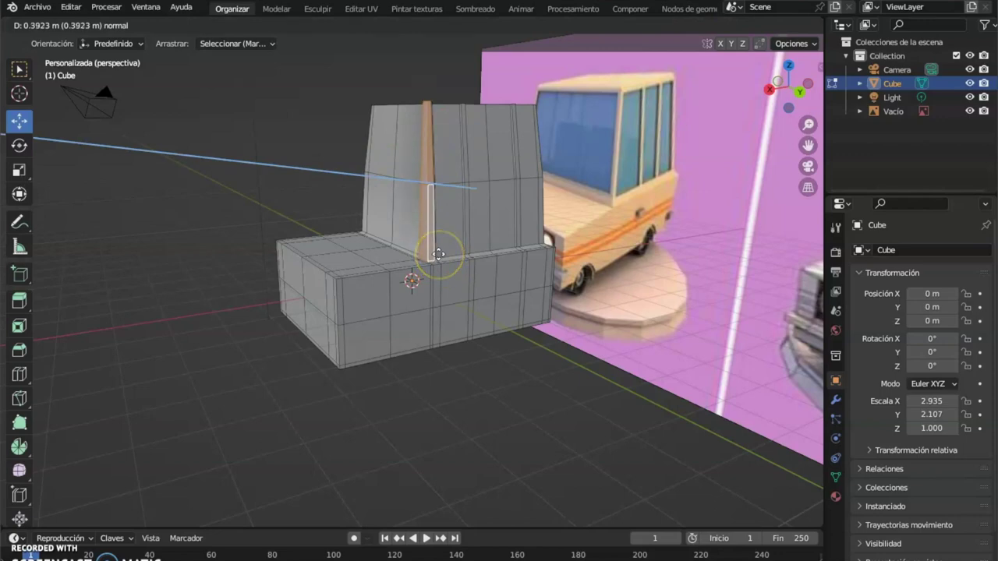
pyautogui.click(439, 254)
pyautogui.moveTo(439, 252); pyautogui.dragTo(533, 258, button='middle')
# - Extrude the horizontal base edges into a lip along the cabin ledge
pyautogui.click(441, 254)
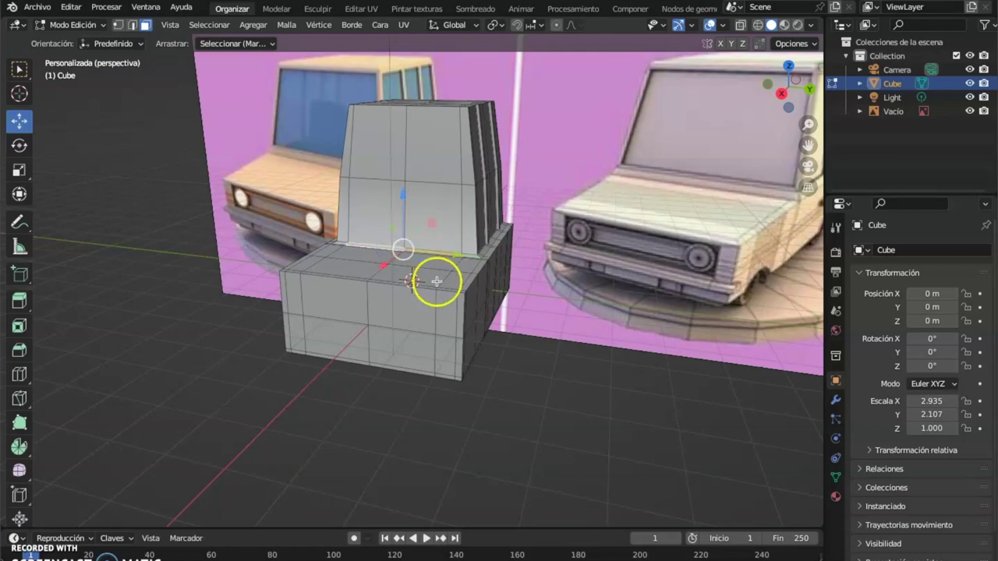
pyautogui.keyDown('shift'); pyautogui.click(468, 255); pyautogui.keyUp('shift')
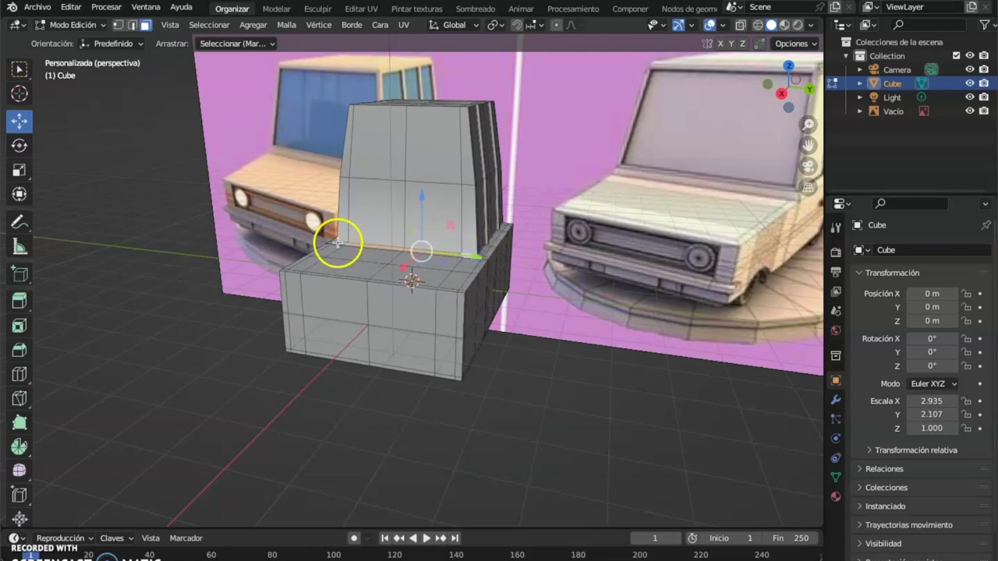
pyautogui.press('e')
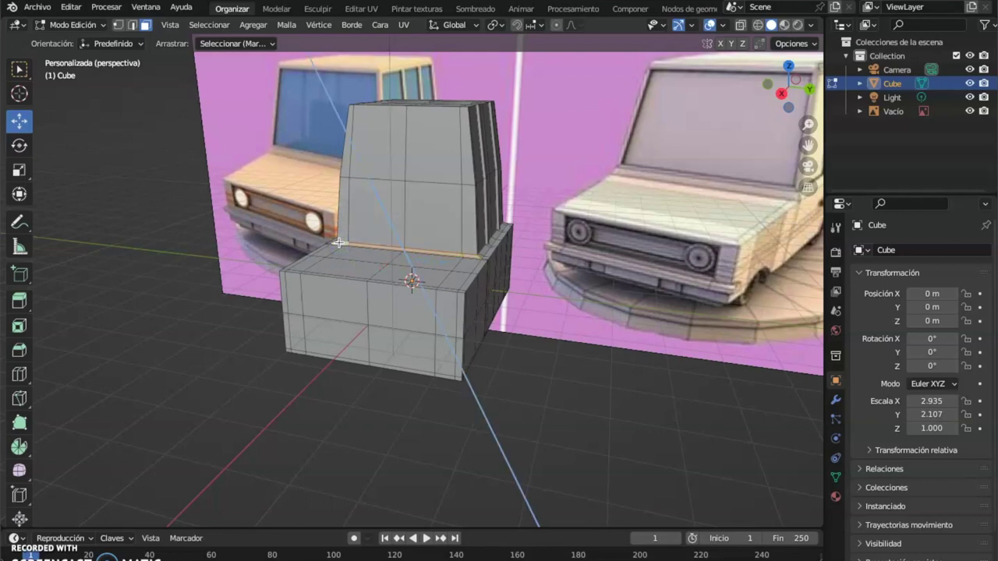
pyautogui.click(337, 242)
pyautogui.moveTo(454, 299); pyautogui.dragTo(415, 255, button='middle')
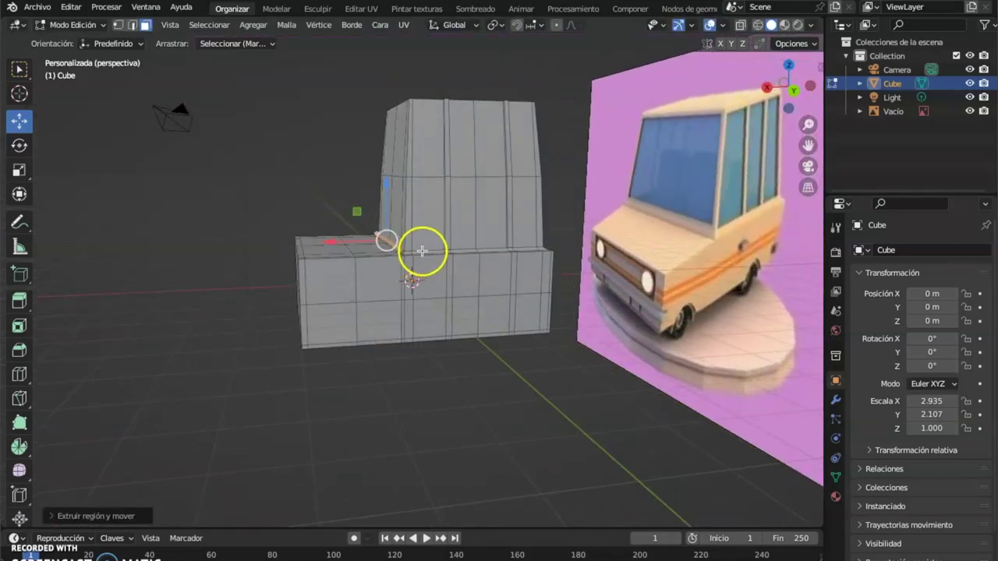
pyautogui.scroll(5, 408, 252)
pyautogui.moveTo(415, 259); pyautogui.dragTo(401, 300, button='middle')
# - Select seven ledge-top faces along the cabin base and start an extrusion, then cancel the move
pyautogui.keyDown('shift'); pyautogui.click(414, 332); pyautogui.keyUp('shift')
pyautogui.keyDown('shift'); pyautogui.click(481, 331); pyautogui.keyUp('shift')
pyautogui.keyDown('shift'); pyautogui.click(543, 326); pyautogui.keyUp('shift')
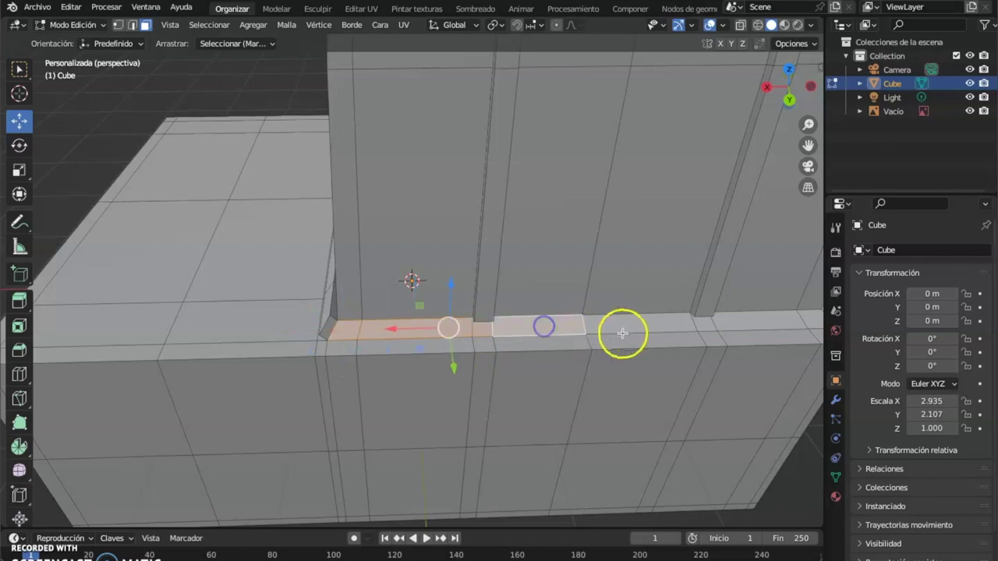
pyautogui.keyDown('shift'); pyautogui.click(622, 333); pyautogui.keyUp('shift')
pyautogui.keyDown('shift'); pyautogui.click(707, 328); pyautogui.keyUp('shift')
pyautogui.keyDown('shift'); pyautogui.click(748, 322); pyautogui.keyUp('shift')
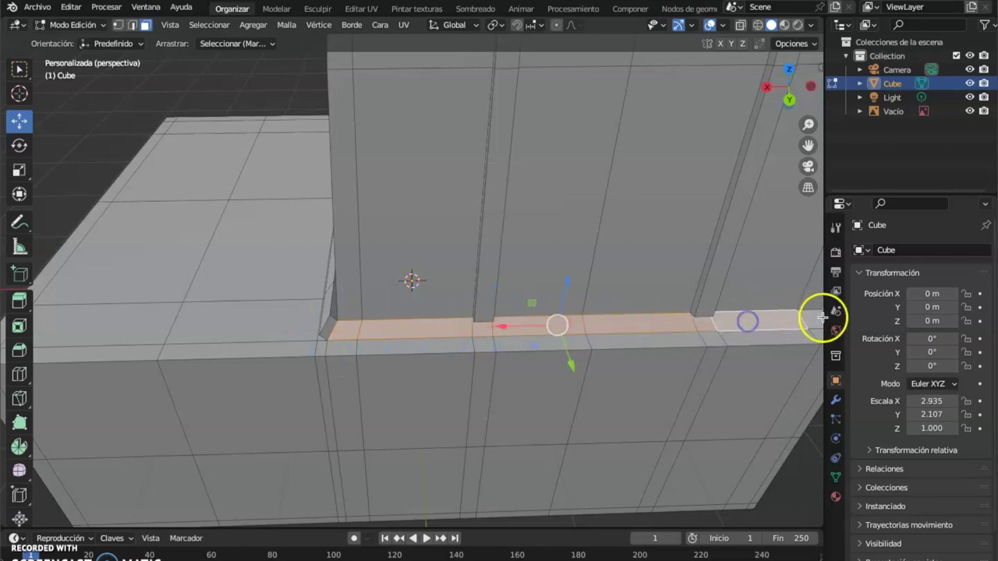
pyautogui.keyDown('shift'); pyautogui.click(820, 318); pyautogui.keyUp('shift')
pyautogui.scroll(-2, 746, 315)
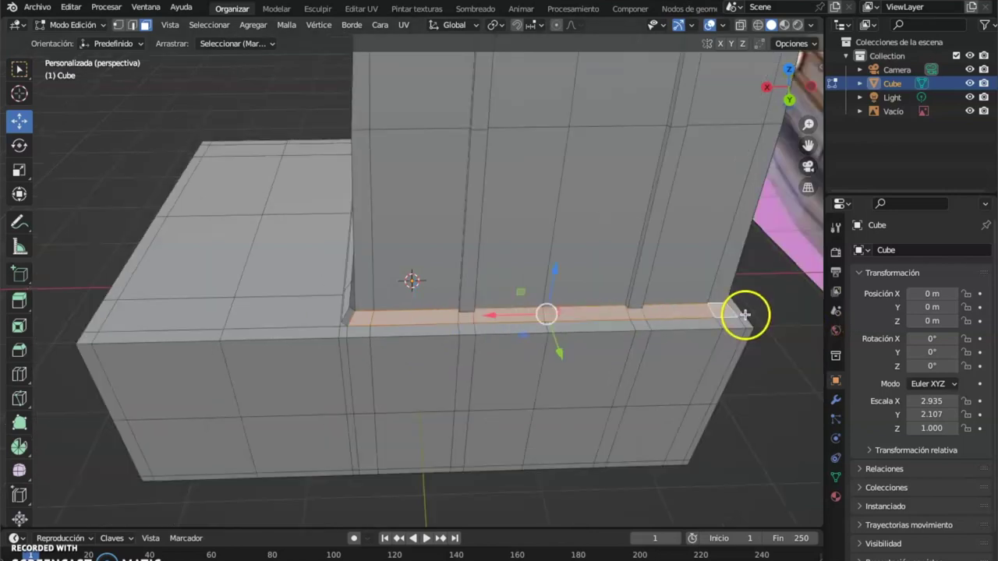
pyautogui.press('e')
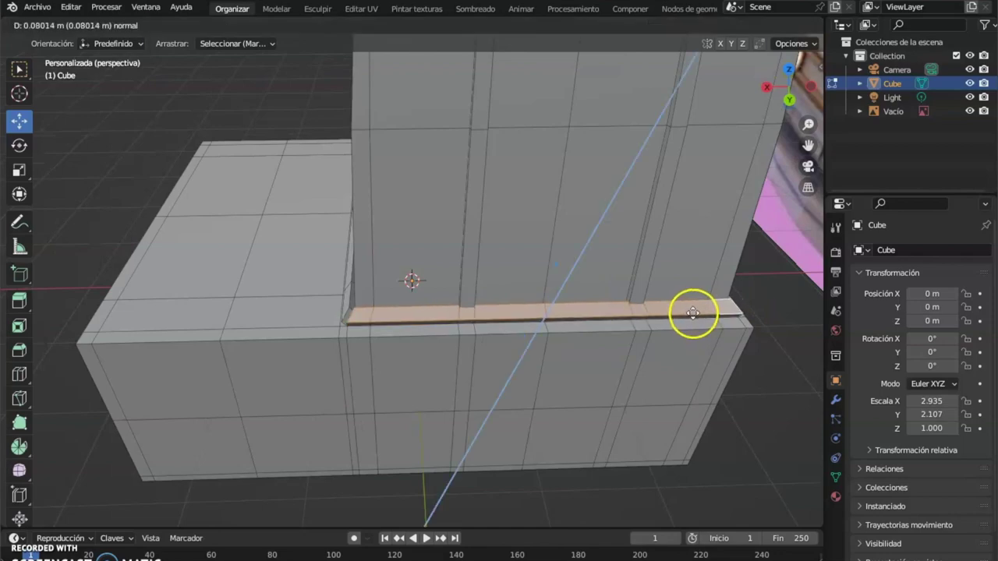
pyautogui.rightClick(693, 314)
# - Add the right-side and corner ledge faces and extrude the ledge outward
pyautogui.moveTo(650, 310); pyautogui.dragTo(289, 312, button='middle')
pyautogui.keyDown('shift'); pyautogui.click(289, 339); pyautogui.keyUp('shift')
pyautogui.keyDown('shift'); pyautogui.click(366, 335); pyautogui.keyUp('shift')
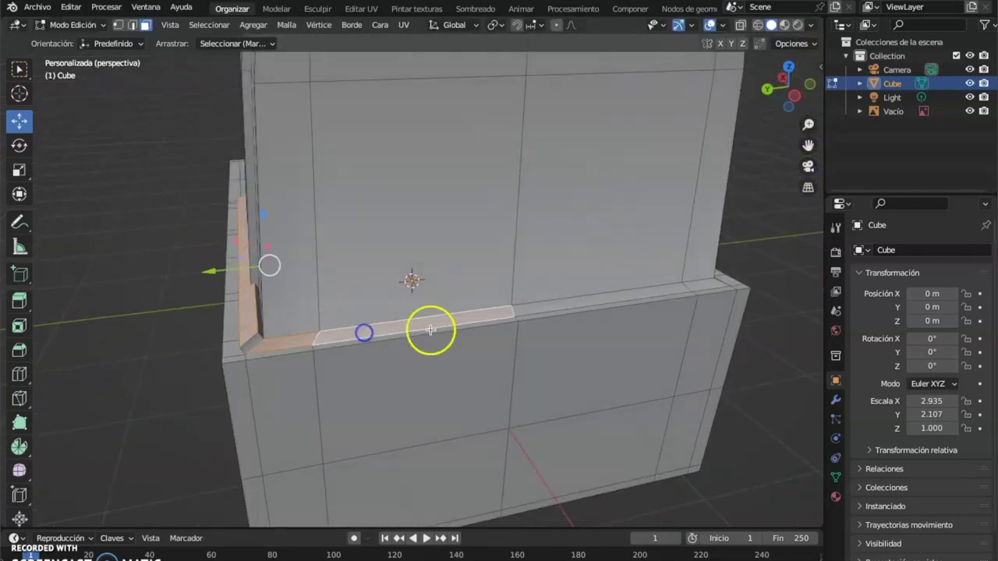
pyautogui.keyDown('shift'); pyautogui.click(542, 308); pyautogui.keyUp('shift')
pyautogui.moveTo(612, 311); pyautogui.dragTo(442, 312, button='middle')
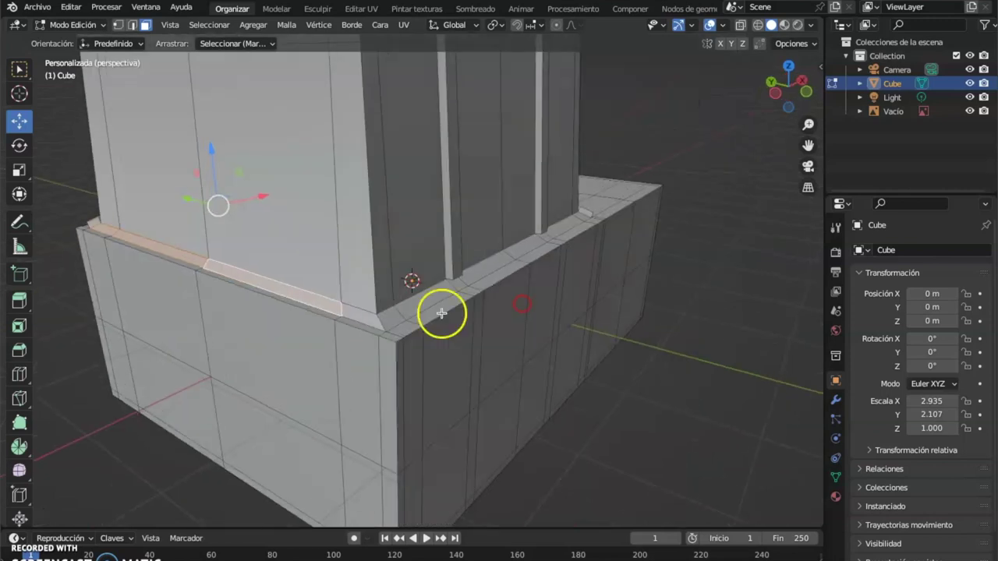
pyautogui.keyDown('shift'); pyautogui.click(361, 314); pyautogui.keyUp('shift')
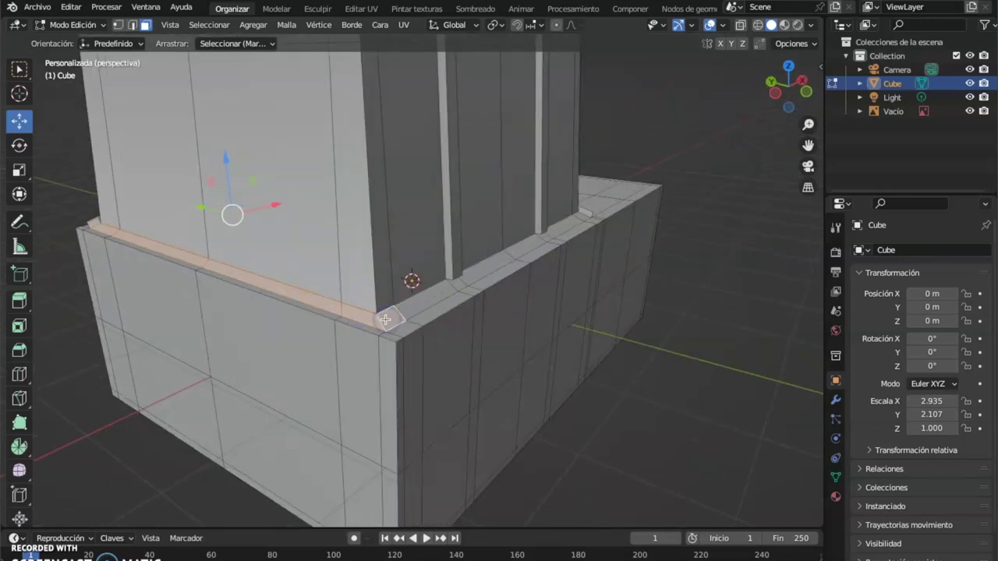
pyautogui.press('e')
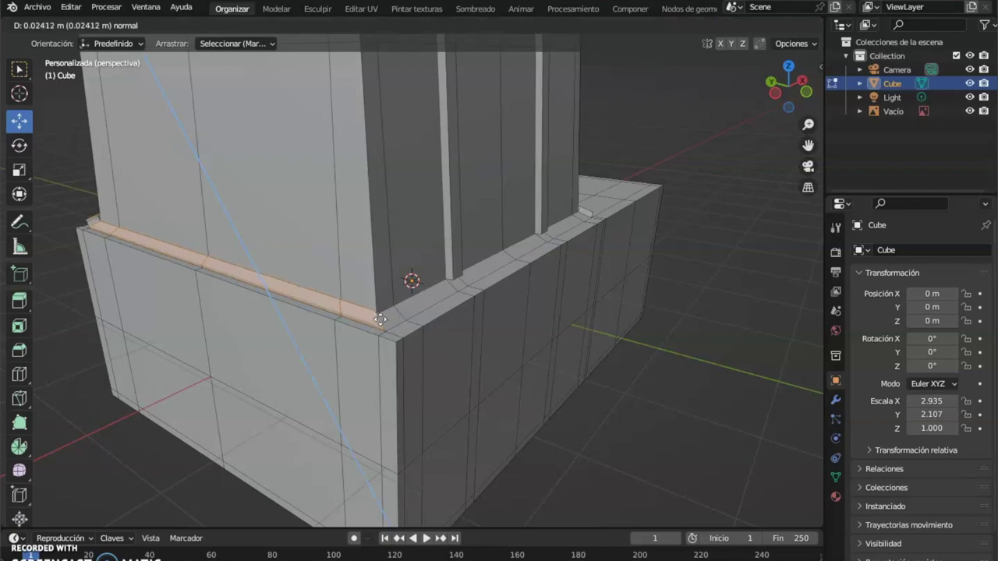
pyautogui.click(375, 321)
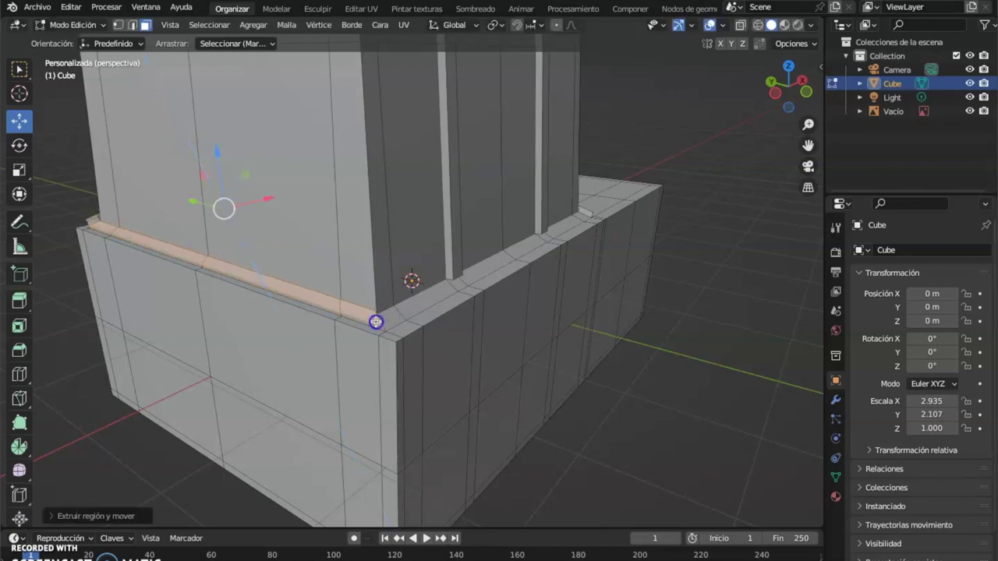
# - Select the ledge strip and inner corner face on the opposite side and extrude them
pyautogui.moveTo(377, 313); pyautogui.dragTo(428, 293, button='middle')
pyautogui.click(454, 291)
pyautogui.click(568, 278)
pyautogui.keyDown('shift'); pyautogui.click(655, 262); pyautogui.keyUp('shift')
pyautogui.moveTo(679, 263); pyautogui.dragTo(466, 342, button='middle')
pyautogui.keyDown('shift'); pyautogui.click(431, 361); pyautogui.keyUp('shift')
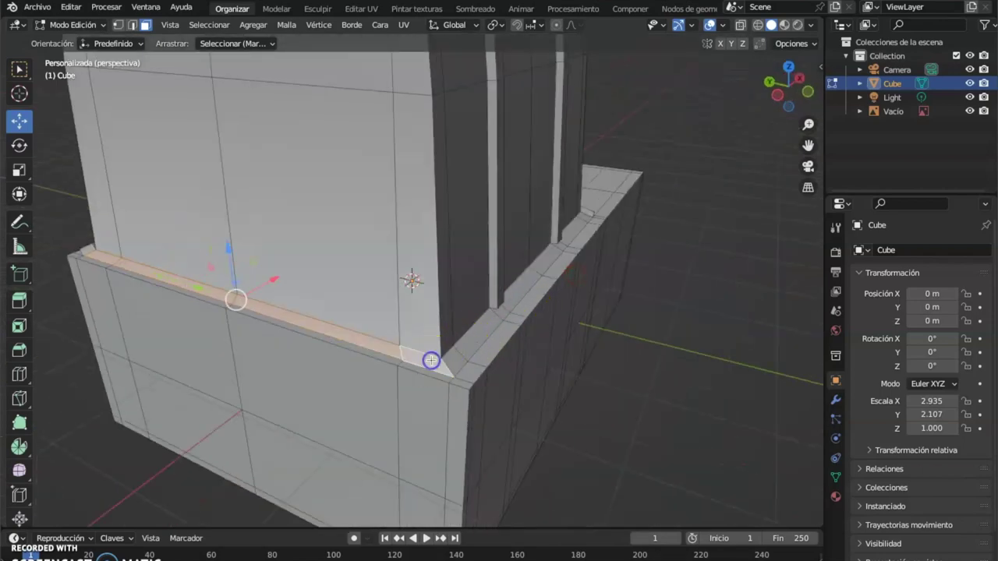
pyautogui.press('e')
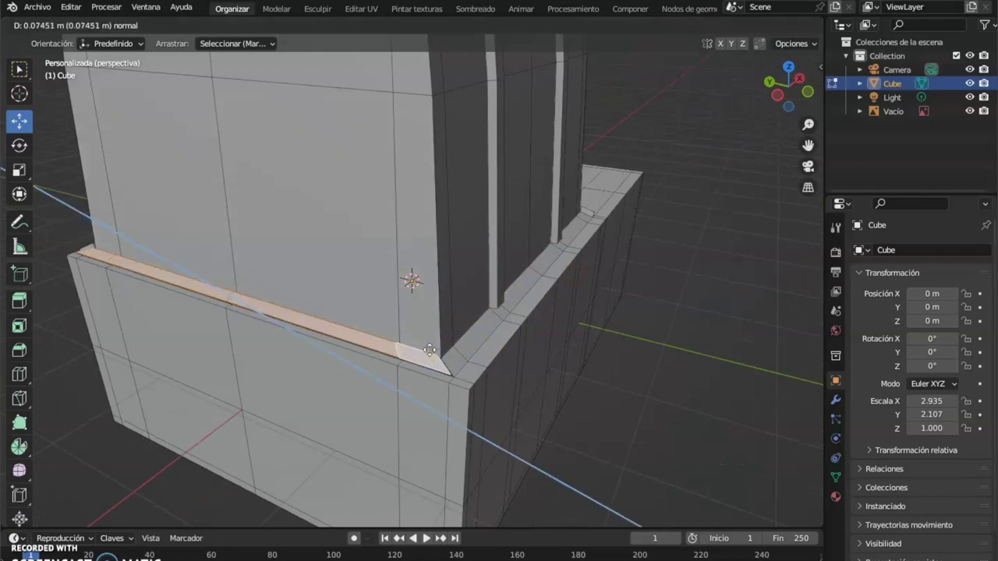
pyautogui.click(490, 356)
# - Select the front ledge faces across the cabin base and extrude them outward
pyautogui.moveTo(490, 356); pyautogui.dragTo(297, 287, button='middle')
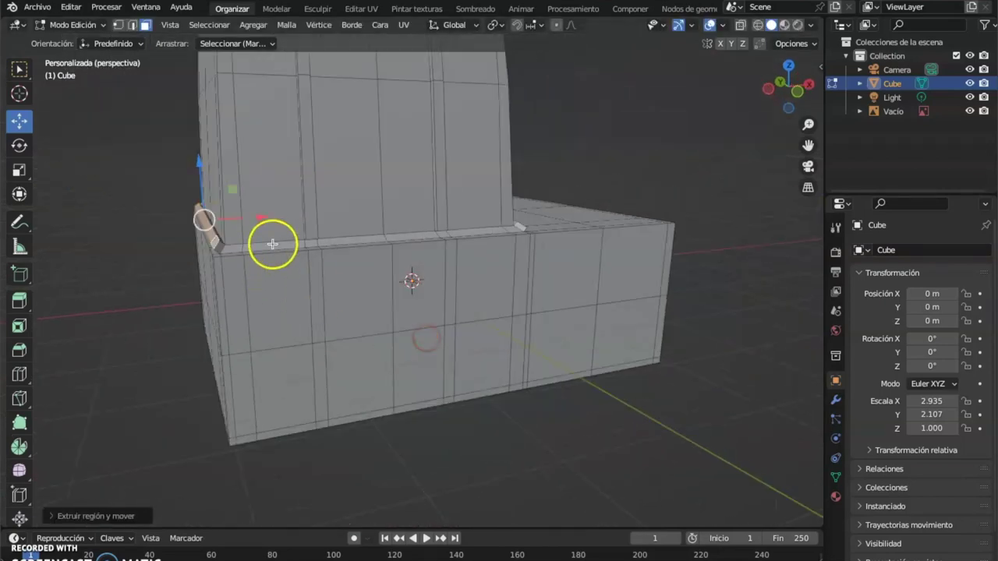
pyautogui.click(234, 250)
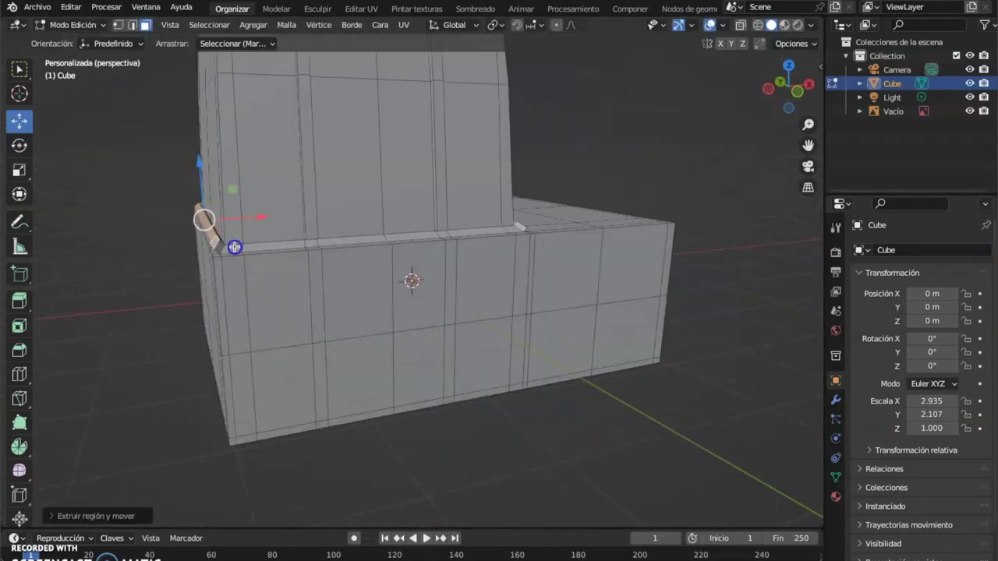
pyautogui.click(298, 245)
pyautogui.keyDown('shift'); pyautogui.click(310, 245); pyautogui.keyUp('shift')
pyautogui.keyDown('shift'); pyautogui.click(414, 234); pyautogui.keyUp('shift')
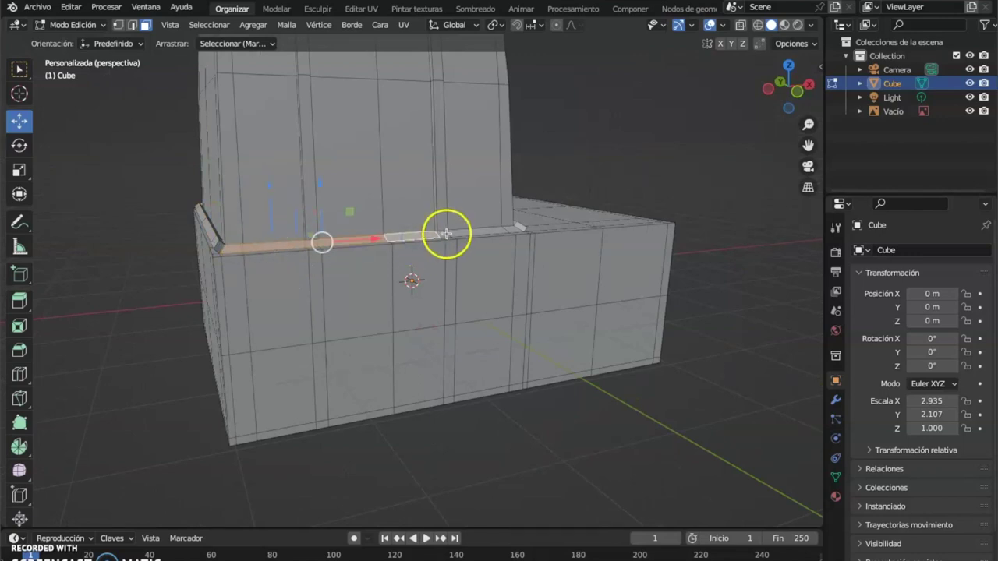
pyautogui.keyDown('shift'); pyautogui.click(484, 231); pyautogui.keyUp('shift')
pyautogui.keyDown('shift'); pyautogui.click(517, 227); pyautogui.keyUp('shift')
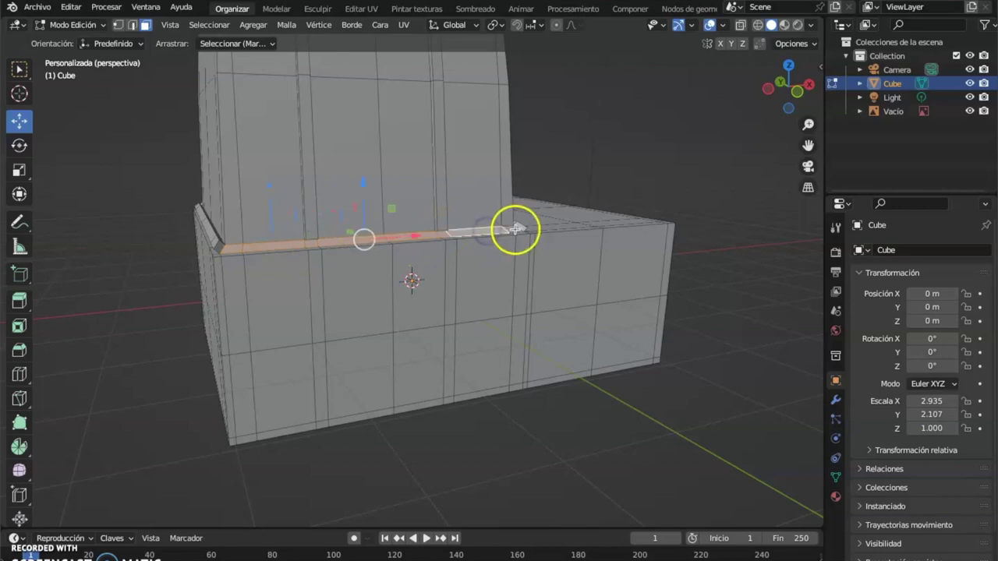
pyautogui.moveTo(517, 229)
pyautogui.mouseDown(button='middle')
pyautogui.moveTo(514, 269)
pyautogui.moveTo(400, 278)
pyautogui.moveTo(432, 238)
pyautogui.moveTo(358, 249)
pyautogui.moveTo(371, 261)
pyautogui.mouseUp(button='middle')
pyautogui.press('e')
pyautogui.click(398, 276)
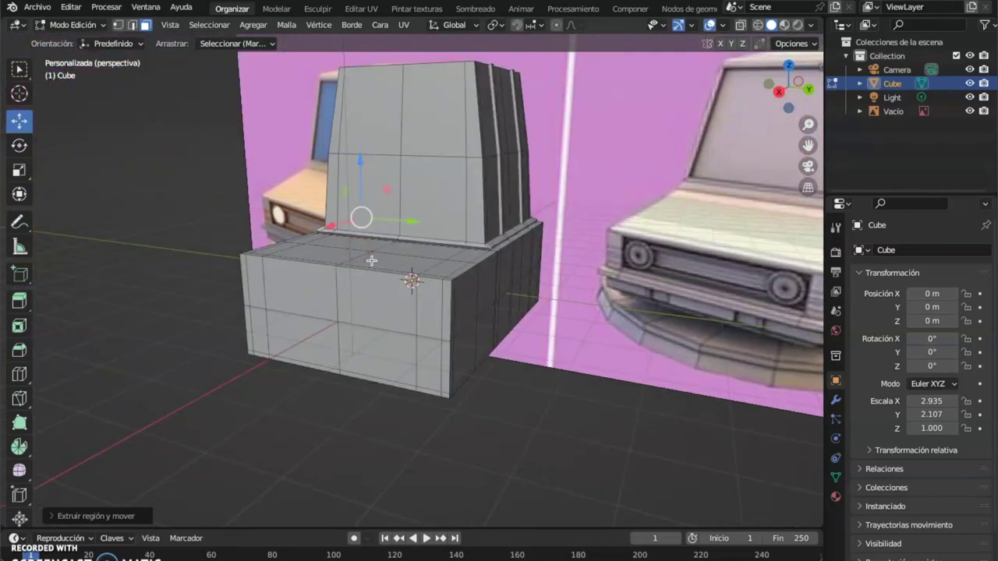
# - Select the four front faces of the lower body and inset them
pyautogui.click(286, 291)
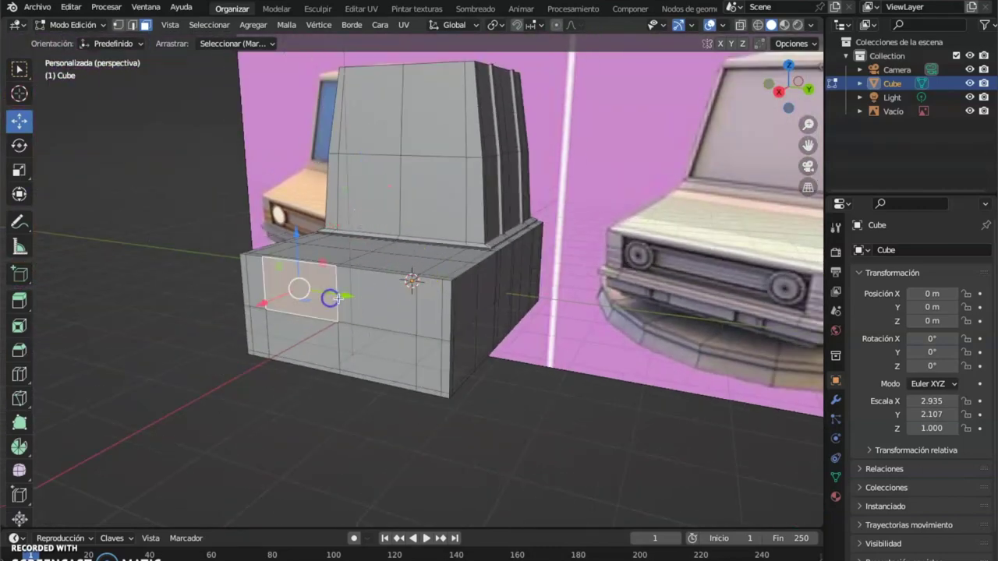
pyautogui.keyDown('shift'); pyautogui.click(390, 301); pyautogui.keyUp('shift')
pyautogui.keyDown('shift'); pyautogui.click(390, 352); pyautogui.keyUp('shift')
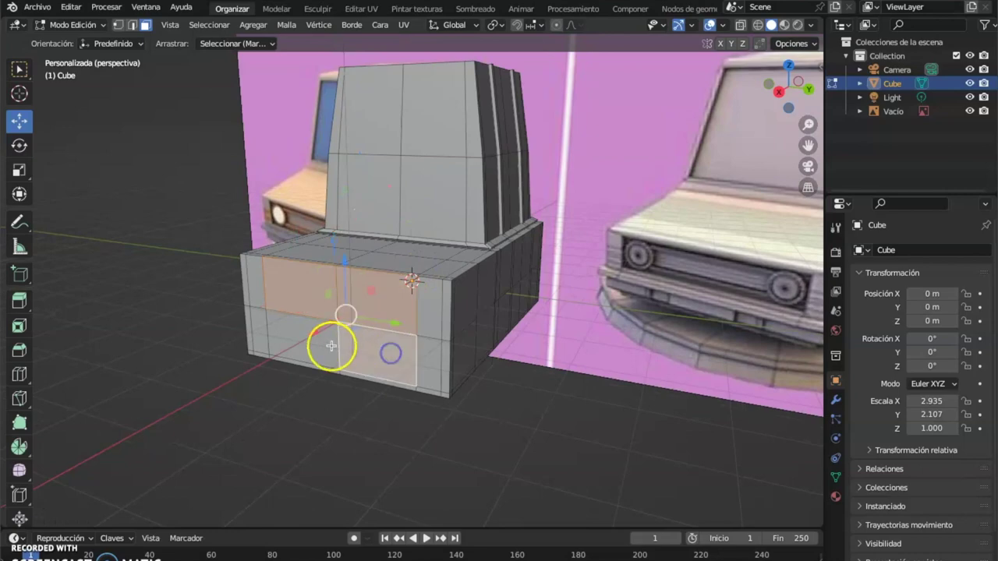
pyautogui.keyDown('shift'); pyautogui.click(325, 335); pyautogui.keyUp('shift')
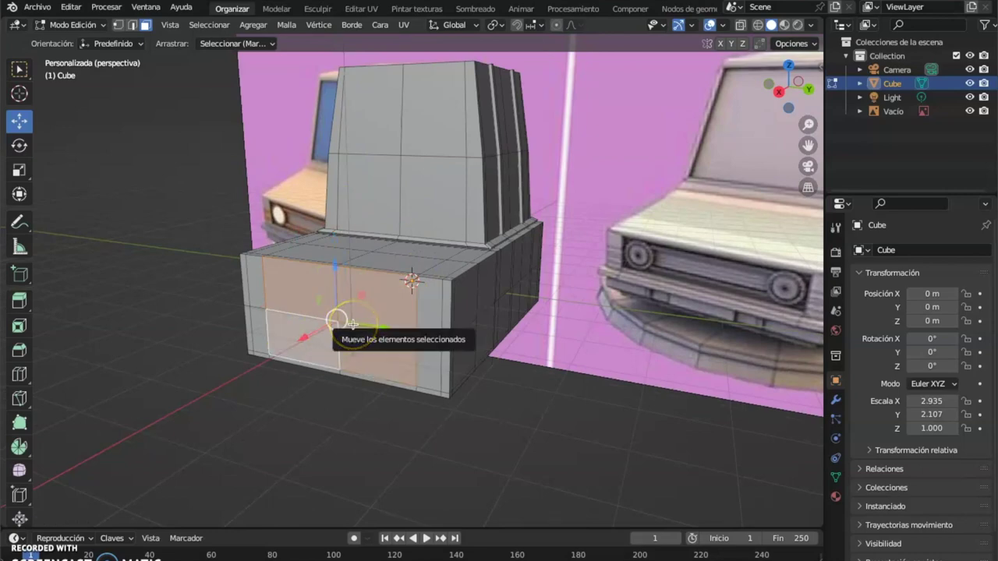
pyautogui.press('i')
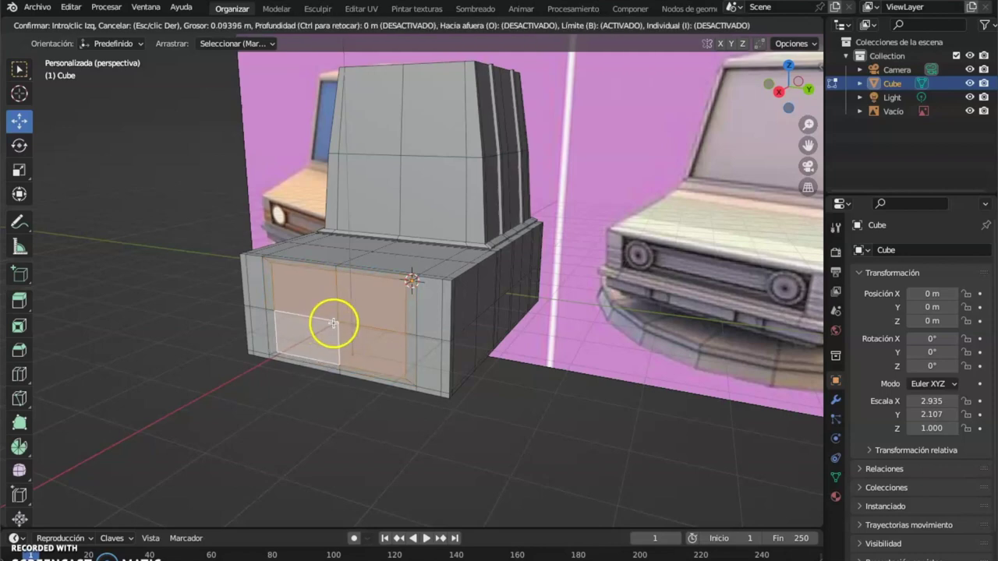
pyautogui.click(336, 319)
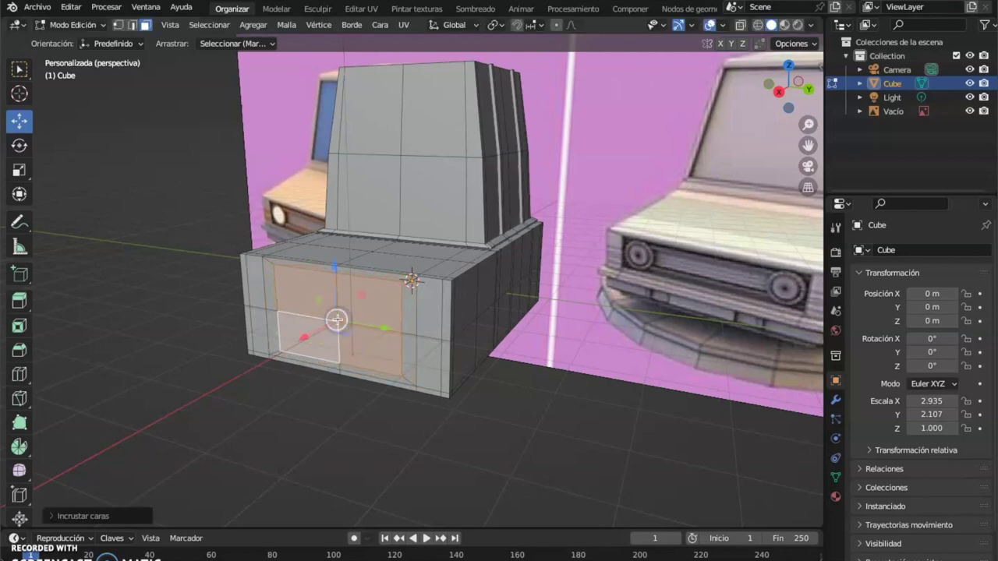
# - Extrude the inset front panel inward three times to form the recess
pyautogui.press('e')
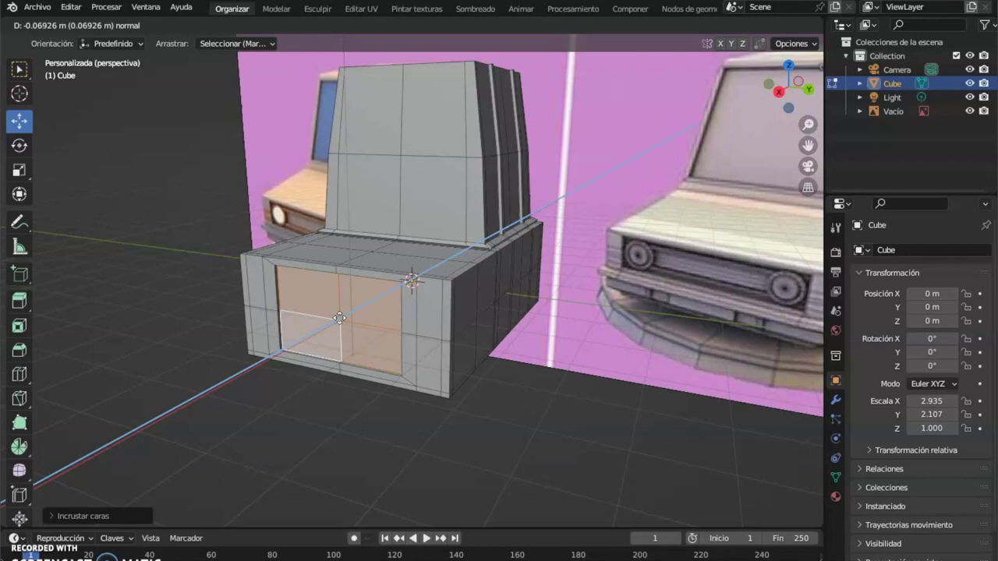
pyautogui.click(338, 318)
pyautogui.press('e')
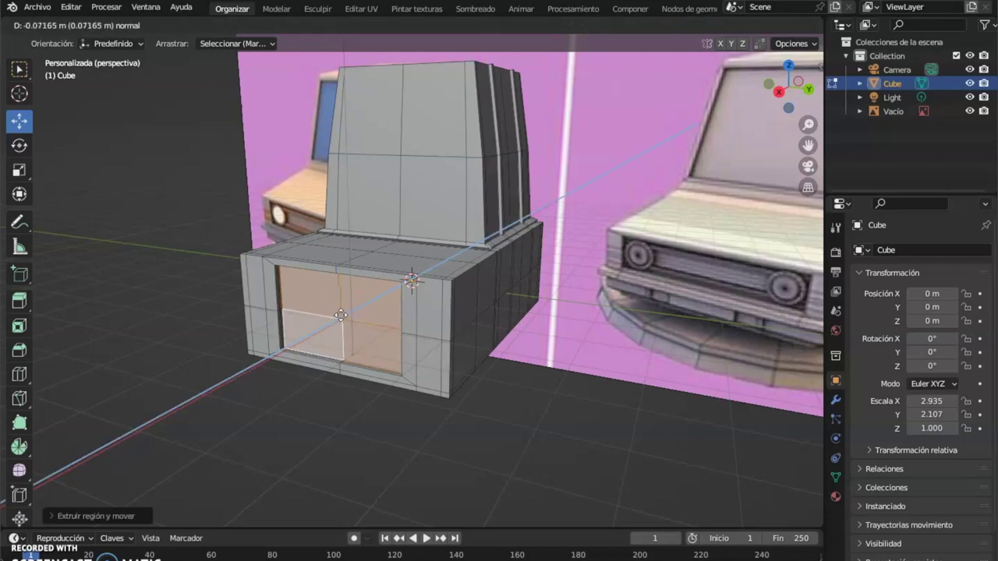
pyautogui.click(341, 316)
pyautogui.press('e')
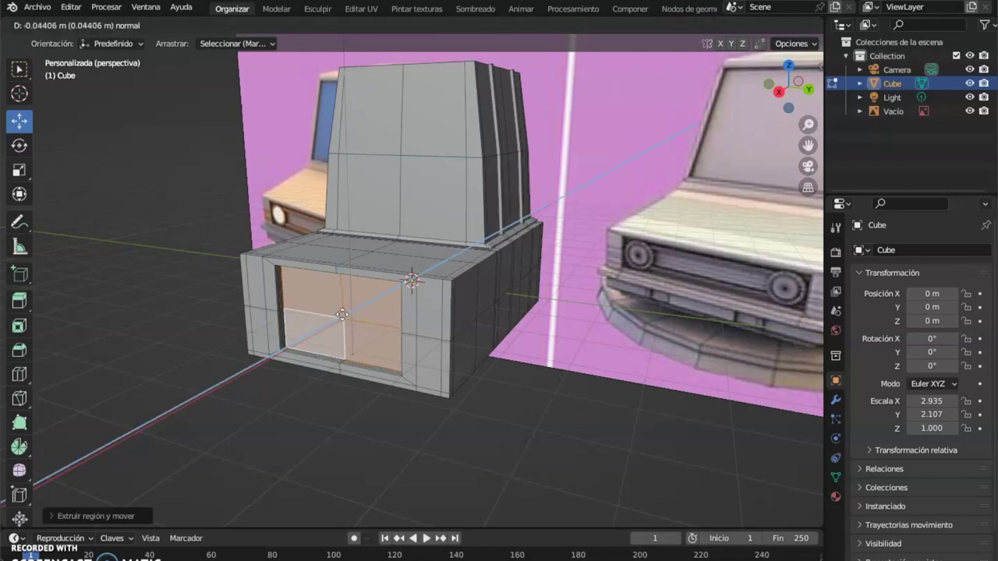
pyautogui.click(342, 315)
# - Orbit to a high frontal angle and select an upper front face of the cabin
pyautogui.click(435, 282)
pyautogui.moveTo(435, 281)
pyautogui.mouseDown(button='middle')
pyautogui.moveTo(423, 196)
pyautogui.moveTo(416, 286)
pyautogui.moveTo(446, 259)
pyautogui.moveTo(445, 277)
pyautogui.mouseUp(button='middle')
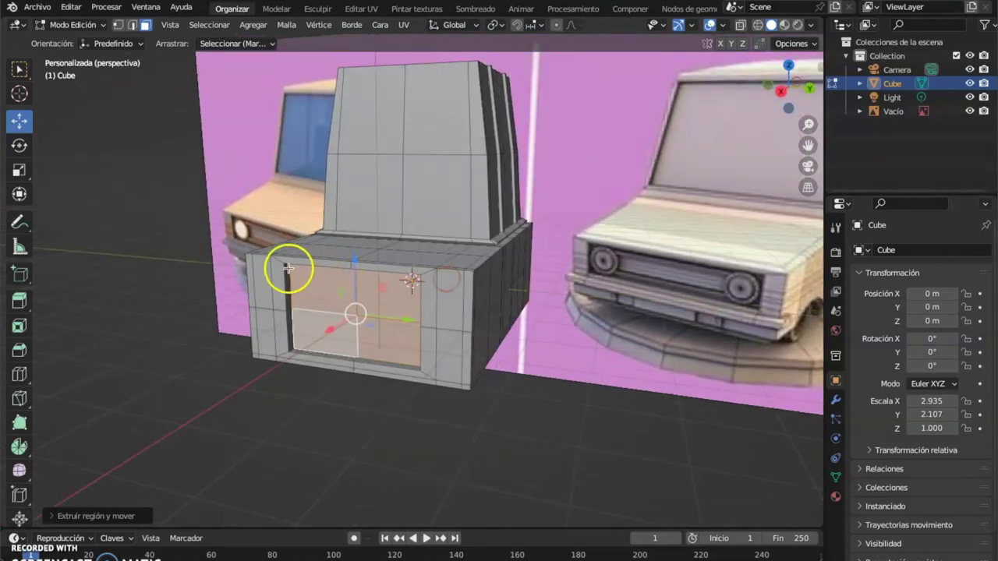
pyautogui.moveTo(411, 281)
pyautogui.mouseDown(button='middle')
pyautogui.moveTo(523, 283)
pyautogui.moveTo(412, 281)
pyautogui.mouseUp(button='middle')
pyautogui.moveTo(478, 292); pyautogui.dragTo(583, 159, button='middle')
pyautogui.click(379, 116)
# - Add two more cabin front faces, inset them and extrude the window faces twice
pyautogui.keyDown('shift'); pyautogui.click(439, 133); pyautogui.keyUp('shift')
pyautogui.keyDown('shift'); pyautogui.click(374, 189); pyautogui.keyUp('shift')
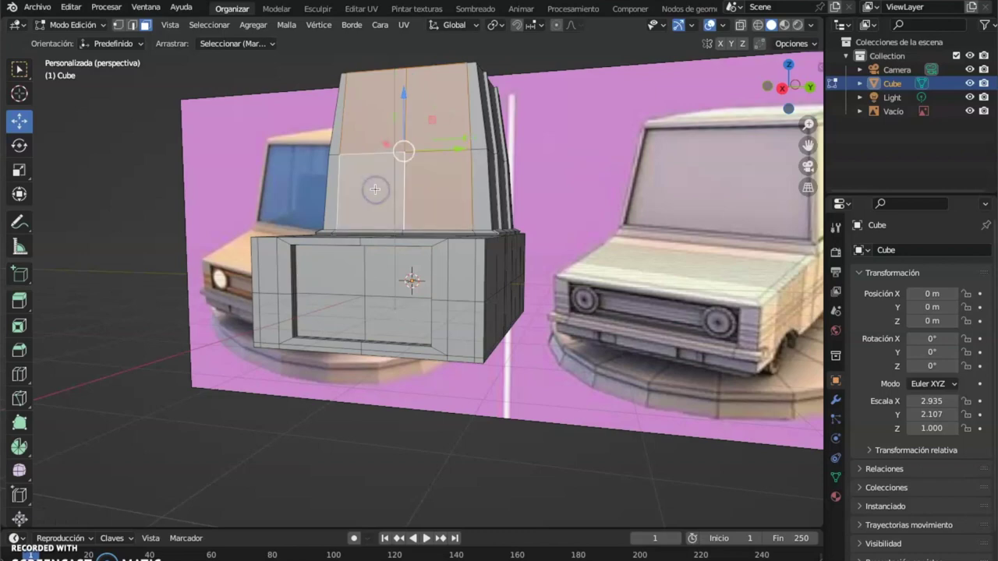
pyautogui.press('i')
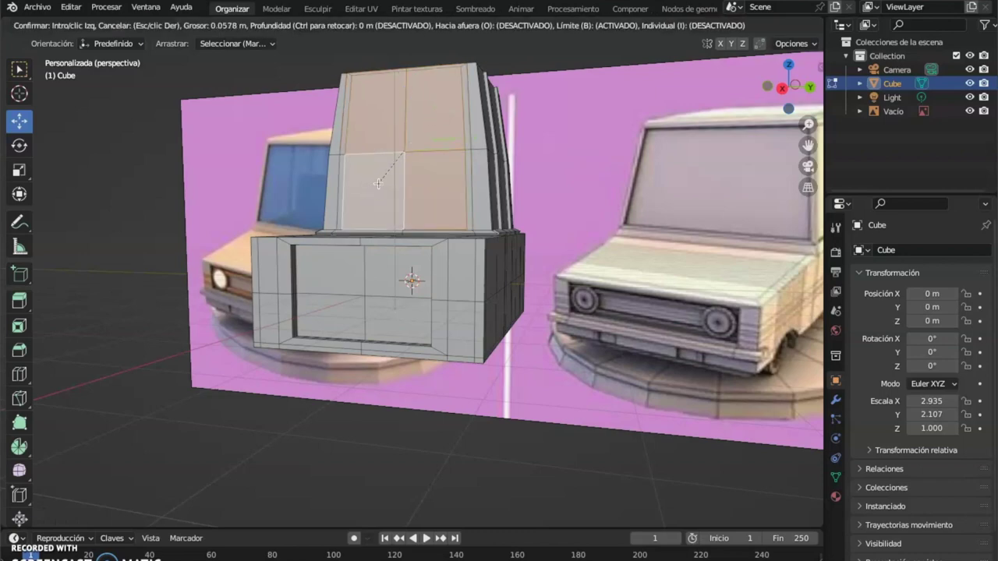
pyautogui.click(379, 182)
pyautogui.moveTo(379, 182); pyautogui.dragTo(333, 189, button='middle')
pyautogui.press('e')
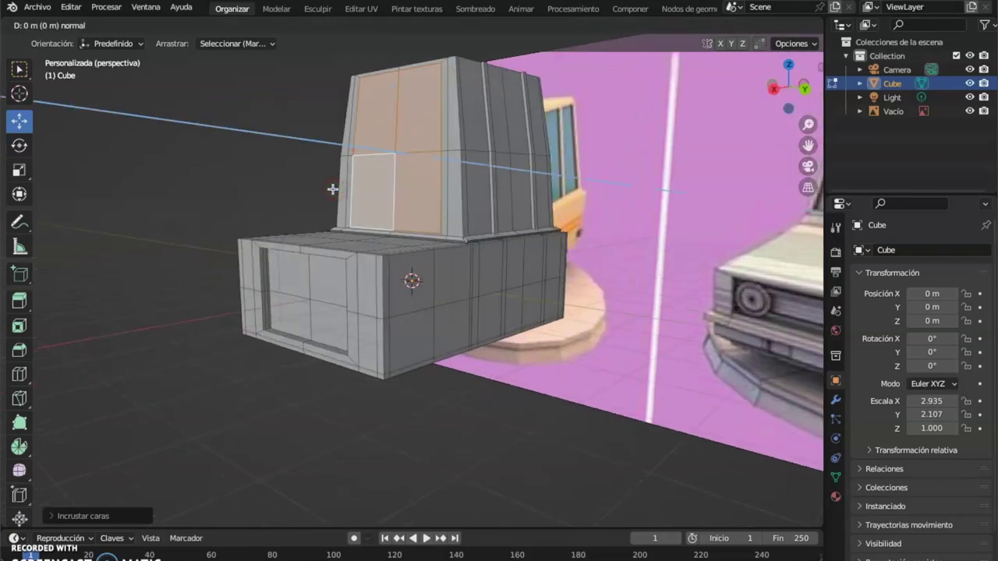
pyautogui.click(334, 188)
pyautogui.press('e')
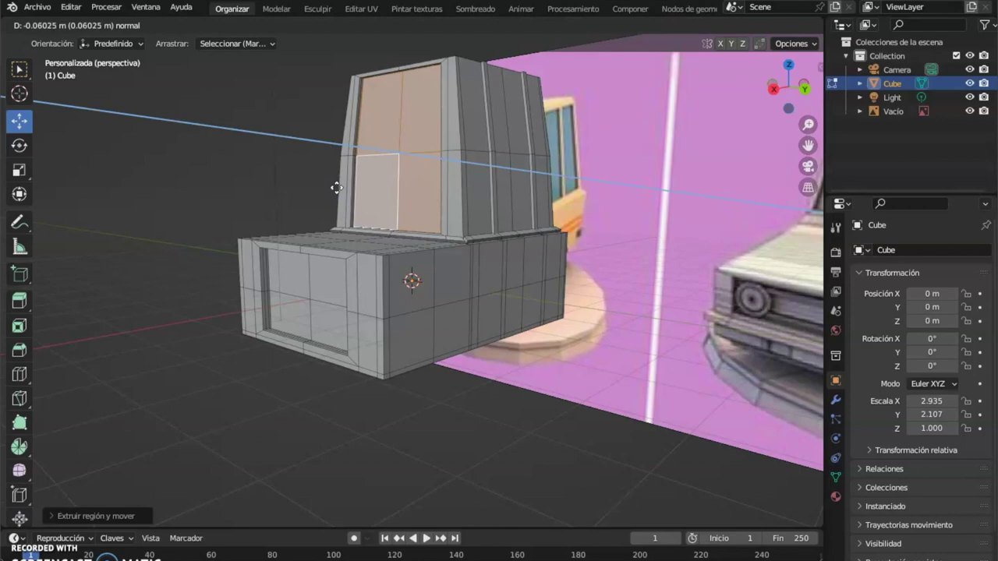
pyautogui.click(336, 188)
# - Select the eight upper and lower window faces on the cabin front
pyautogui.moveTo(481, 196); pyautogui.dragTo(445, 140, button='middle')
pyautogui.click(426, 110)
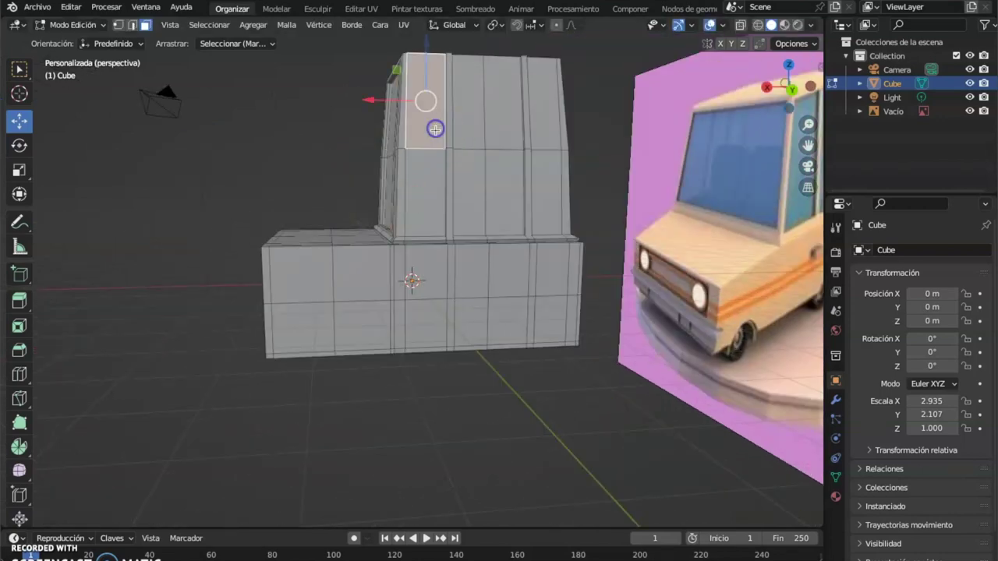
pyautogui.click(425, 187)
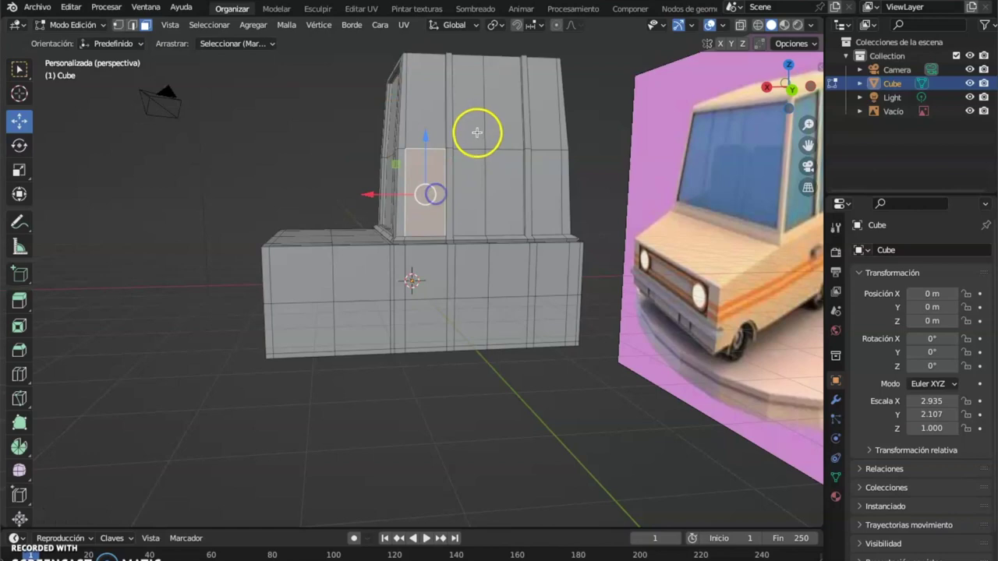
pyautogui.click(434, 112)
pyautogui.keyDown('shift'); pyautogui.click(434, 196); pyautogui.keyUp('shift')
pyautogui.keyDown('shift'); pyautogui.click(475, 128); pyautogui.keyUp('shift')
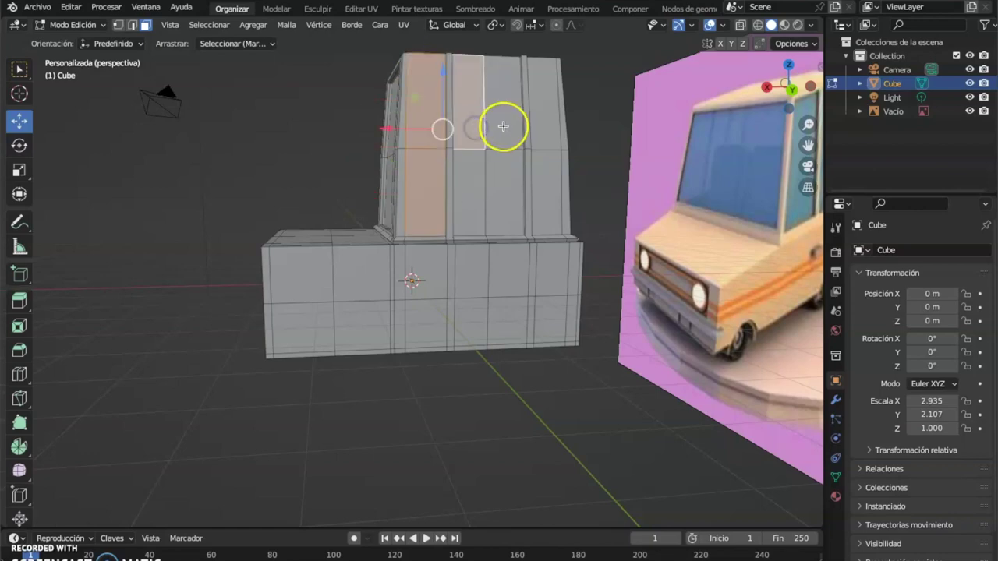
pyautogui.keyDown('shift'); pyautogui.click(504, 128); pyautogui.keyUp('shift')
pyautogui.keyDown('shift'); pyautogui.click(502, 192); pyautogui.keyUp('shift')
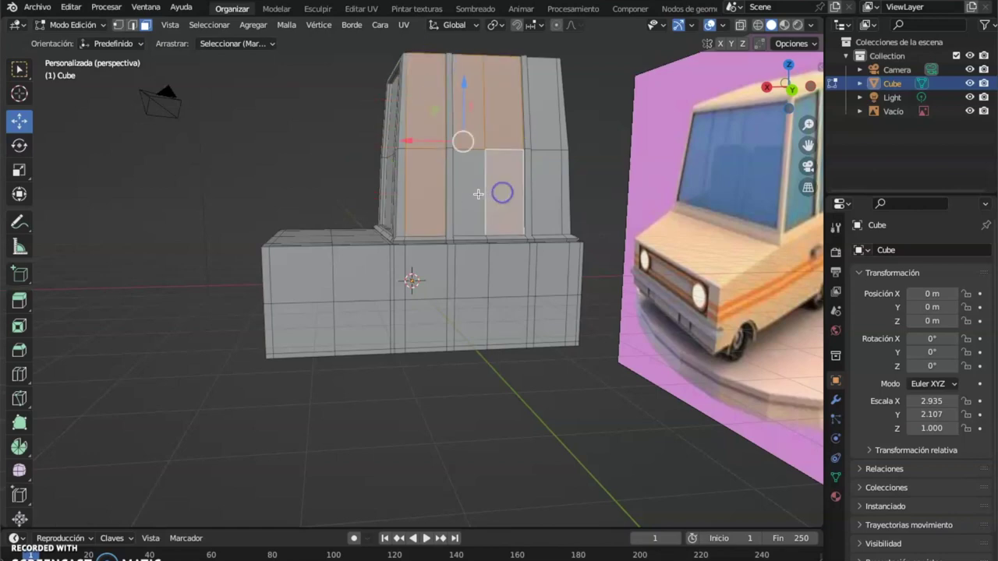
pyautogui.keyDown('shift'); pyautogui.click(541, 132); pyautogui.keyUp('shift')
pyautogui.keyDown('shift'); pyautogui.click(550, 189); pyautogui.keyUp('shift')
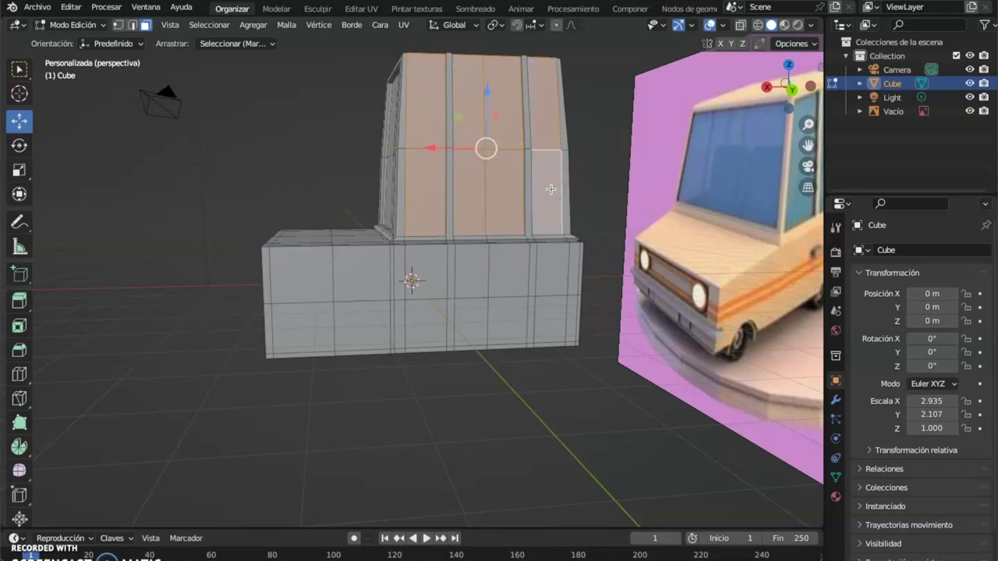
# - Inset the selected front window faces and extrude them inward twice
pyautogui.press('i')
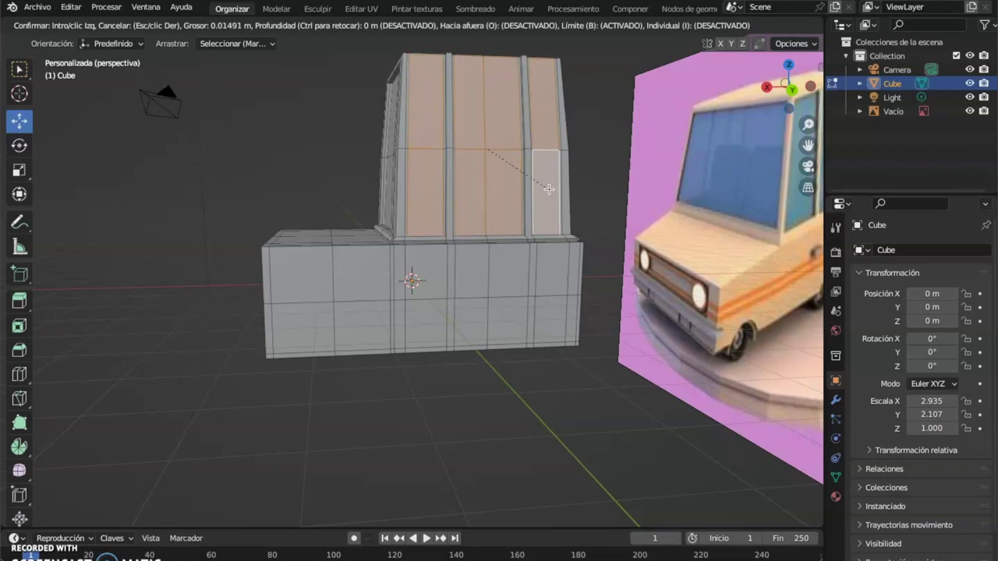
pyautogui.click(548, 187)
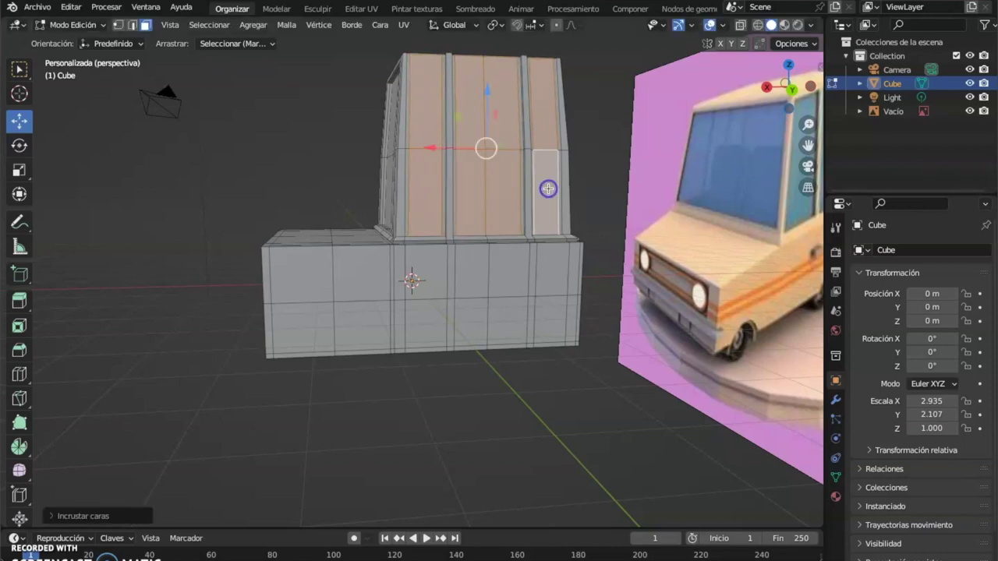
pyautogui.press('e')
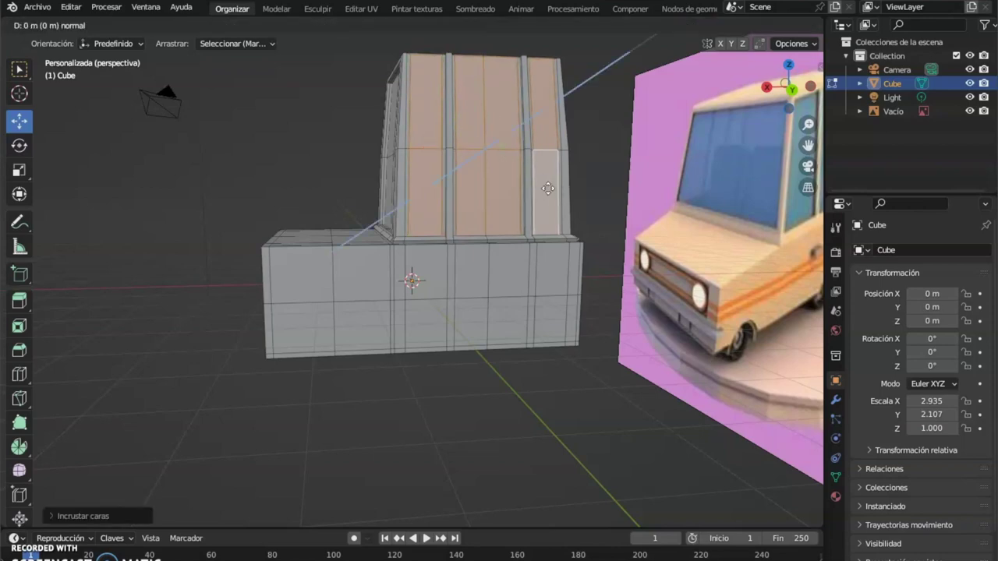
pyautogui.click(547, 188)
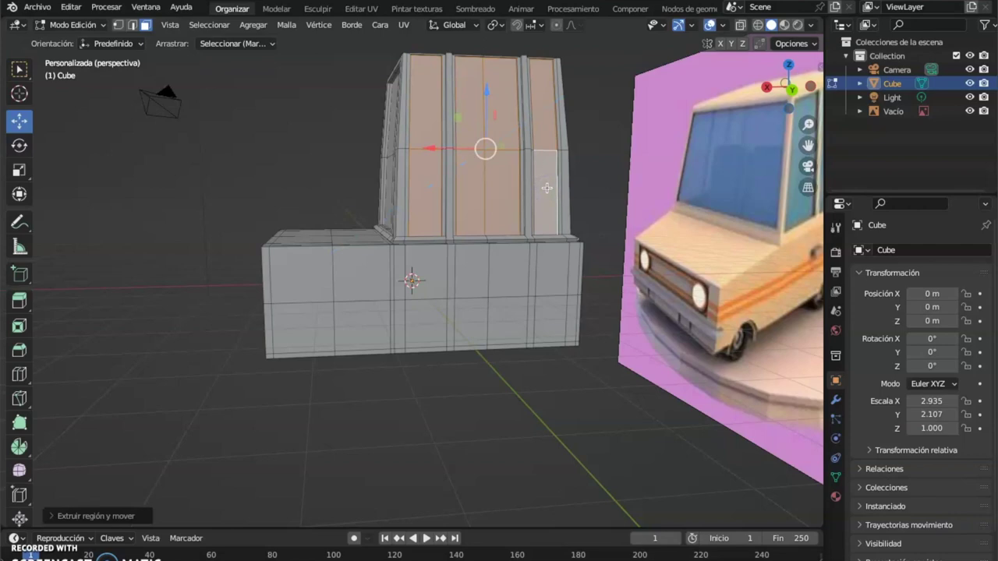
pyautogui.press('e')
pyautogui.click(546, 188)
# - Select the eight window faces on the cabin's side
pyautogui.moveTo(547, 188); pyautogui.dragTo(694, 172, button='middle')
pyautogui.click(296, 127)
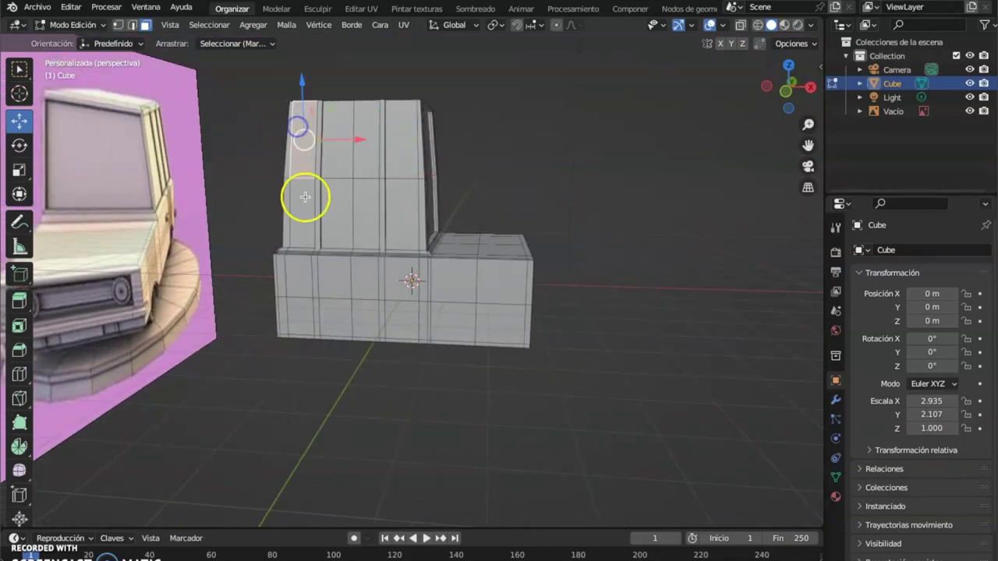
pyautogui.keyDown('shift'); pyautogui.click(309, 205); pyautogui.keyUp('shift')
pyautogui.keyDown('shift'); pyautogui.click(341, 199); pyautogui.keyUp('shift')
pyautogui.keyDown('shift'); pyautogui.click(370, 208); pyautogui.keyUp('shift')
pyautogui.keyDown('shift'); pyautogui.click(367, 152); pyautogui.keyUp('shift')
pyautogui.keyDown('shift'); pyautogui.click(345, 135); pyautogui.keyUp('shift')
pyautogui.keyDown('shift'); pyautogui.click(382, 139); pyautogui.keyUp('shift')
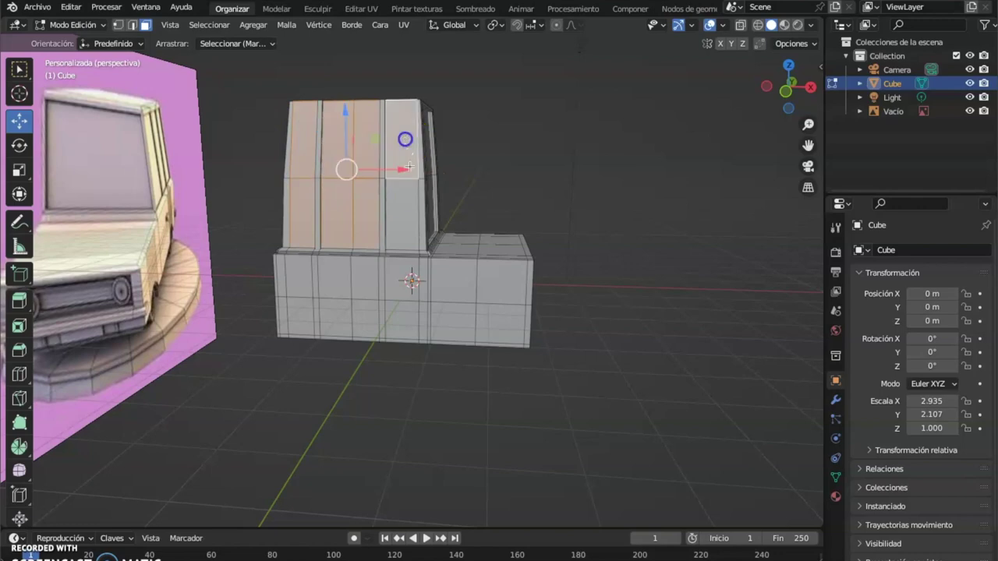
pyautogui.keyDown('shift'); pyautogui.click(407, 195); pyautogui.keyUp('shift')
# - Inset the side window faces and push them inward with two extrusions
pyautogui.press('i')
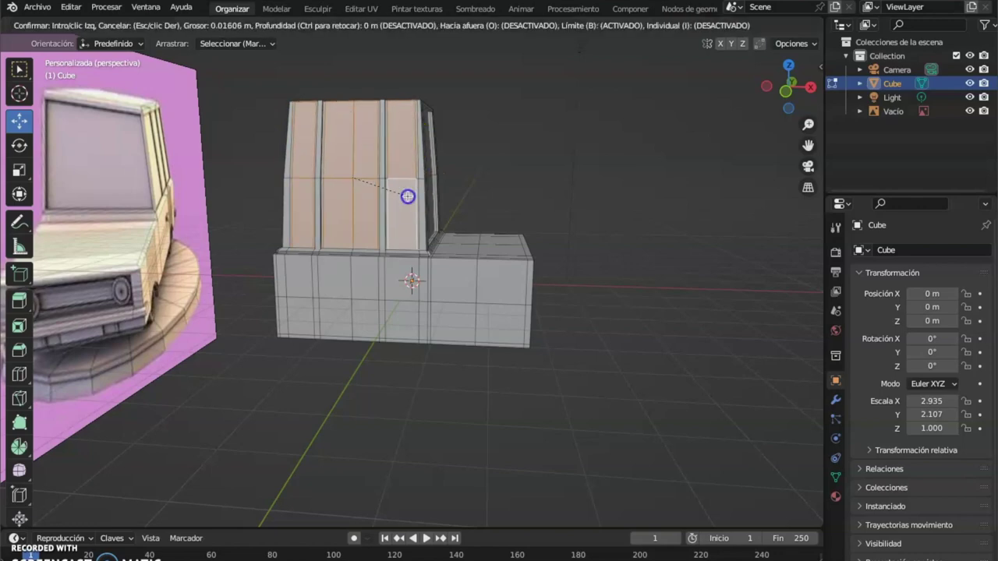
pyautogui.click(408, 197)
pyautogui.press('e')
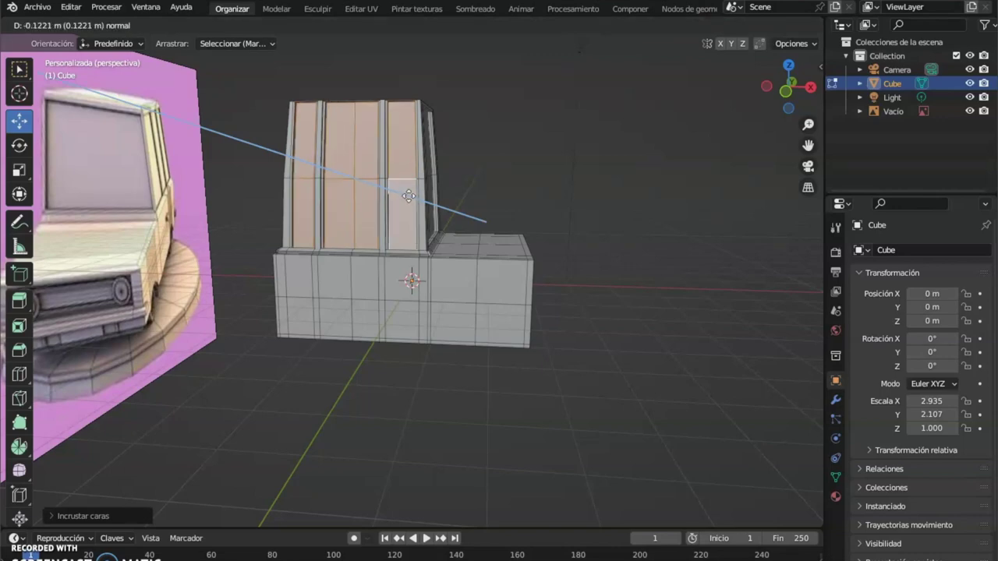
pyautogui.click(408, 194)
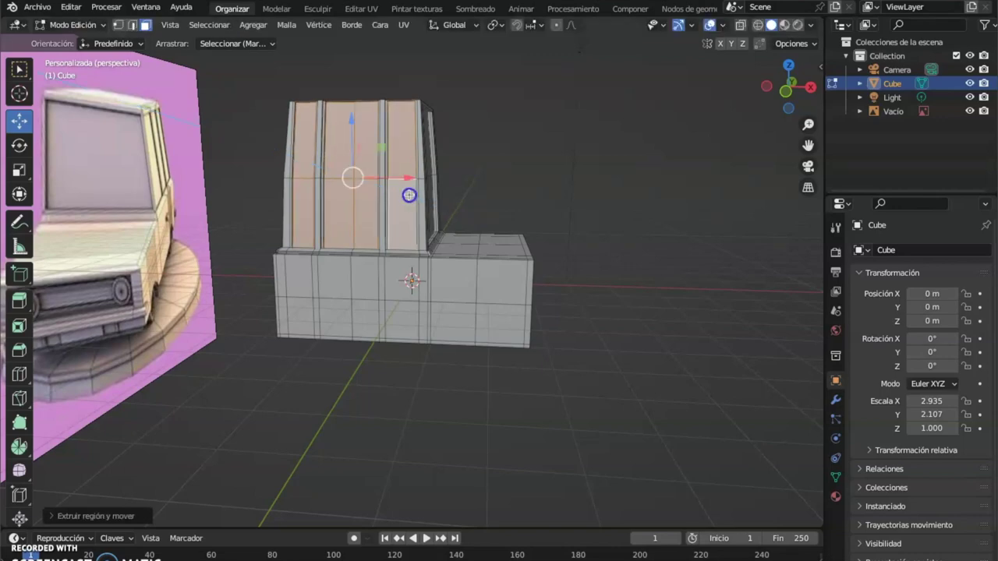
pyautogui.press('e')
pyautogui.click(409, 194)
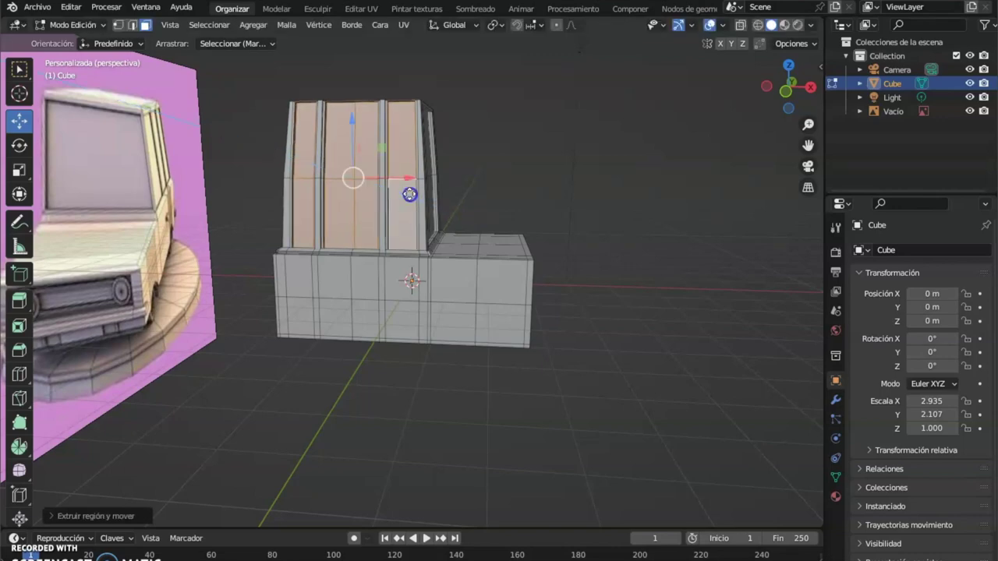
# - Nudge the selected faces slightly, then return to Object Mode
pyautogui.moveTo(478, 187); pyautogui.dragTo(406, 216, button='middle')
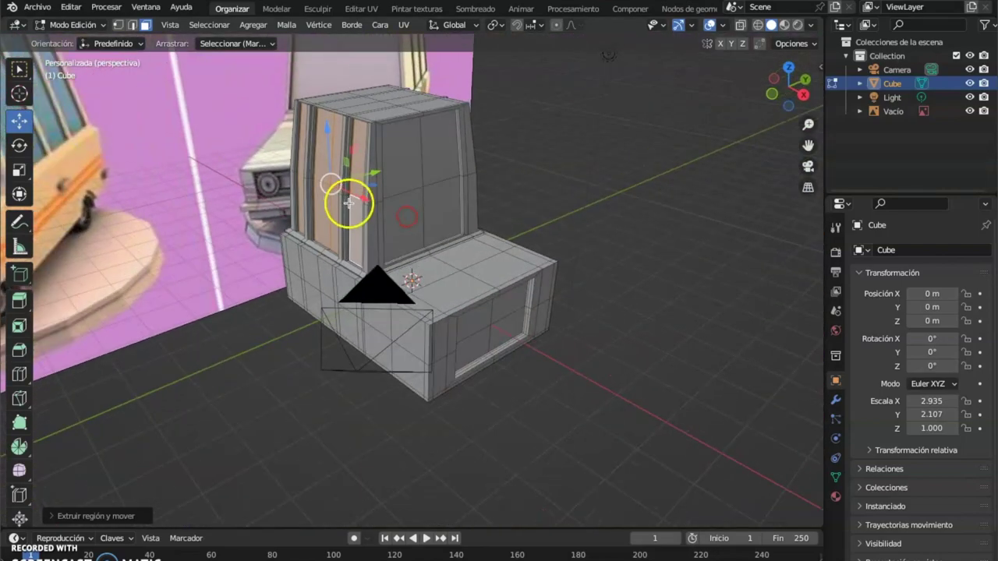
pyautogui.moveTo(370, 173); pyautogui.dragTo(509, 201)
pyautogui.moveTo(509, 200); pyautogui.dragTo(390, 181, button='middle')
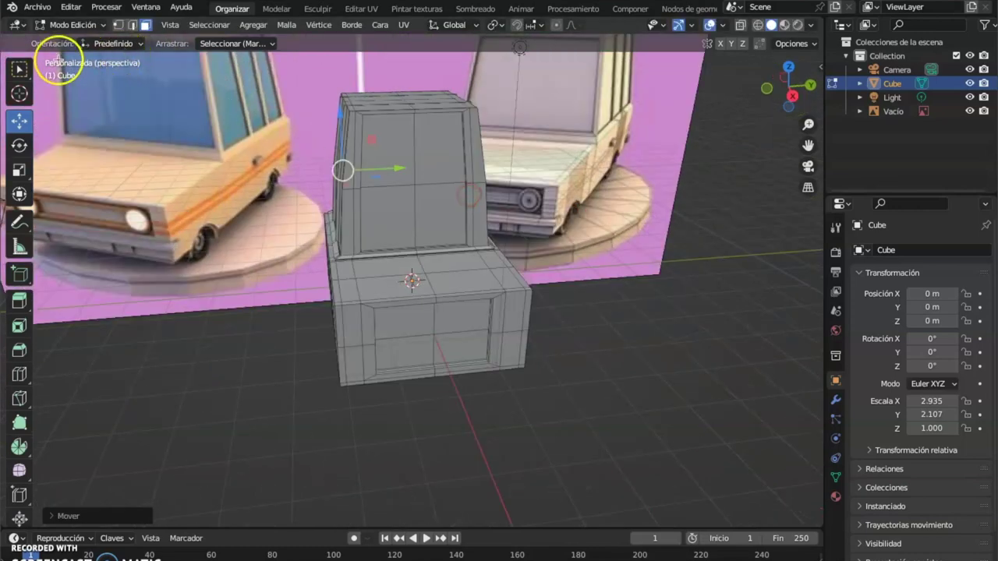
pyautogui.click(68, 25)
pyautogui.click(68, 40)
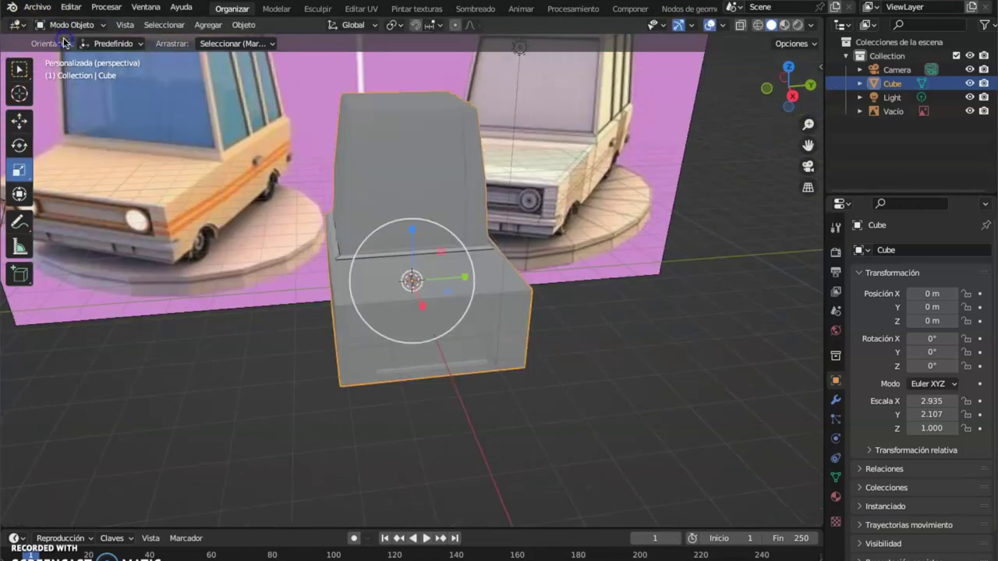
# - Switch to box selection and select the cube from a frontal view
pyautogui.click(602, 382)
pyautogui.moveTo(601, 381); pyautogui.dragTo(599, 303, button='middle')
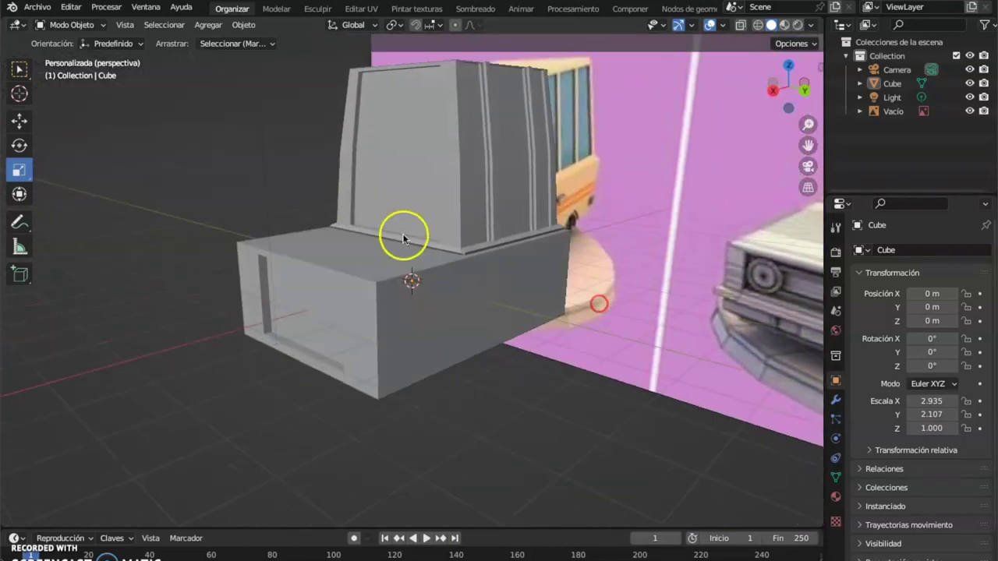
pyautogui.click(20, 69)
pyautogui.click(512, 299)
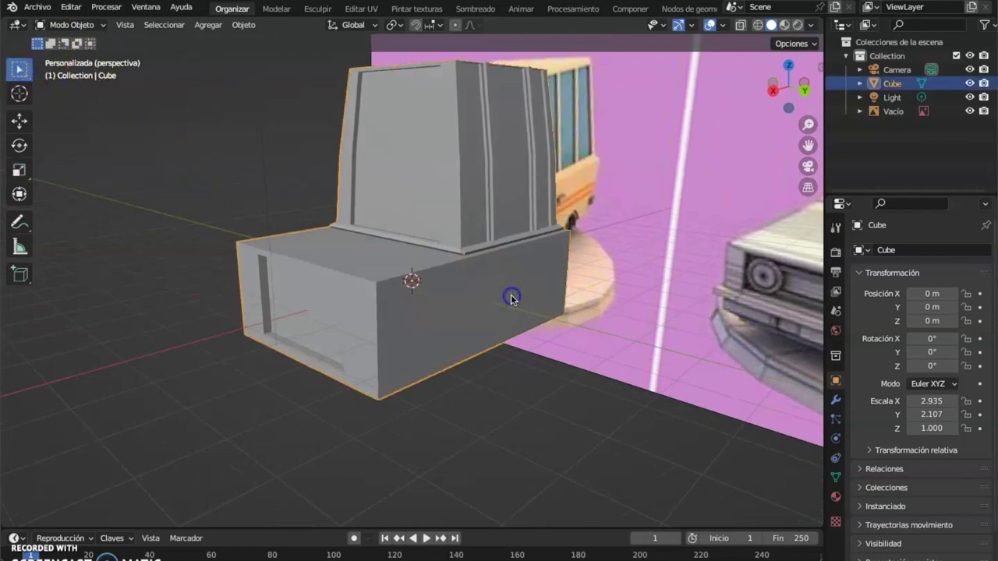
# - Add a Multirresolución modifier to the cube and subdivide it to level 3
pyautogui.click(836, 401)
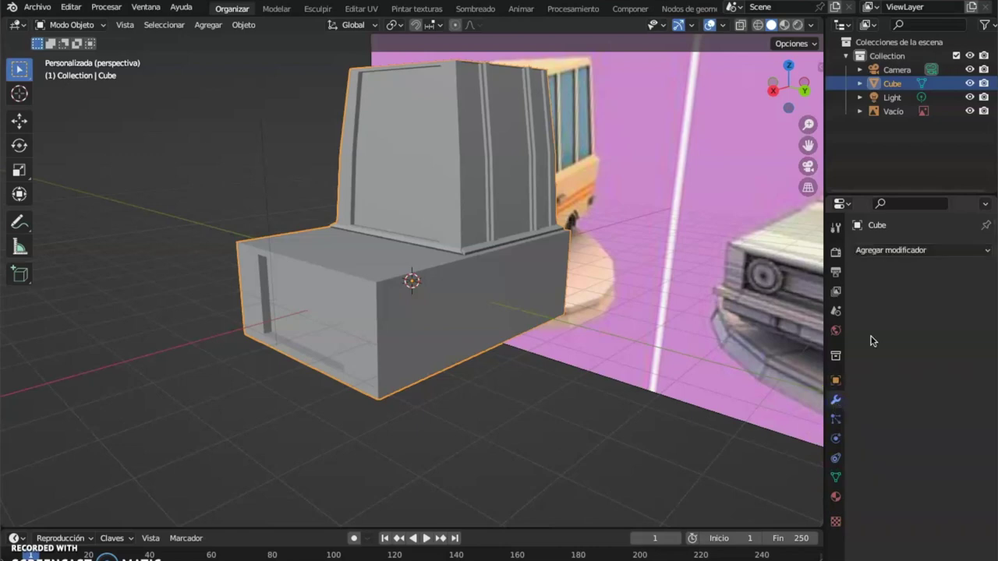
pyautogui.click(895, 250)
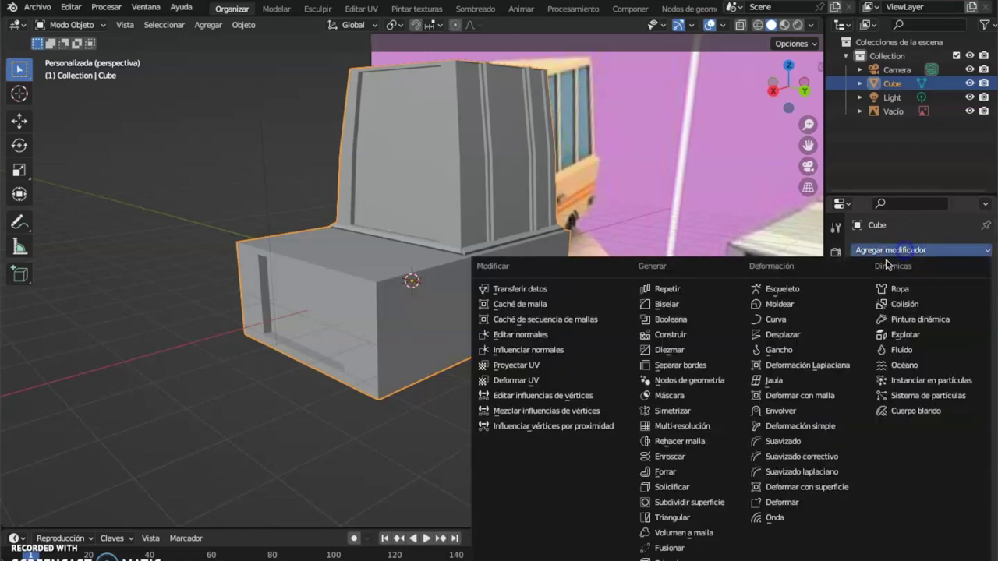
pyautogui.click(692, 431)
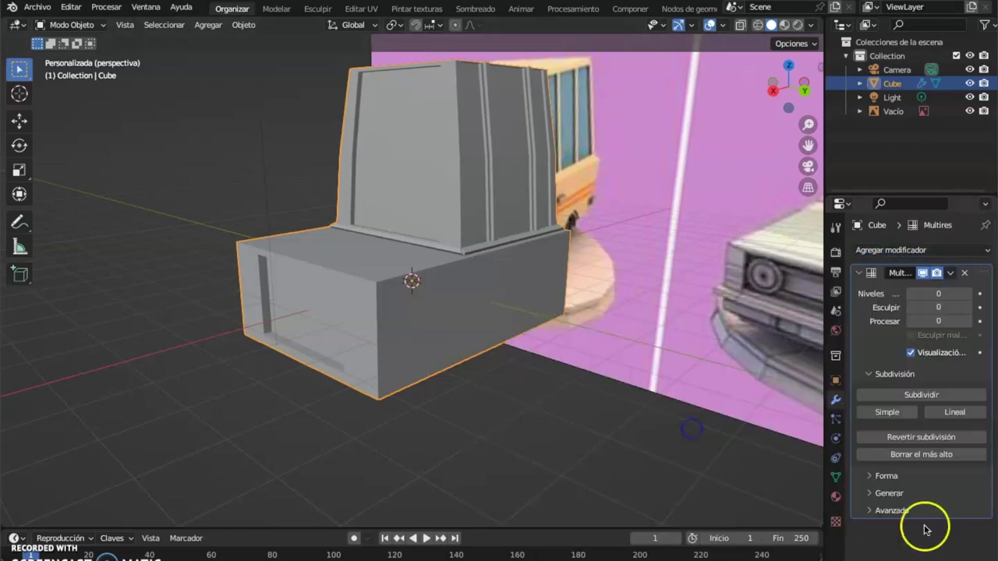
pyautogui.click(928, 395)
pyautogui.click(928, 395)
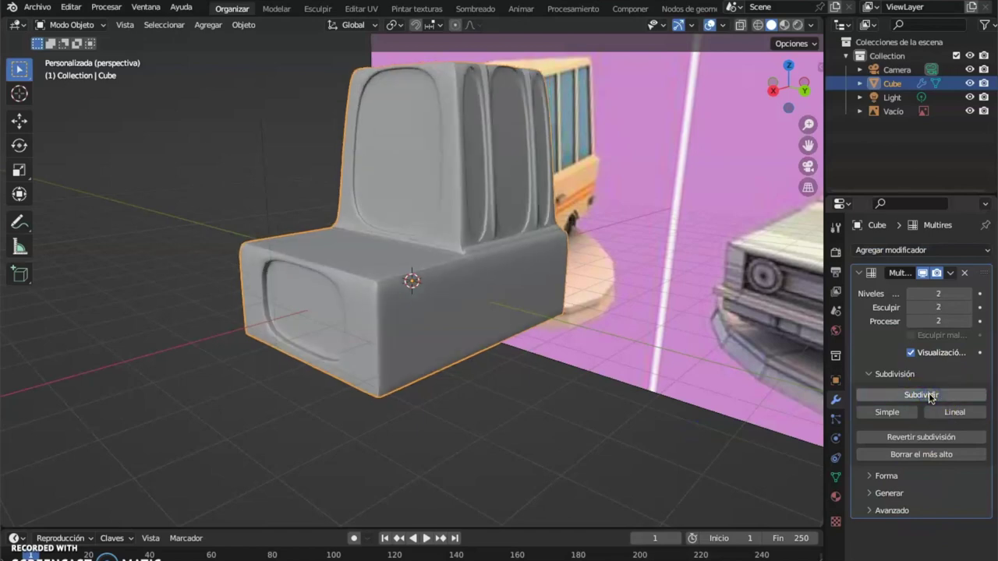
pyautogui.click(928, 395)
# - Inspect the smoothed cube, then undo the subdivisions and remove the Multires modifier
pyautogui.moveTo(468, 204); pyautogui.dragTo(409, 189, button='middle')
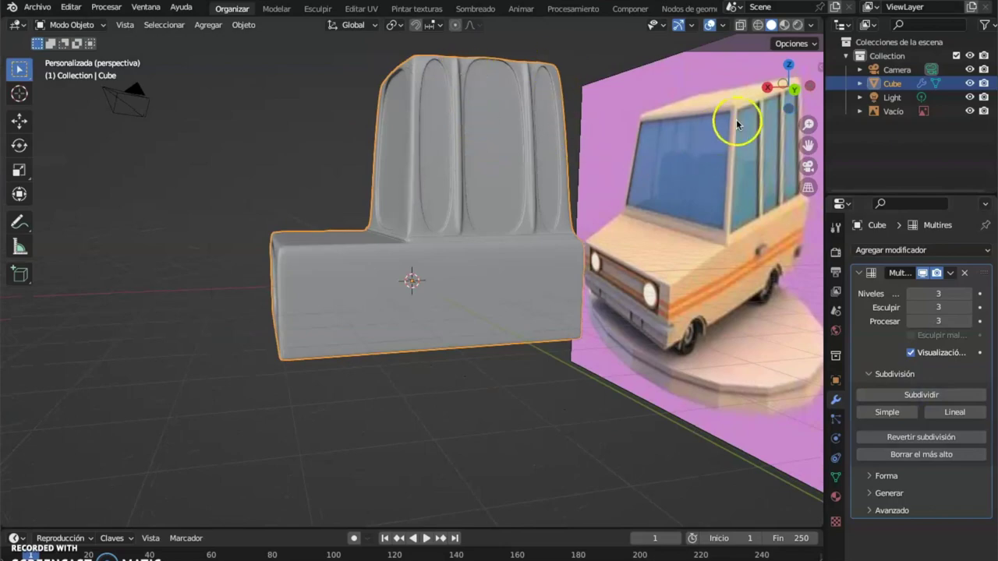
pyautogui.moveTo(527, 199)
pyautogui.mouseDown(button='middle')
pyautogui.moveTo(579, 163)
pyautogui.moveTo(790, 200)
pyautogui.moveTo(790, 151)
pyautogui.moveTo(630, 142)
pyautogui.moveTo(513, 162)
pyautogui.moveTo(592, 239)
pyautogui.moveTo(596, 261)
pyautogui.mouseUp(button='middle')
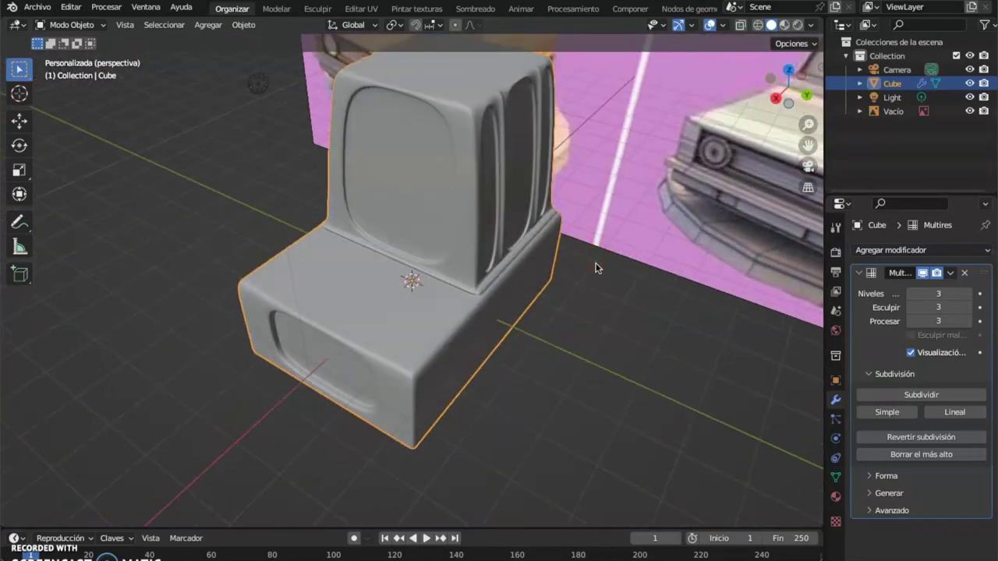
pyautogui.hotkey('ctrl', '0')
pyautogui.hotkey('ctrl', 'z')
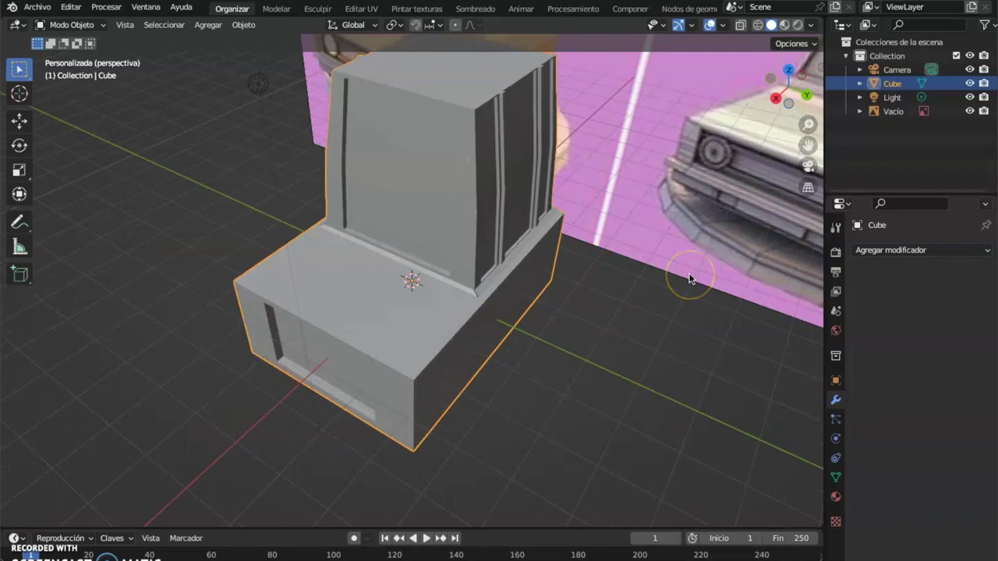
# - Deselect the cube, orbit above the car body and reposition the 3D cursor
pyautogui.click(661, 281)
pyautogui.moveTo(616, 296); pyautogui.dragTo(573, 234, button='middle')
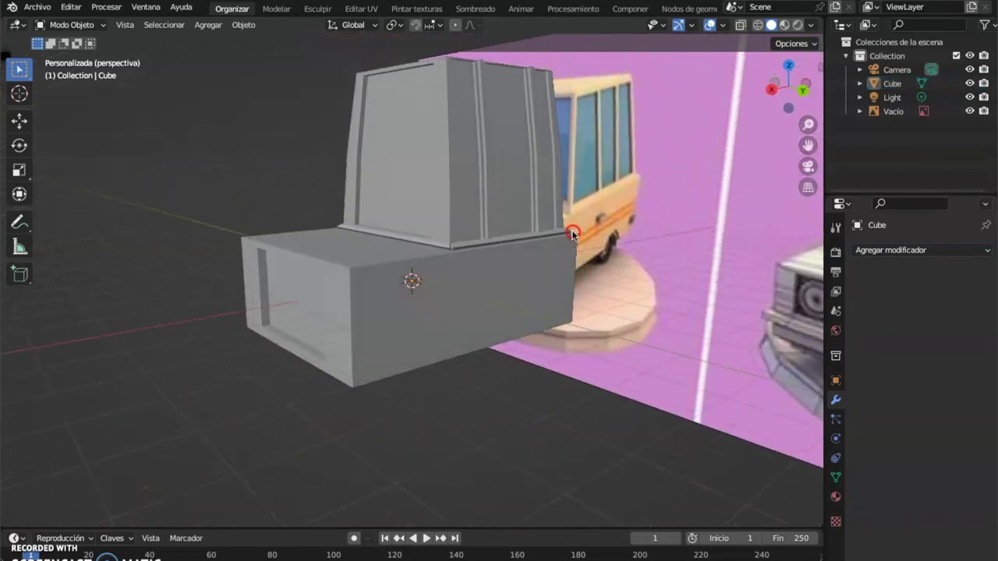
pyautogui.scroll(-3, 366, 320)
pyautogui.moveTo(367, 311); pyautogui.dragTo(385, 390, button='middle')
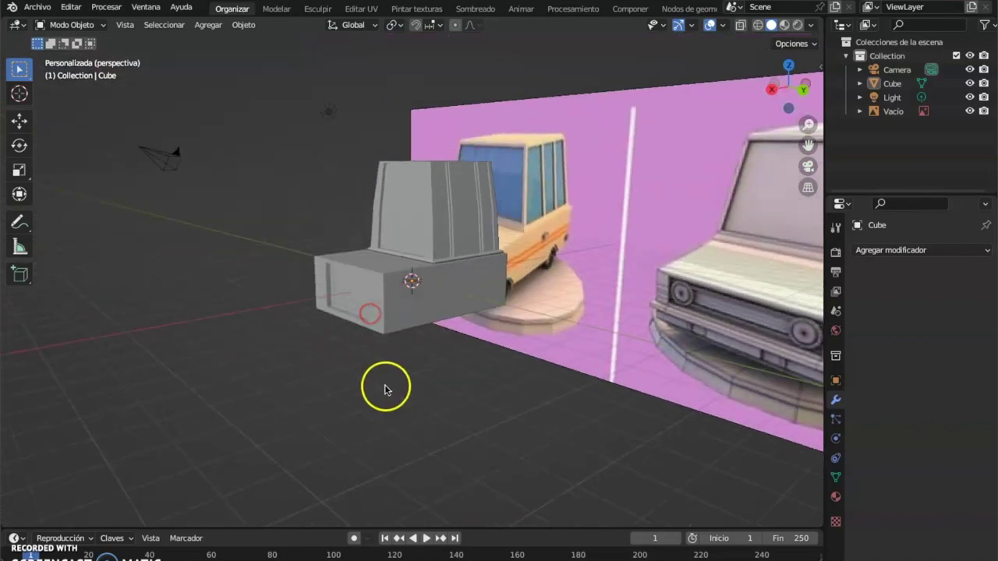
pyautogui.moveTo(385, 390); pyautogui.dragTo(318, 340, button='middle')
pyautogui.keyDown('shift'); pyautogui.rightClick(458, 349); pyautogui.keyUp('shift')
pyautogui.moveTo(458, 348); pyautogui.dragTo(466, 293, button='middle')
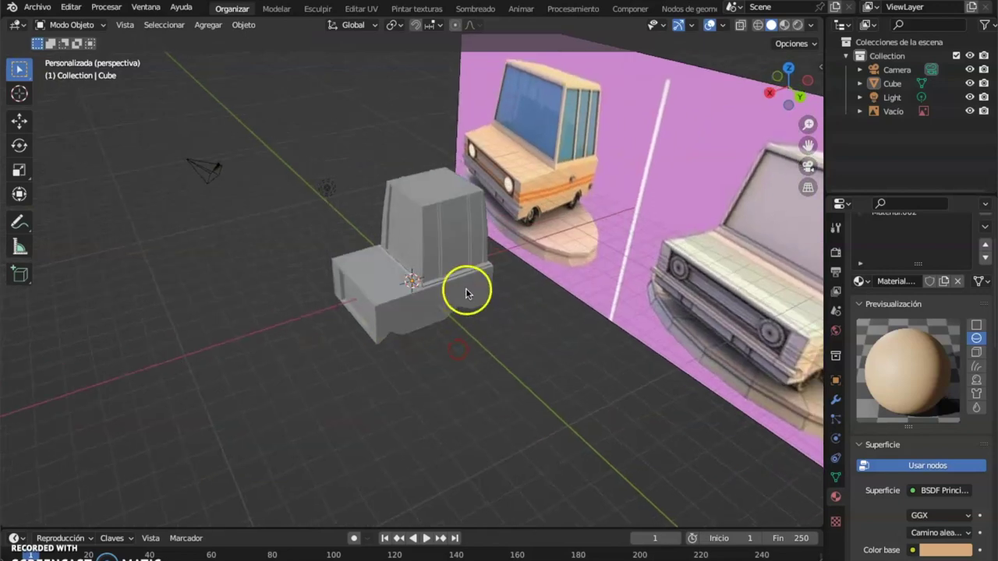
# - Turn on Material Preview shading and enter Edit Mode with face selection
pyautogui.click(786, 25)
pyautogui.moveTo(460, 184); pyautogui.dragTo(480, 109, button='middle')
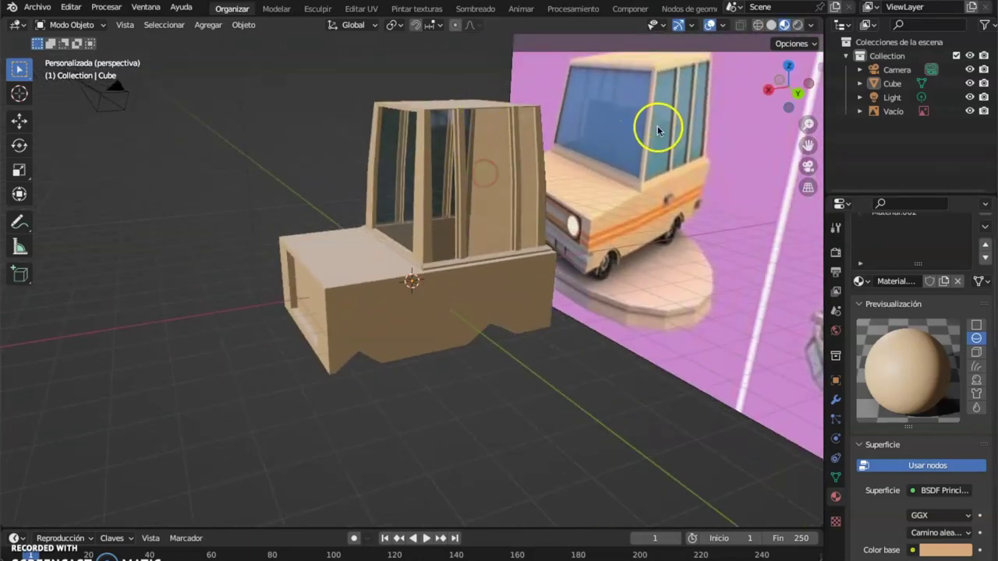
pyautogui.moveTo(531, 232); pyautogui.dragTo(575, 227, button='middle')
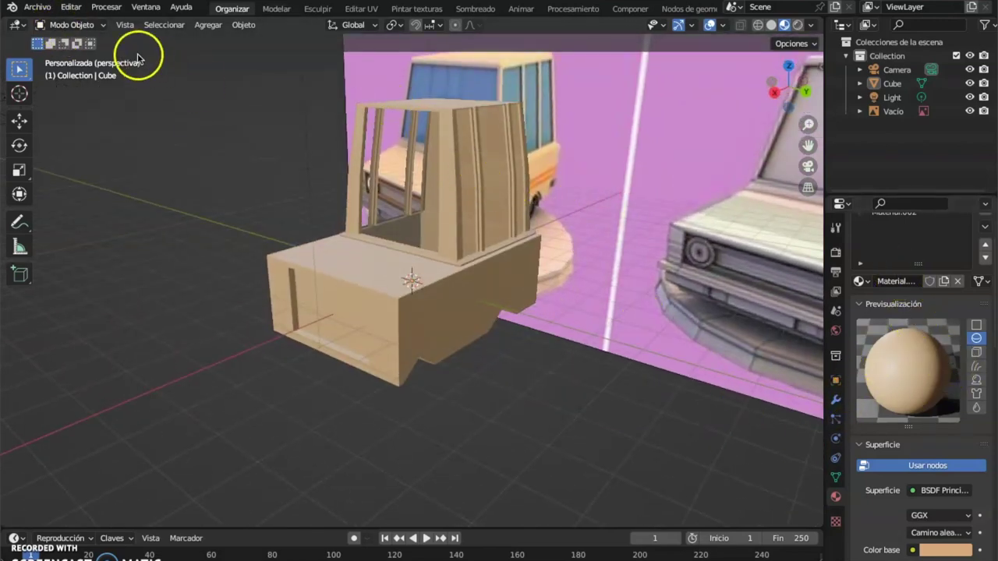
pyautogui.click(69, 24)
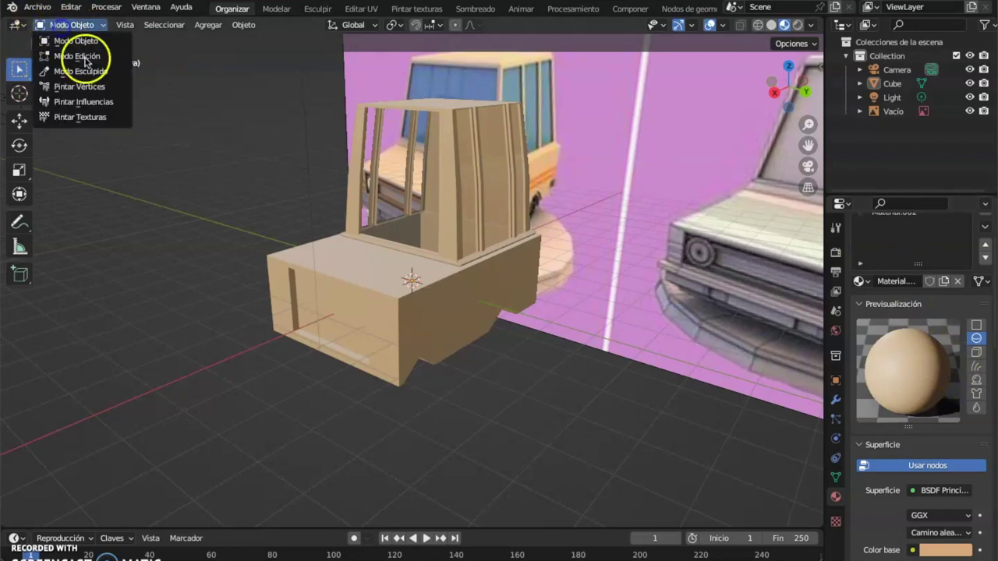
pyautogui.click(78, 56)
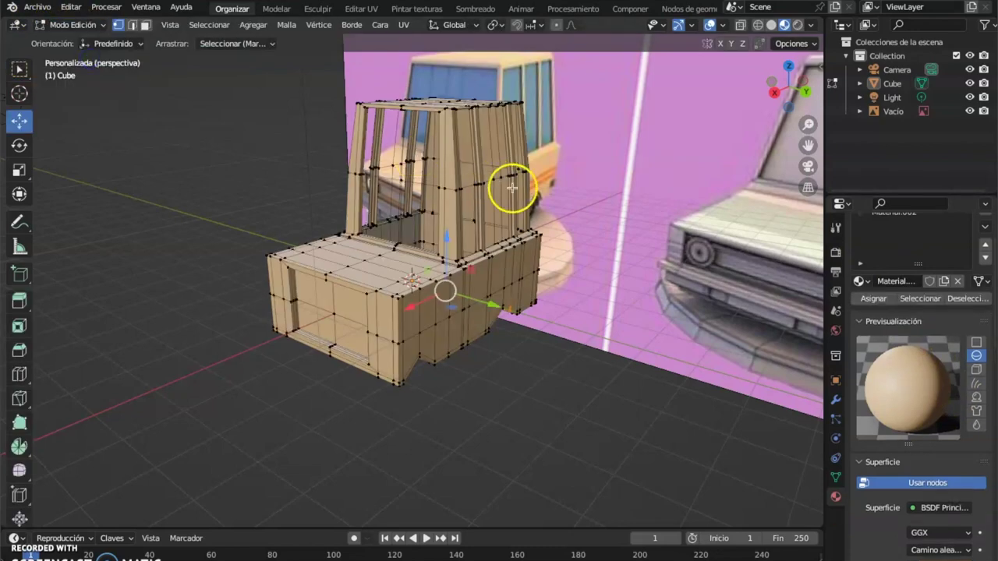
pyautogui.click(145, 25)
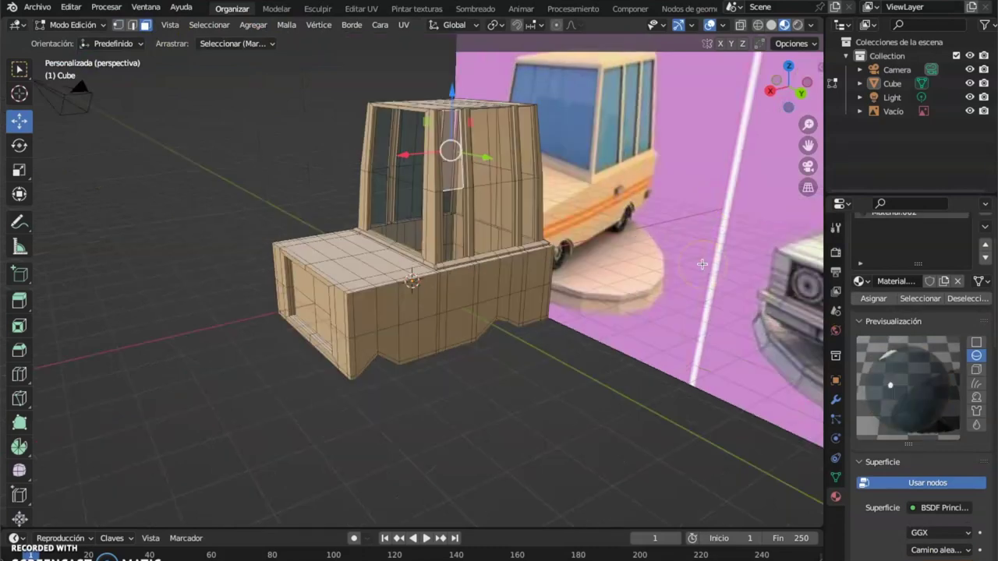
# - Check the glass material settings (Alpha 0.5, Transmission 0.3) and keep blend mode Fundir usando alfa
pyautogui.scroll(-1, 931, 385)
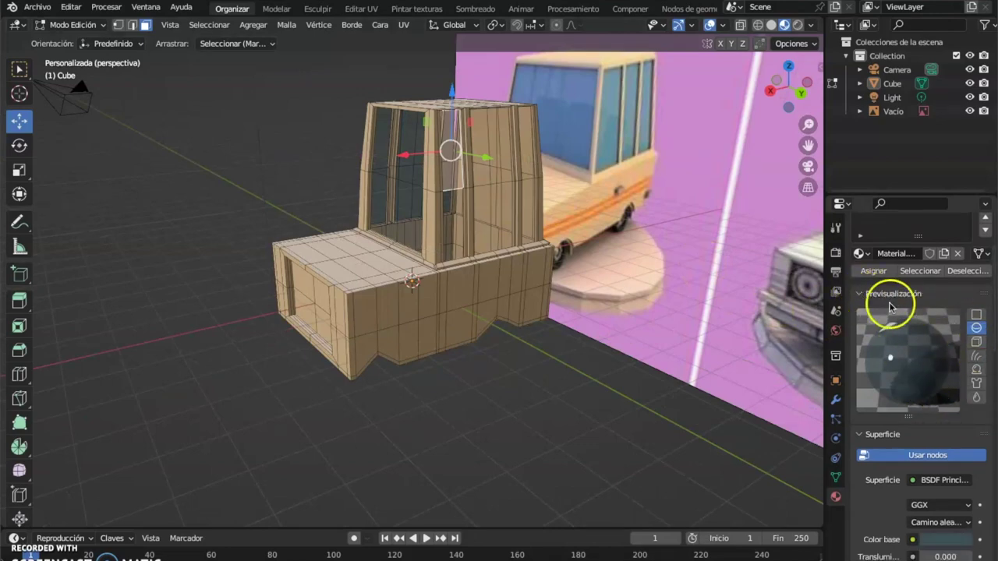
pyautogui.click(861, 294)
pyautogui.click(861, 294)
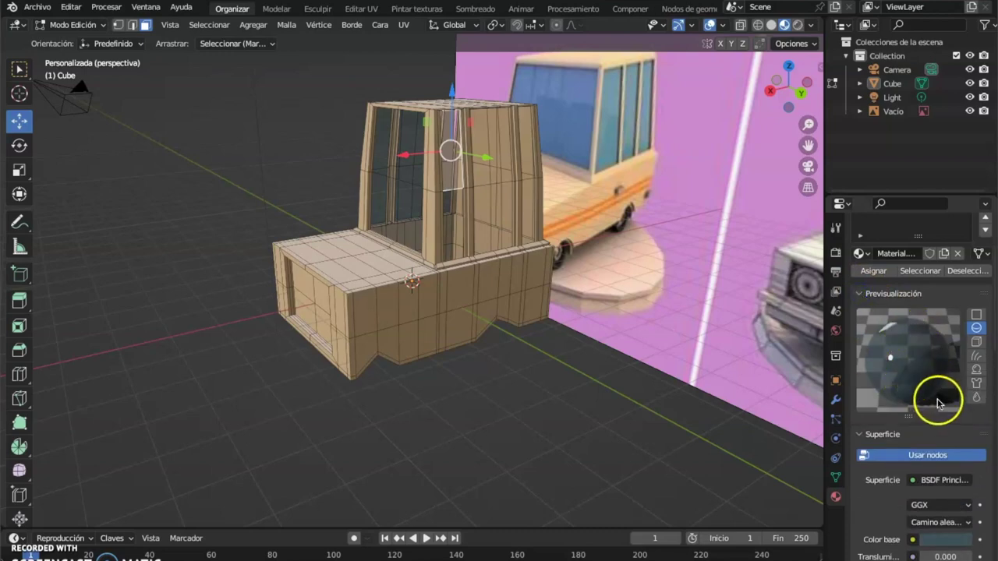
pyautogui.scroll(-5, 936, 401)
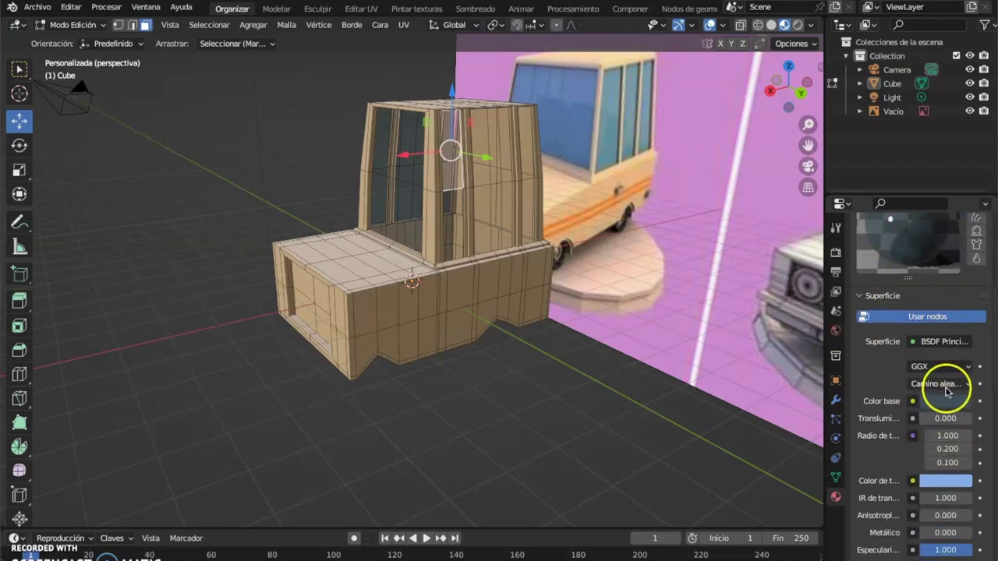
pyautogui.scroll(-1, 944, 401)
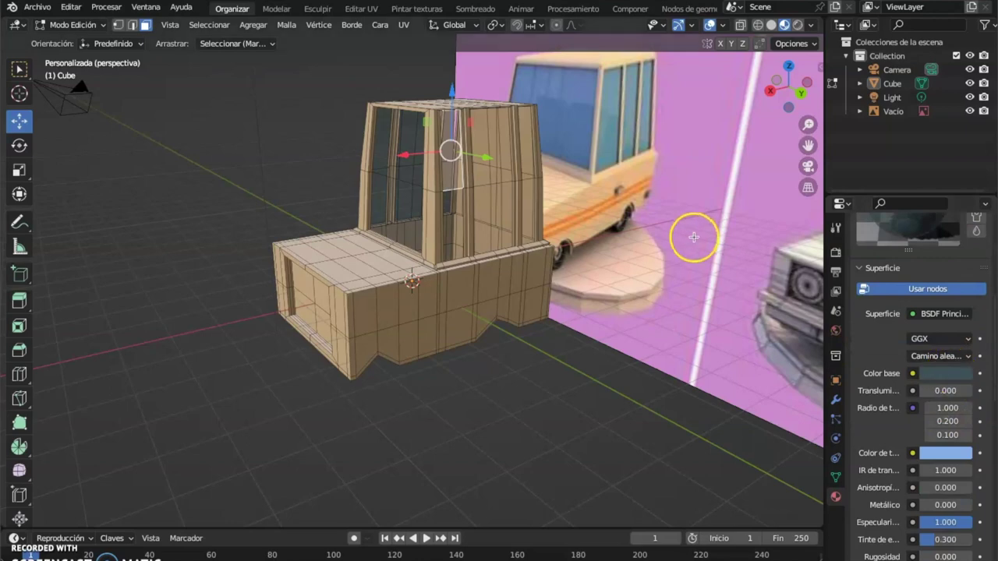
pyautogui.scroll(-3, 905, 395)
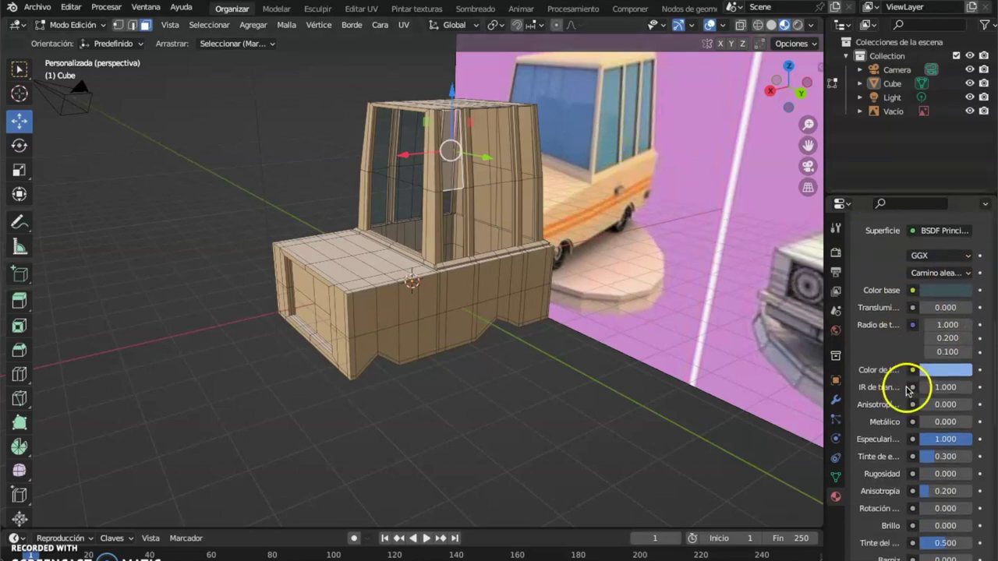
pyautogui.scroll(-2, 912, 384)
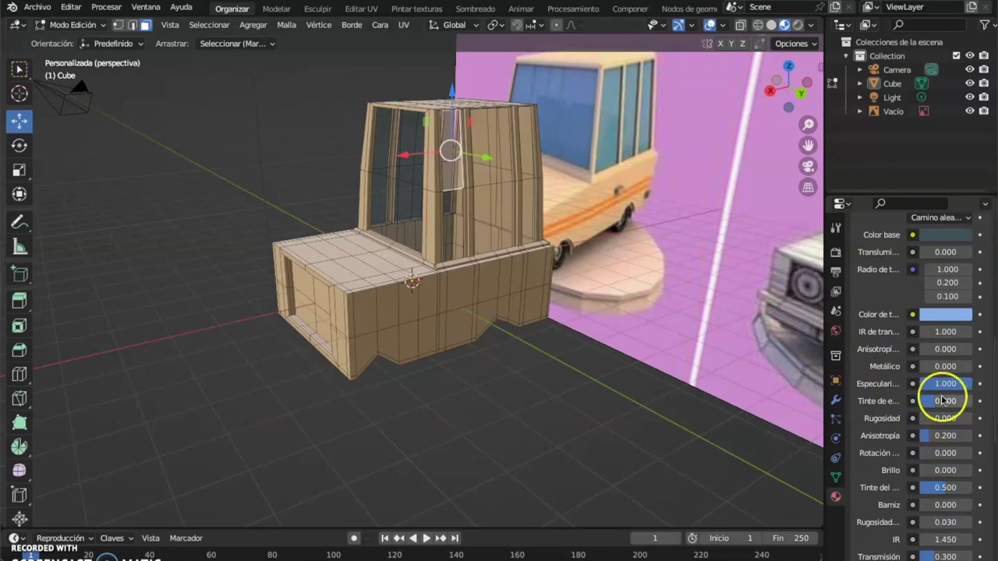
pyautogui.scroll(-2, 914, 389)
pyautogui.scroll(-4, 928, 409)
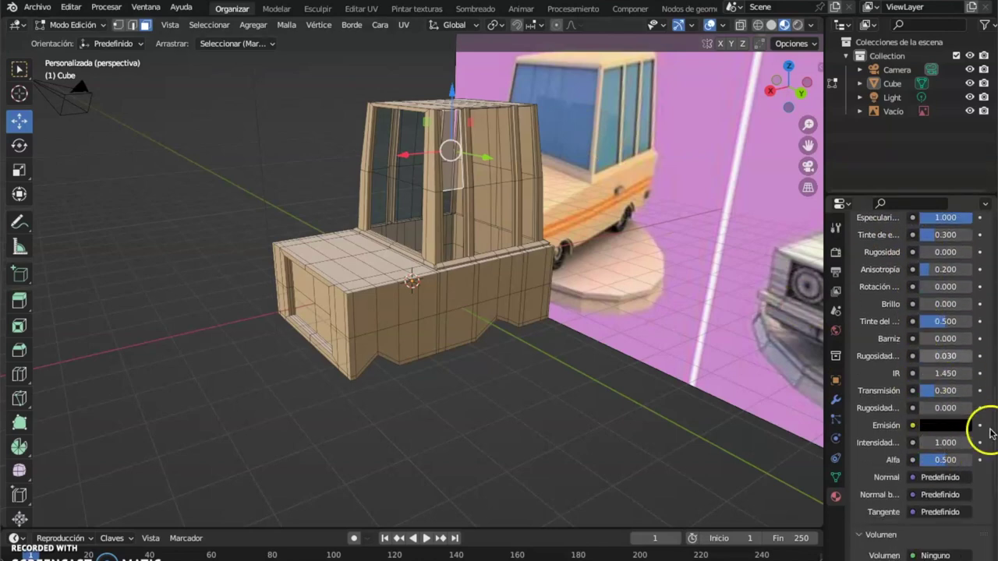
pyautogui.scroll(-6, 900, 396)
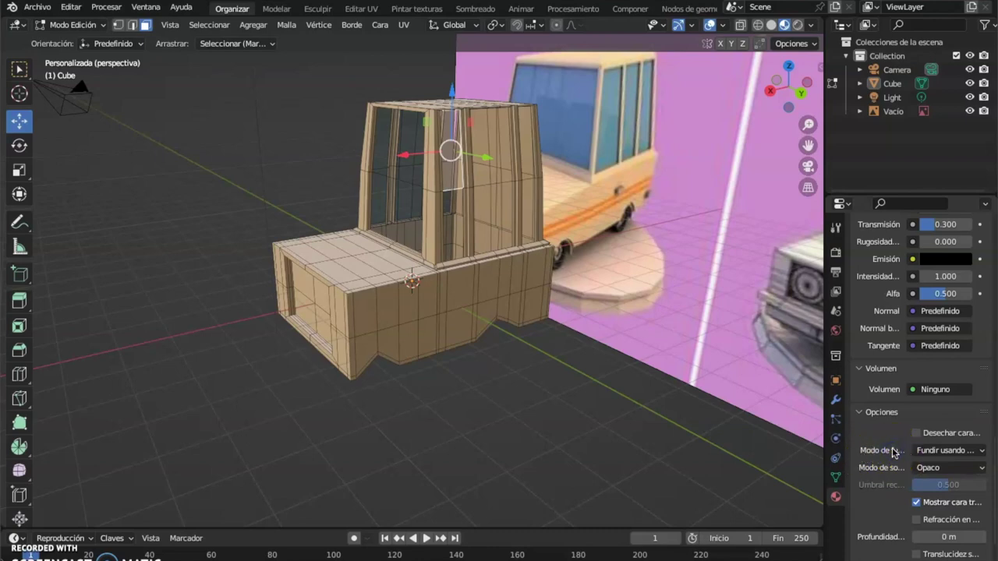
pyautogui.click(980, 451)
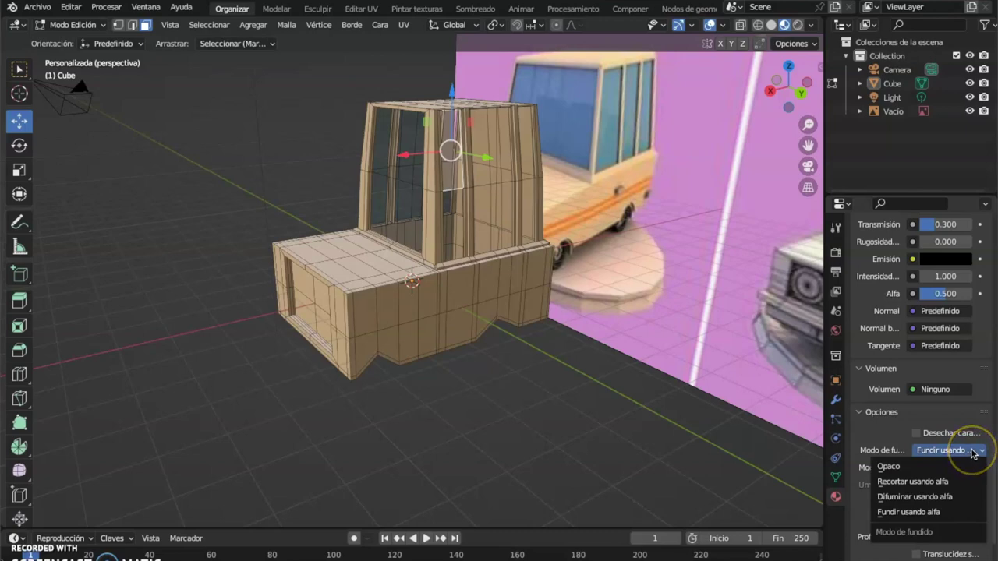
pyautogui.click(973, 450)
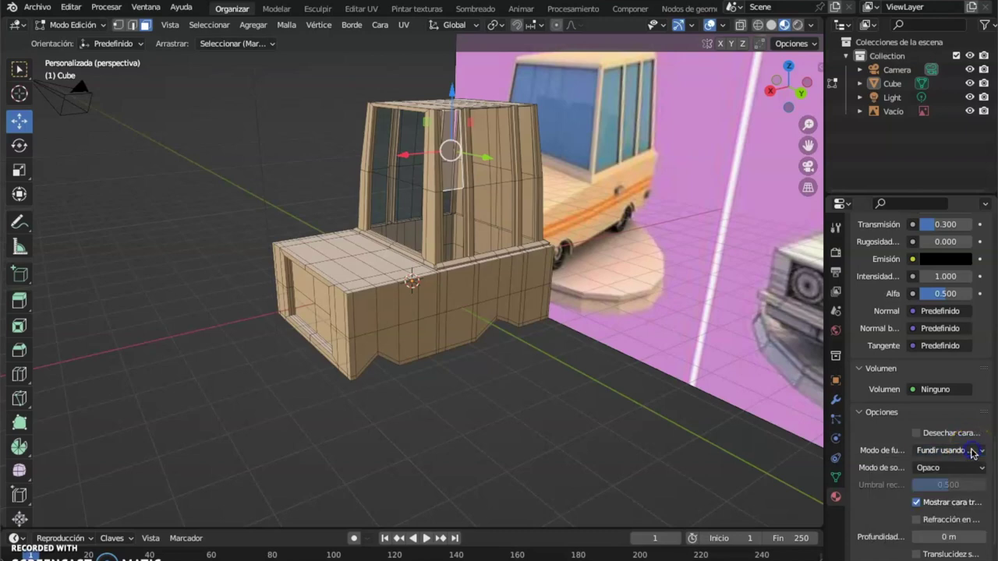
# - Orbit around the car body, then switch to wireframe shading to reveal its hidden edges and vertices
pyautogui.moveTo(538, 290)
pyautogui.mouseDown(button='middle')
pyautogui.moveTo(631, 328)
pyautogui.moveTo(598, 292)
pyautogui.moveTo(523, 283)
pyautogui.moveTo(510, 263)
pyautogui.moveTo(488, 276)
pyautogui.moveTo(475, 254)
pyautogui.moveTo(501, 252)
pyautogui.moveTo(530, 292)
pyautogui.moveTo(585, 305)
pyautogui.moveTo(644, 286)
pyautogui.moveTo(591, 283)
pyautogui.moveTo(590, 267)
pyautogui.moveTo(583, 301)
pyautogui.moveTo(594, 304)
pyautogui.moveTo(533, 280)
pyautogui.mouseUp(button='middle')
pyautogui.moveTo(562, 327); pyautogui.dragTo(528, 309, button='middle')
pyautogui.moveTo(405, 236); pyautogui.dragTo(448, 215, button='middle')
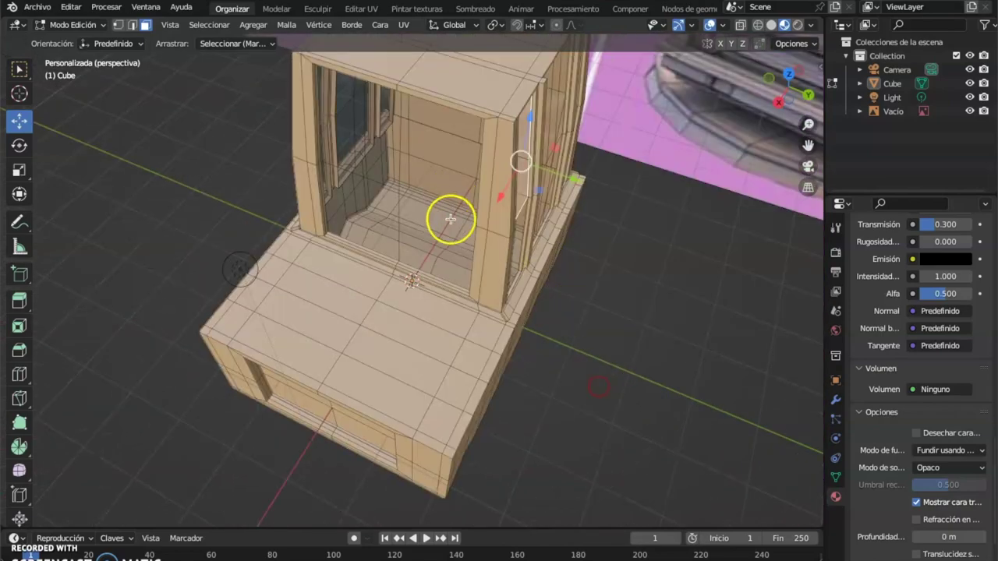
pyautogui.moveTo(564, 336); pyautogui.dragTo(506, 269, button='middle')
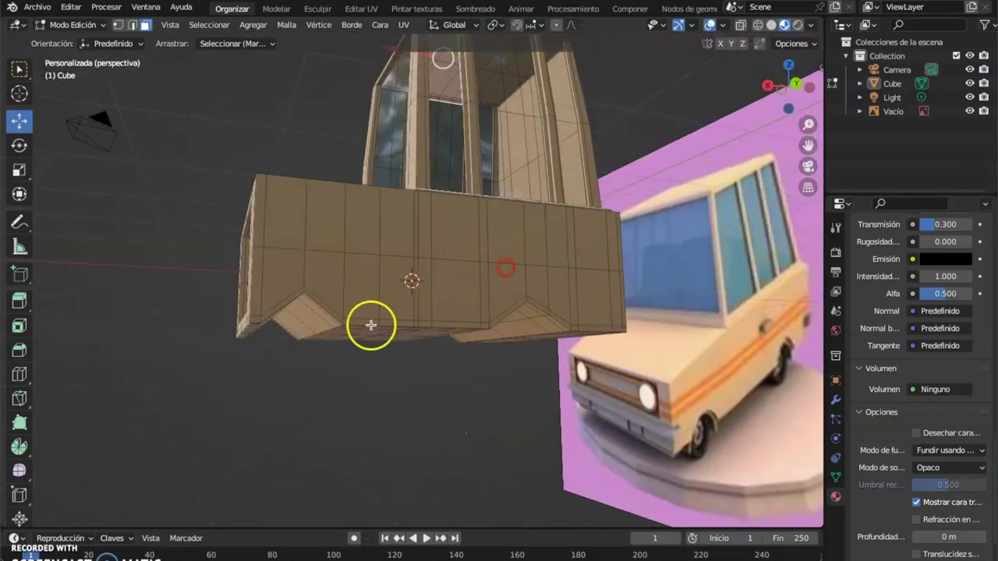
pyautogui.moveTo(355, 326); pyautogui.dragTo(294, 229, button='middle')
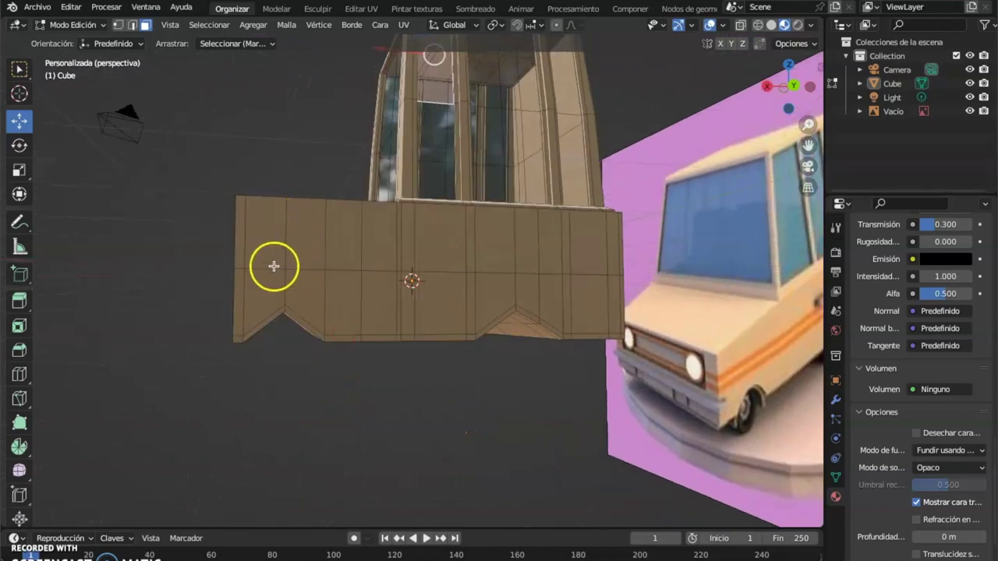
pyautogui.moveTo(528, 234); pyautogui.dragTo(523, 340, button='middle')
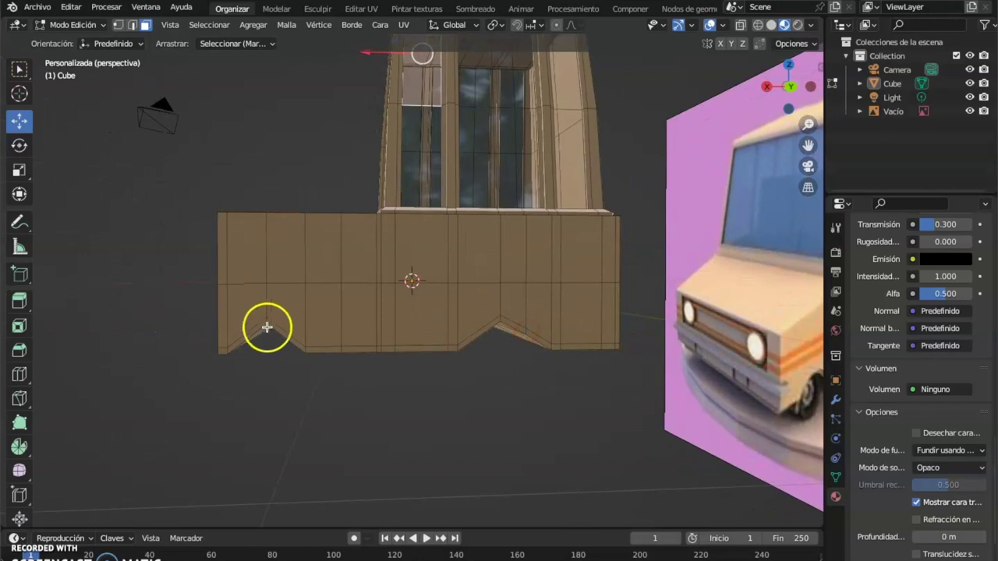
pyautogui.moveTo(338, 356); pyautogui.dragTo(326, 341, button='middle')
pyautogui.click(755, 26)
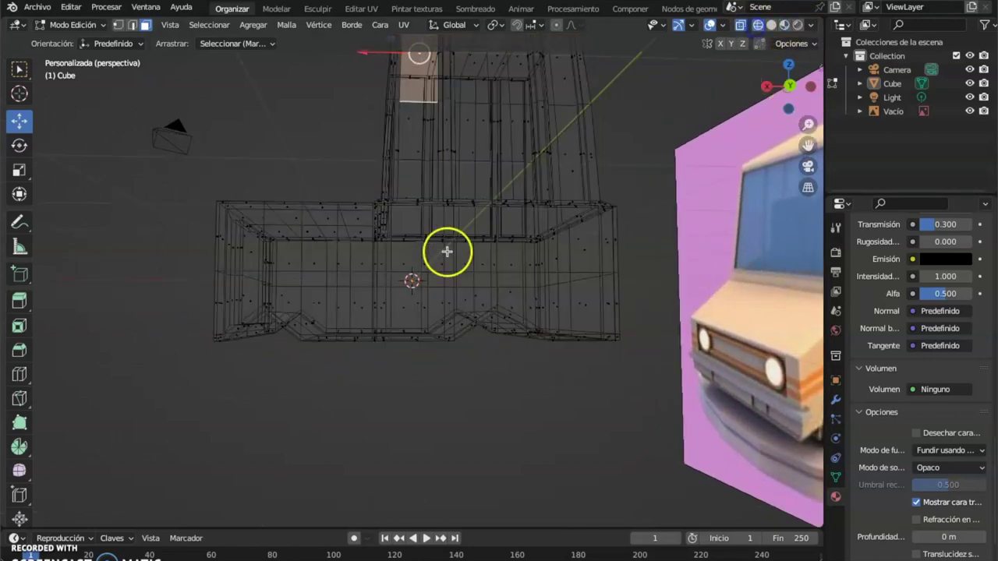
pyautogui.moveTo(279, 356); pyautogui.dragTo(293, 364, button='middle')
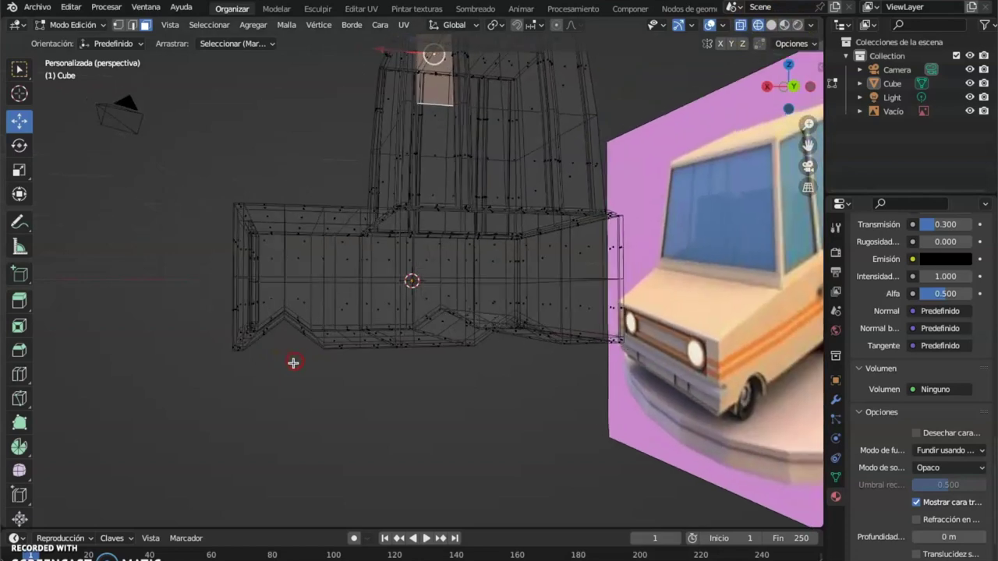
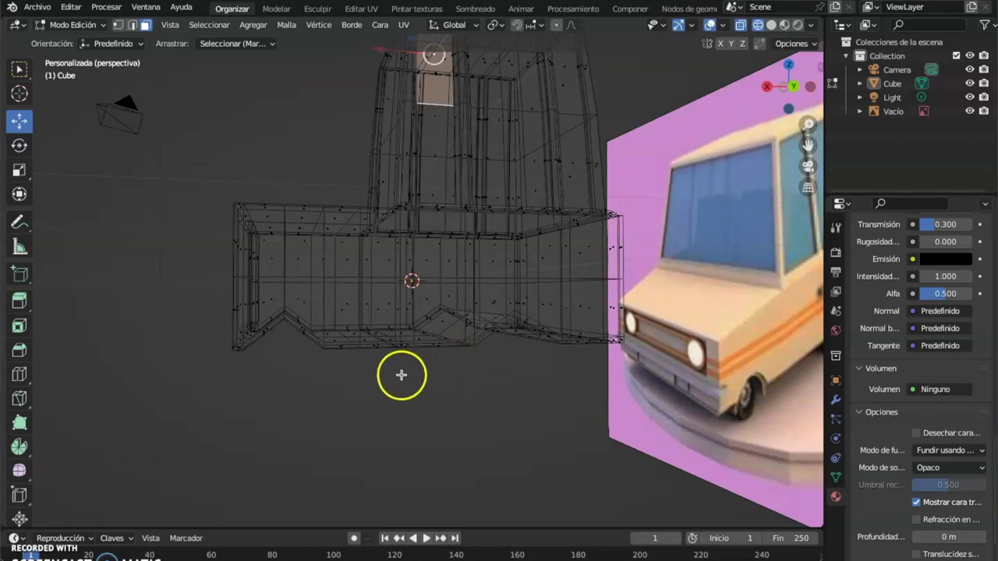
# - Add a vertical edge loop near the left end of the lower van body
pyautogui.scroll(-2, 471, 259)
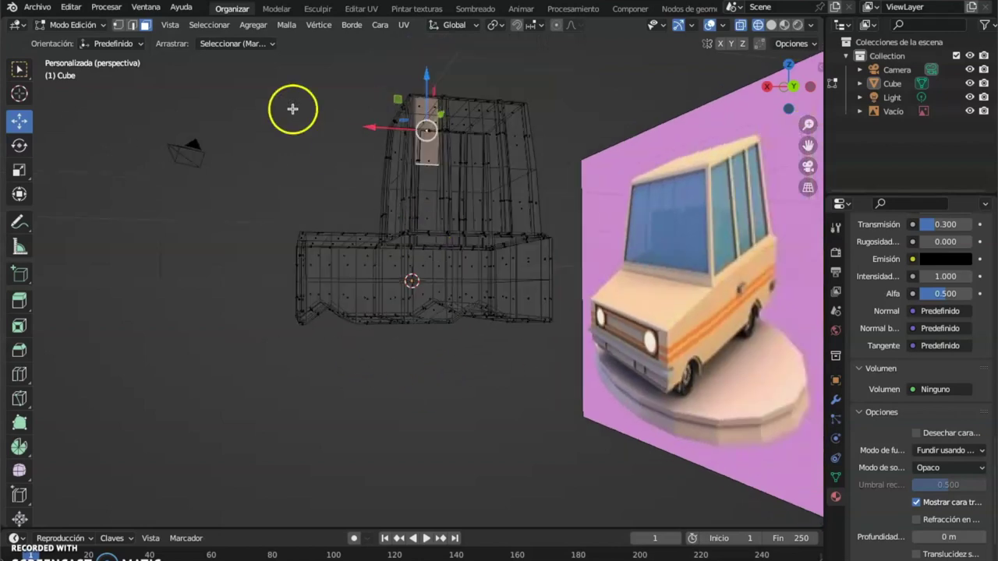
pyautogui.click(132, 24)
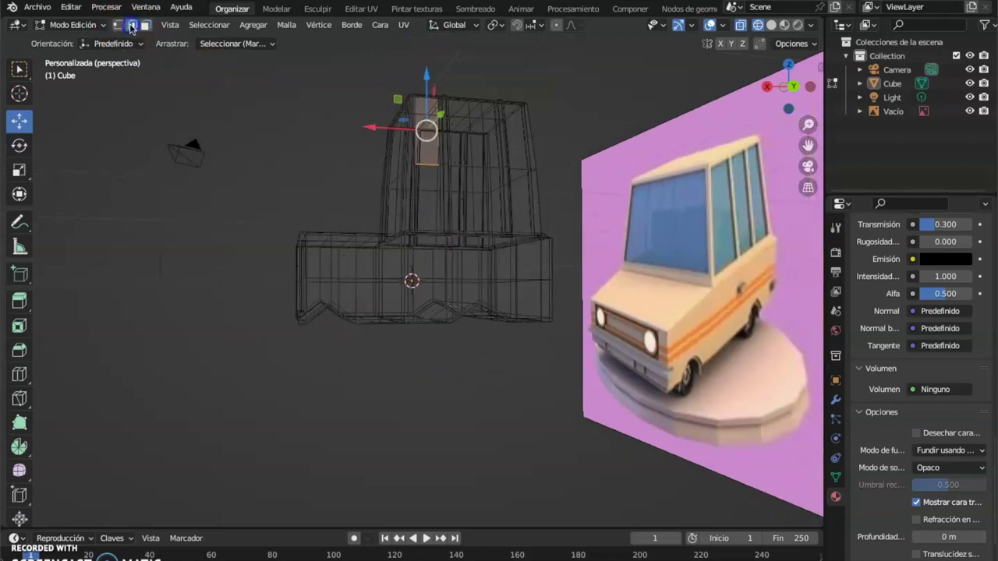
pyautogui.click(20, 374)
pyautogui.moveTo(412, 291); pyautogui.dragTo(442, 290, button='middle')
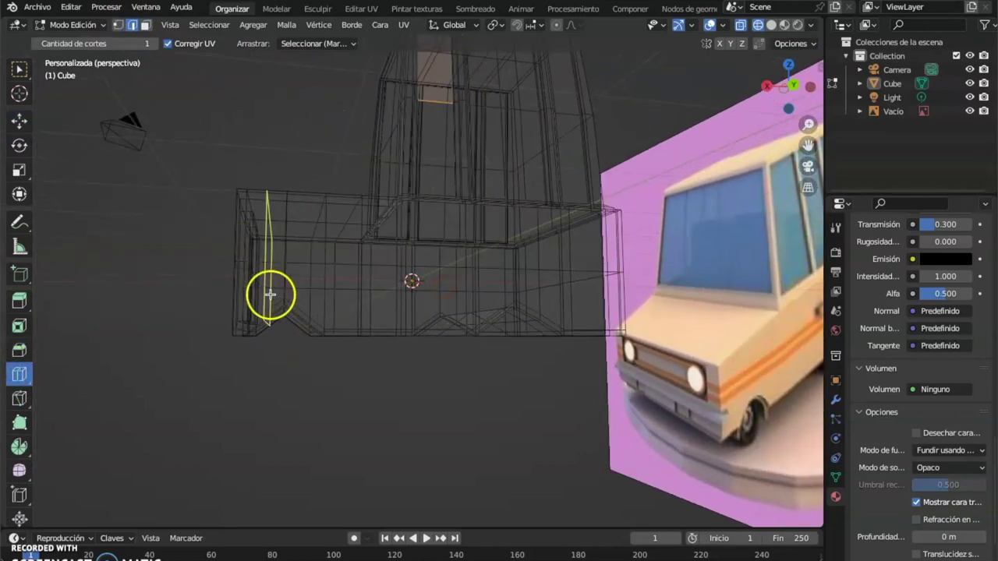
pyautogui.click(277, 312)
# - Add a second vertical edge loop near the middle, then return to vertex select and the Select tool
pyautogui.moveTo(301, 312); pyautogui.dragTo(437, 309, button='middle')
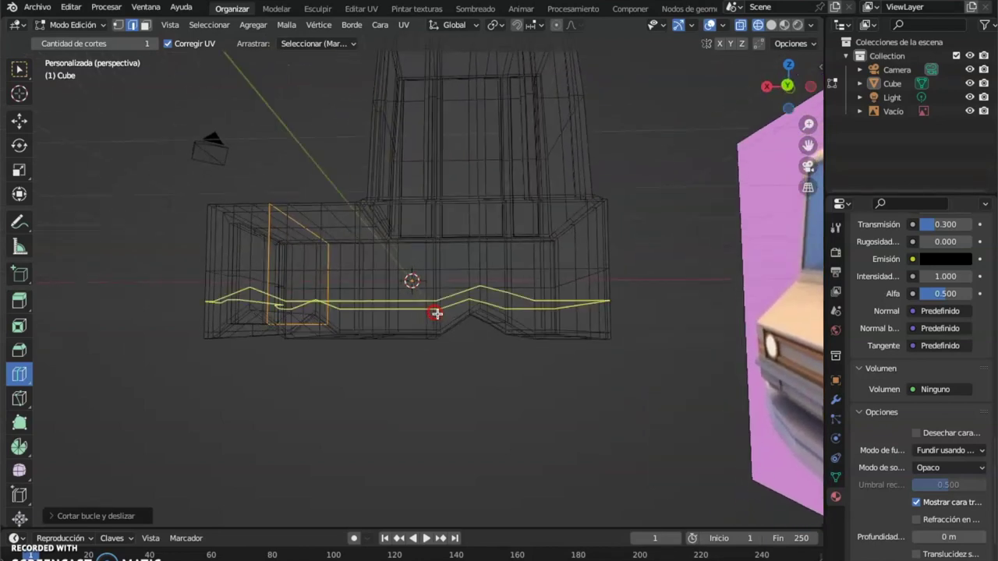
pyautogui.moveTo(521, 318); pyautogui.dragTo(502, 349, button='middle')
pyautogui.click(487, 312)
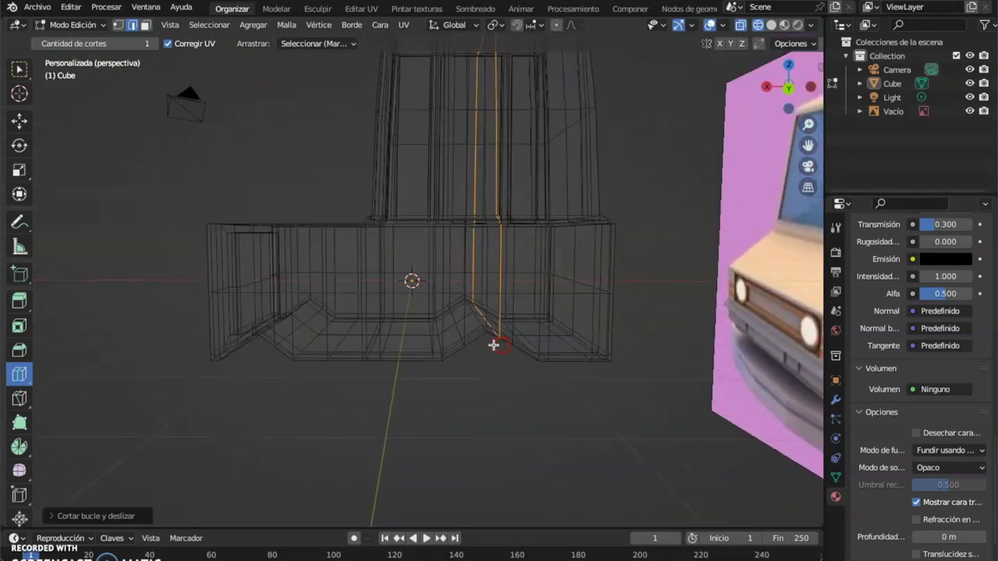
pyautogui.click(118, 24)
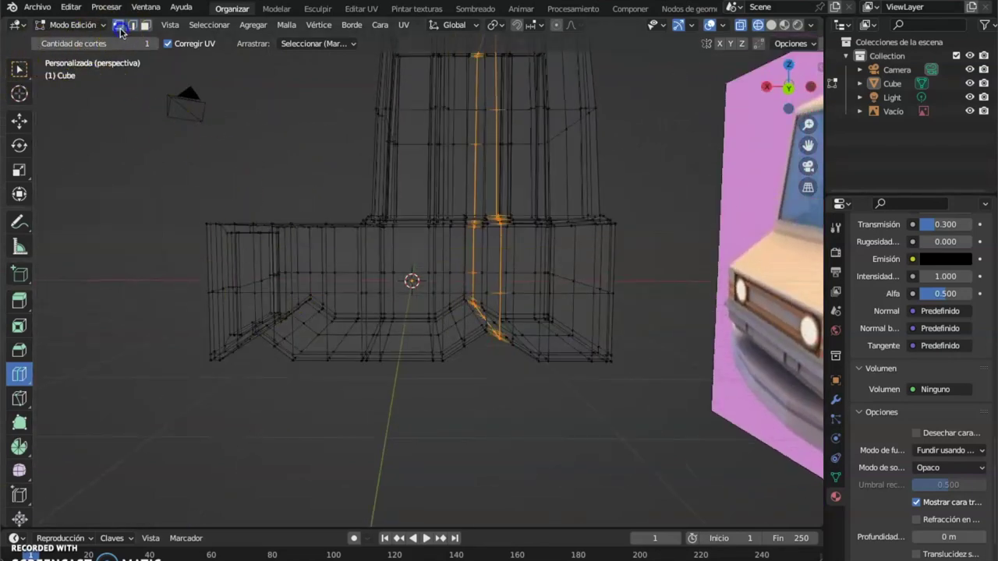
pyautogui.moveTo(245, 341)
pyautogui.mouseDown(button='middle')
pyautogui.moveTo(256, 323)
pyautogui.moveTo(250, 312)
pyautogui.moveTo(236, 341)
pyautogui.moveTo(258, 347)
pyautogui.moveTo(238, 358)
pyautogui.mouseUp(button='middle')
pyautogui.click(20, 69)
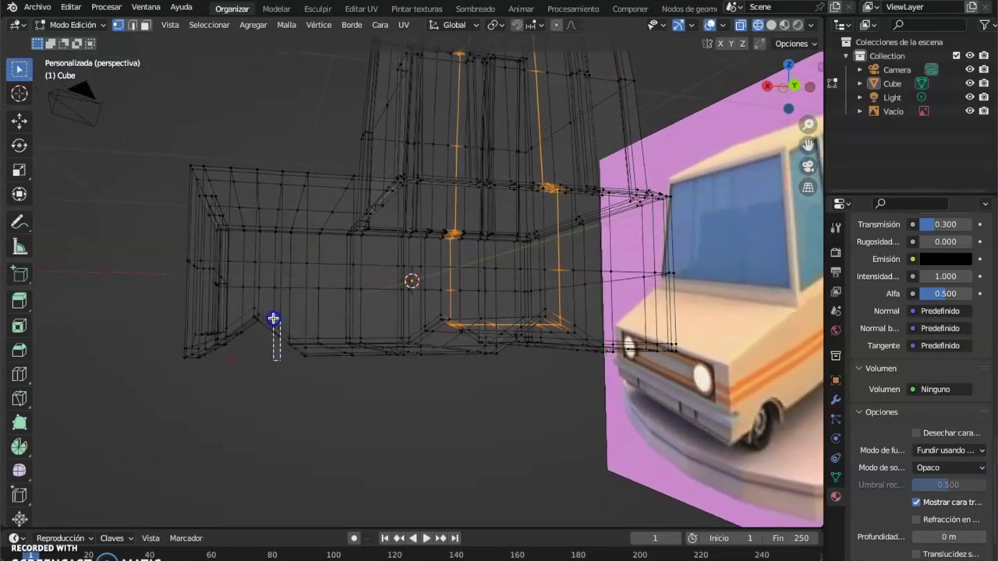
# - Raise two neighbouring edges at the front wheel arch along Z
pyautogui.click(272, 318)
pyautogui.moveTo(265, 380); pyautogui.dragTo(283, 363, button='middle')
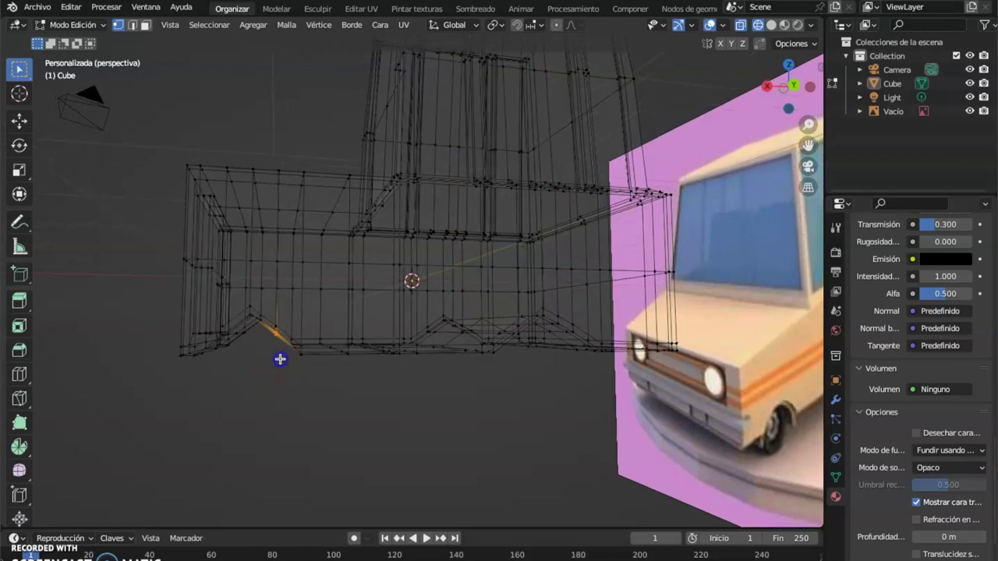
pyautogui.moveTo(248, 370); pyautogui.dragTo(138, 276, button='middle')
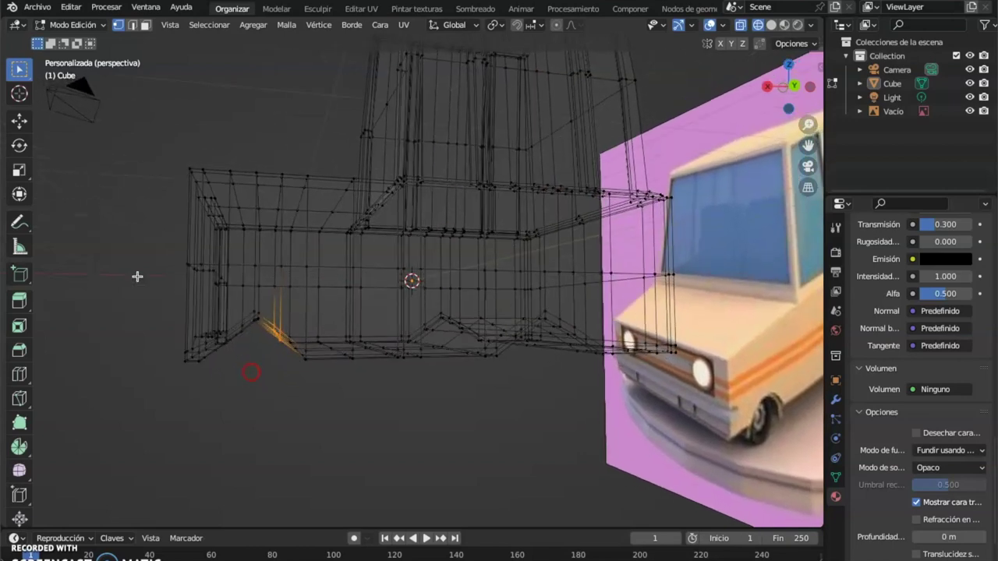
pyautogui.click(15, 122)
pyautogui.moveTo(291, 268); pyautogui.dragTo(278, 272)
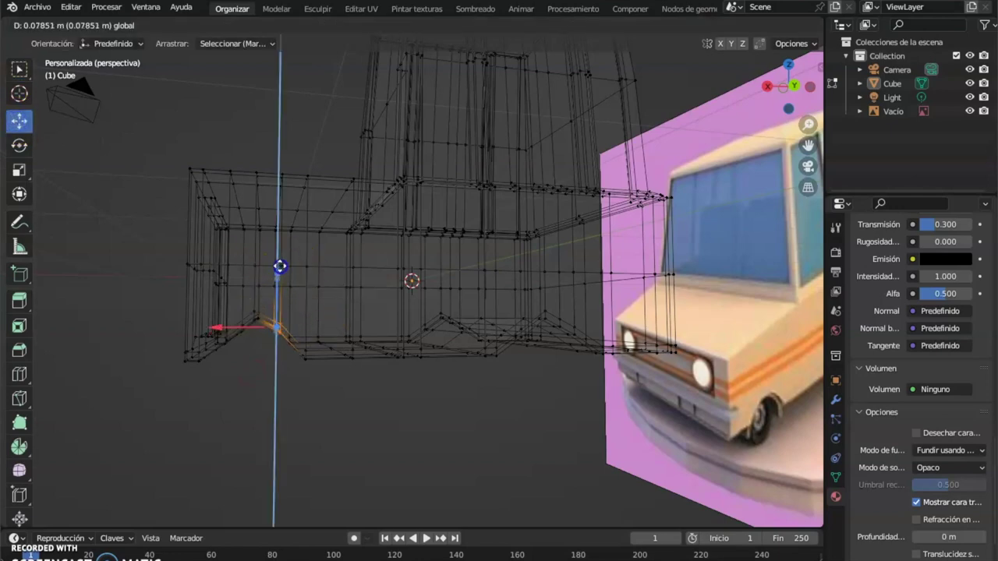
pyautogui.moveTo(281, 266); pyautogui.dragTo(260, 361)
pyautogui.moveTo(260, 361); pyautogui.dragTo(248, 360, button='middle')
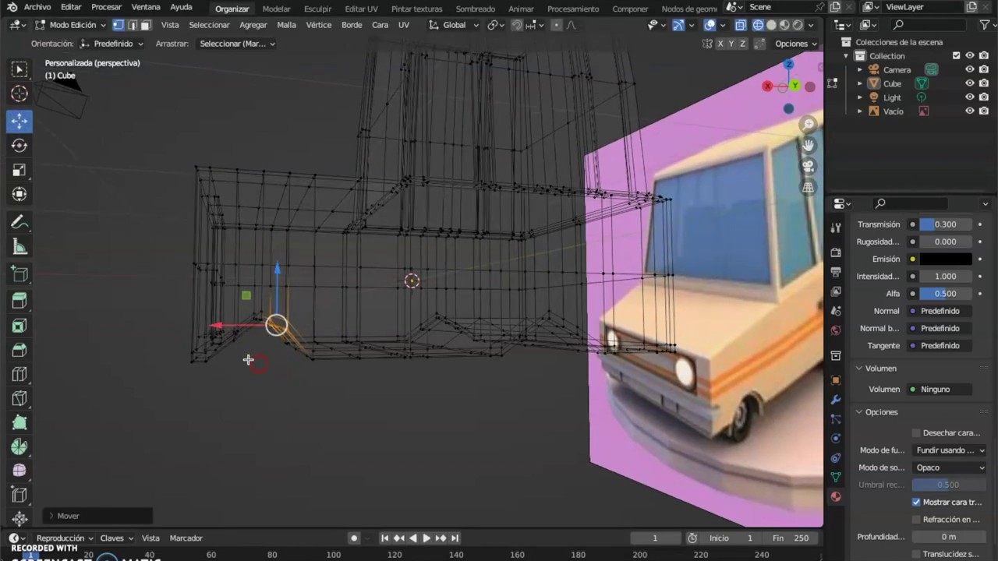
pyautogui.click(231, 320)
pyautogui.moveTo(236, 276); pyautogui.dragTo(312, 352)
pyautogui.moveTo(312, 352); pyautogui.dragTo(470, 380, button='middle')
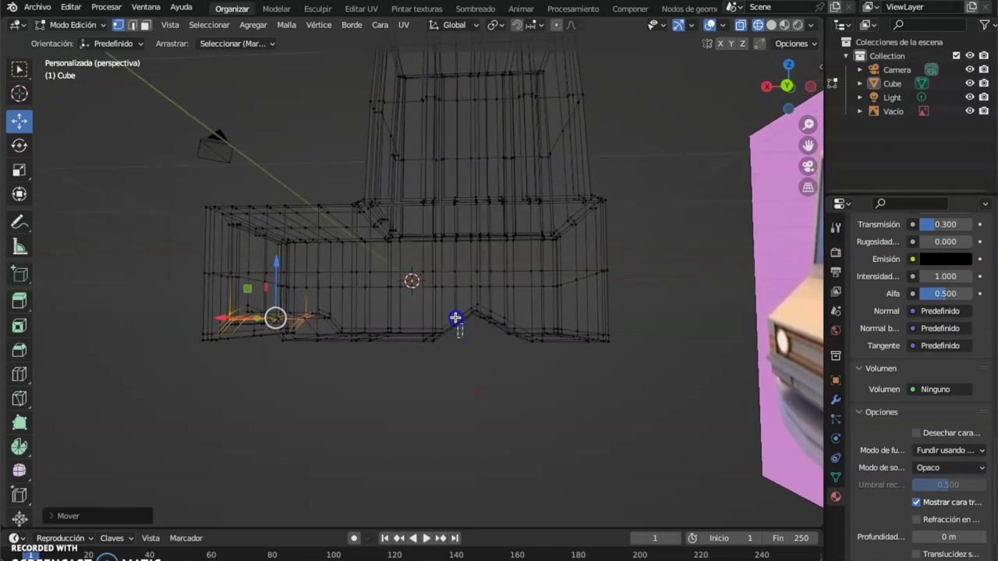
# - Raise the vertex groups at the middle wheel arch upward along Z
pyautogui.moveTo(452, 308); pyautogui.dragTo(453, 308)
pyautogui.click(458, 270)
pyautogui.moveTo(458, 268); pyautogui.dragTo(503, 334)
pyautogui.moveTo(495, 337); pyautogui.dragTo(490, 338, button='middle')
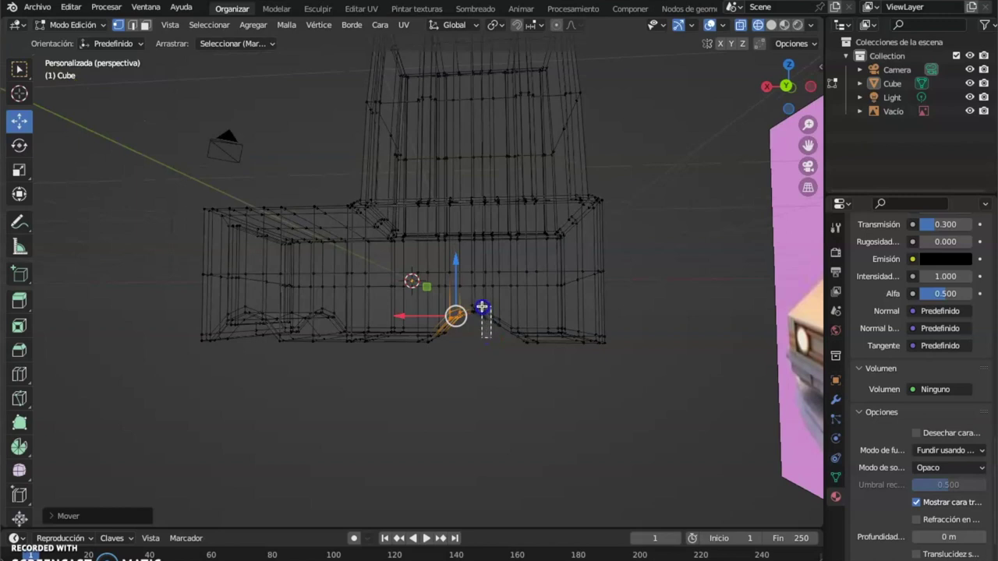
pyautogui.moveTo(482, 307); pyautogui.dragTo(482, 305)
pyautogui.moveTo(484, 266); pyautogui.dragTo(519, 334)
pyautogui.moveTo(503, 346); pyautogui.dragTo(501, 345, button='middle')
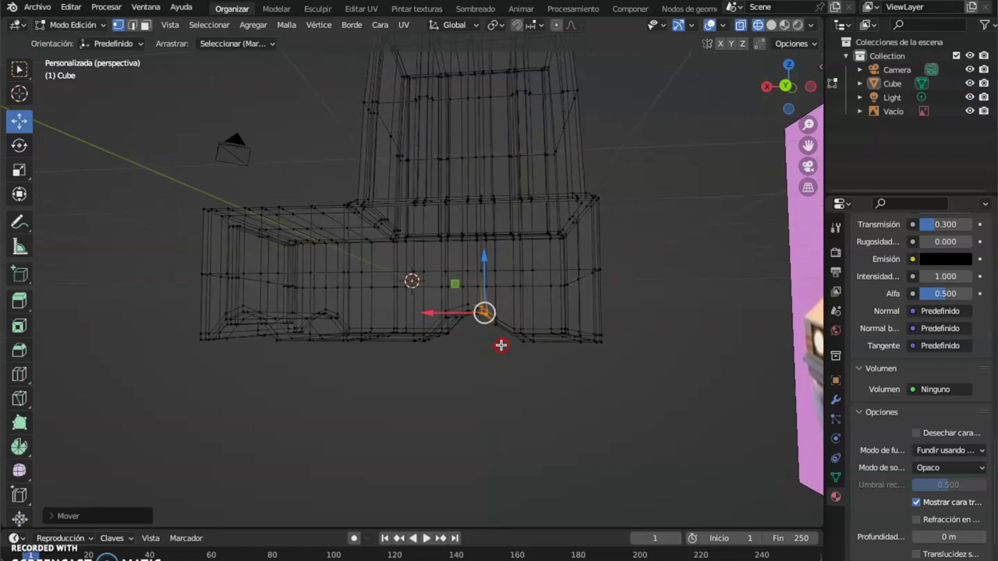
pyautogui.moveTo(494, 269); pyautogui.dragTo(499, 262)
pyautogui.moveTo(441, 350); pyautogui.dragTo(546, 428, button='middle')
pyautogui.moveTo(313, 387); pyautogui.dragTo(149, 268, button='middle')
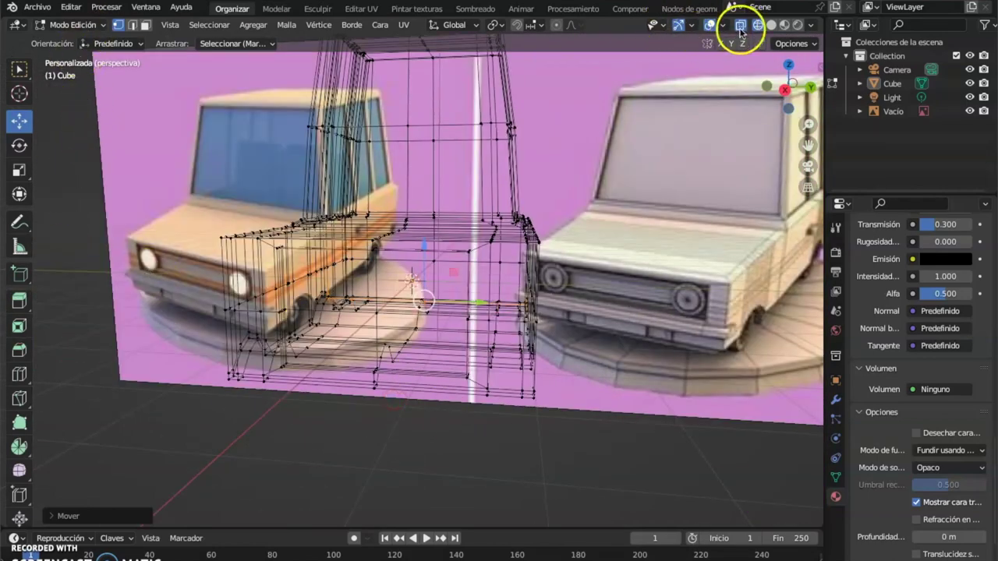
# - Switch to Solid shading and inspect the van body's wheel cutouts from several angles
pyautogui.click(773, 27)
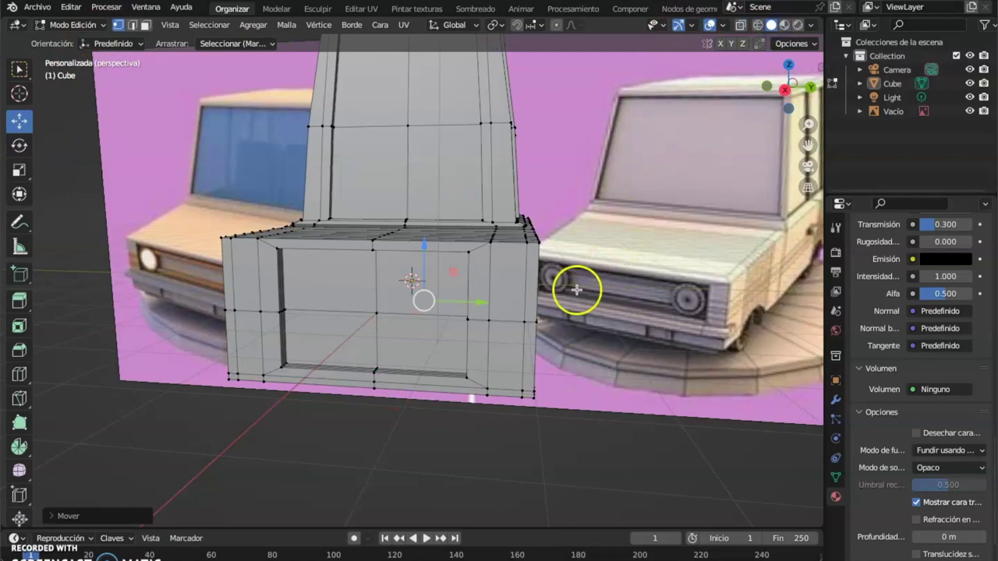
pyautogui.moveTo(592, 287); pyautogui.dragTo(530, 279, button='middle')
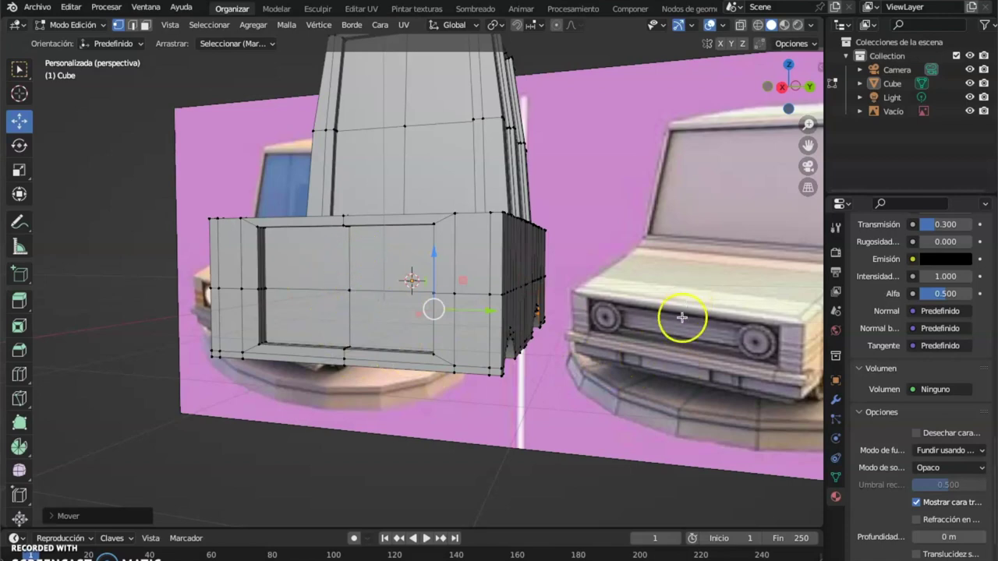
pyautogui.moveTo(369, 249); pyautogui.dragTo(376, 303, button='middle')
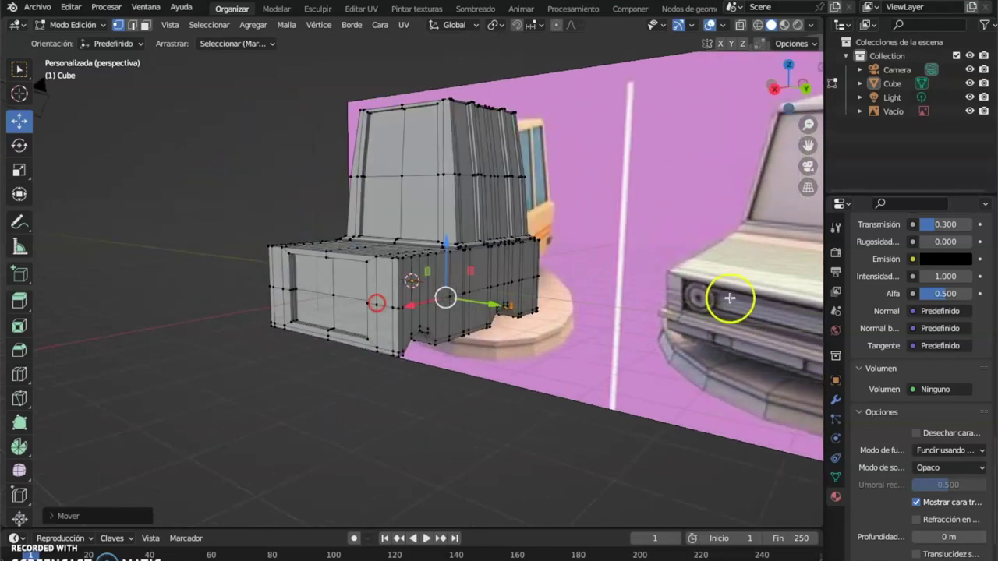
pyautogui.moveTo(731, 296); pyautogui.dragTo(667, 288, button='middle')
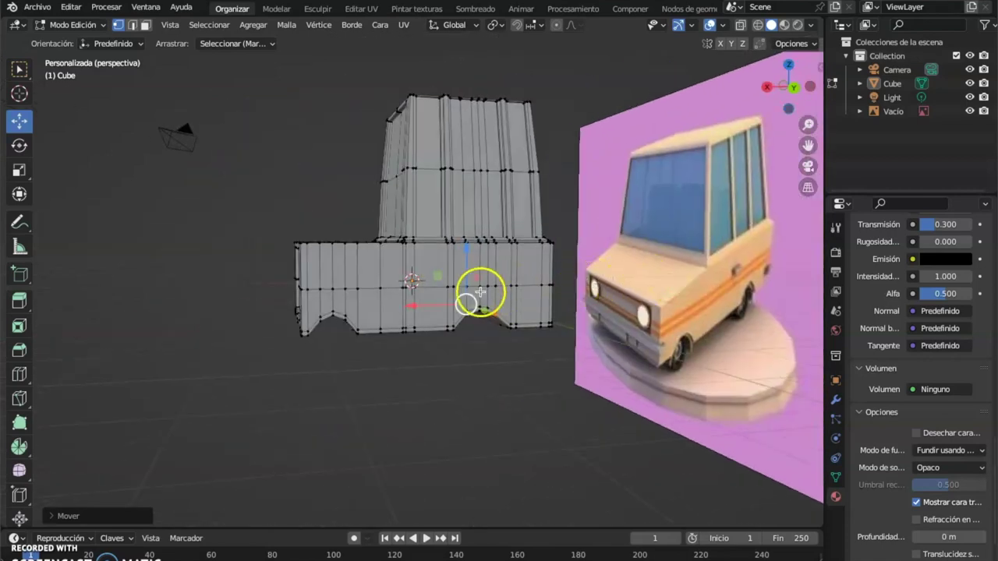
pyautogui.moveTo(481, 292); pyautogui.dragTo(498, 317, button='middle')
pyautogui.moveTo(392, 320); pyautogui.dragTo(429, 352, button='middle')
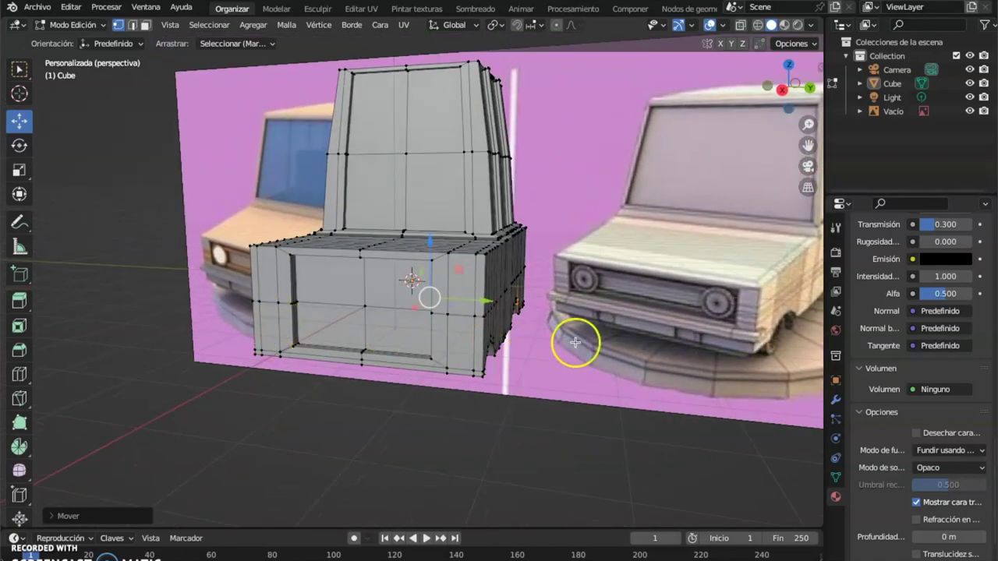
pyautogui.moveTo(453, 347); pyautogui.dragTo(467, 414, button='middle')
pyautogui.moveTo(517, 390); pyautogui.dragTo(567, 379, button='middle')
pyautogui.moveTo(463, 340); pyautogui.dragTo(452, 338, button='middle')
pyautogui.moveTo(652, 323); pyautogui.dragTo(632, 308, button='middle')
pyautogui.moveTo(523, 241); pyautogui.dragTo(625, 304, button='middle')
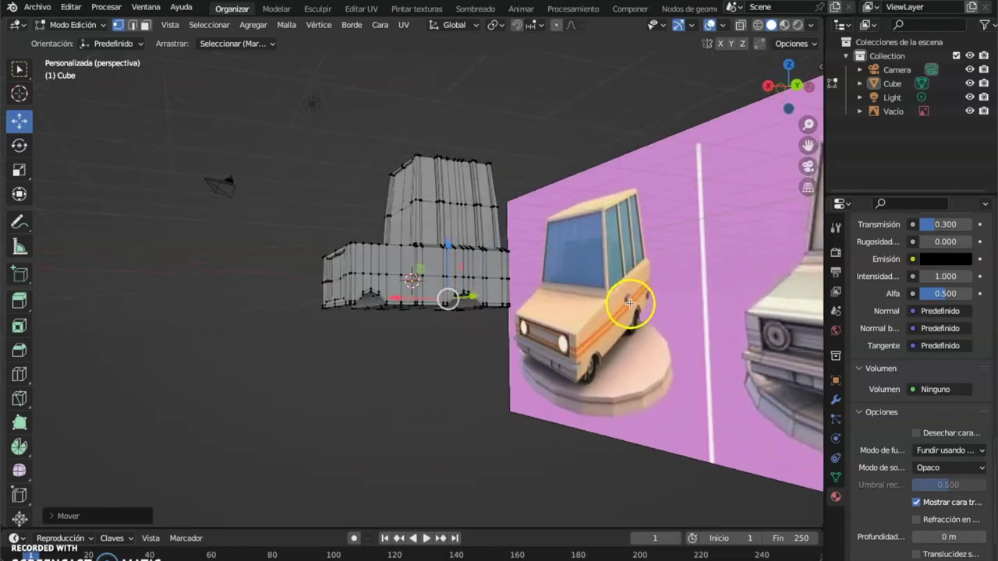
pyautogui.moveTo(610, 337); pyautogui.dragTo(600, 356, button='middle')
pyautogui.moveTo(538, 374); pyautogui.dragTo(516, 355, button='middle')
# - Return to box selection and switch from Modo Edición to Modo Objeto
pyautogui.click(20, 69)
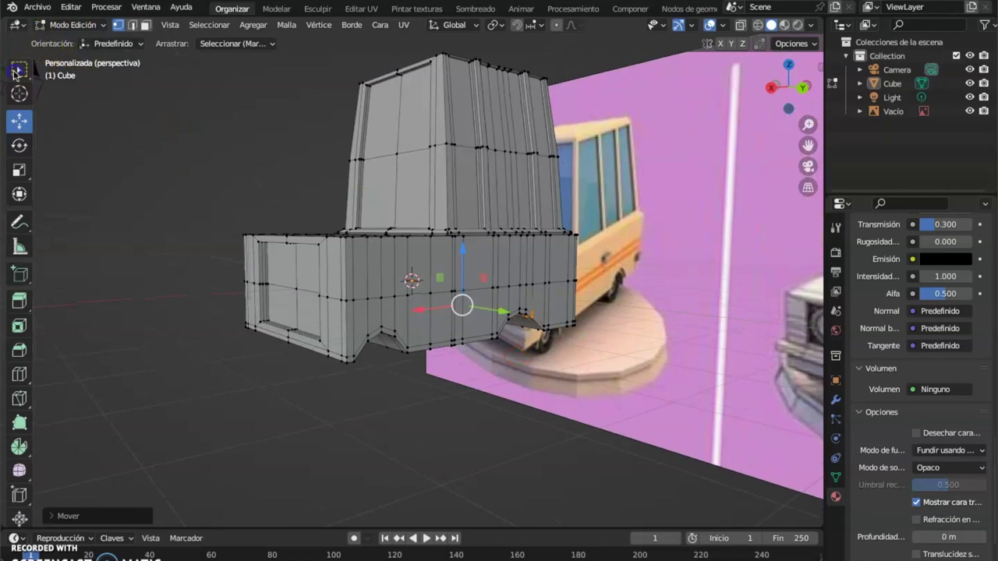
pyautogui.click(73, 24)
pyautogui.click(75, 40)
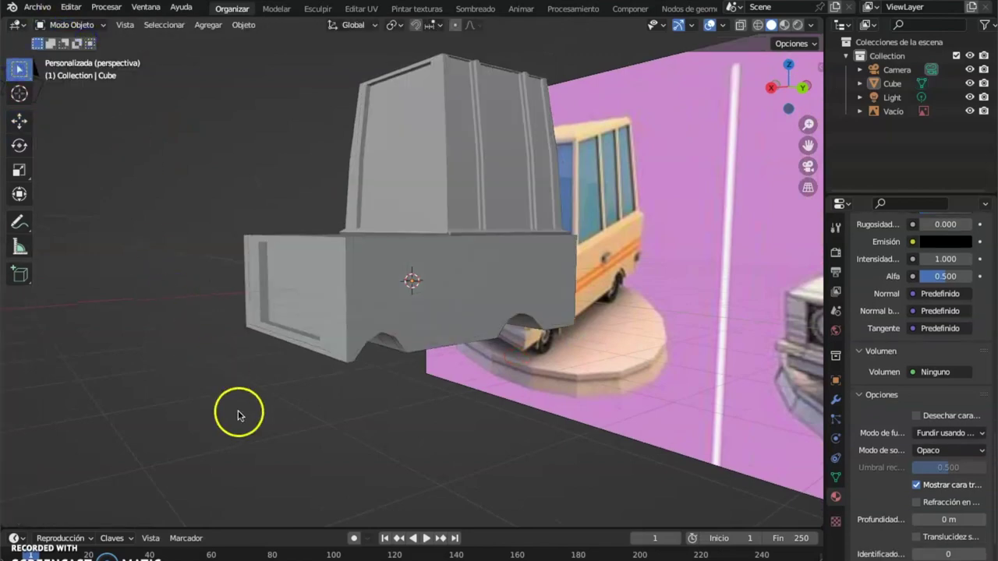
# - Add a new cube, move it left along X, and shrink it
pyautogui.scroll(-2, 256, 419)
pyautogui.moveTo(285, 403)
pyautogui.mouseDown(button='middle')
pyautogui.moveTo(597, 379)
pyautogui.moveTo(516, 392)
pyautogui.moveTo(330, 383)
pyautogui.moveTo(273, 406)
pyautogui.moveTo(309, 416)
pyautogui.moveTo(274, 414)
pyautogui.mouseUp(button='middle')
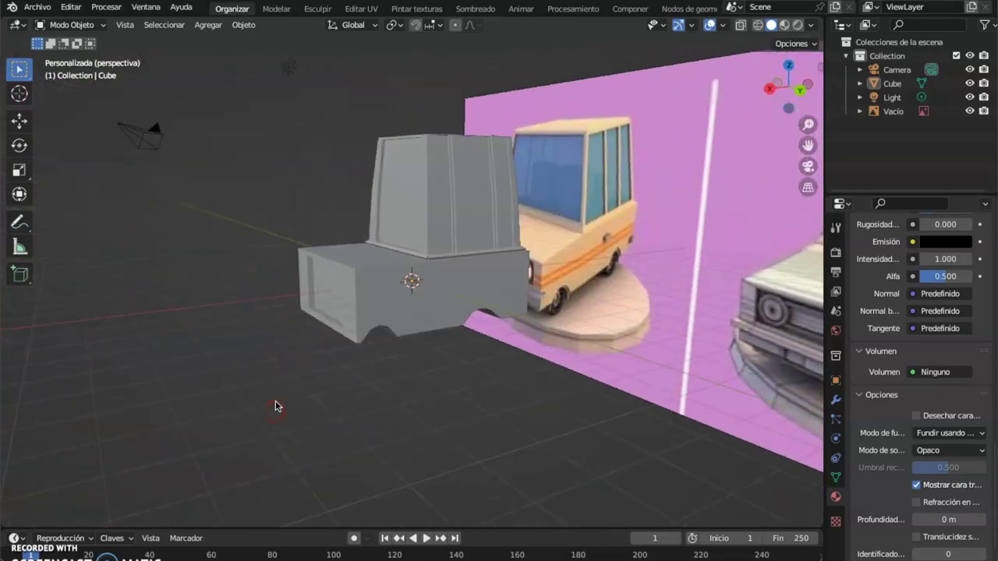
pyautogui.click(207, 25)
pyautogui.moveTo(293, 41)
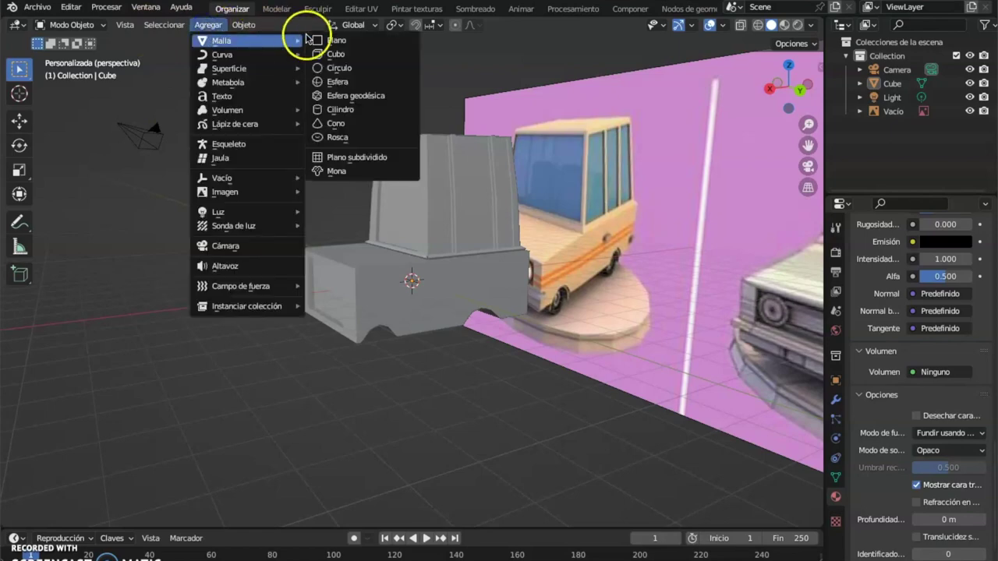
pyautogui.click(349, 56)
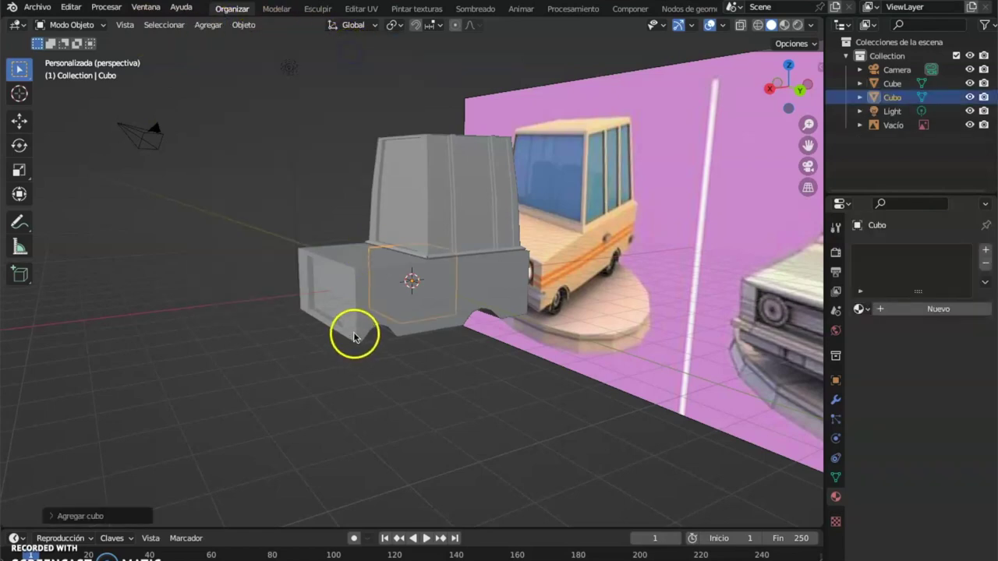
pyautogui.click(19, 121)
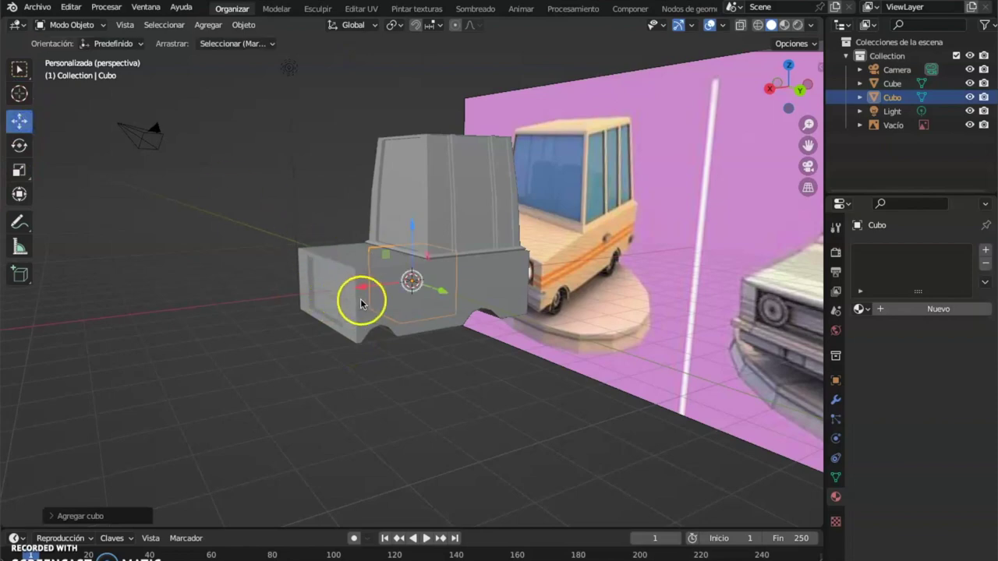
pyautogui.moveTo(363, 290); pyautogui.dragTo(199, 309)
pyautogui.moveTo(199, 309); pyautogui.dragTo(267, 307, button='middle')
pyautogui.press('s')
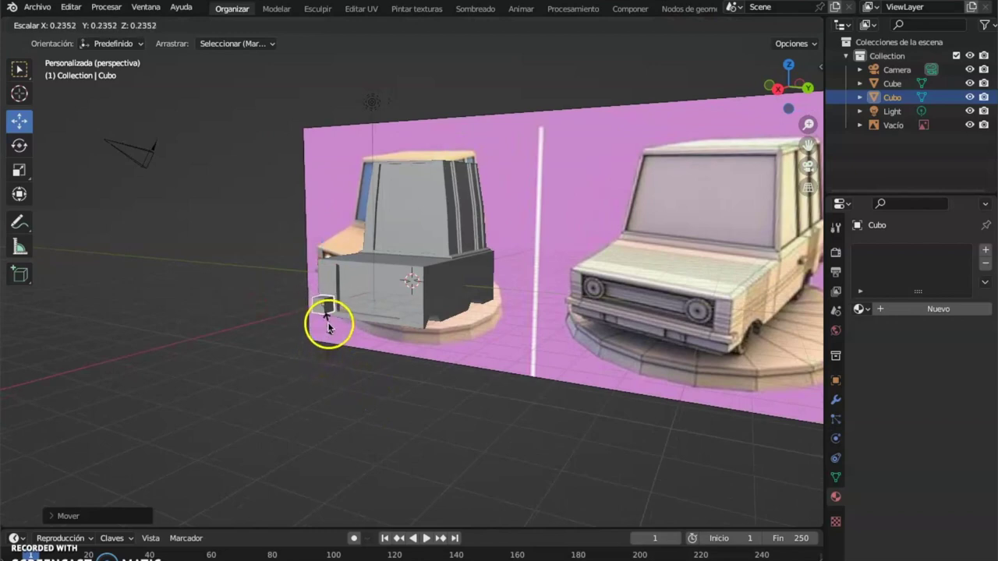
pyautogui.click(328, 326)
# - Scale the cube into a thin bar, shrinking it to about 0.84 and stretching along Y
pyautogui.click(20, 169)
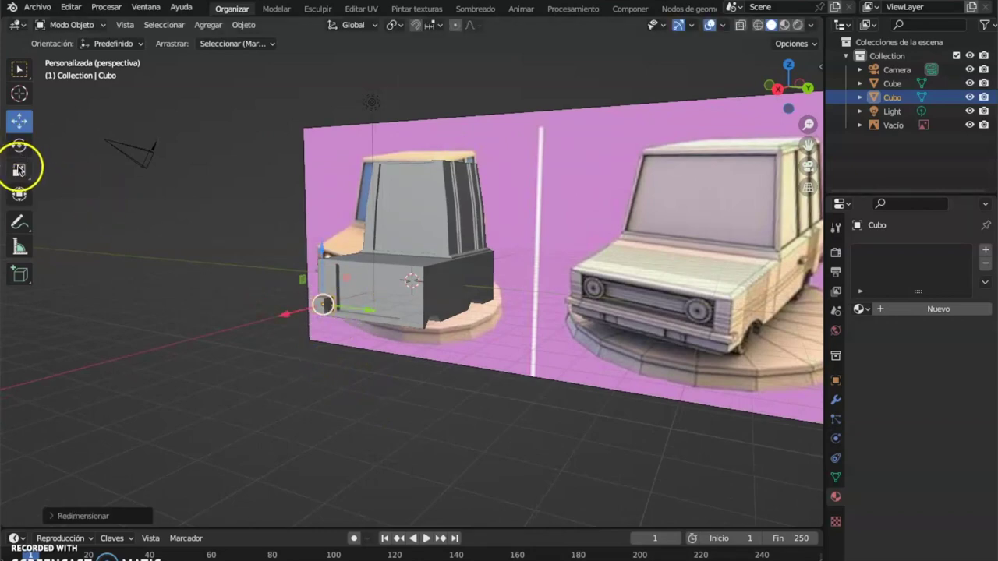
pyautogui.moveTo(370, 310); pyautogui.dragTo(485, 278)
pyautogui.moveTo(486, 279); pyautogui.dragTo(426, 261, button='middle')
pyautogui.moveTo(409, 299); pyautogui.dragTo(445, 343, button='middle')
pyautogui.press('s')
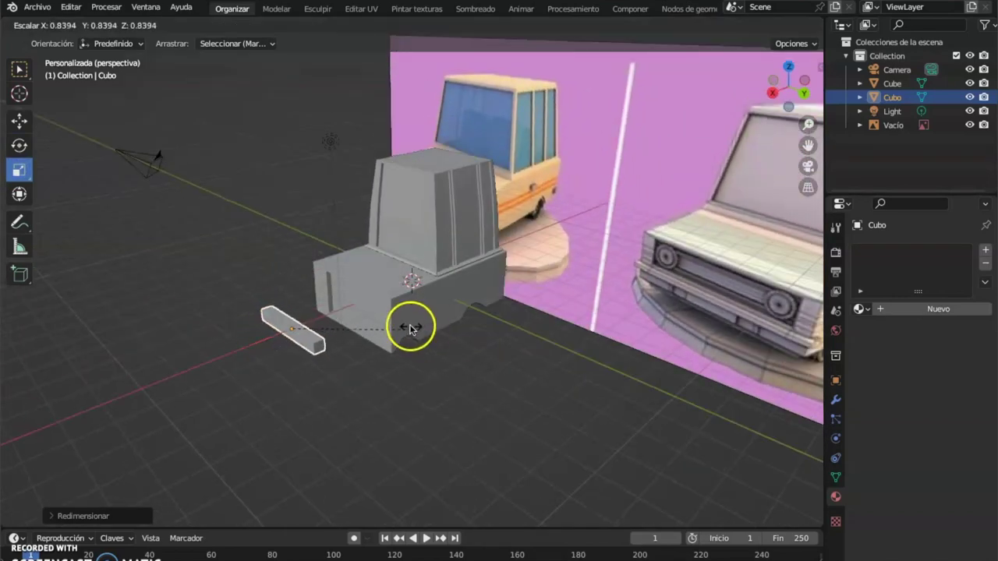
pyautogui.click(345, 304)
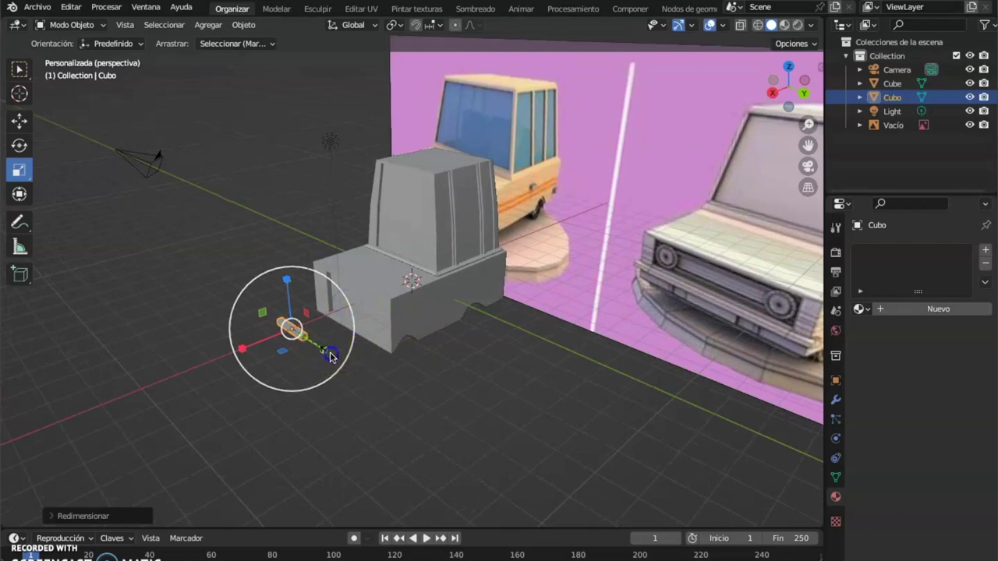
pyautogui.moveTo(330, 353); pyautogui.dragTo(375, 392)
pyautogui.moveTo(420, 429); pyautogui.dragTo(406, 405)
pyautogui.moveTo(328, 359); pyautogui.dragTo(42, 163, button='middle')
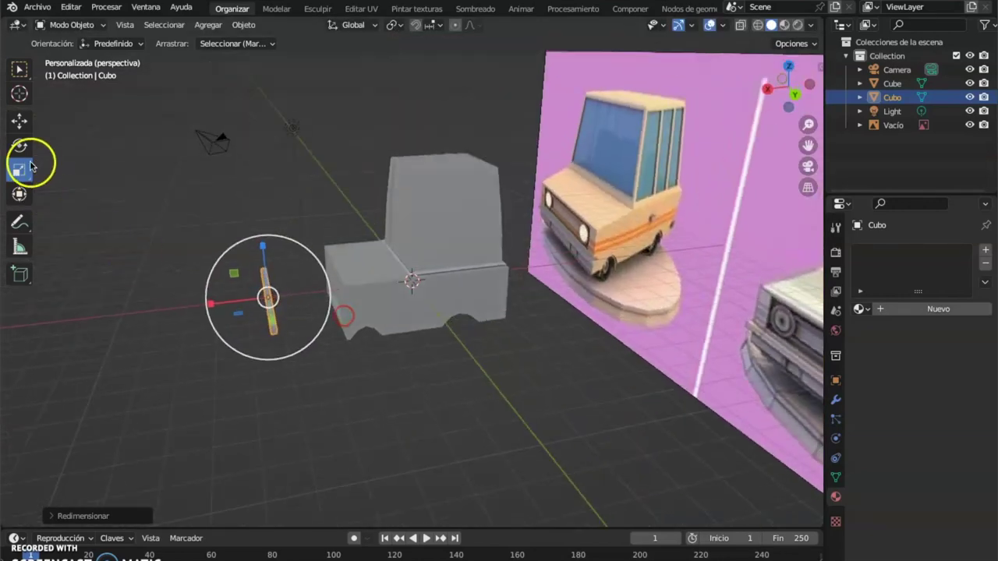
# - Position the bar along X and Z against the lower front of the van body
pyautogui.click(20, 120)
pyautogui.moveTo(218, 303); pyautogui.dragTo(304, 299)
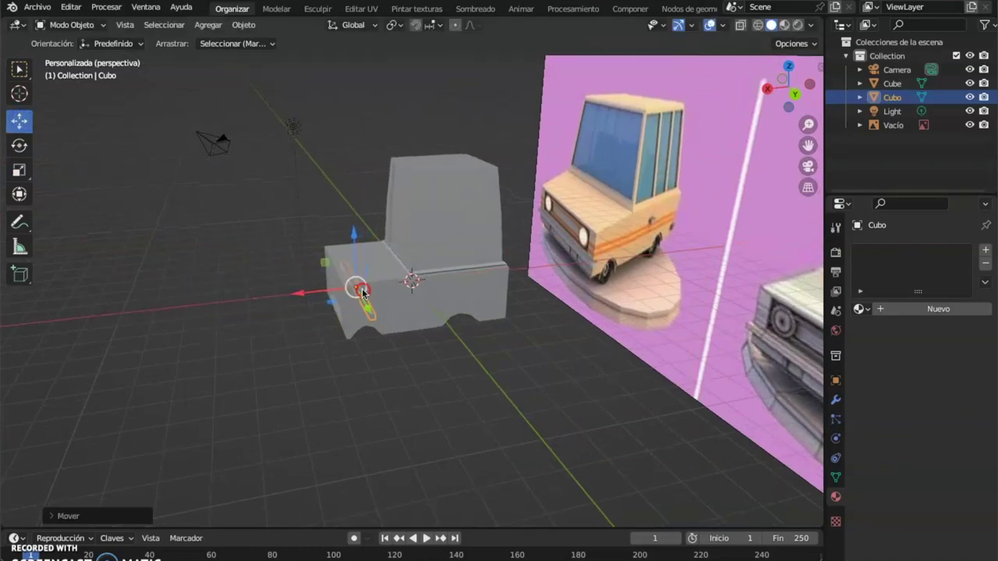
pyautogui.moveTo(468, 366); pyautogui.dragTo(405, 343, button='middle')
pyautogui.moveTo(357, 229); pyautogui.dragTo(353, 243)
pyautogui.moveTo(367, 257); pyautogui.dragTo(370, 225, button='middle')
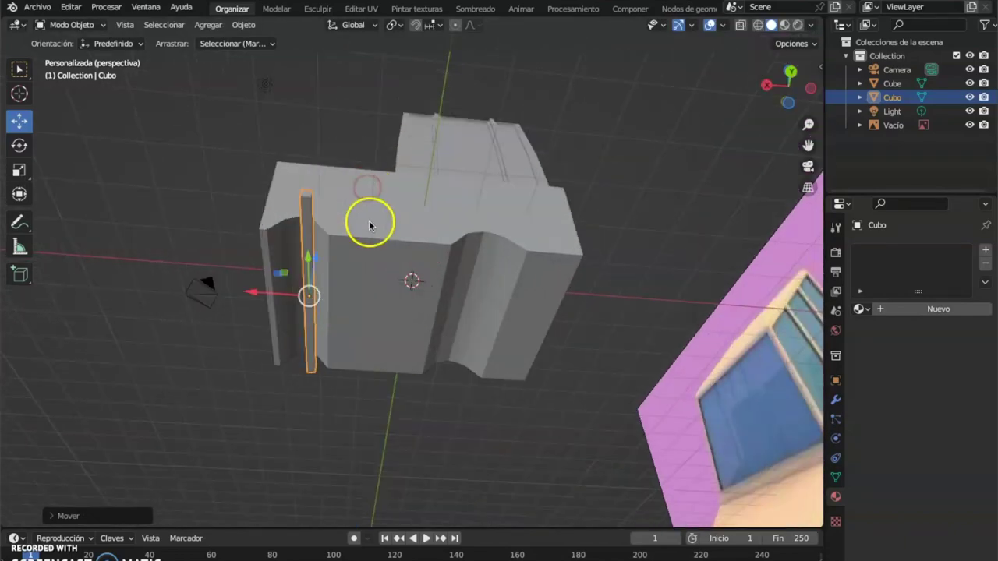
pyautogui.moveTo(259, 296); pyautogui.dragTo(241, 283)
pyautogui.moveTo(241, 283); pyautogui.dragTo(327, 360, button='middle')
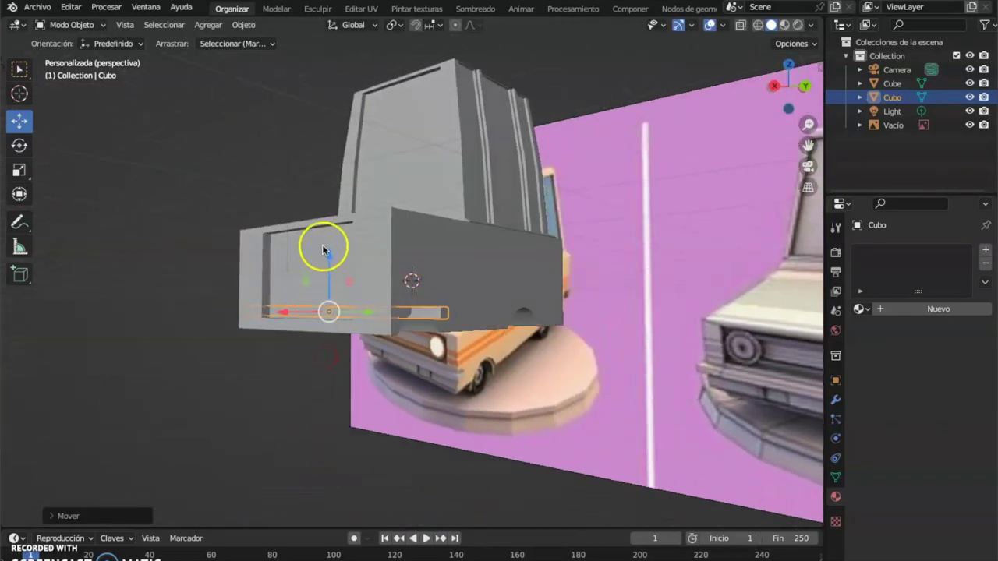
pyautogui.moveTo(324, 250); pyautogui.dragTo(332, 262)
pyautogui.moveTo(332, 262); pyautogui.dragTo(371, 352, button='middle')
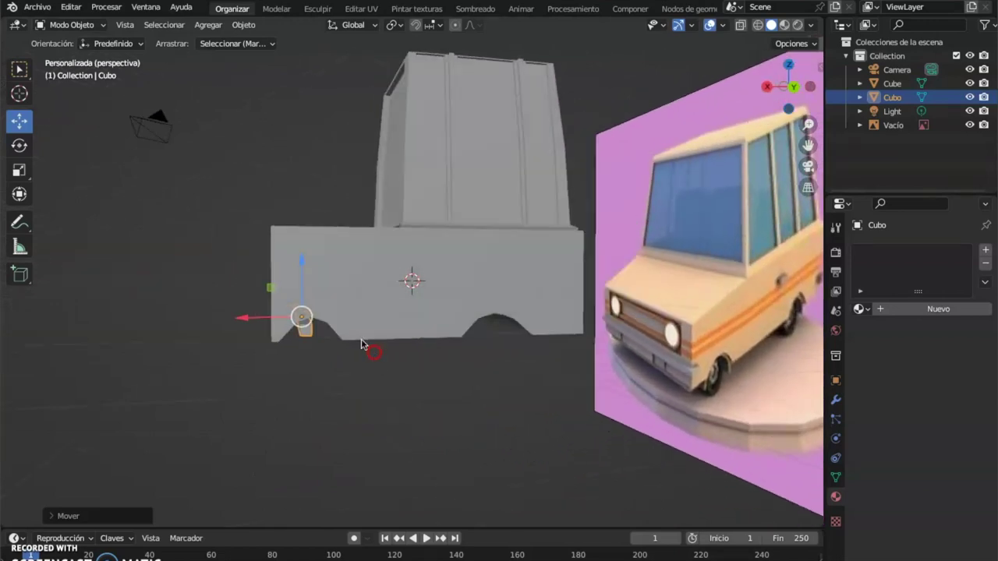
pyautogui.moveTo(242, 318); pyautogui.dragTo(250, 318)
pyautogui.moveTo(249, 318); pyautogui.dragTo(357, 179, button='middle')
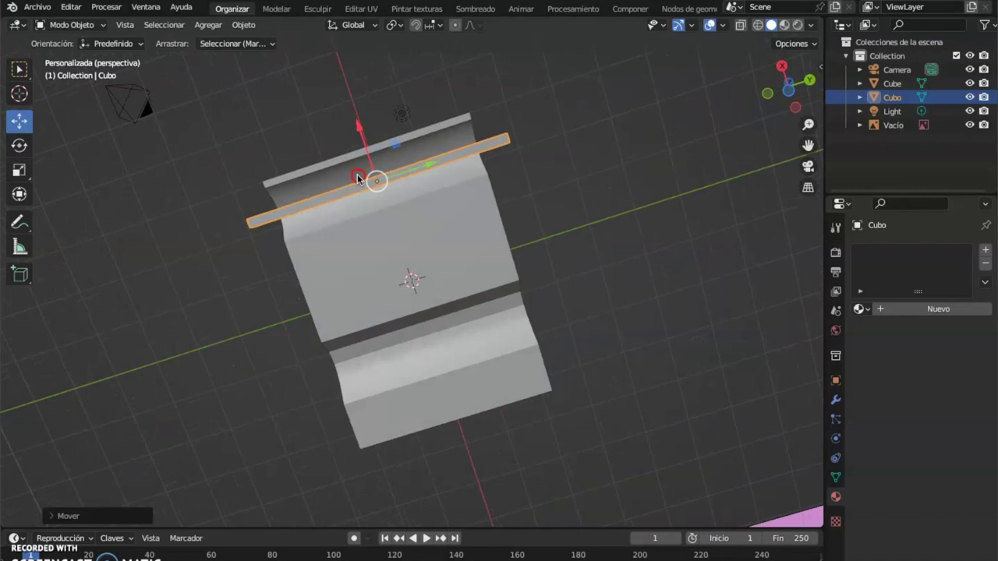
# - Shorten the bar along its length and switch it into Edit Mode
pyautogui.click(20, 169)
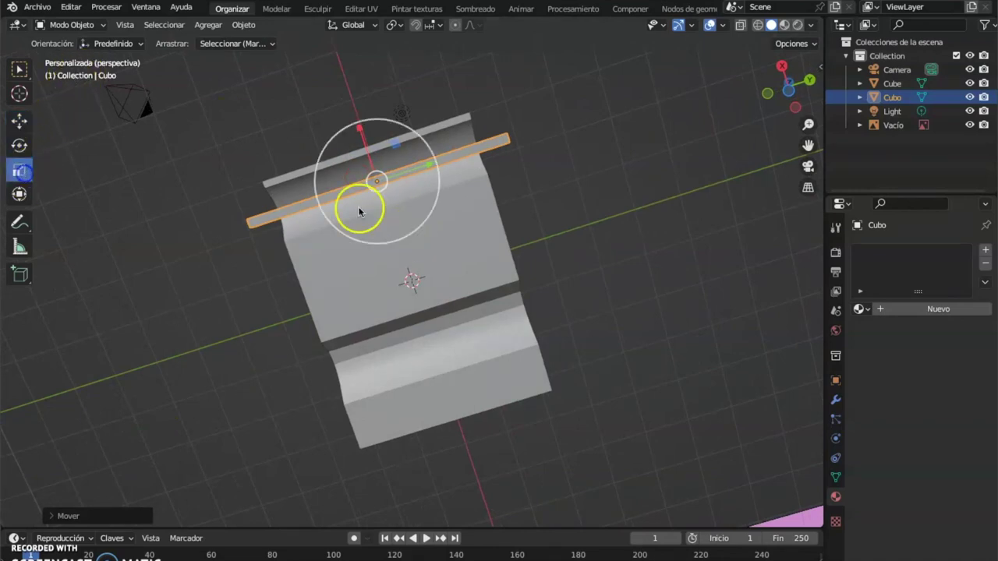
pyautogui.moveTo(425, 164); pyautogui.dragTo(412, 169)
pyautogui.moveTo(506, 179); pyautogui.dragTo(421, 270, button='middle')
pyautogui.scroll(4, 408, 304)
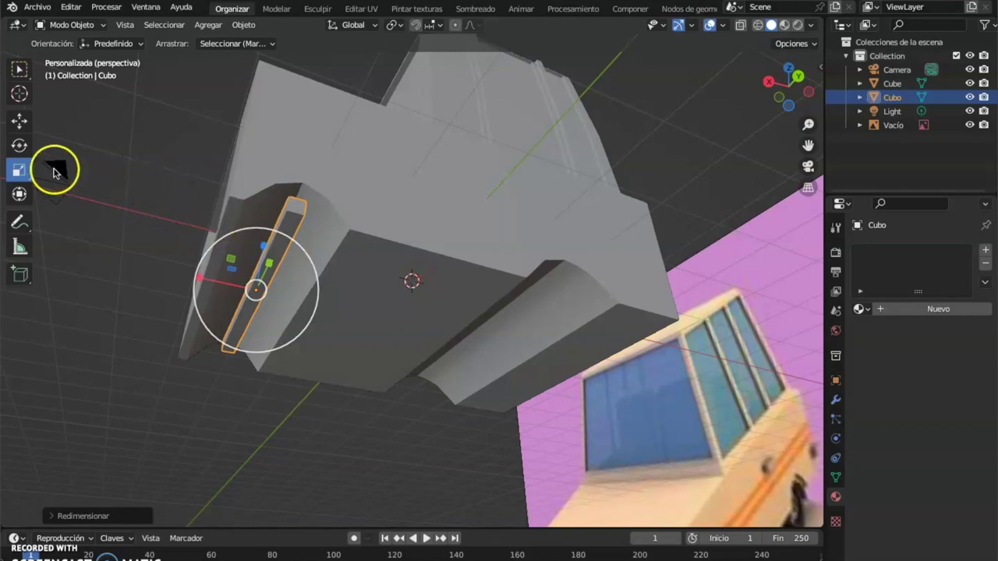
pyautogui.click(82, 25)
pyautogui.click(78, 56)
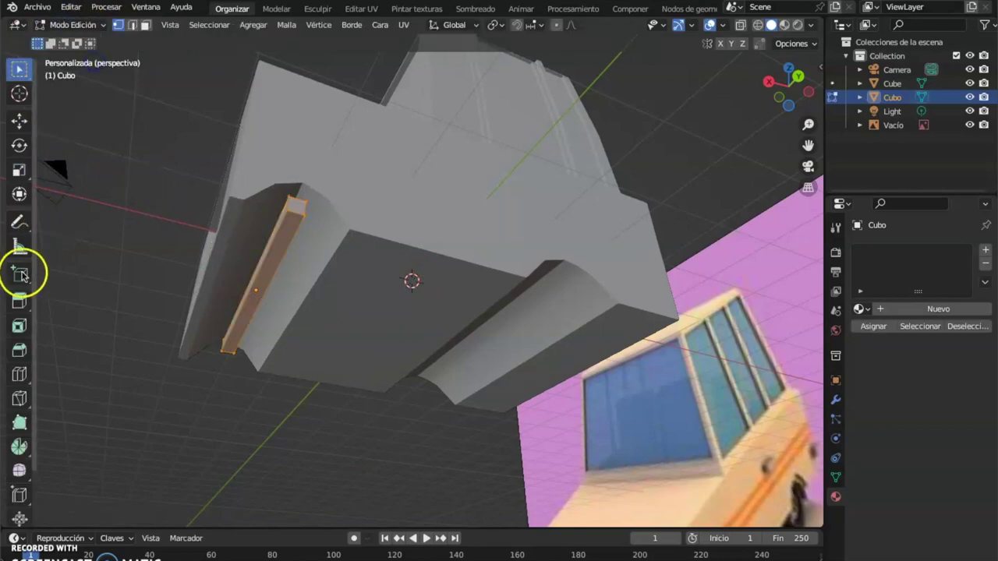
# - Loop-cut the thin bar once across its length, then return to Object Mode
pyautogui.click(19, 375)
pyautogui.click(297, 213)
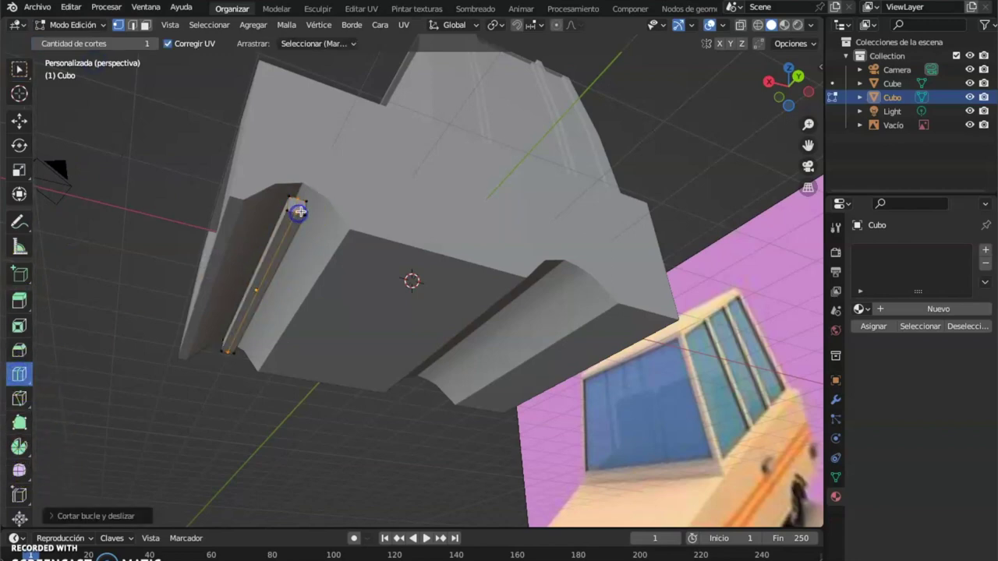
pyautogui.click(300, 199)
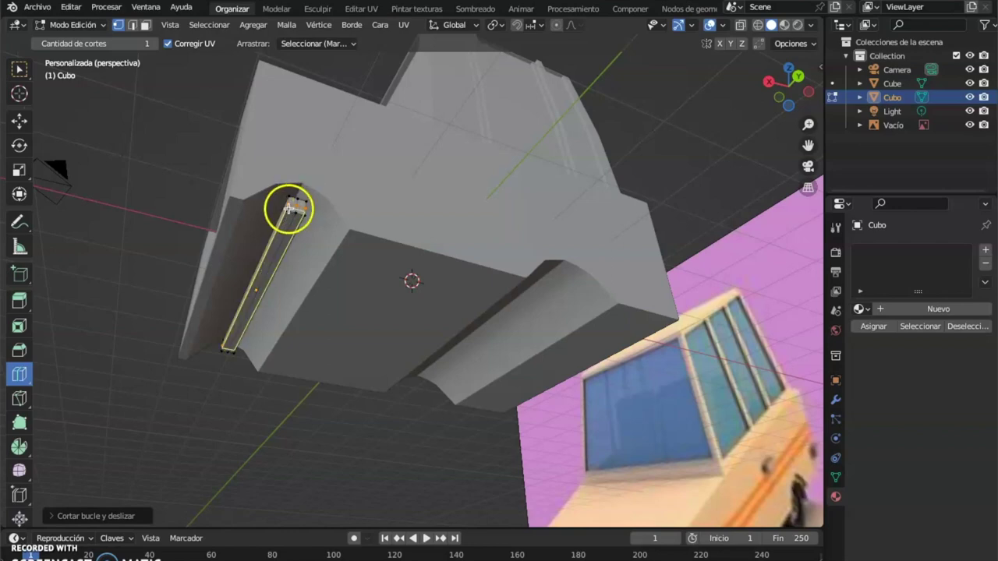
pyautogui.moveTo(289, 209); pyautogui.dragTo(263, 279)
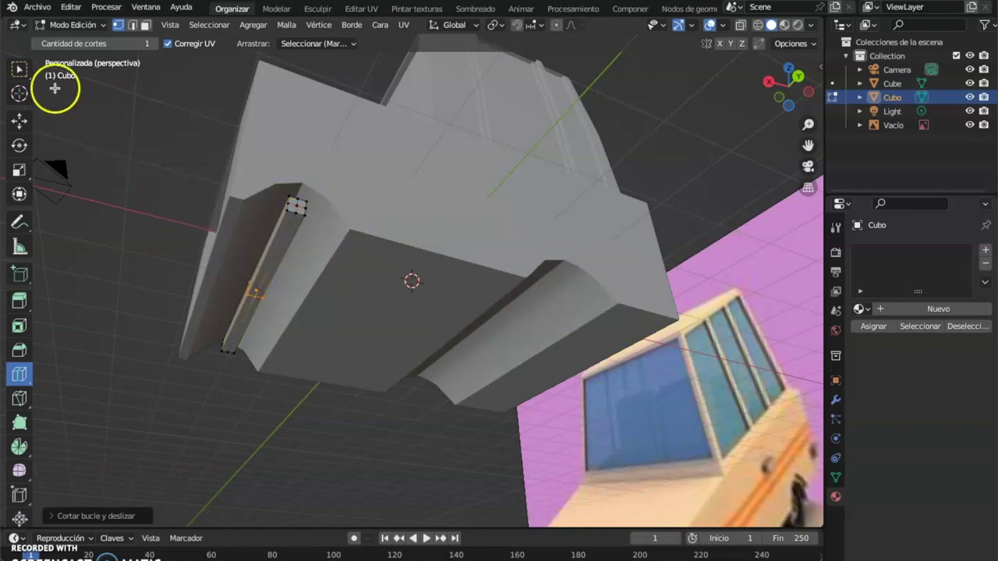
pyautogui.click(20, 70)
pyautogui.moveTo(283, 251); pyautogui.dragTo(285, 281, button='middle')
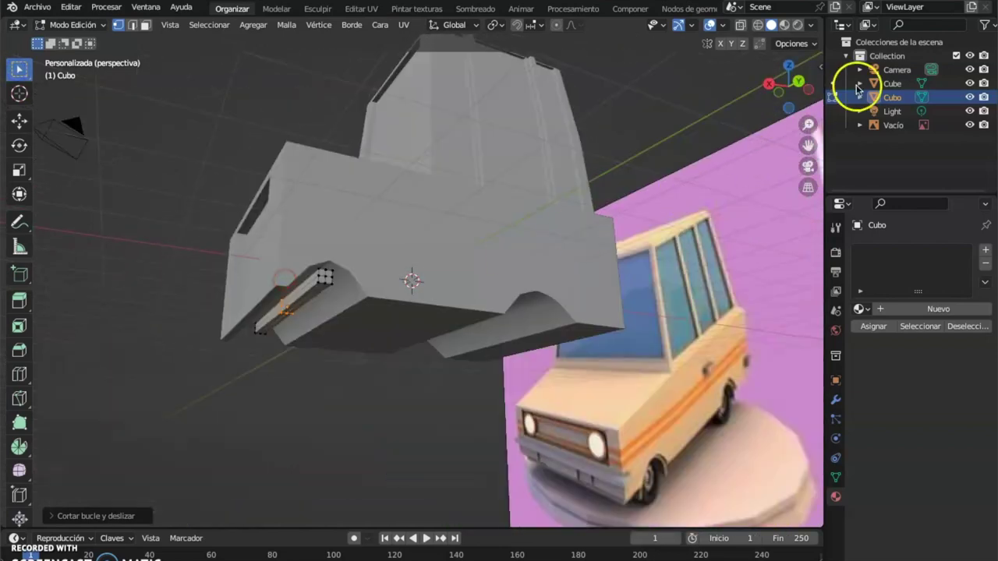
pyautogui.click(65, 25)
pyautogui.click(80, 40)
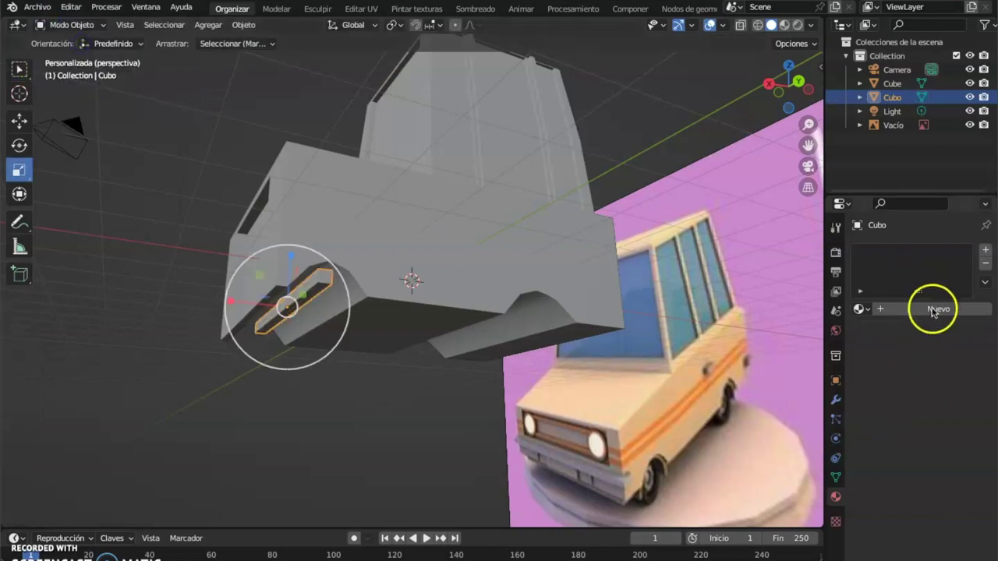
pyautogui.click(835, 399)
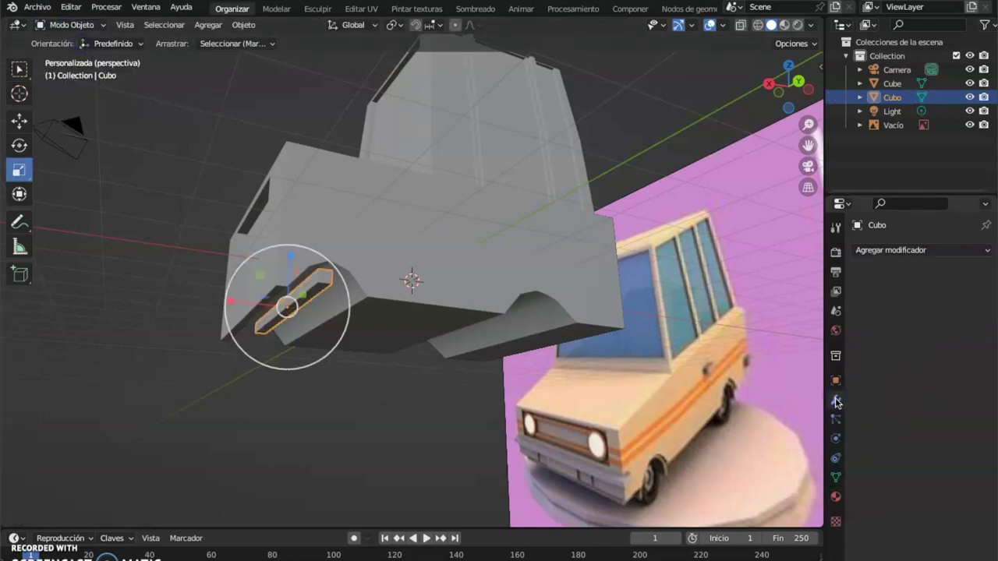
# - Round the bar with a Multiresolution modifier at subdivision level 2 and resize it to fit
pyautogui.click(891, 251)
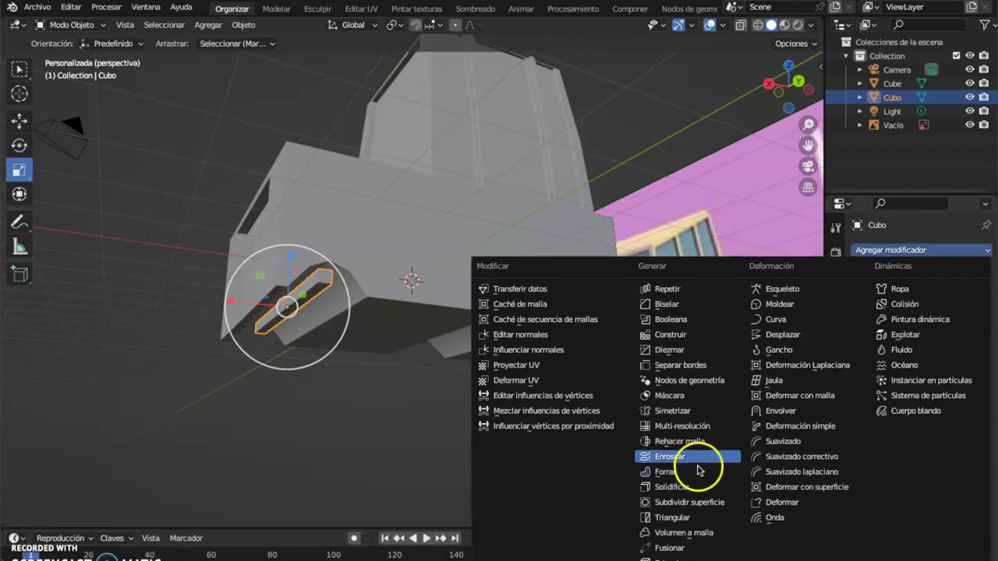
pyautogui.click(682, 425)
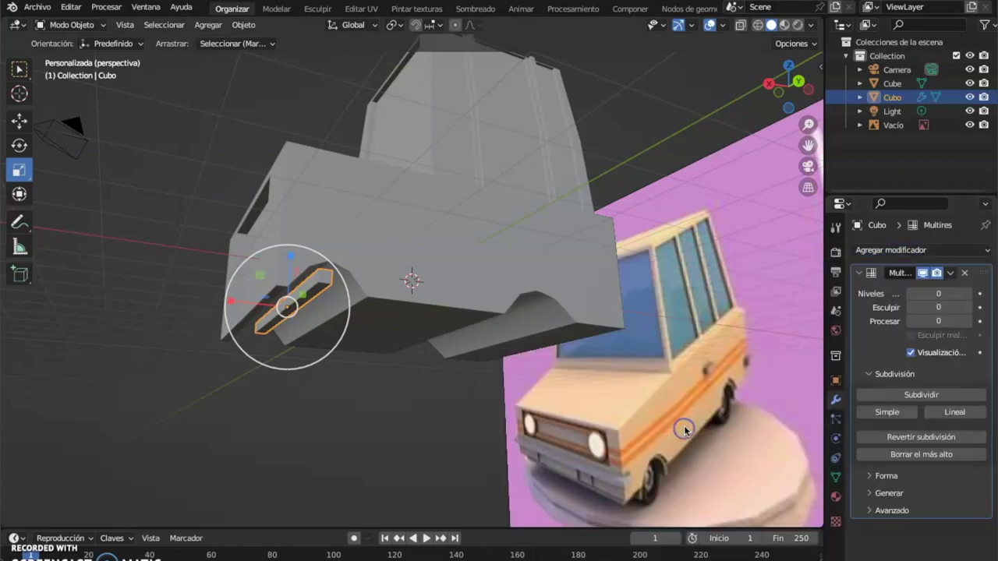
pyautogui.click(922, 397)
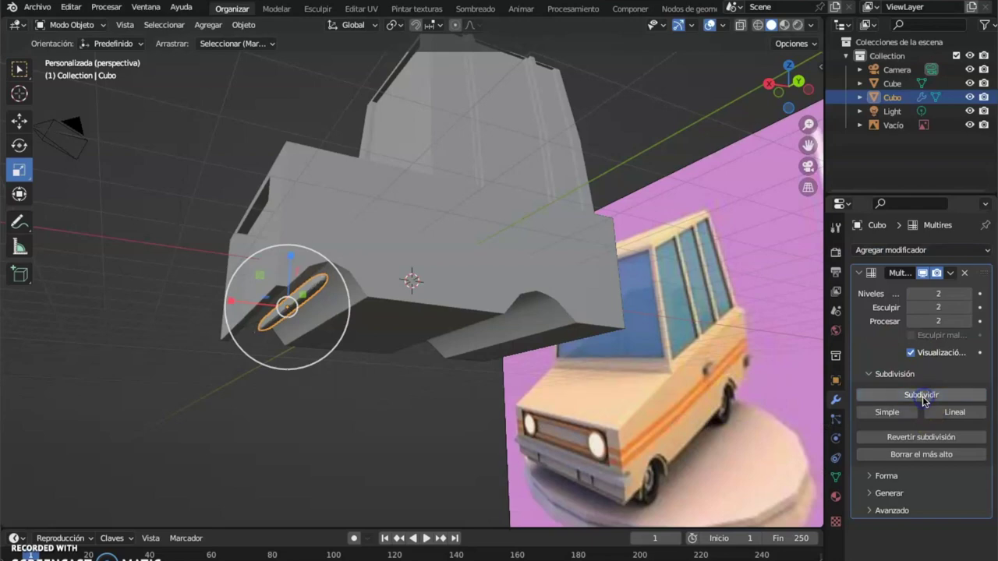
pyautogui.moveTo(430, 291); pyautogui.dragTo(517, 247, button='middle')
pyautogui.moveTo(375, 218); pyautogui.dragTo(440, 205)
pyautogui.moveTo(441, 205); pyautogui.dragTo(421, 271, button='middle')
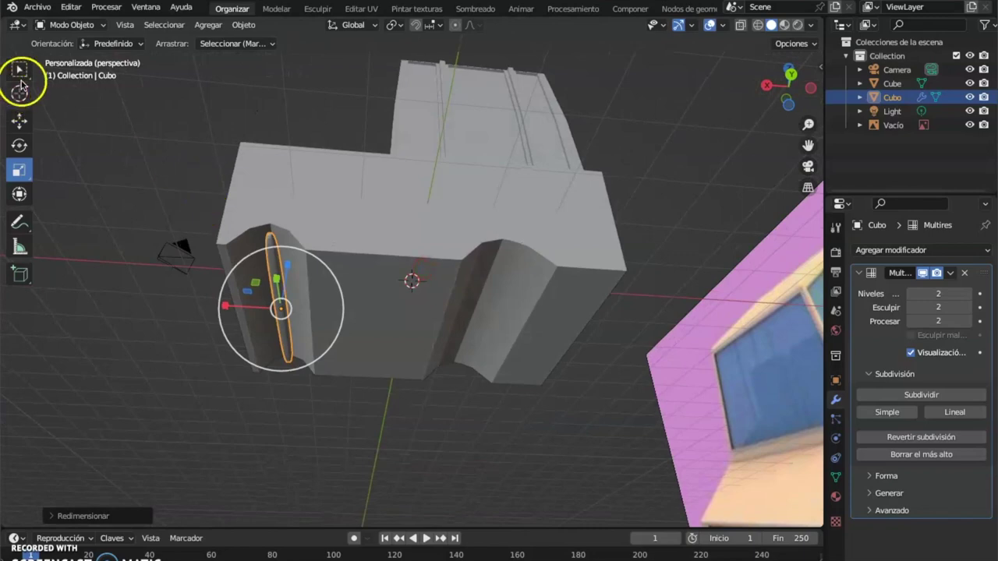
# - Duplicate the rounded piece in place as Cubo.001
pyautogui.click(20, 70)
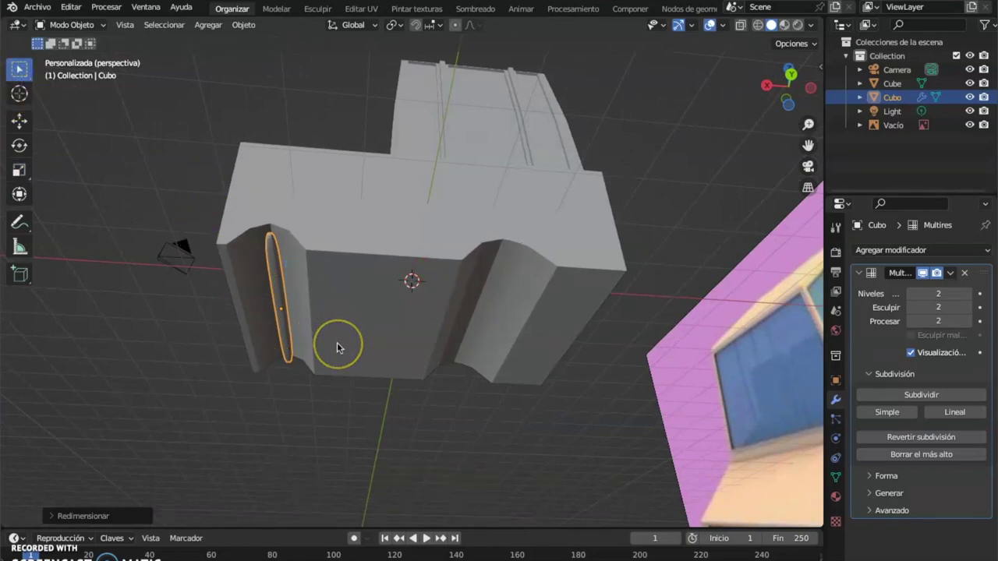
pyautogui.hotkey('shift', 'd')
pyautogui.rightClick(337, 347)
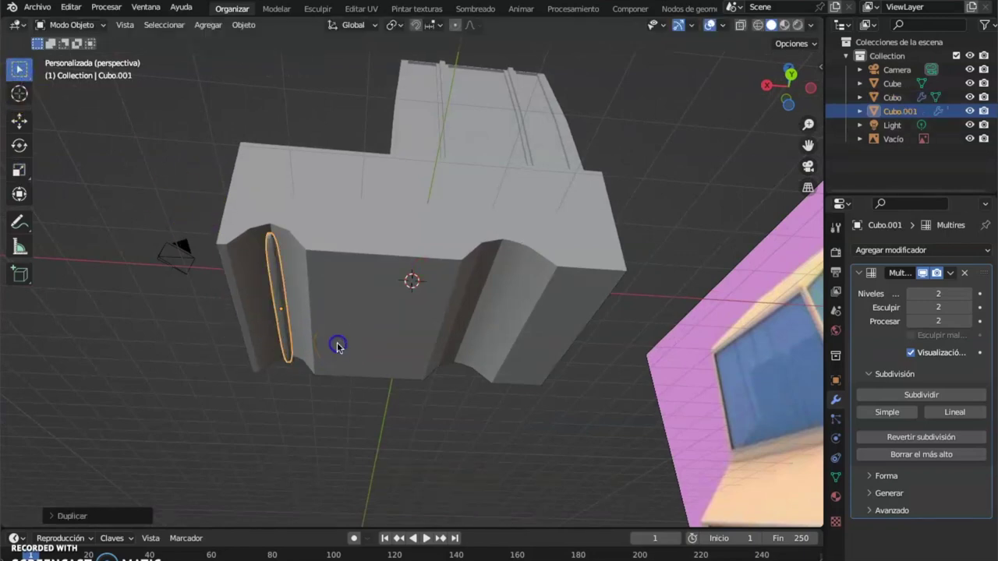
# - Slide Cubo.001 along X to the right-hand notch, then deselect it
pyautogui.click(20, 119)
pyautogui.moveTo(223, 306); pyautogui.dragTo(423, 327)
pyautogui.moveTo(508, 368)
pyautogui.mouseDown(button='middle')
pyautogui.moveTo(475, 397)
pyautogui.moveTo(494, 425)
pyautogui.moveTo(501, 410)
pyautogui.moveTo(594, 388)
pyautogui.moveTo(659, 332)
pyautogui.moveTo(666, 310)
pyautogui.moveTo(486, 376)
pyautogui.moveTo(492, 418)
pyautogui.moveTo(541, 415)
pyautogui.mouseUp(button='middle')
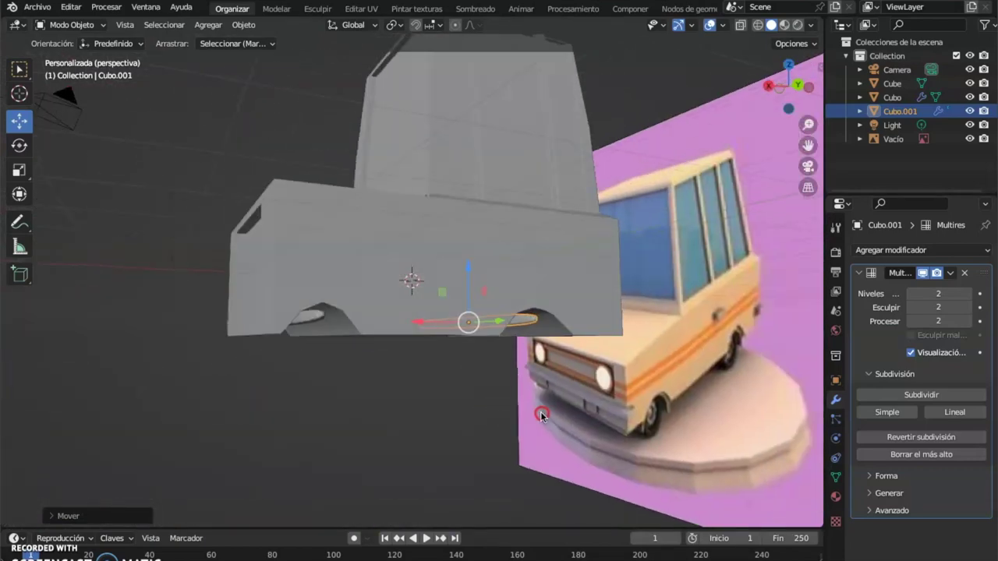
pyautogui.moveTo(385, 429); pyautogui.dragTo(744, 451, button='middle')
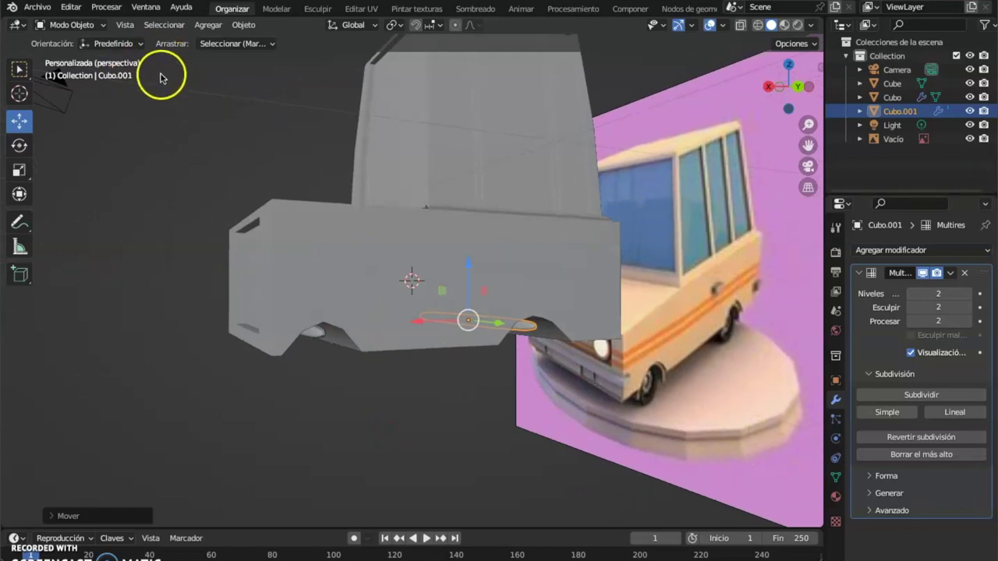
pyautogui.moveTo(134, 251); pyautogui.dragTo(92, 153, button='middle')
pyautogui.click(22, 74)
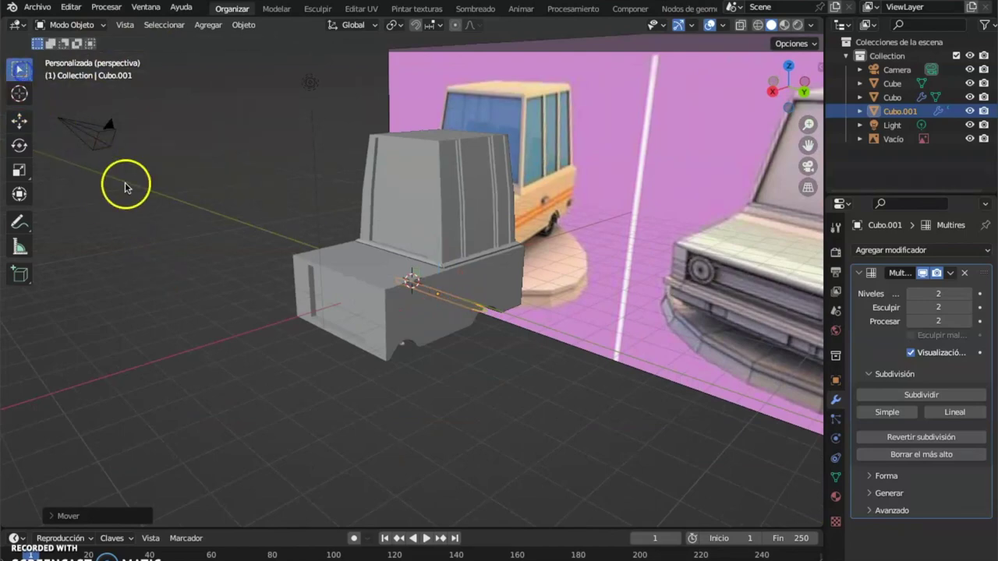
pyautogui.click(171, 383)
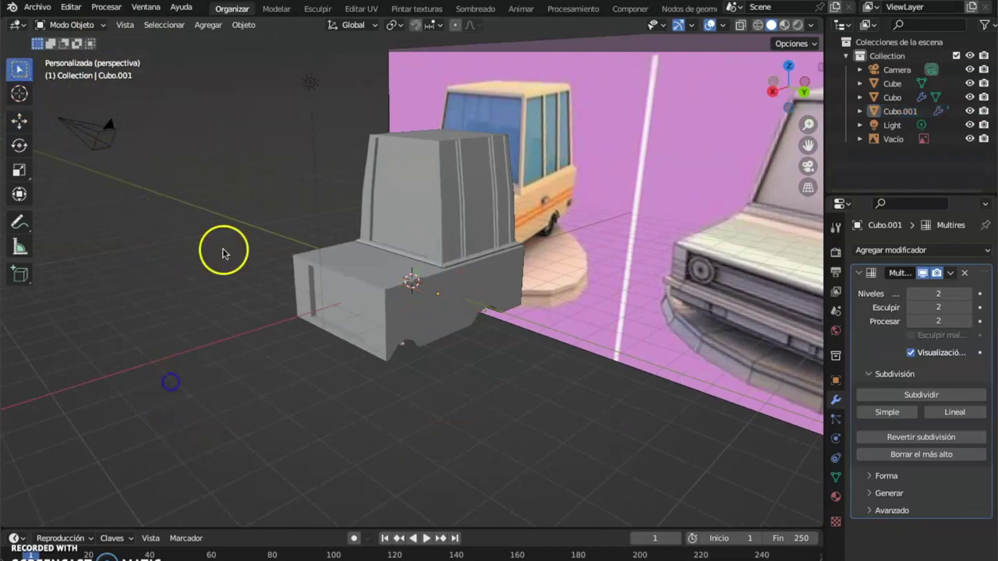
# - Add a new cube, Cubo.002, move it left along X, and squash it into a thin slab
pyautogui.click(208, 24)
pyautogui.moveTo(220, 41)
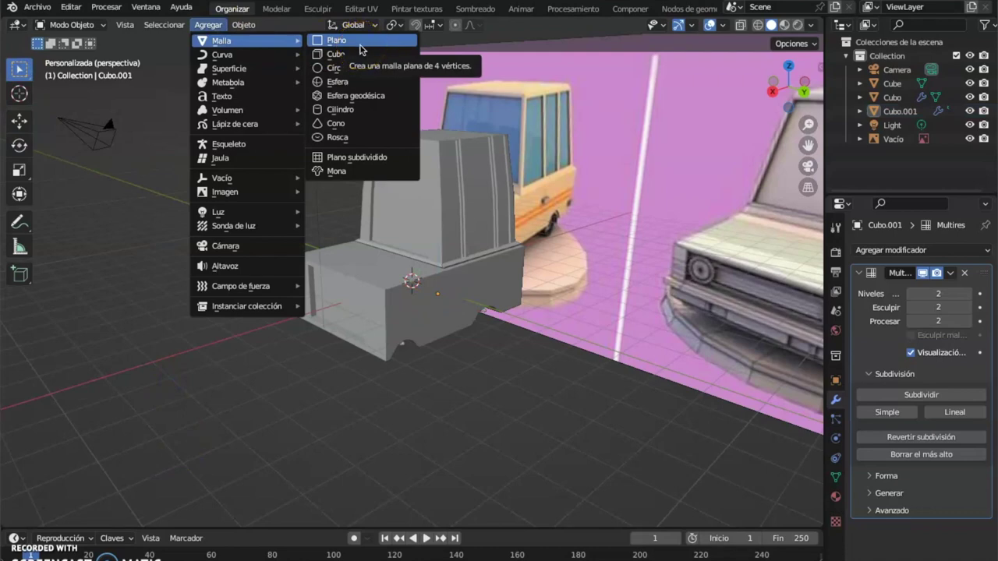
pyautogui.click(356, 69)
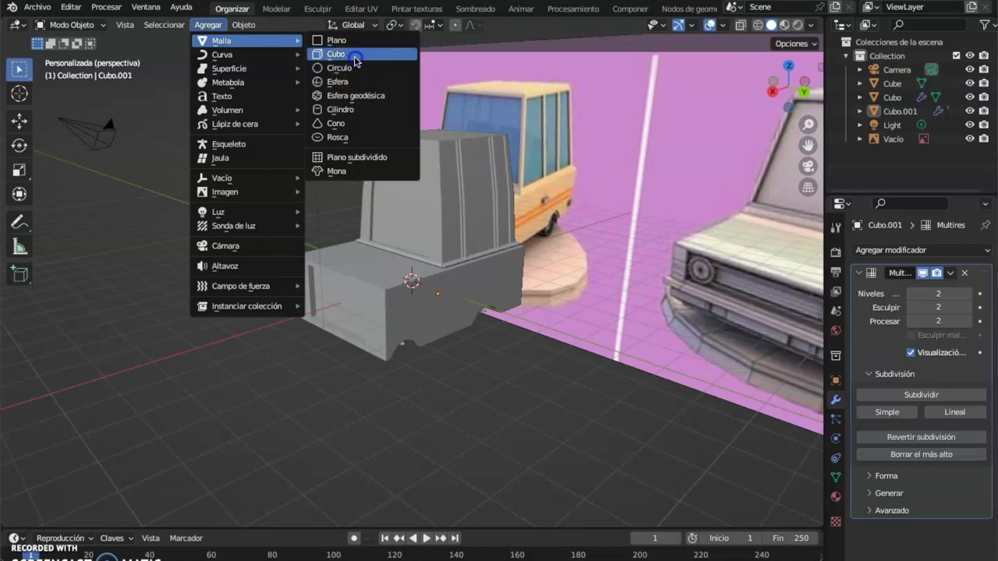
pyautogui.click(334, 54)
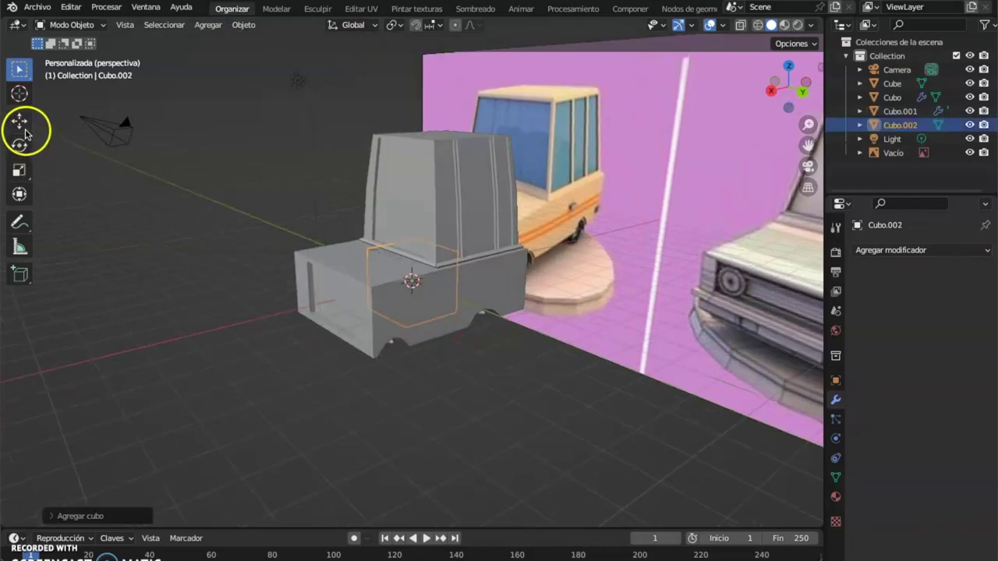
pyautogui.click(25, 133)
pyautogui.moveTo(369, 298); pyautogui.dragTo(160, 345)
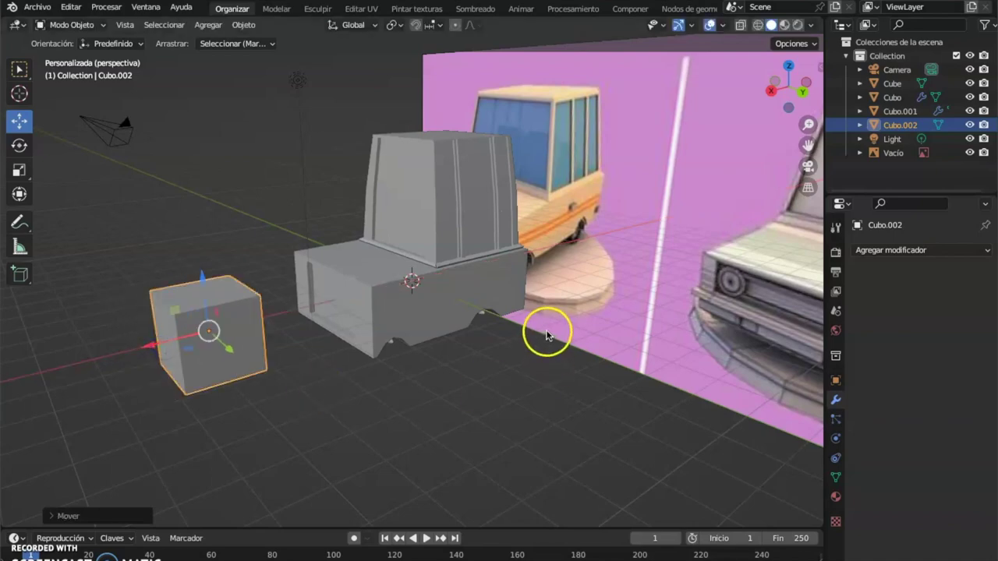
pyautogui.click(20, 169)
pyautogui.moveTo(224, 242); pyautogui.dragTo(241, 257, button='middle')
pyautogui.moveTo(349, 372); pyautogui.dragTo(312, 363)
pyautogui.moveTo(312, 363); pyautogui.dragTo(148, 263, button='middle')
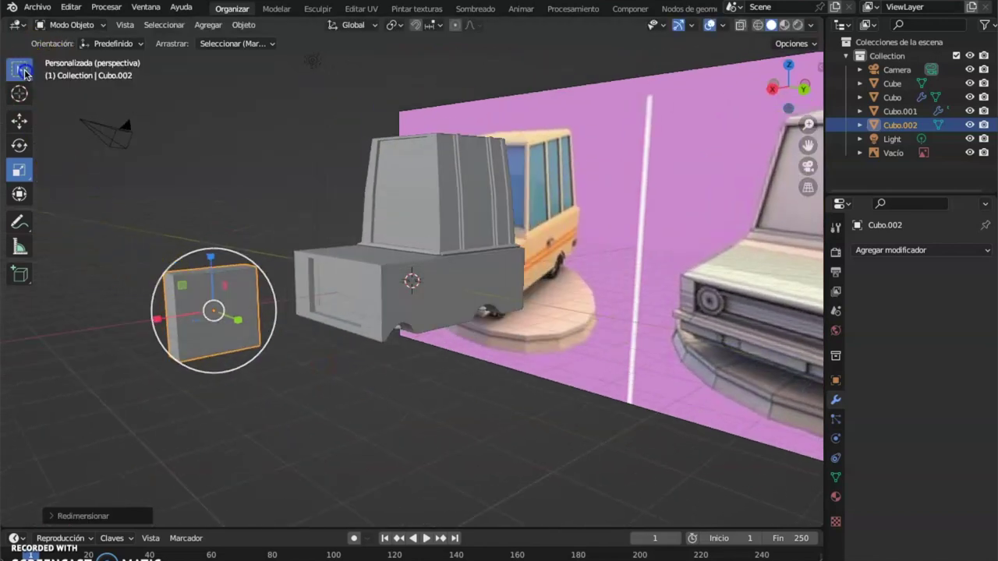
pyautogui.click(20, 68)
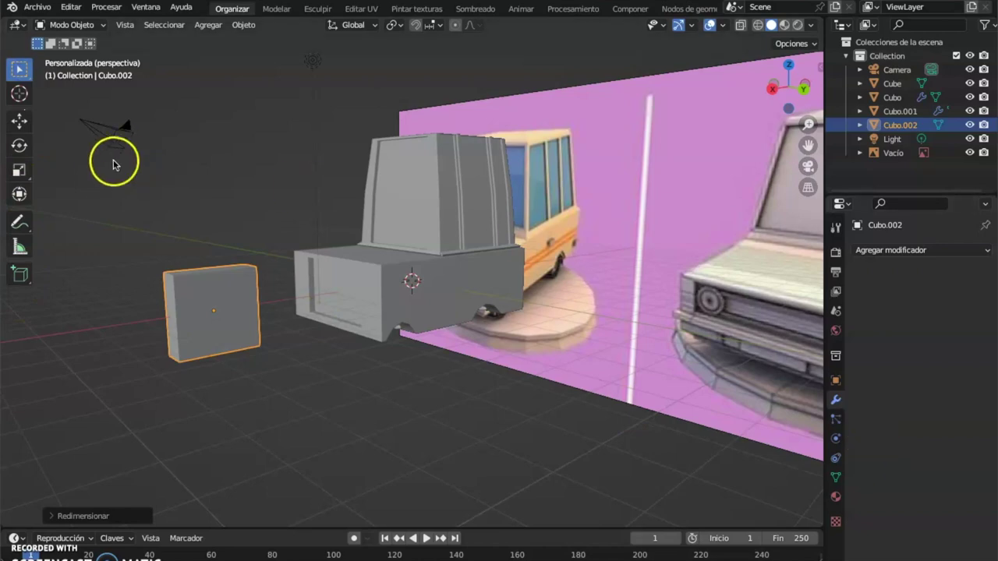
# - Give the slab a Multiresolution modifier subdivided once and apply it to the mesh
pyautogui.click(925, 249)
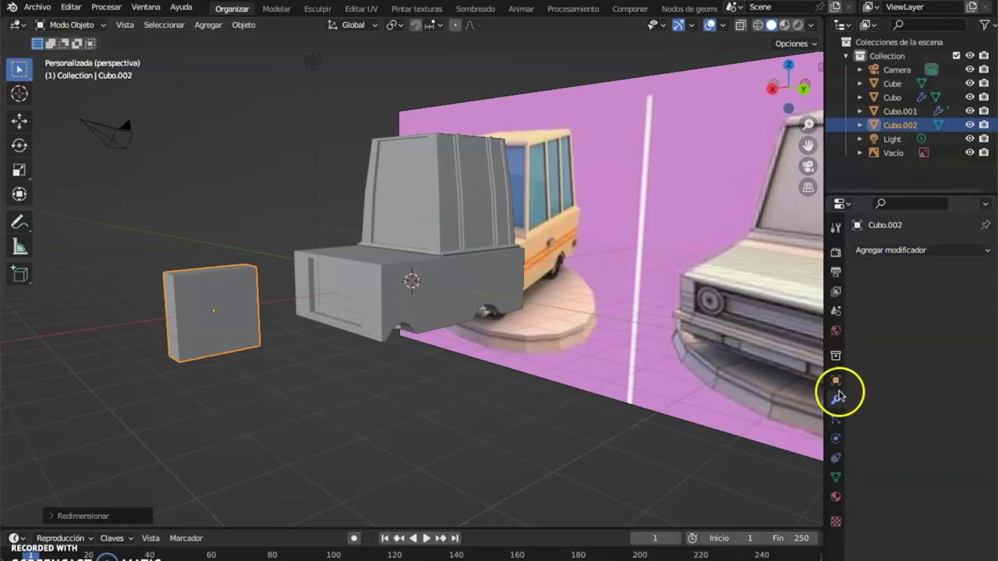
pyautogui.click(885, 249)
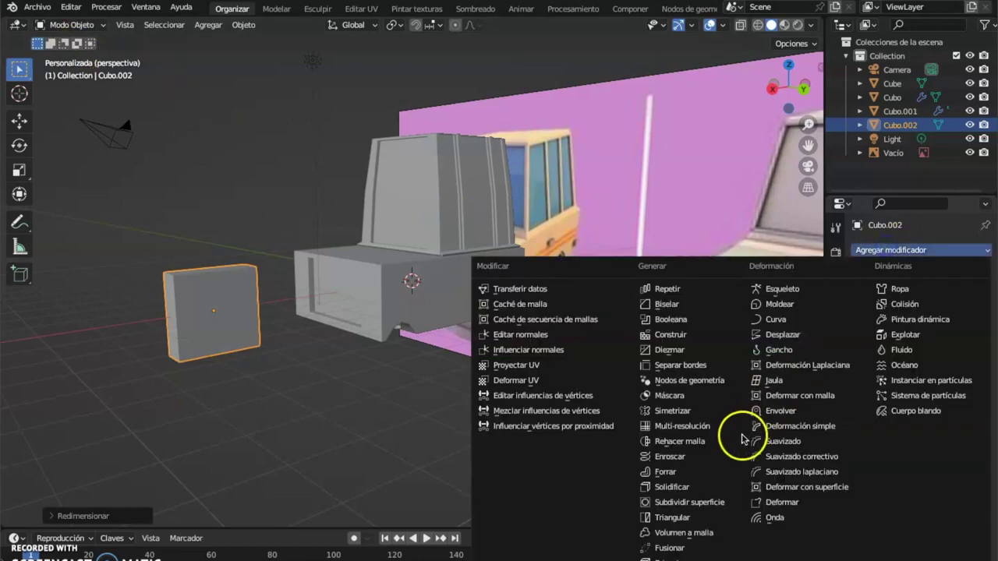
pyautogui.click(702, 425)
pyautogui.click(924, 396)
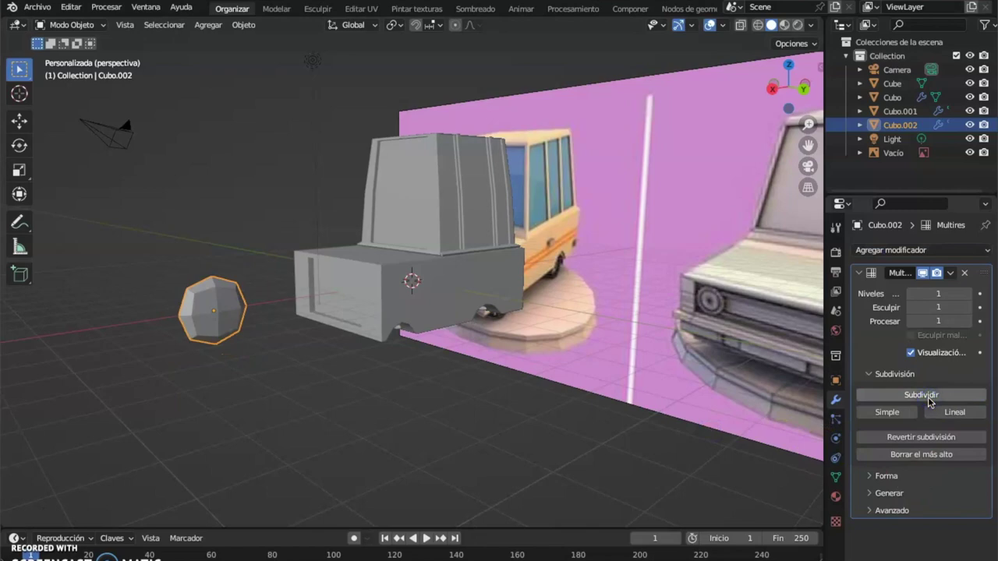
pyautogui.click(237, 293)
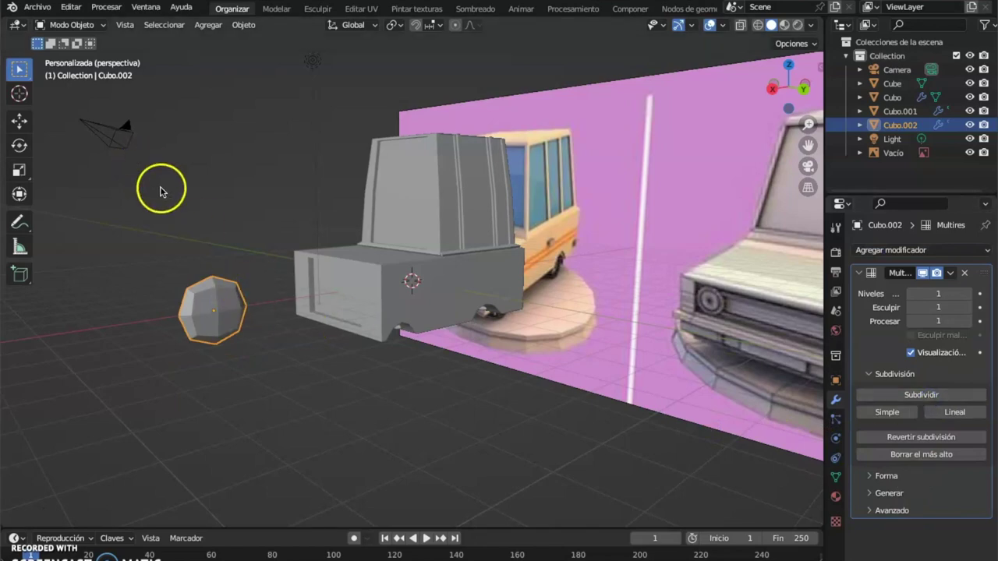
pyautogui.scroll(2, 194, 232)
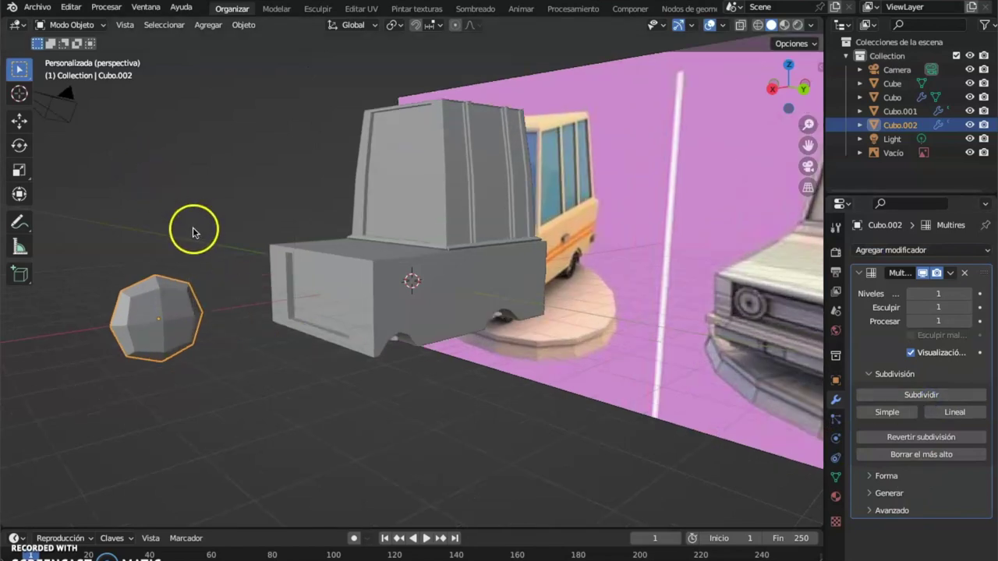
pyautogui.click(953, 272)
pyautogui.click(928, 294)
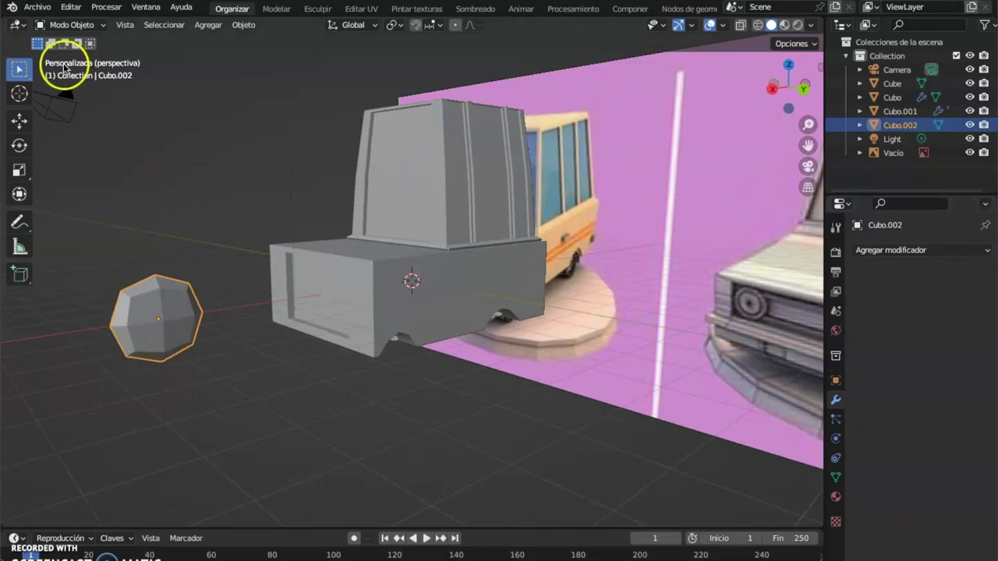
pyautogui.click(78, 24)
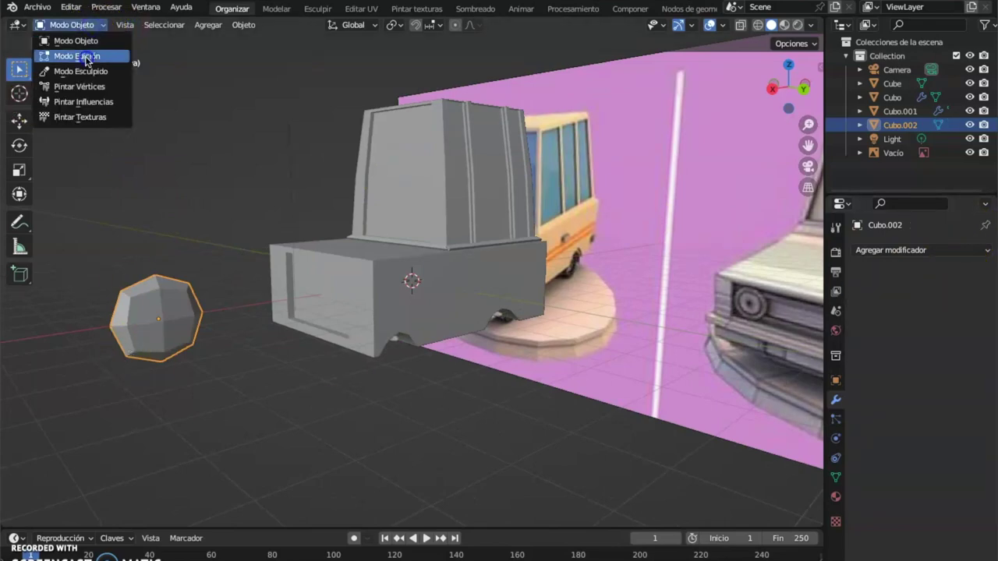
# - Inset five side faces of the rounded shape and extrude them inward to form a recessed hub
pyautogui.click(82, 56)
pyautogui.click(145, 26)
pyautogui.click(153, 305)
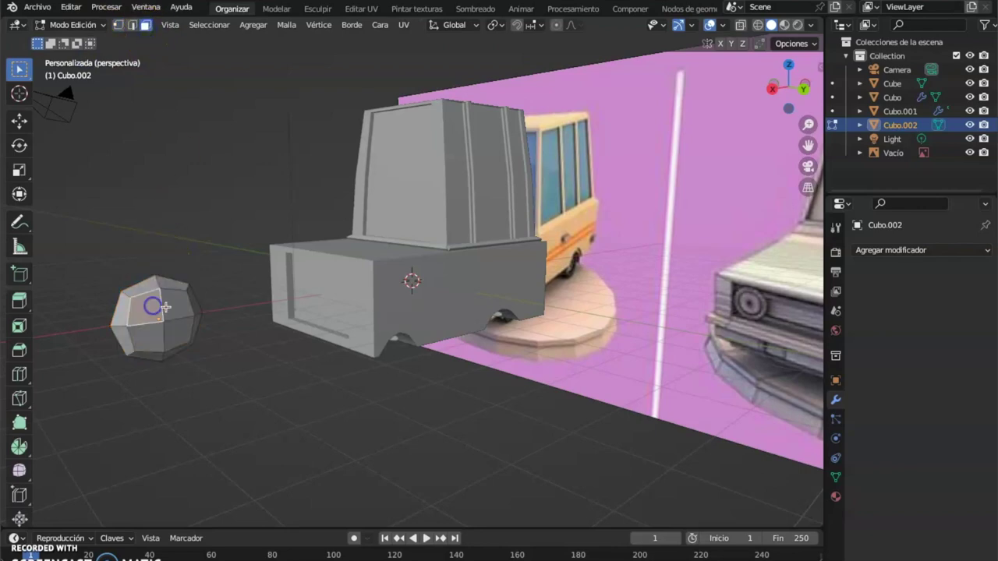
pyautogui.click(185, 310)
pyautogui.keyDown('shift'); pyautogui.click(149, 333); pyautogui.keyUp('shift')
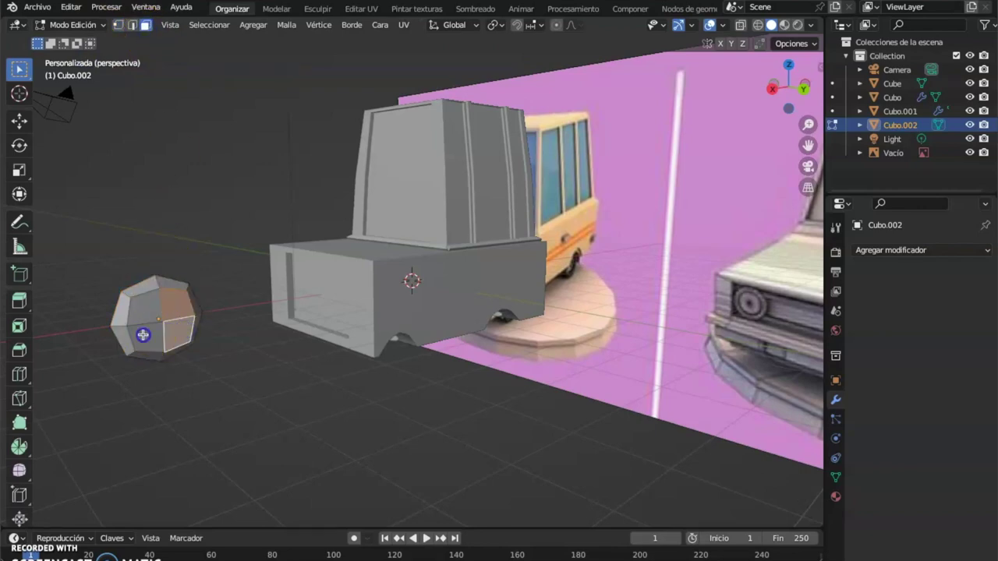
pyautogui.keyDown('shift'); pyautogui.click(140, 334); pyautogui.keyUp('shift')
pyautogui.keyDown('shift'); pyautogui.click(145, 314); pyautogui.keyUp('shift')
pyautogui.press('i')
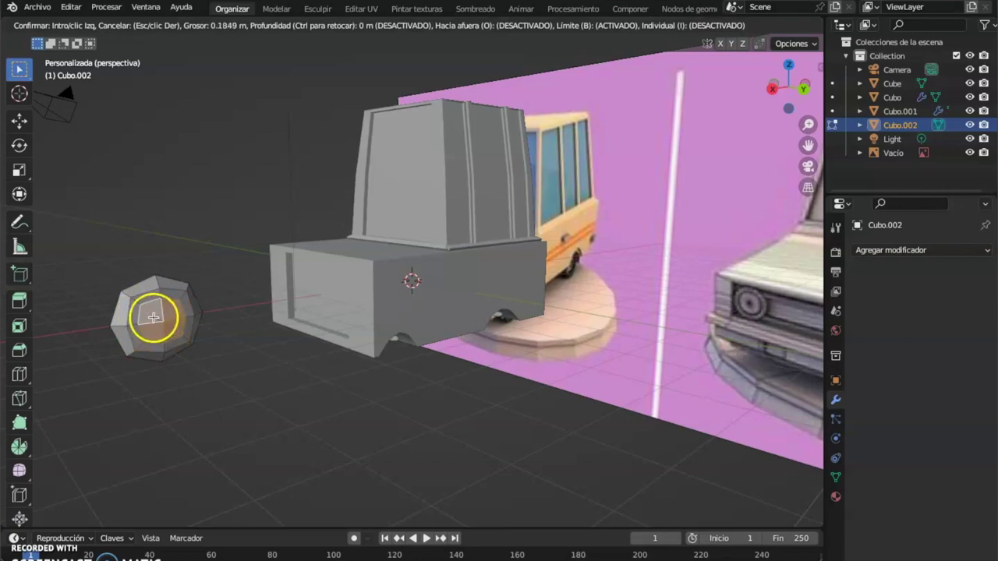
pyautogui.click(154, 318)
pyautogui.press('e')
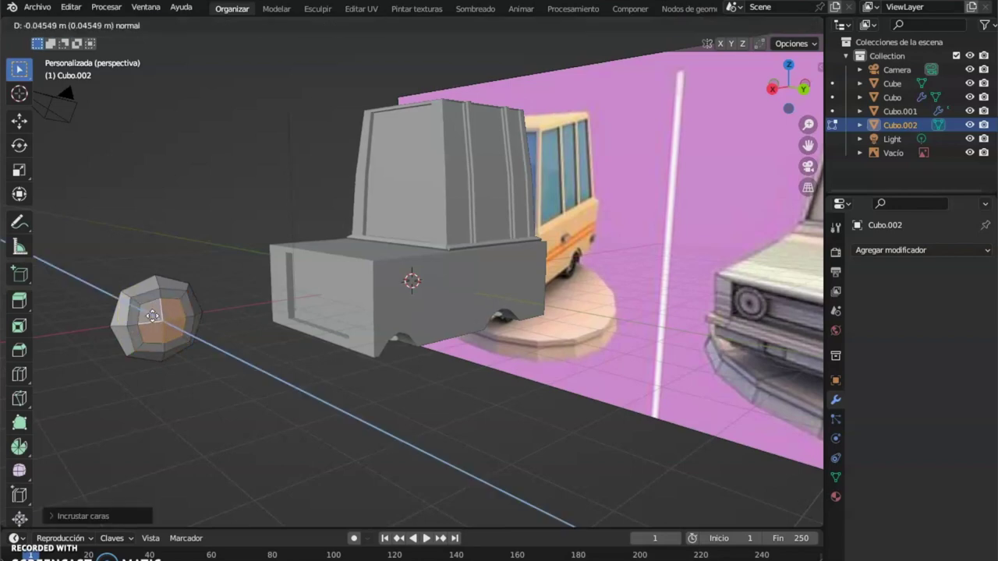
pyautogui.click(150, 309)
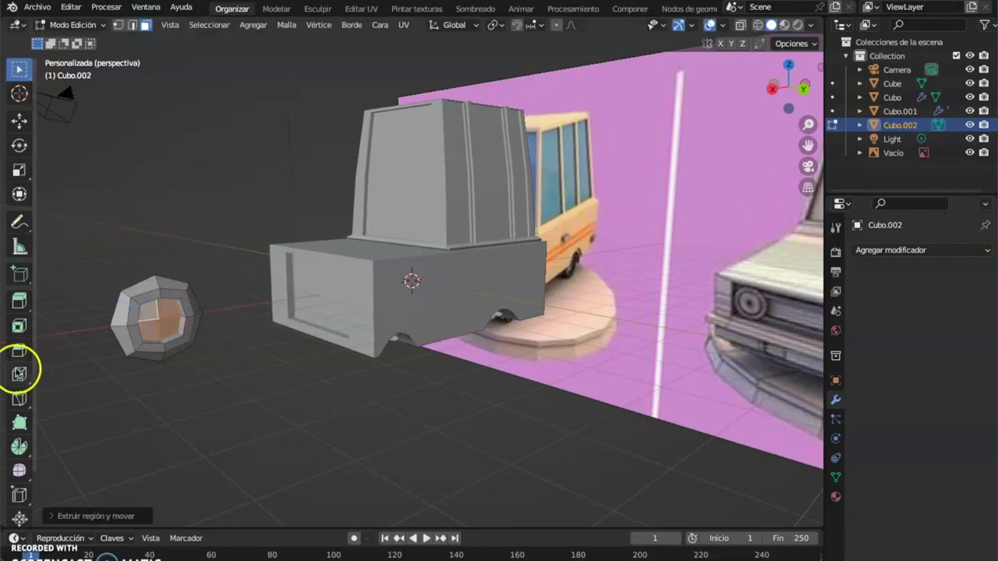
# - Cut an extra edge loop around the wheel shape and go back to Object Mode
pyautogui.click(19, 374)
pyautogui.click(123, 295)
pyautogui.moveTo(183, 260); pyautogui.dragTo(369, 372, button='middle')
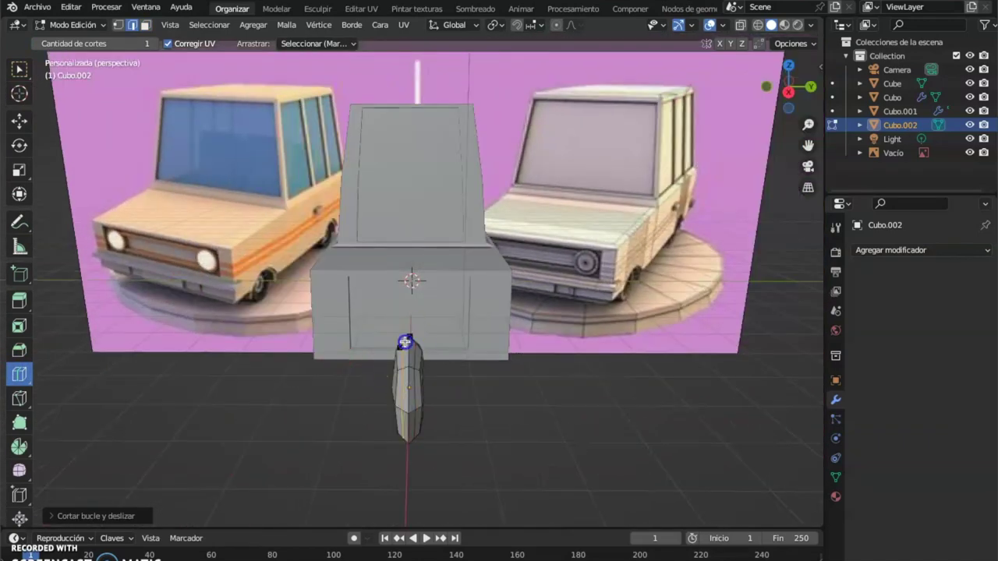
pyautogui.moveTo(468, 390); pyautogui.dragTo(384, 379, button='middle')
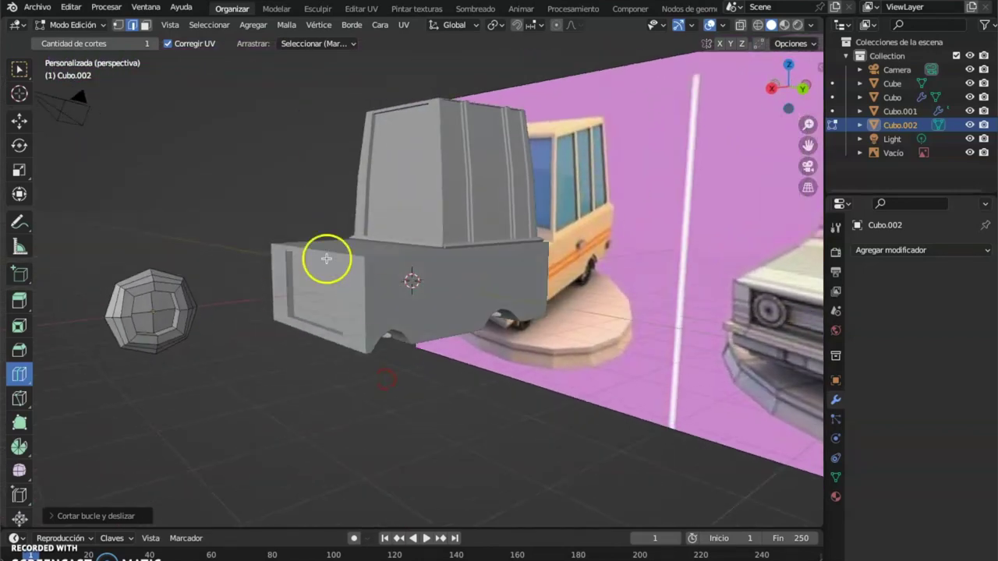
pyautogui.moveTo(166, 294)
pyautogui.mouseDown(button='middle')
pyautogui.moveTo(200, 288)
pyautogui.moveTo(163, 283)
pyautogui.mouseUp(button='middle')
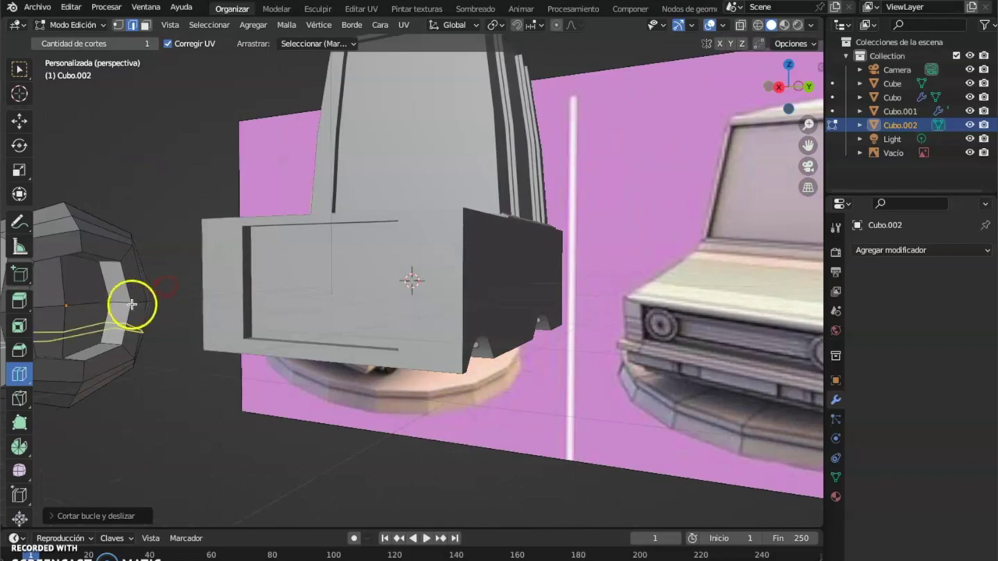
pyautogui.scroll(-3, 159, 312)
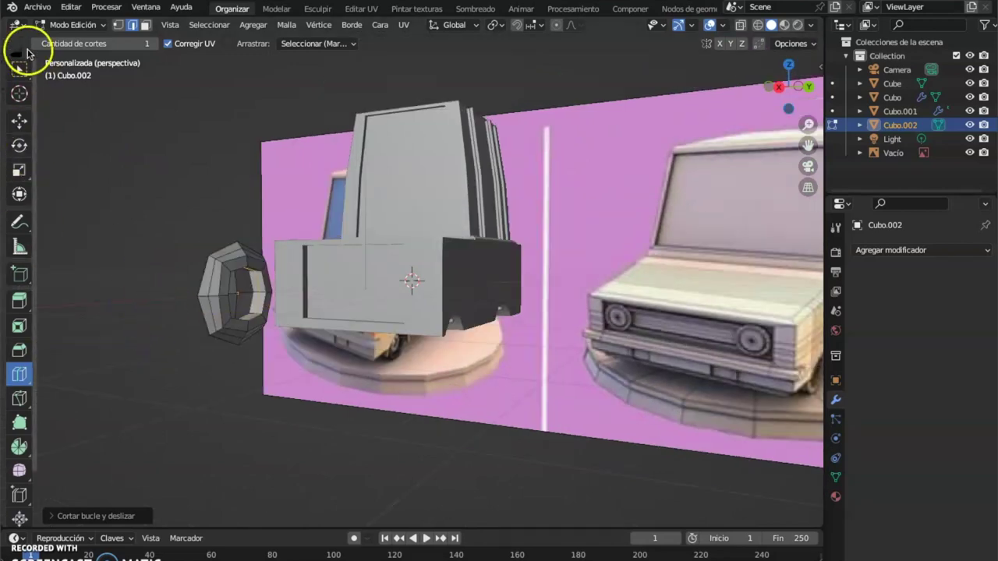
pyautogui.click(59, 26)
pyautogui.click(71, 37)
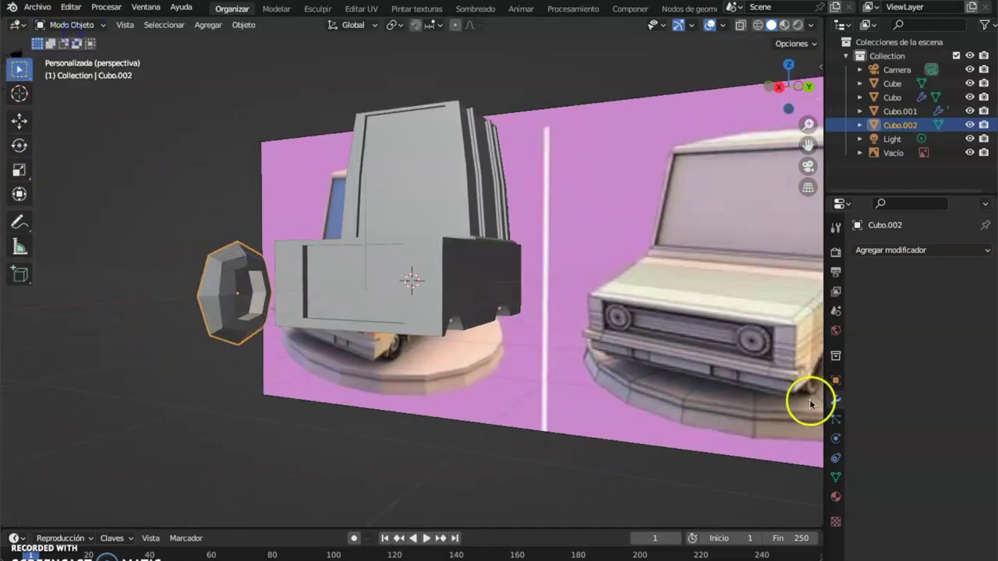
# - Add a Multiresolution modifier to the wheel, subdivide it twice, and apply it
pyautogui.click(855, 249)
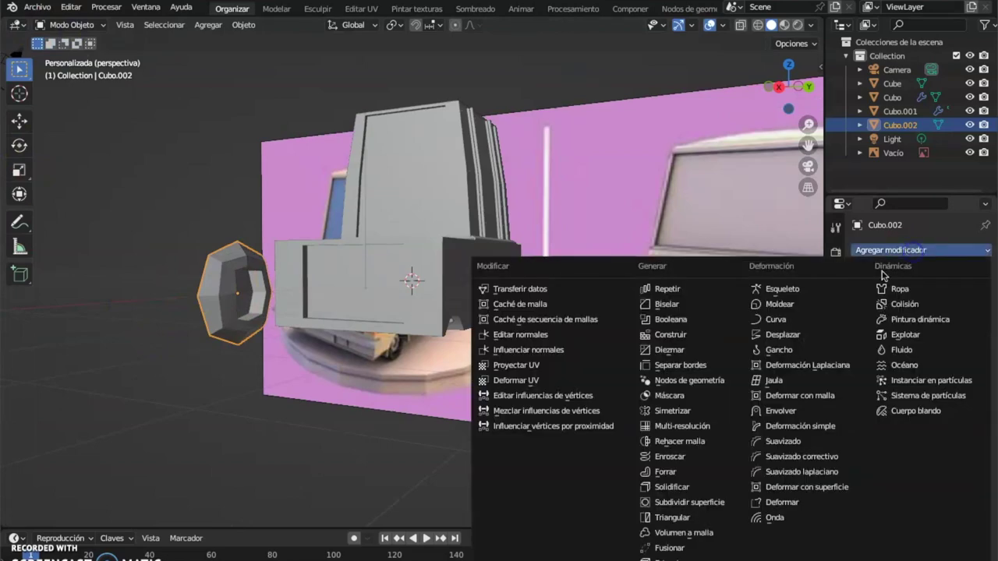
pyautogui.click(687, 431)
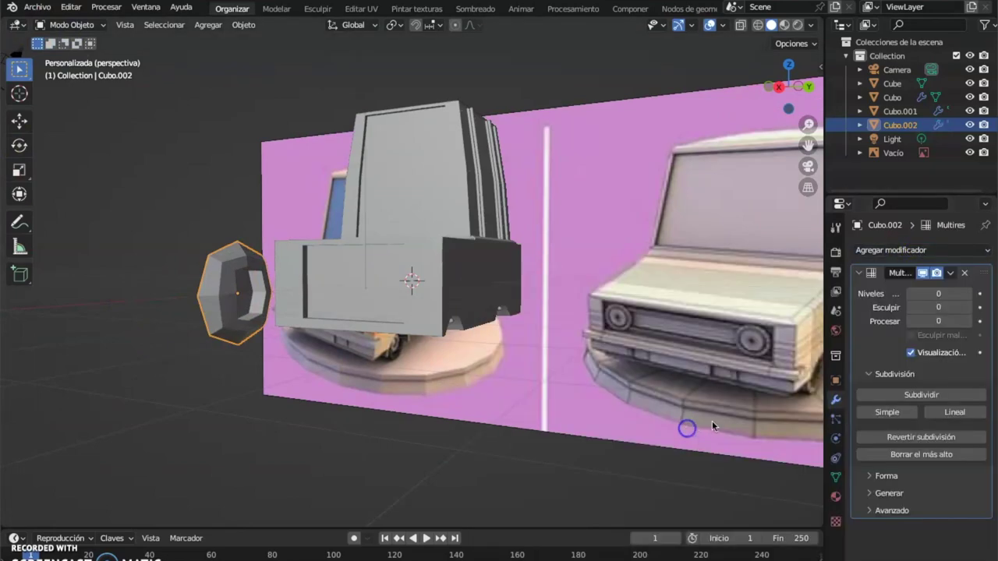
pyautogui.click(904, 396)
pyautogui.moveTo(499, 370); pyautogui.dragTo(481, 374, button='middle')
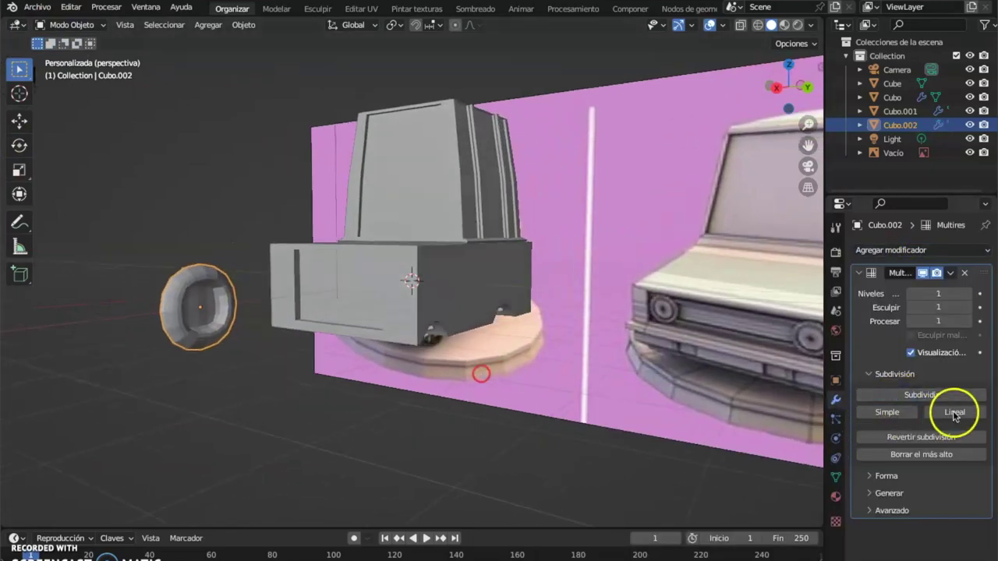
pyautogui.click(920, 394)
pyautogui.moveTo(531, 329); pyautogui.dragTo(411, 327, button='middle')
pyautogui.scroll(-2, 246, 301)
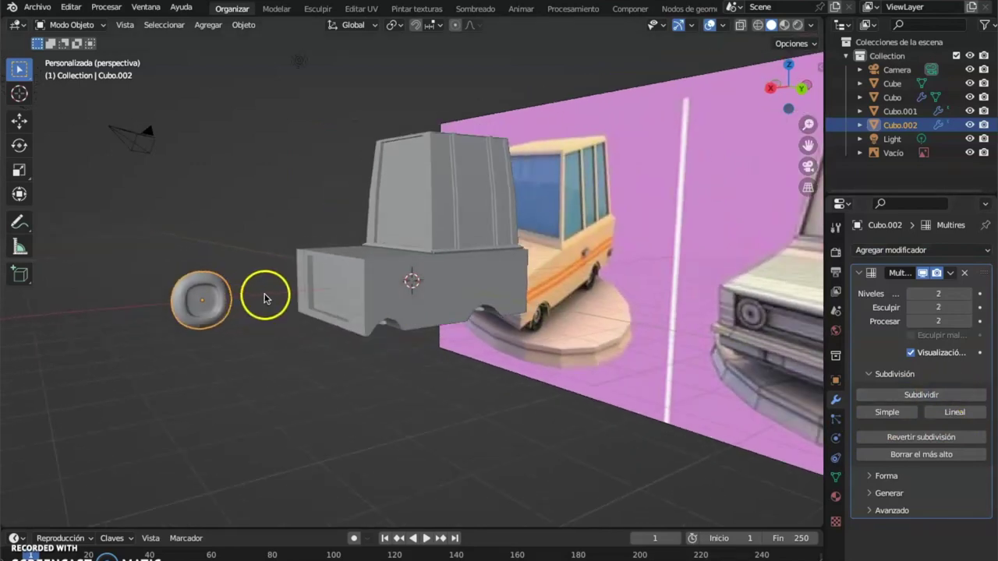
pyautogui.click(950, 272)
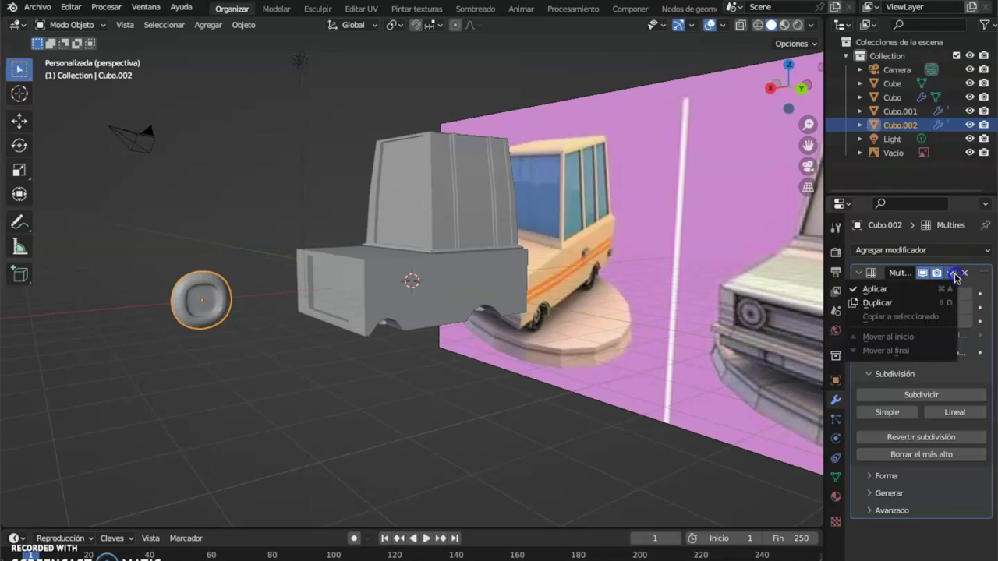
pyautogui.click(936, 288)
pyautogui.scroll(2, 230, 360)
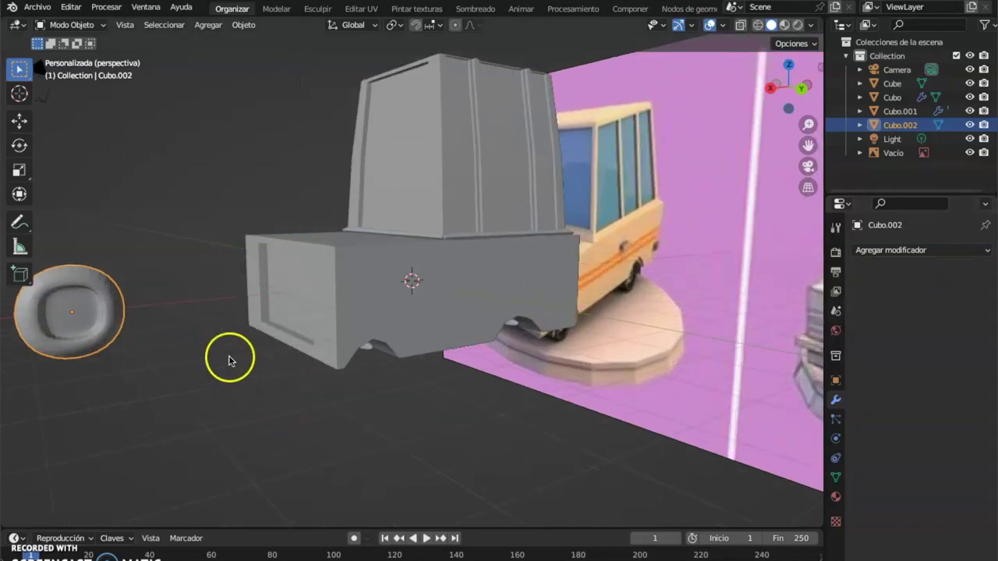
# - Give the wheel smooth shading
pyautogui.rightClick(95, 301)
pyautogui.click(58, 287)
pyautogui.scroll(-3, 189, 361)
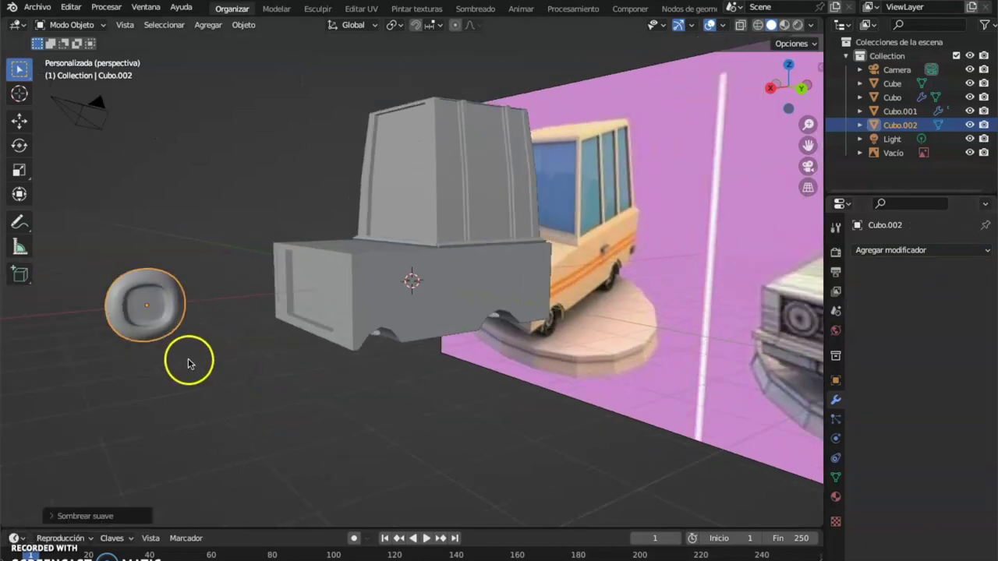
pyautogui.moveTo(249, 350)
pyautogui.mouseDown(button='middle')
pyautogui.moveTo(314, 367)
pyautogui.moveTo(258, 365)
pyautogui.mouseUp(button='middle')
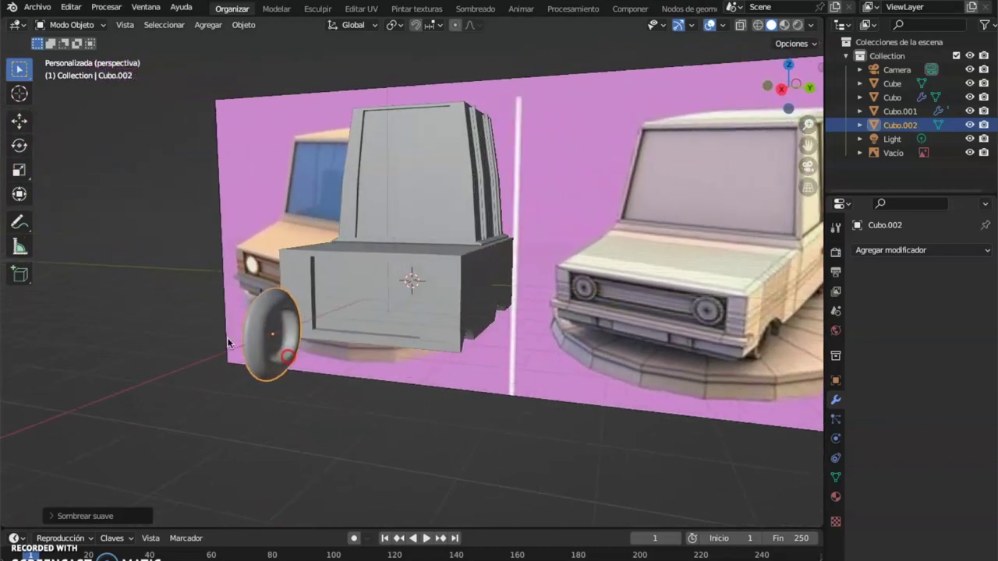
# - Scale the wheel up to about 1.6 times its size
pyautogui.click(19, 169)
pyautogui.moveTo(314, 343)
pyautogui.mouseDown()
pyautogui.moveTo(341, 345)
pyautogui.moveTo(331, 340)
pyautogui.mouseUp()
pyautogui.moveTo(331, 340); pyautogui.dragTo(254, 276, button='middle')
# - Move the wheel sideways, lower it and slide it under the van body
pyautogui.click(19, 121)
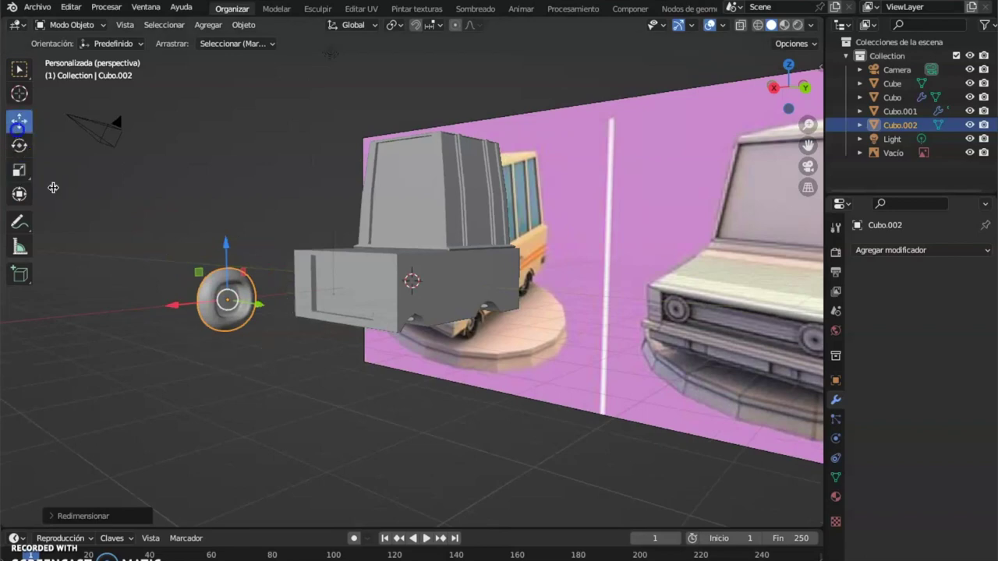
pyautogui.moveTo(174, 304); pyautogui.dragTo(440, 312)
pyautogui.moveTo(374, 311); pyautogui.dragTo(361, 314, button='middle')
pyautogui.scroll(5, 361, 316)
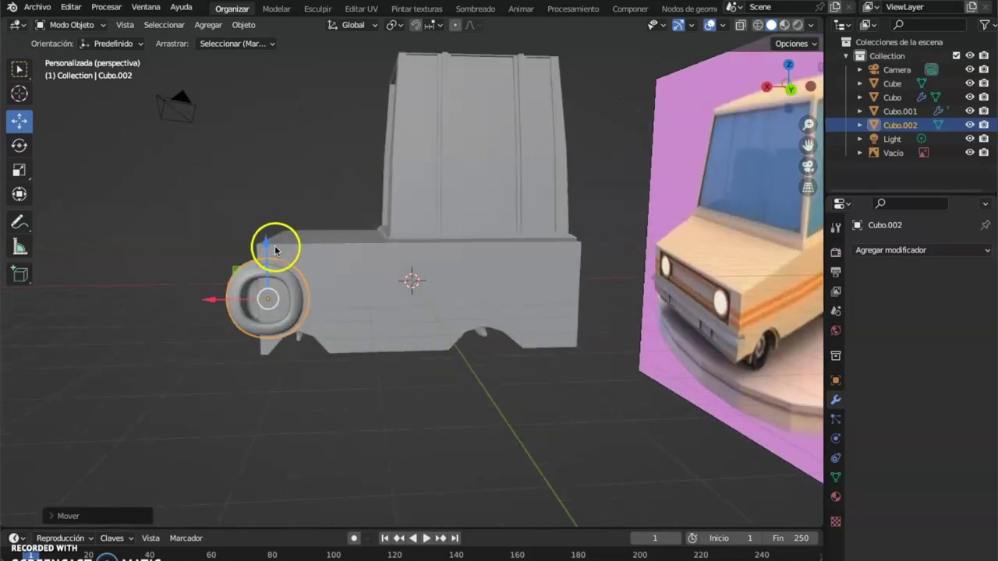
pyautogui.moveTo(268, 238); pyautogui.dragTo(300, 331)
pyautogui.moveTo(217, 351); pyautogui.dragTo(249, 349)
pyautogui.moveTo(299, 287); pyautogui.dragTo(300, 277)
pyautogui.moveTo(335, 300); pyautogui.dragTo(464, 325, button='middle')
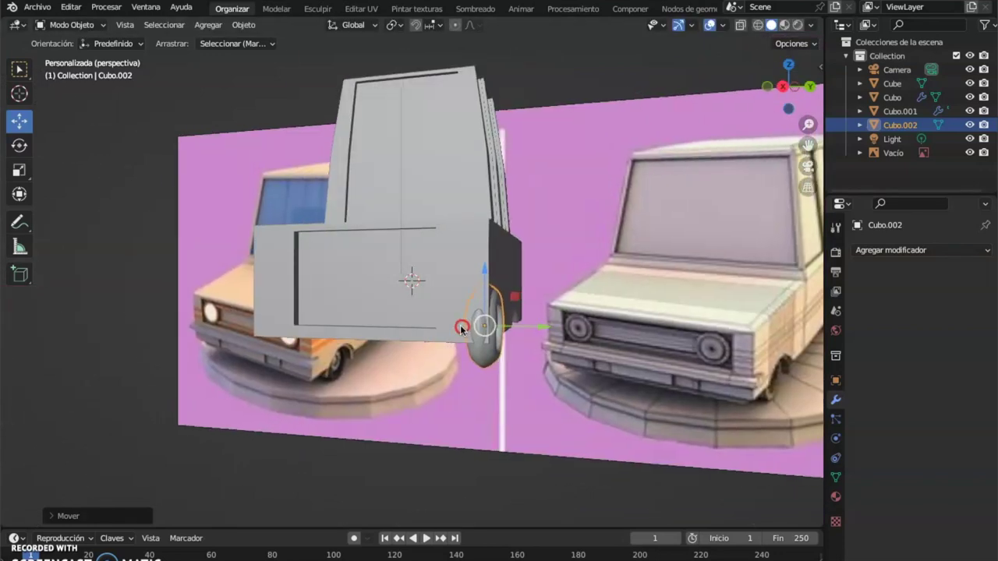
pyautogui.moveTo(529, 324); pyautogui.dragTo(549, 326)
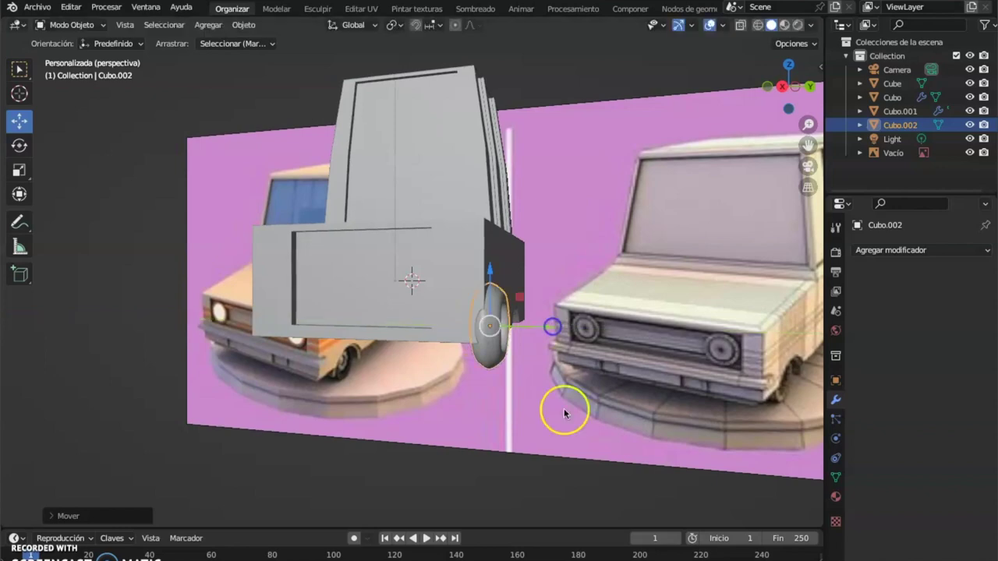
# - Shift the wheel along the body's length into the front wheel arch
pyautogui.click(152, 330)
pyautogui.moveTo(285, 382); pyautogui.dragTo(199, 397, button='middle')
pyautogui.click(351, 369)
pyautogui.moveTo(351, 370); pyautogui.dragTo(474, 352, button='middle')
pyautogui.moveTo(477, 341)
pyautogui.mouseDown()
pyautogui.moveTo(489, 342)
pyautogui.moveTo(476, 341)
pyautogui.mouseUp()
pyautogui.click(382, 390)
# - Orbit around the van to check the wheel placement from above, side and front
pyautogui.moveTo(214, 388); pyautogui.dragTo(242, 416, button='middle')
pyautogui.moveTo(327, 435); pyautogui.dragTo(354, 434, button='middle')
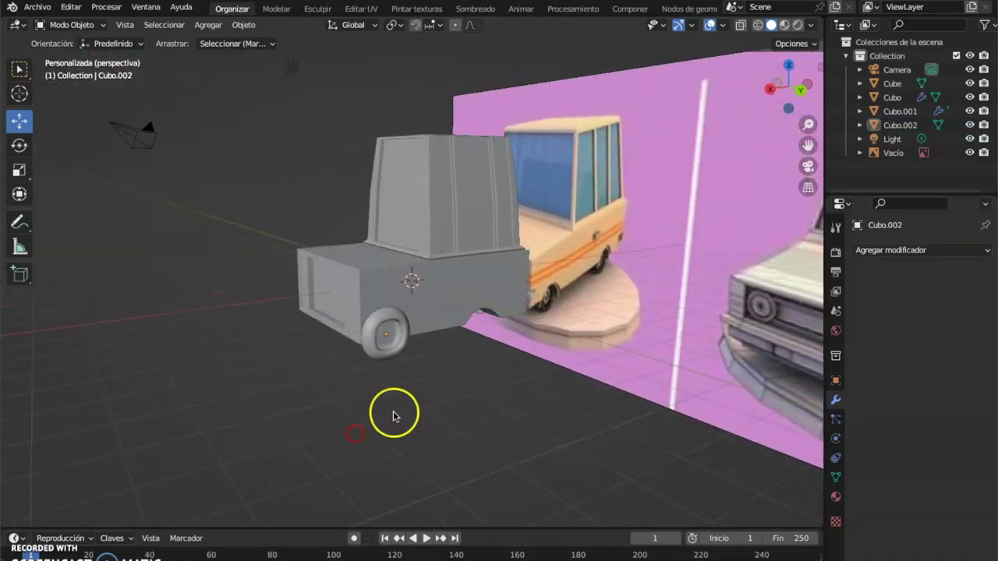
pyautogui.scroll(4, 433, 403)
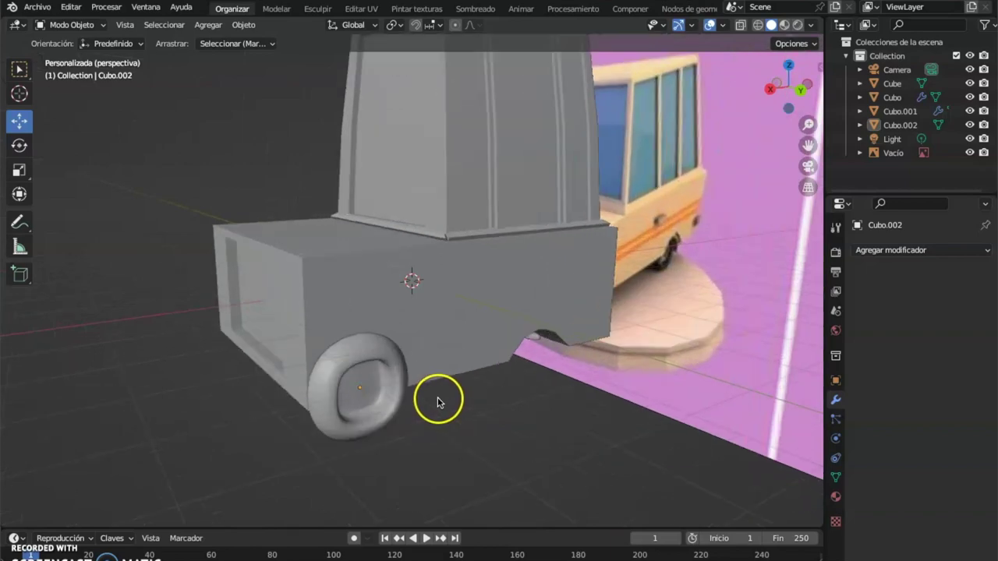
pyautogui.moveTo(439, 397); pyautogui.dragTo(413, 369, button='middle')
pyautogui.scroll(3, 409, 371)
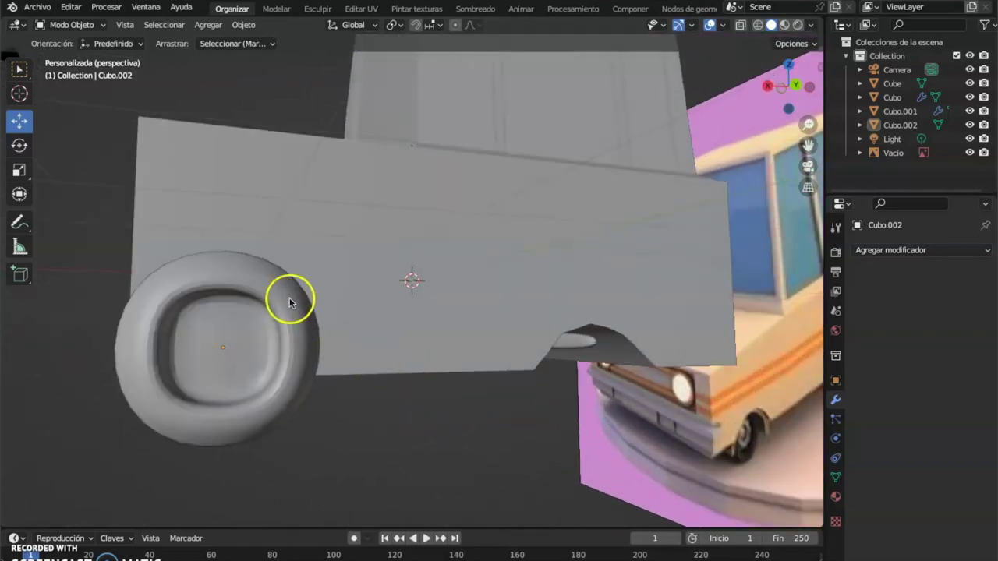
pyautogui.scroll(-3, 303, 319)
pyautogui.scroll(-2, 394, 405)
pyautogui.moveTo(394, 405); pyautogui.dragTo(548, 411, button='middle')
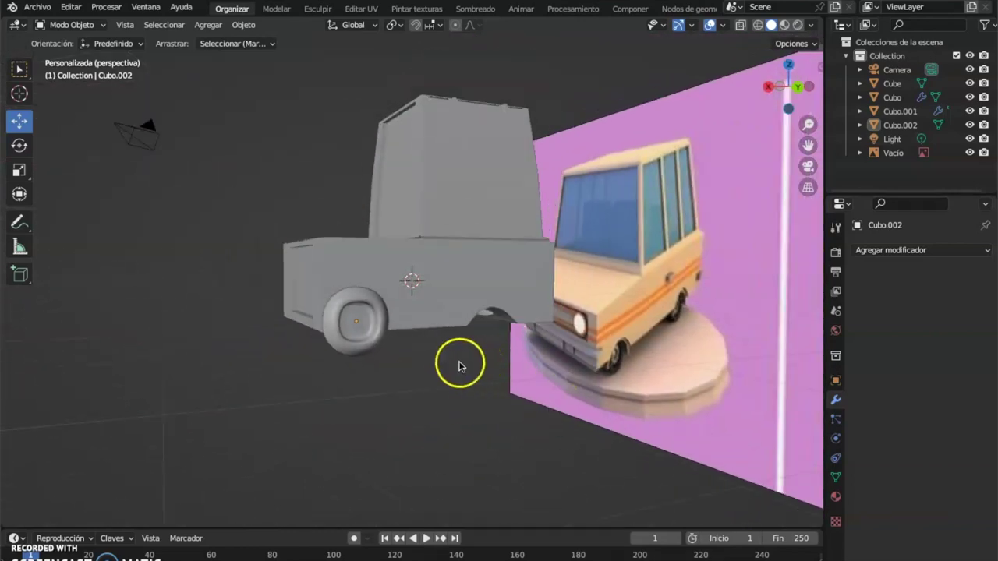
pyautogui.moveTo(439, 353); pyautogui.dragTo(325, 363, button='middle')
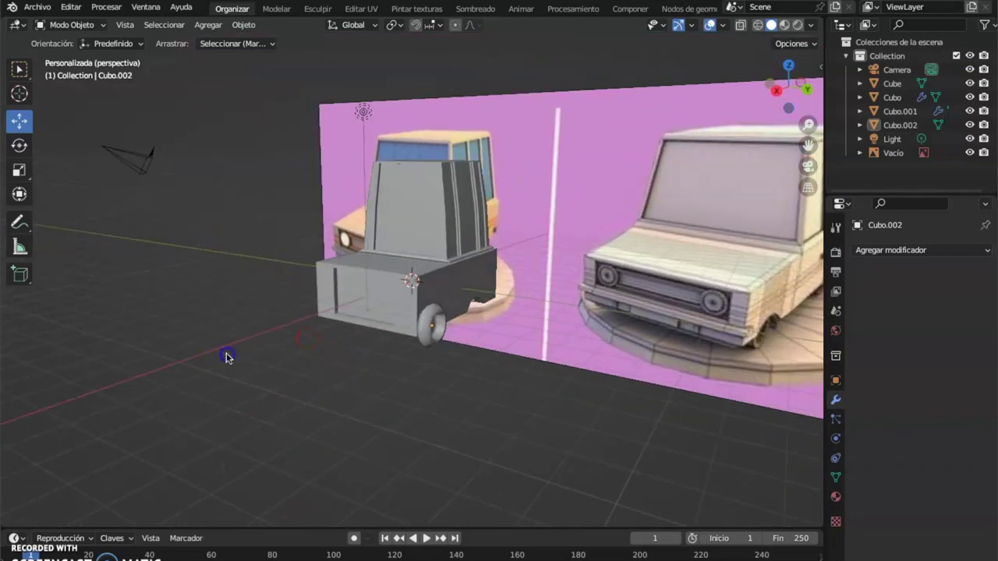
# - Add a new cube and move it in front of the van
pyautogui.click(24, 71)
pyautogui.click(208, 24)
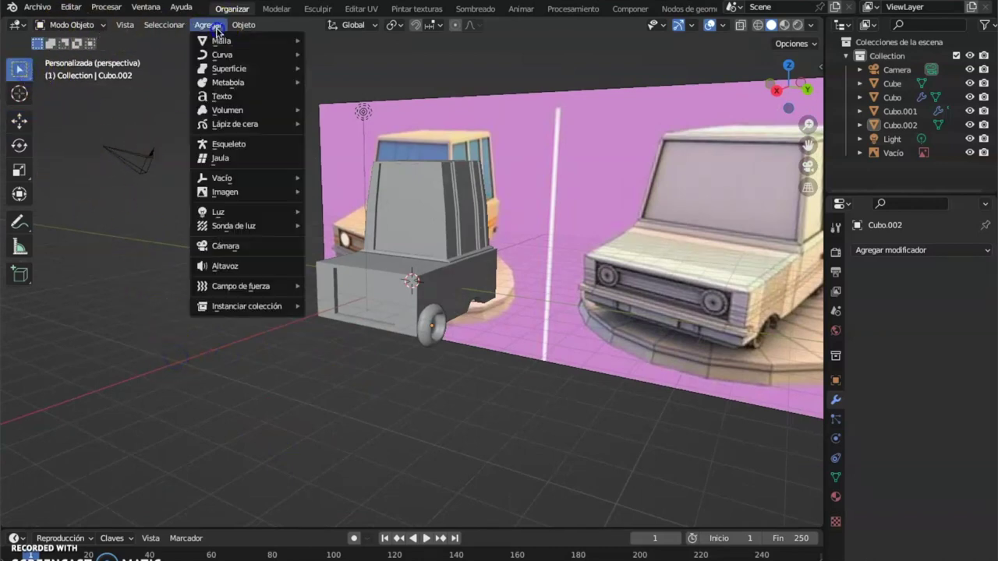
pyautogui.moveTo(234, 41)
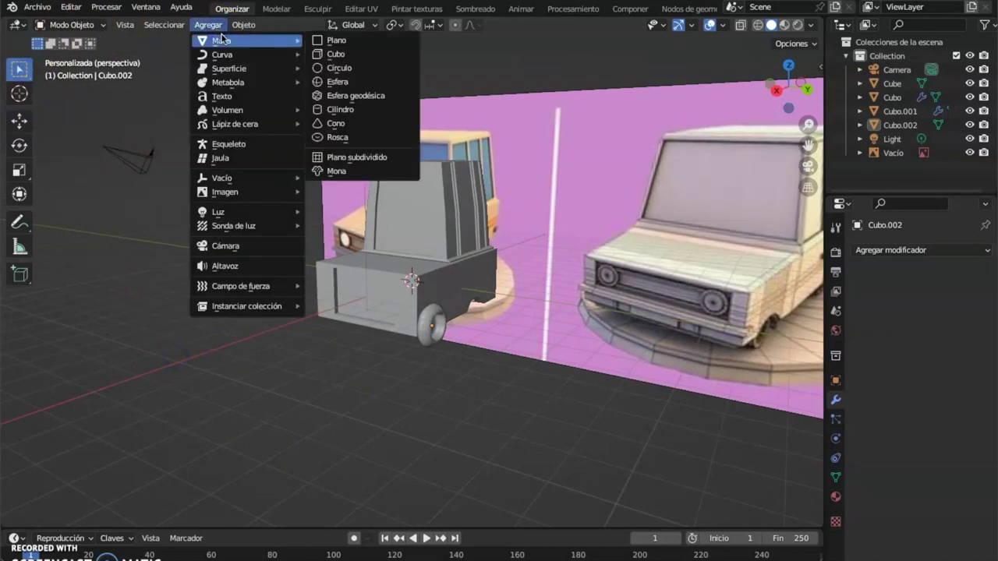
pyautogui.click(344, 54)
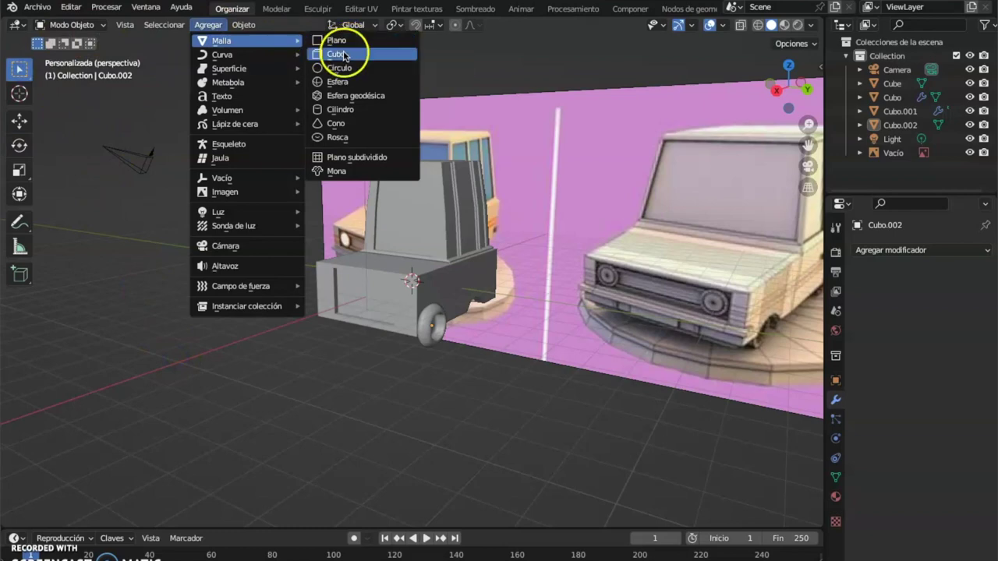
pyautogui.click(18, 127)
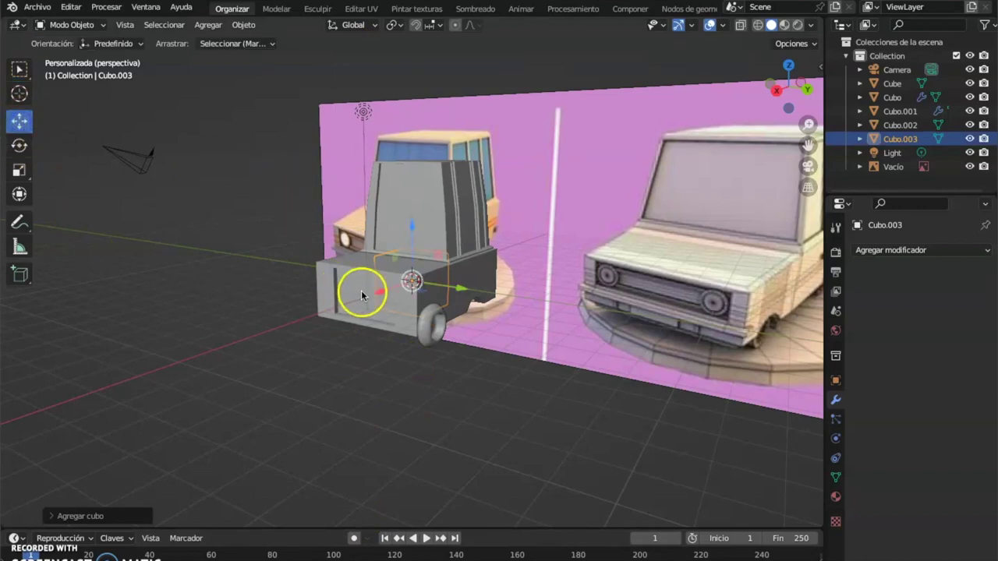
pyautogui.moveTo(379, 292); pyautogui.dragTo(226, 331)
pyautogui.moveTo(226, 331); pyautogui.dragTo(66, 269, button='middle')
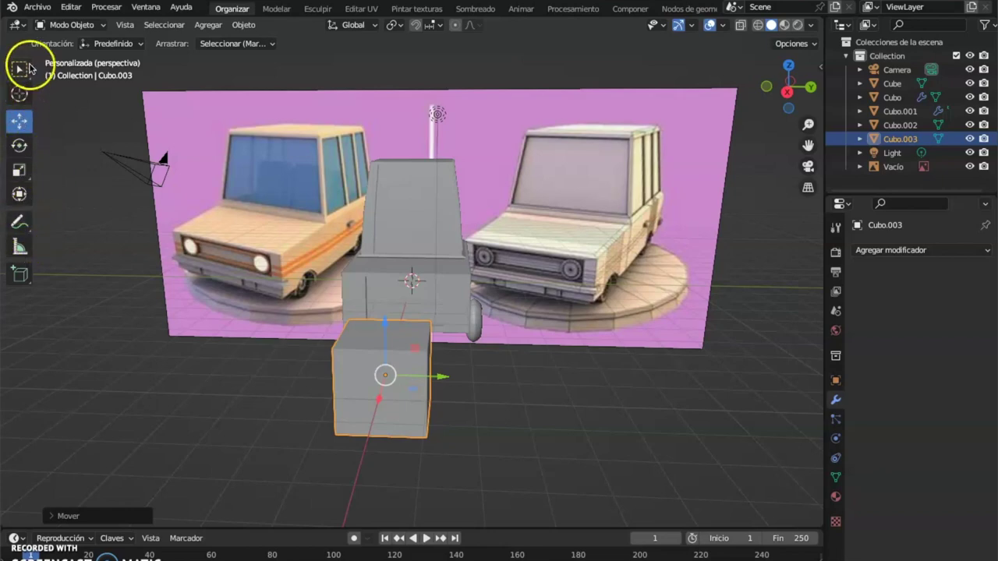
# - In Edit Mode, cut several vertical edge loops and a horizontal loop into the cube
pyautogui.click(50, 25)
pyautogui.click(88, 63)
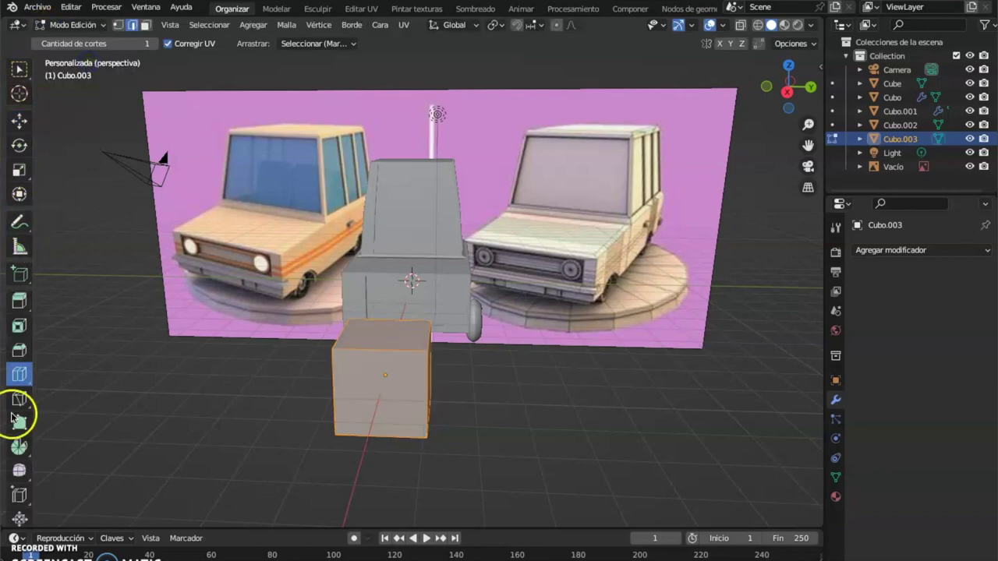
pyautogui.click(20, 374)
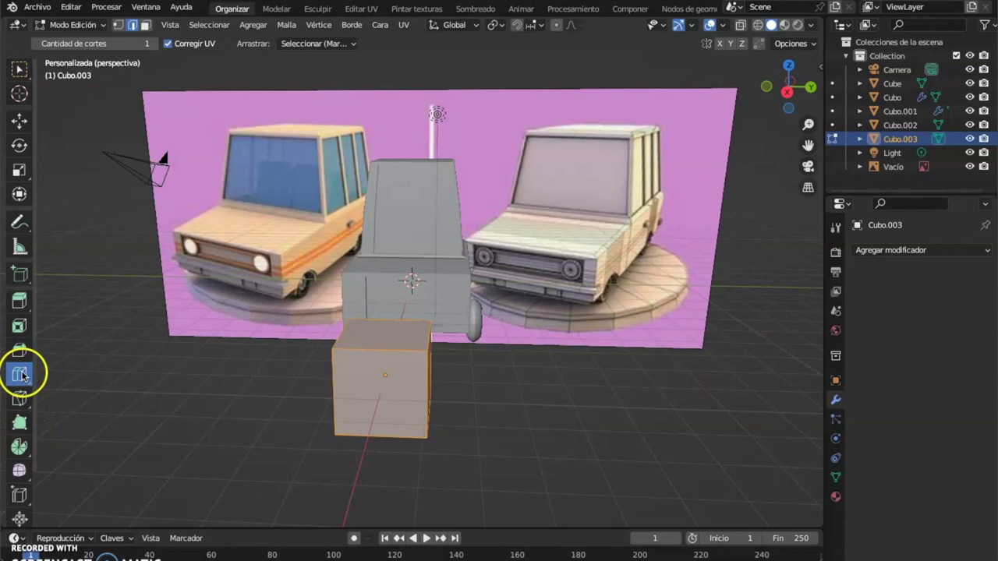
pyautogui.click(349, 361)
pyautogui.click(430, 350)
pyautogui.click(413, 350)
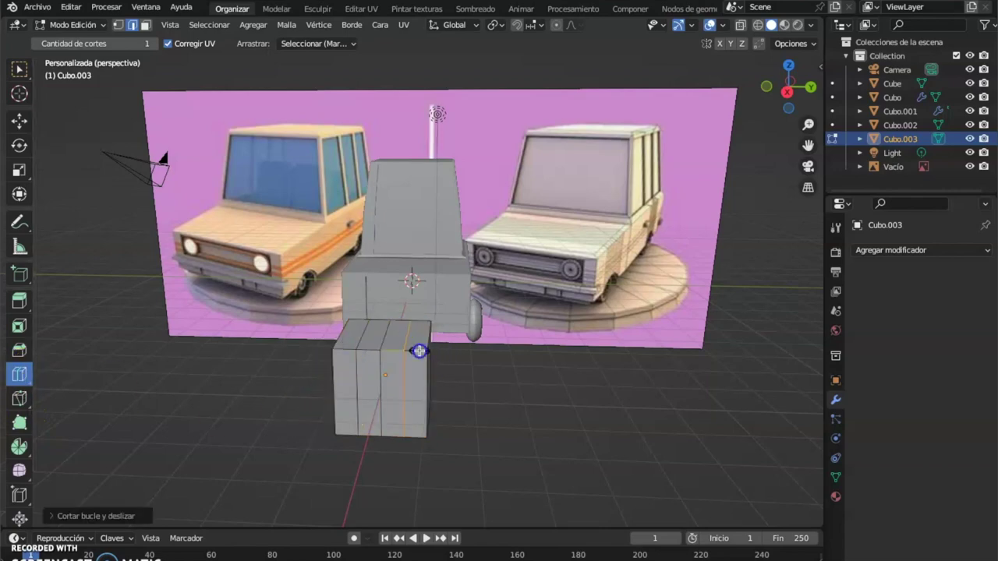
pyautogui.moveTo(426, 402); pyautogui.dragTo(387, 356, button='middle')
pyautogui.click(234, 286)
pyautogui.click(233, 329)
pyautogui.moveTo(289, 335); pyautogui.dragTo(249, 326, button='middle')
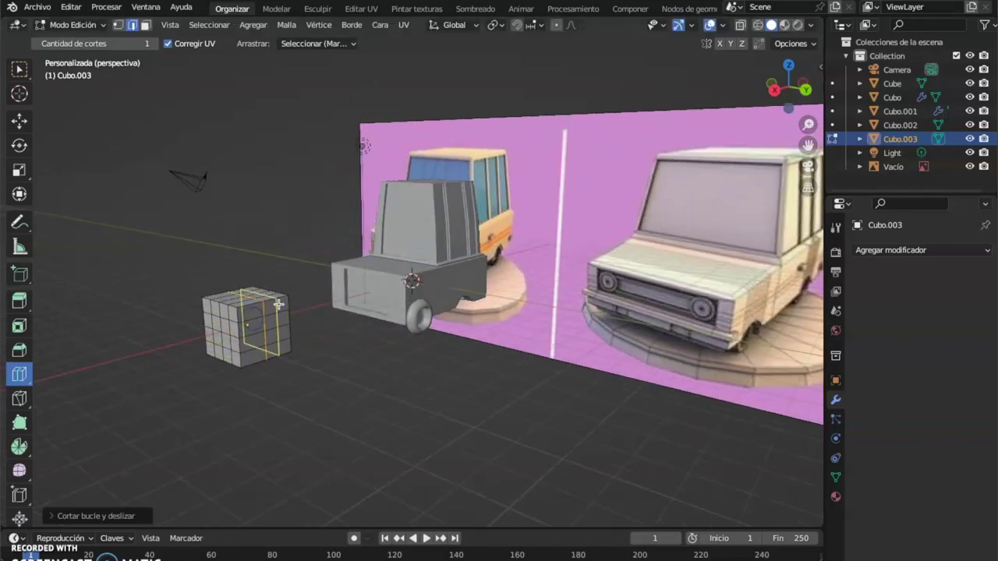
pyautogui.click(9, 70)
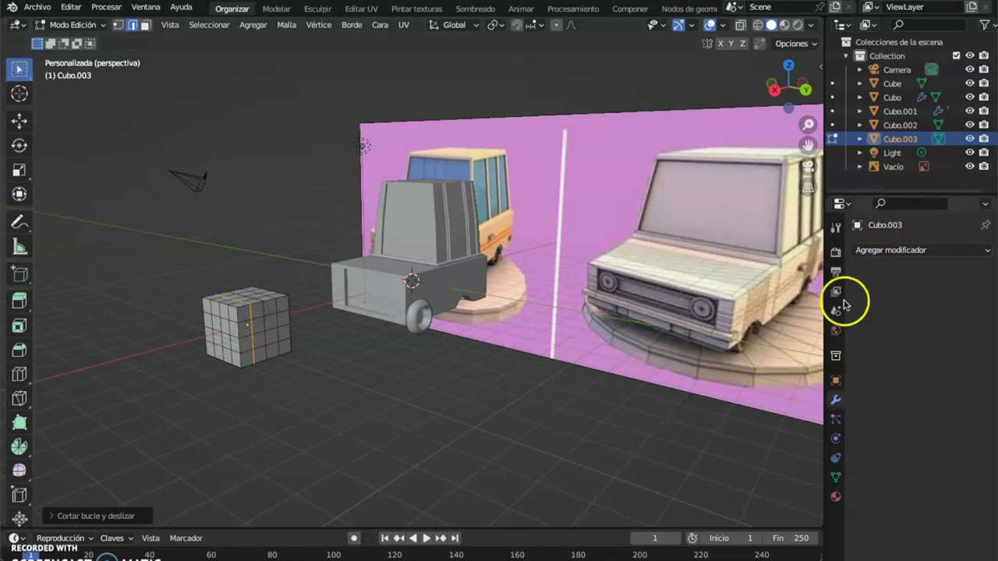
pyautogui.click(70, 25)
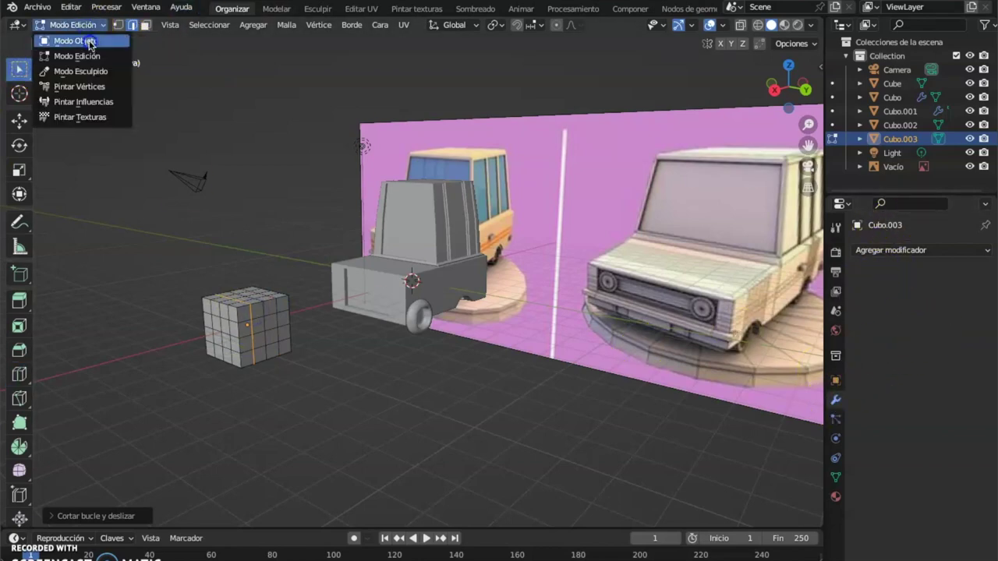
# - Try a Multires subdivision on the cube, then undo it back to Edit Mode
pyautogui.click(74, 39)
pyautogui.click(901, 250)
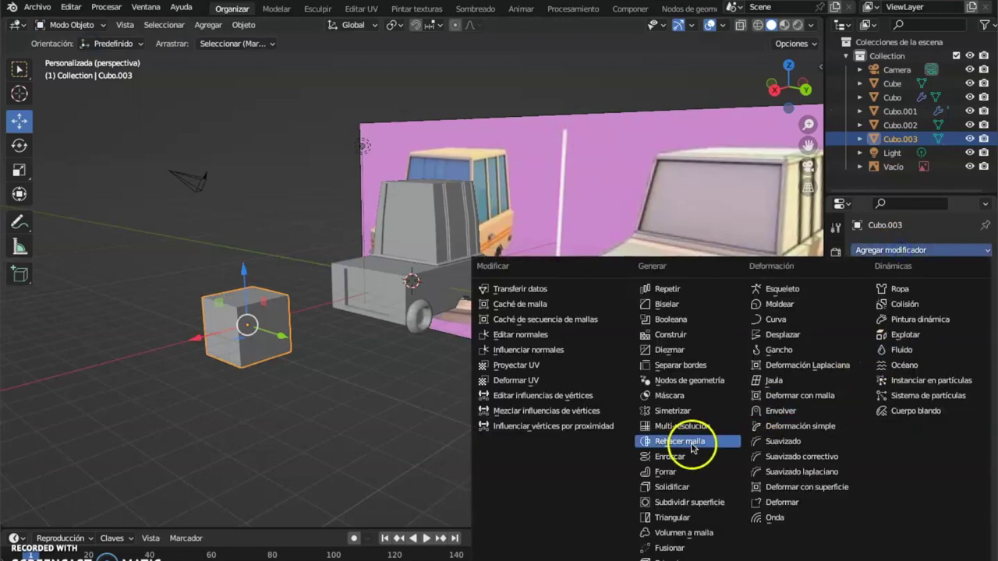
pyautogui.click(679, 382)
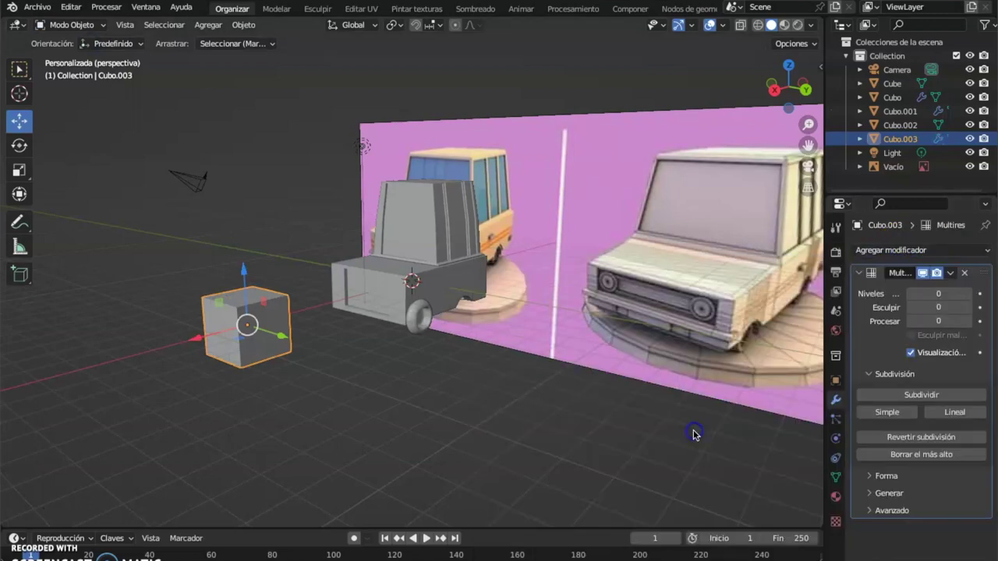
pyautogui.click(923, 395)
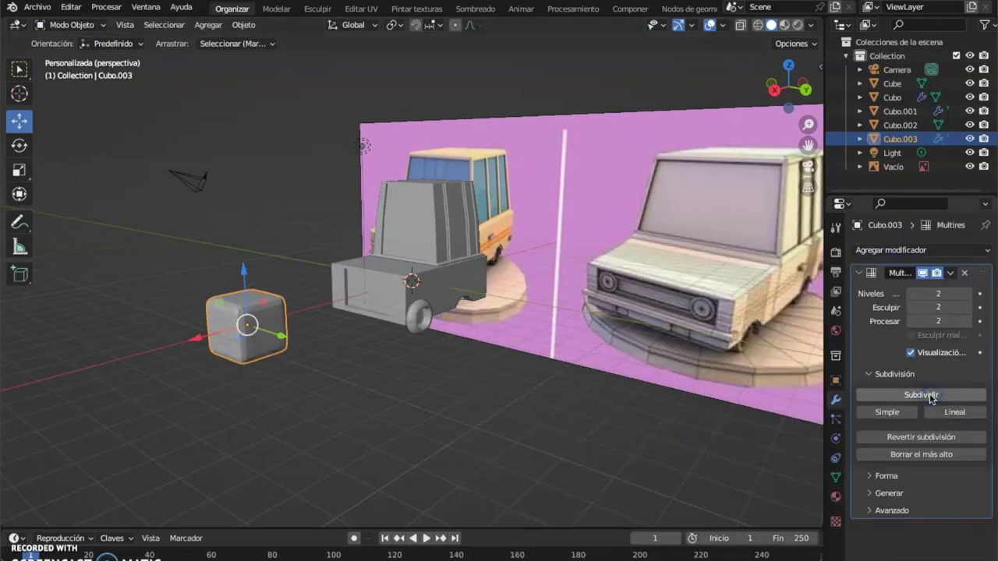
pyautogui.moveTo(457, 200); pyautogui.dragTo(330, 205, button='middle')
pyautogui.scroll(4, 265, 189)
pyautogui.scroll(-2, 331, 205)
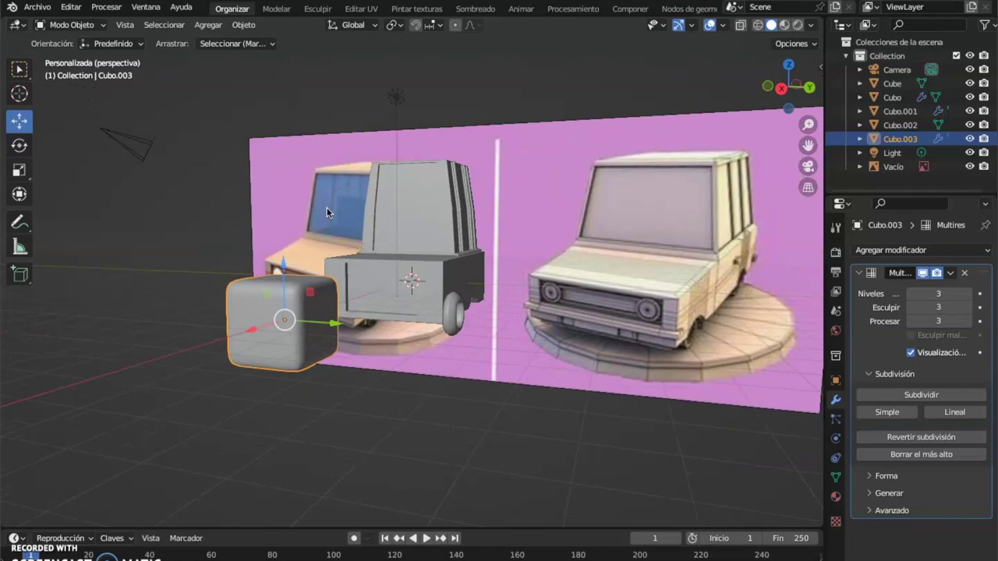
pyautogui.hotkey('ctrl', 'a')
pyautogui.press('Tab')
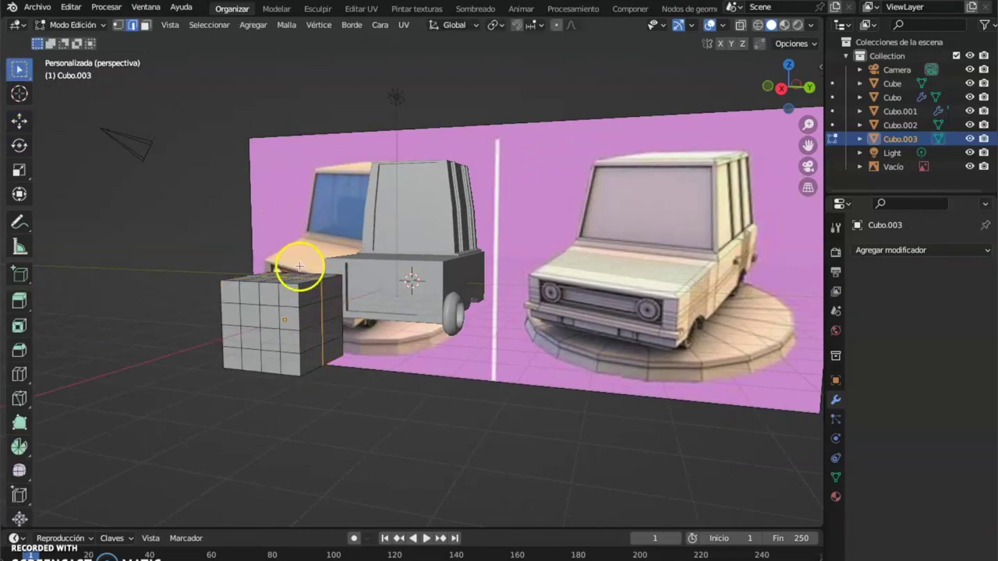
# - Cut a new edge loop through the cube and return to Object Mode
pyautogui.moveTo(299, 266); pyautogui.dragTo(315, 277, button='middle')
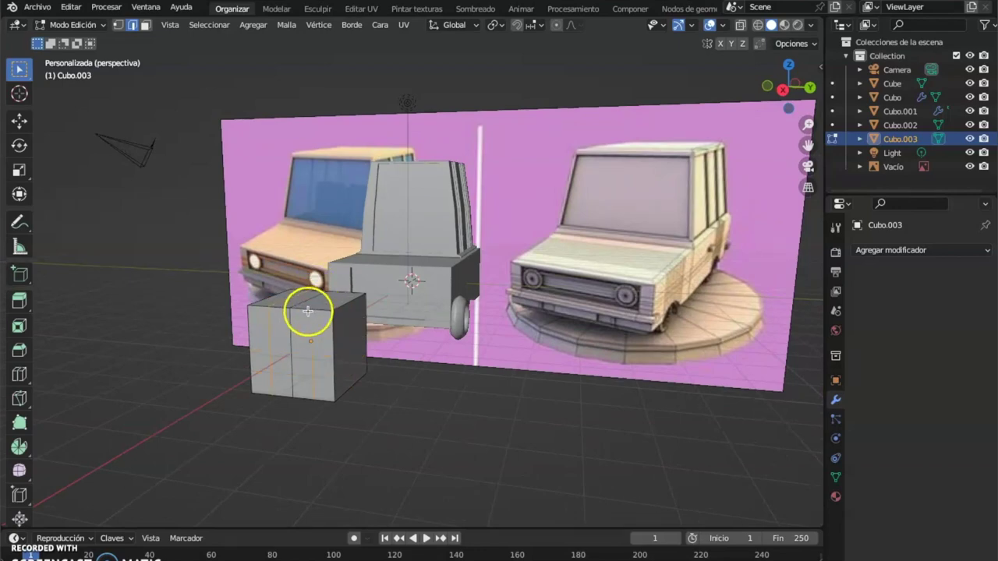
pyautogui.moveTo(331, 309); pyautogui.dragTo(269, 294, button='middle')
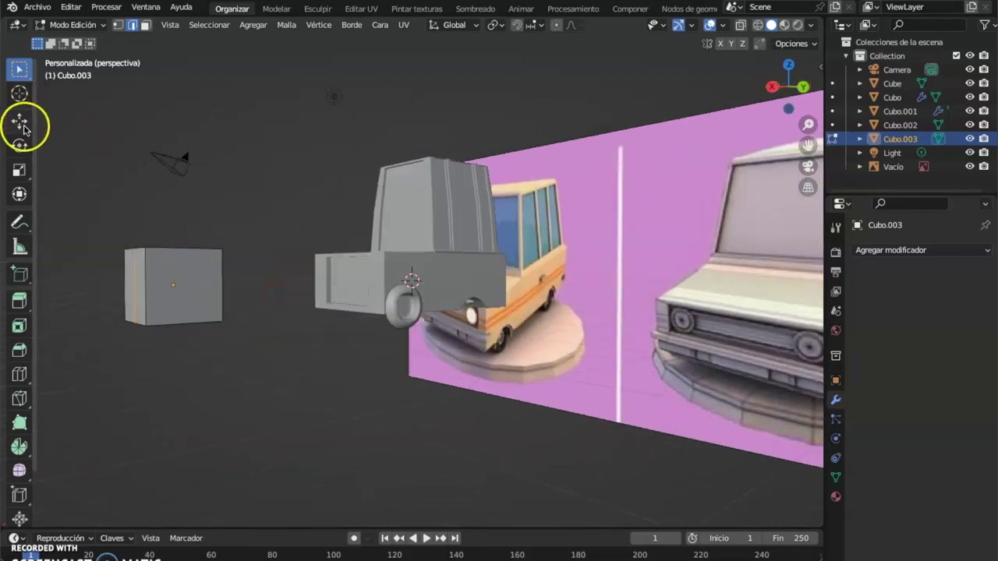
pyautogui.click(19, 373)
pyautogui.click(197, 281)
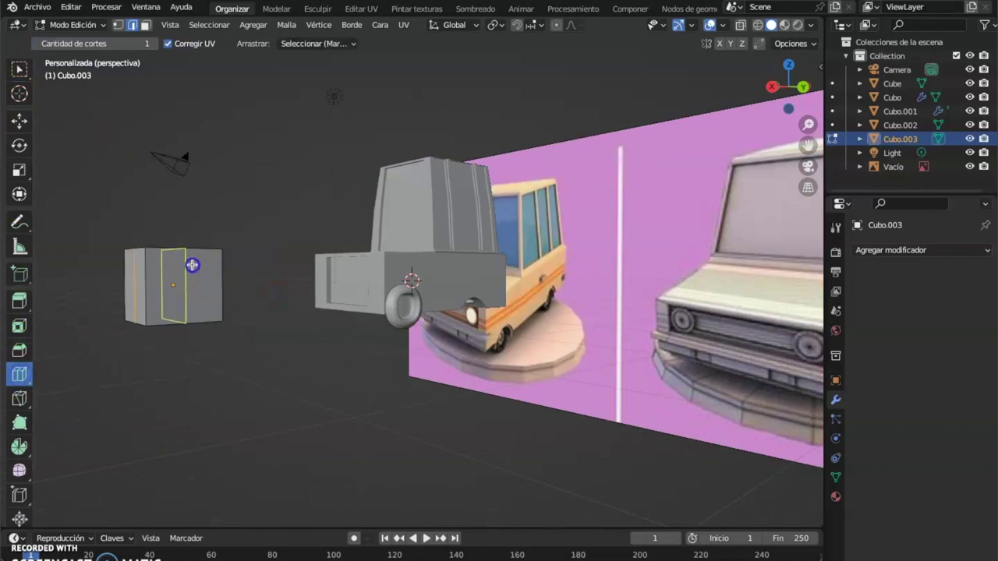
pyautogui.moveTo(197, 286); pyautogui.dragTo(241, 294, button='middle')
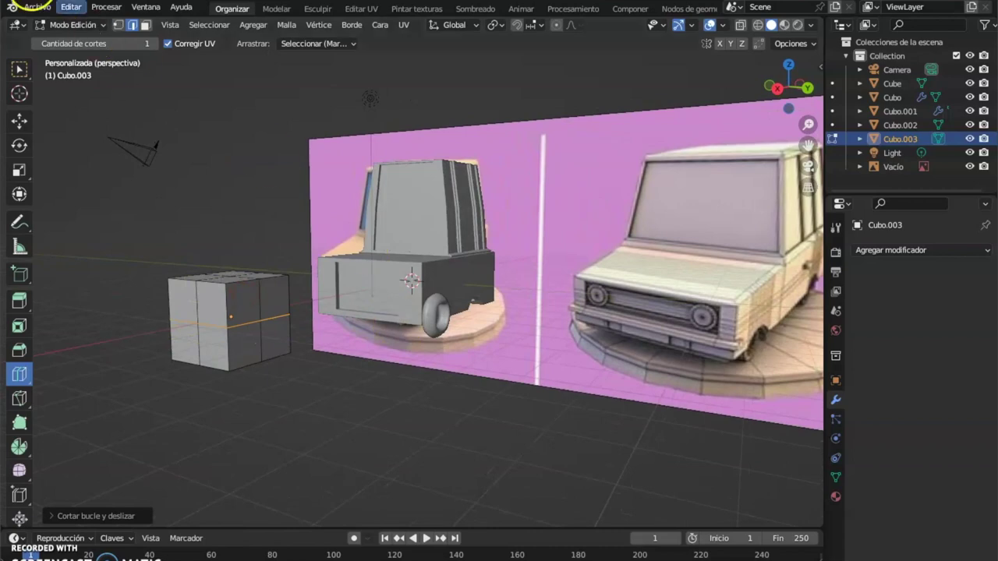
pyautogui.click(71, 26)
pyautogui.click(77, 39)
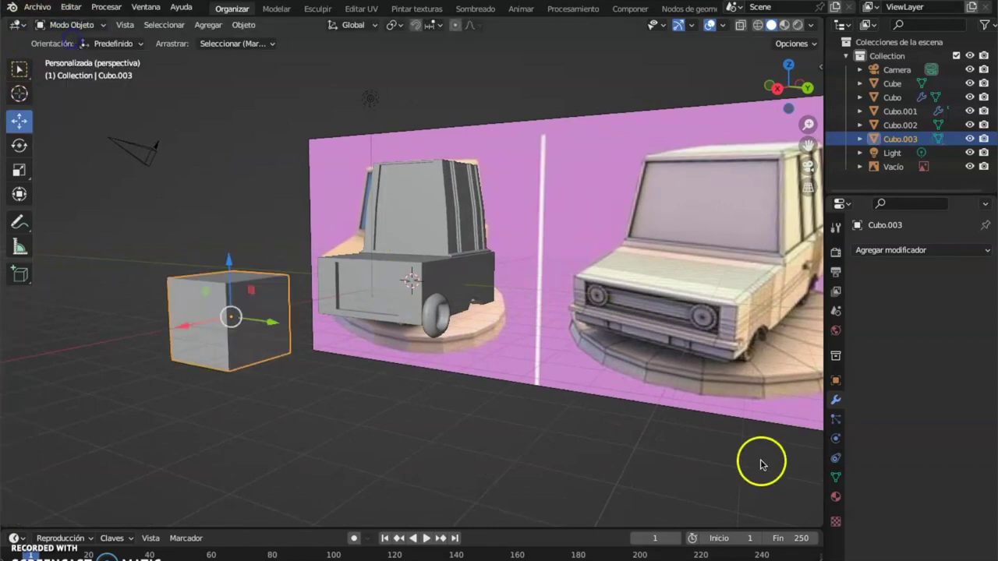
# - Add a Multires modifier to Cubo.003 and subdivide it twice to round it
pyautogui.click(935, 249)
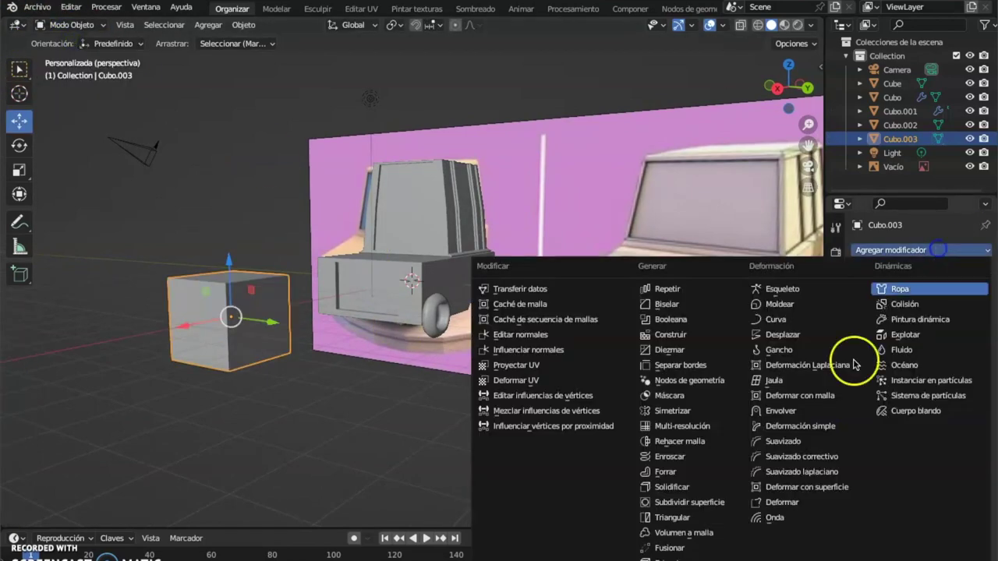
pyautogui.click(689, 427)
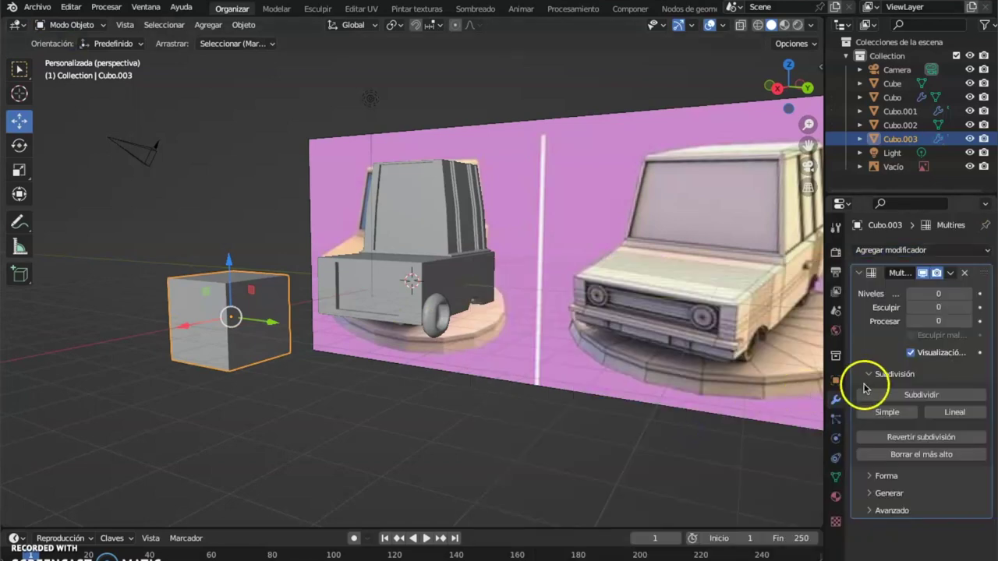
pyautogui.click(891, 396)
pyautogui.click(891, 395)
pyautogui.moveTo(218, 208); pyautogui.dragTo(251, 222, button='middle')
# - Scale the rounded cube down to wheel size
pyautogui.click(20, 145)
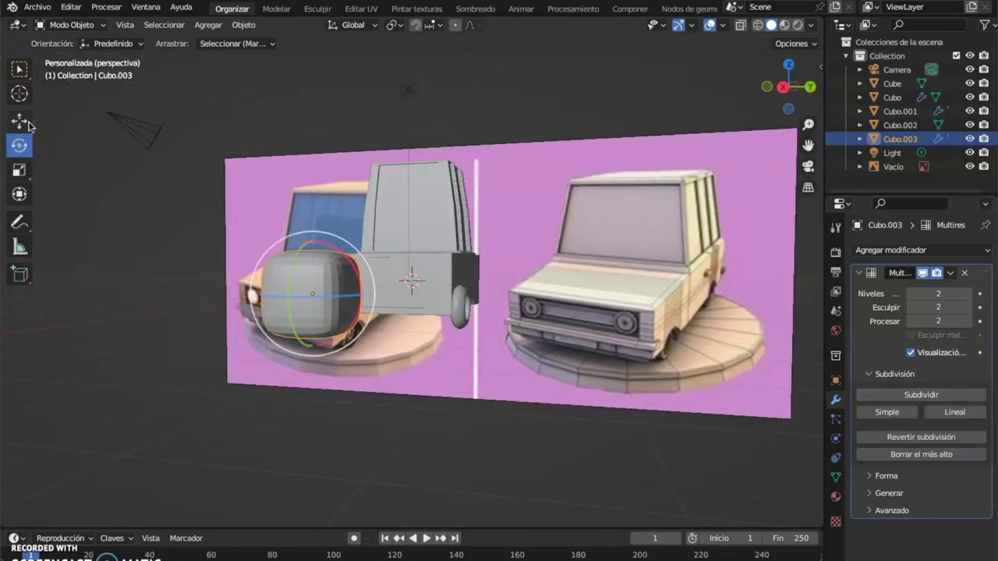
pyautogui.click(20, 171)
pyautogui.moveTo(363, 297)
pyautogui.mouseDown()
pyautogui.moveTo(335, 292)
pyautogui.moveTo(374, 300)
pyautogui.mouseUp()
pyautogui.moveTo(374, 300); pyautogui.dragTo(154, 258, button='middle')
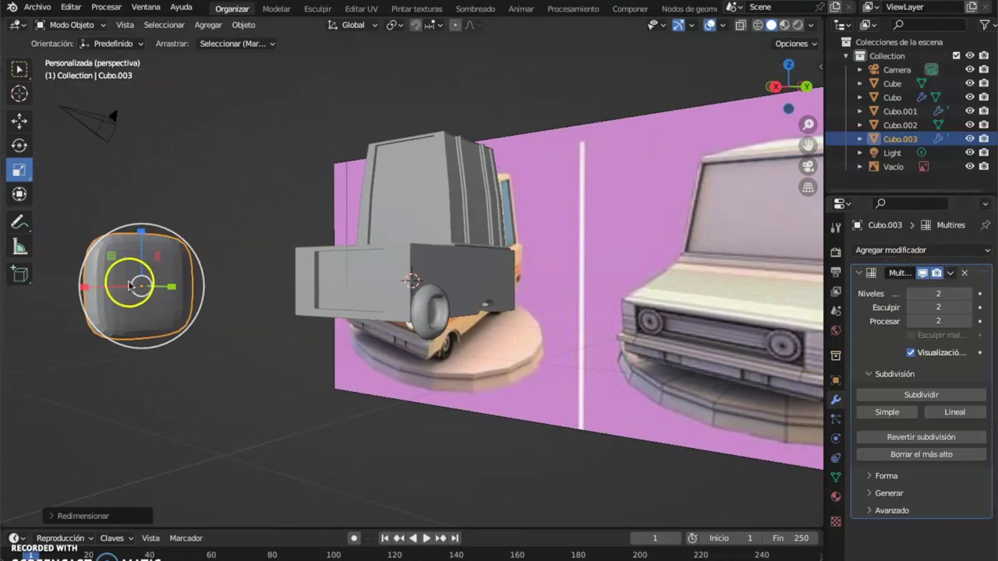
pyautogui.click(180, 25)
pyautogui.click(180, 25)
pyautogui.click(97, 27)
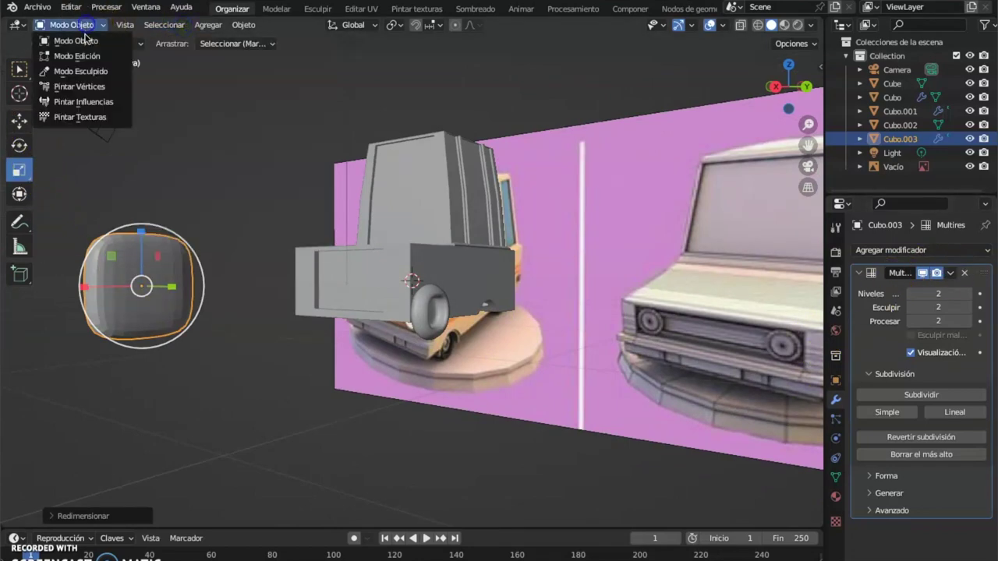
# - Inset the cube's four front faces and extrude them about 0.05 m inward
pyautogui.click(76, 51)
pyautogui.hotkey('ctrl', 'r')
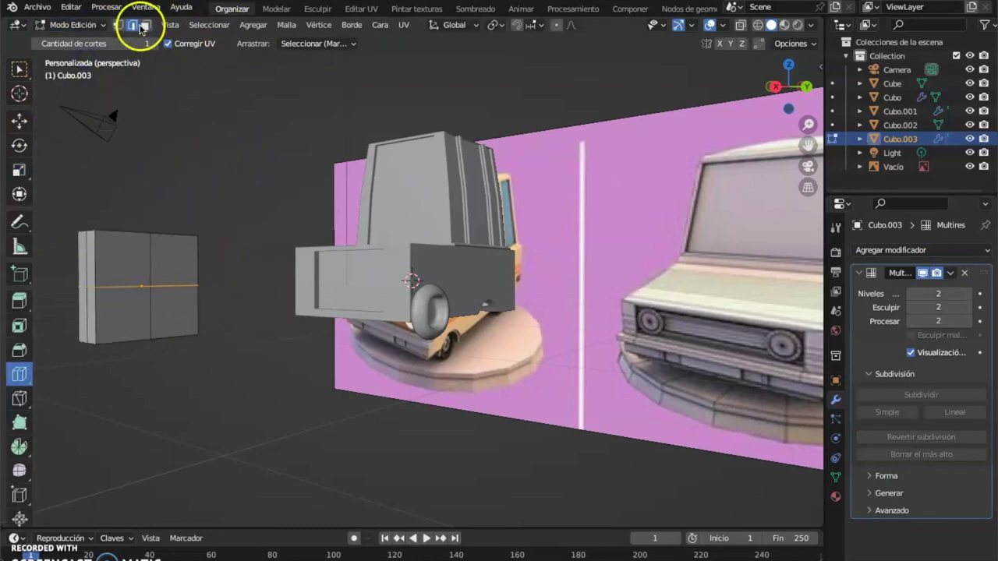
pyautogui.click(20, 71)
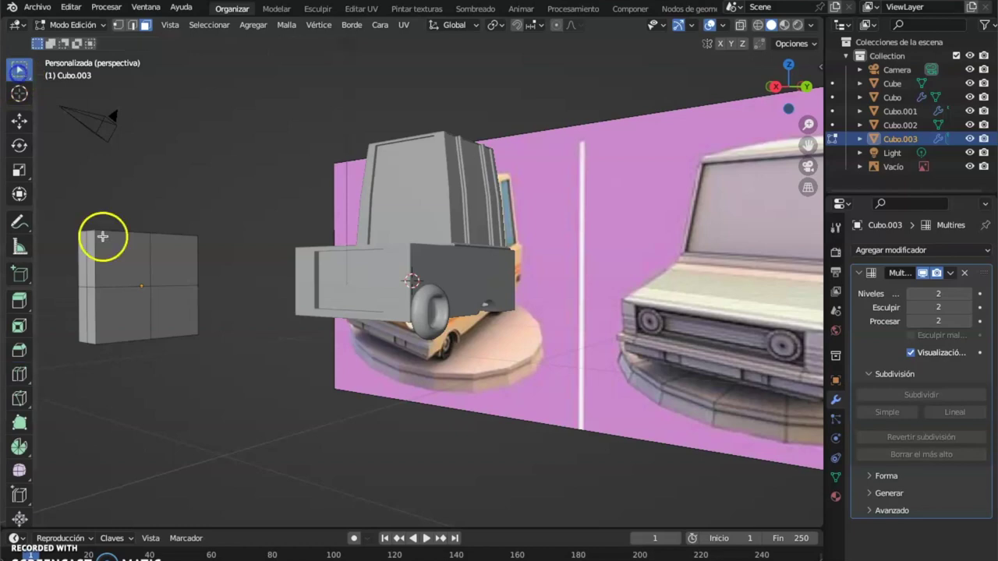
pyautogui.click(146, 267)
pyautogui.keyDown('shift'); pyautogui.click(187, 267); pyautogui.keyUp('shift')
pyautogui.keyDown('shift'); pyautogui.click(187, 323); pyautogui.keyUp('shift')
pyautogui.keyDown('shift'); pyautogui.click(118, 317); pyautogui.keyUp('shift')
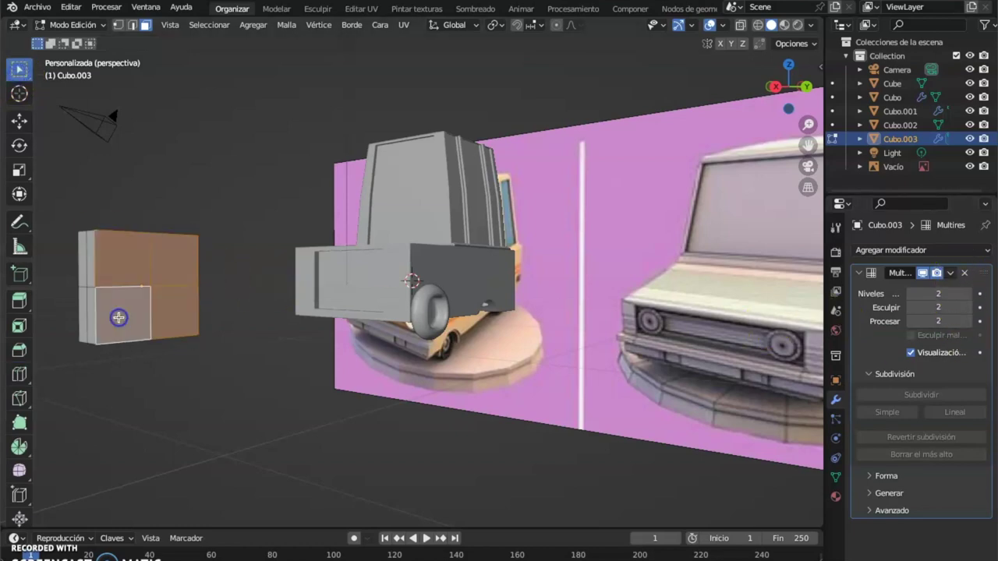
pyautogui.press('i')
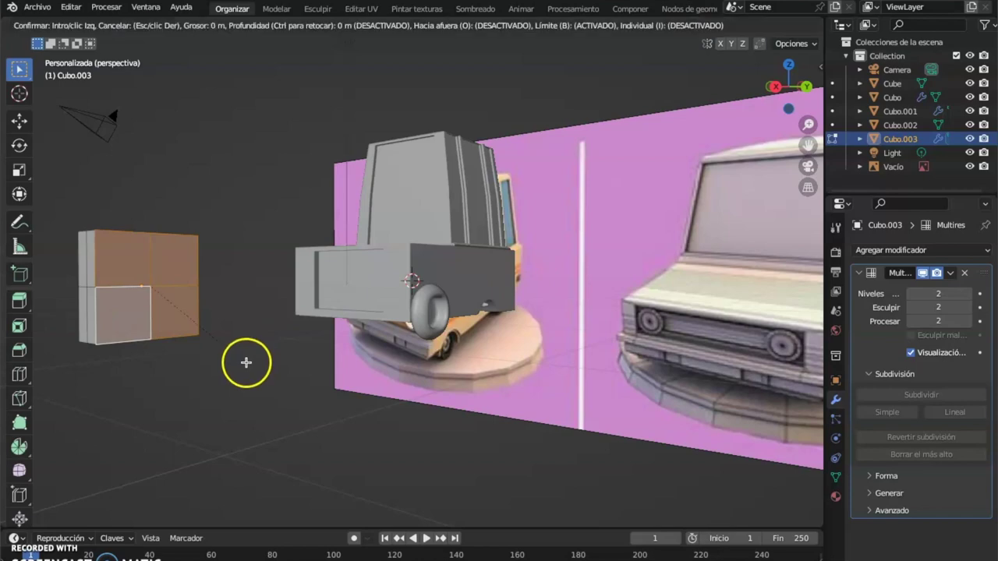
pyautogui.click(238, 354)
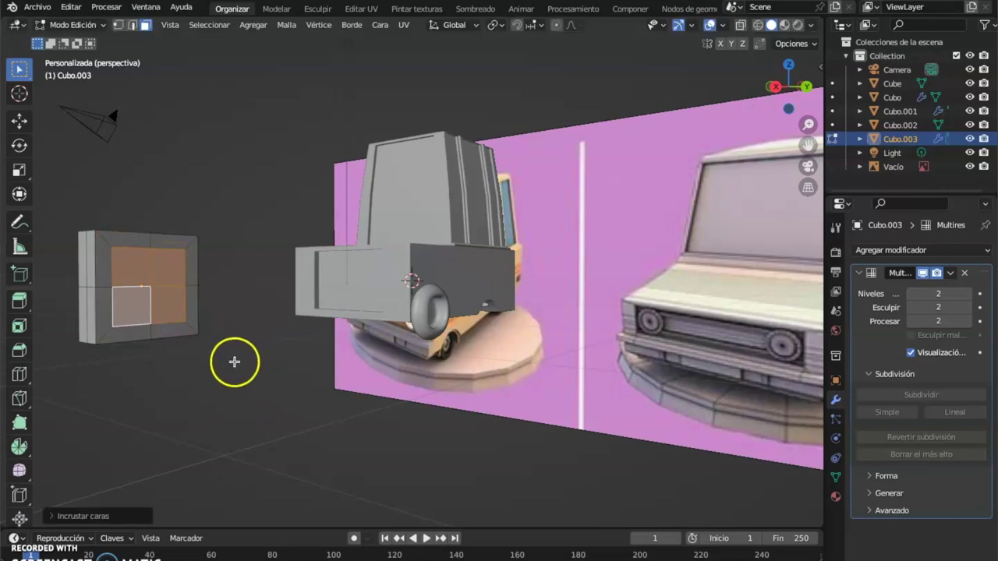
pyautogui.press('e')
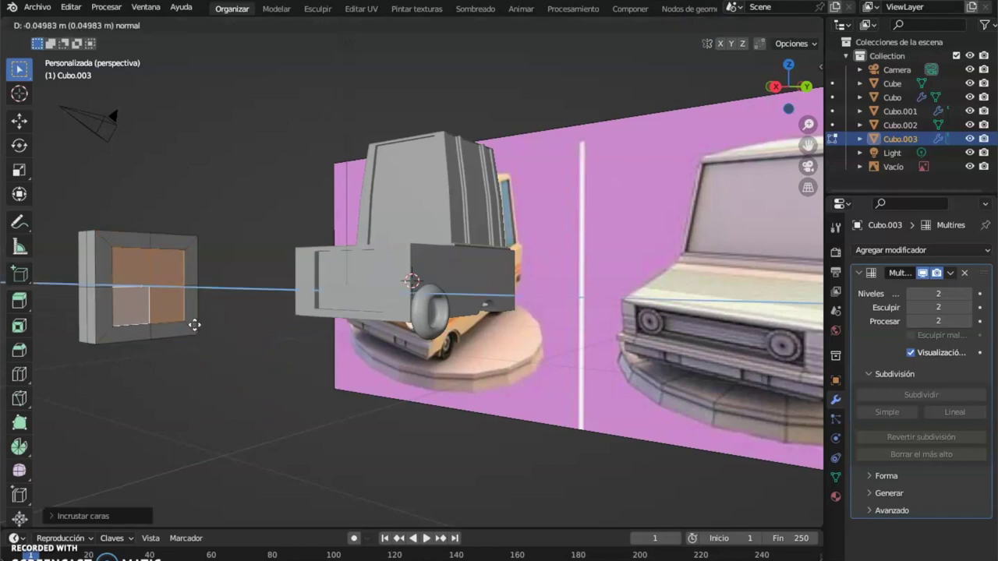
pyautogui.click(194, 324)
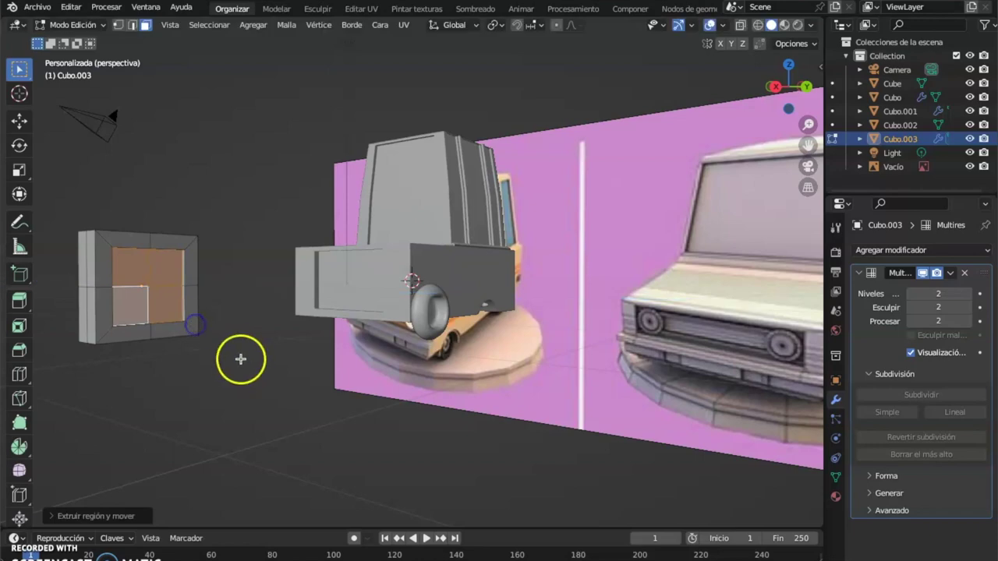
pyautogui.click(83, 26)
# - In Object Mode, shrink Cubo.003 and flatten it along the Z axis
pyautogui.click(75, 41)
pyautogui.moveTo(315, 398)
pyautogui.mouseDown(button='middle')
pyautogui.moveTo(263, 383)
pyautogui.moveTo(262, 367)
pyautogui.moveTo(310, 413)
pyautogui.mouseUp(button='middle')
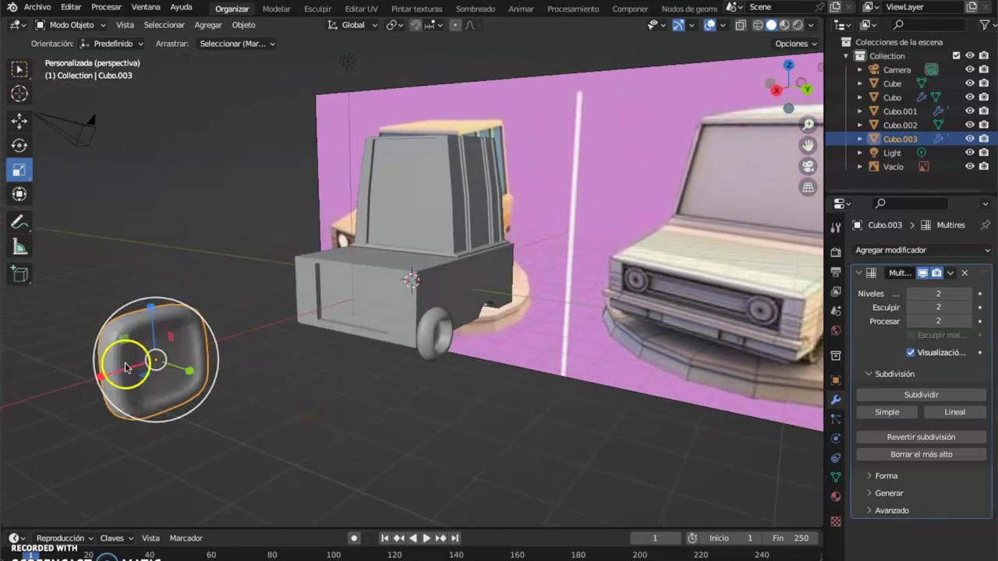
pyautogui.moveTo(101, 378); pyautogui.dragTo(116, 374)
pyautogui.moveTo(148, 370)
pyautogui.mouseDown(button='middle')
pyautogui.moveTo(175, 366)
pyautogui.moveTo(163, 360)
pyautogui.mouseUp(button='middle')
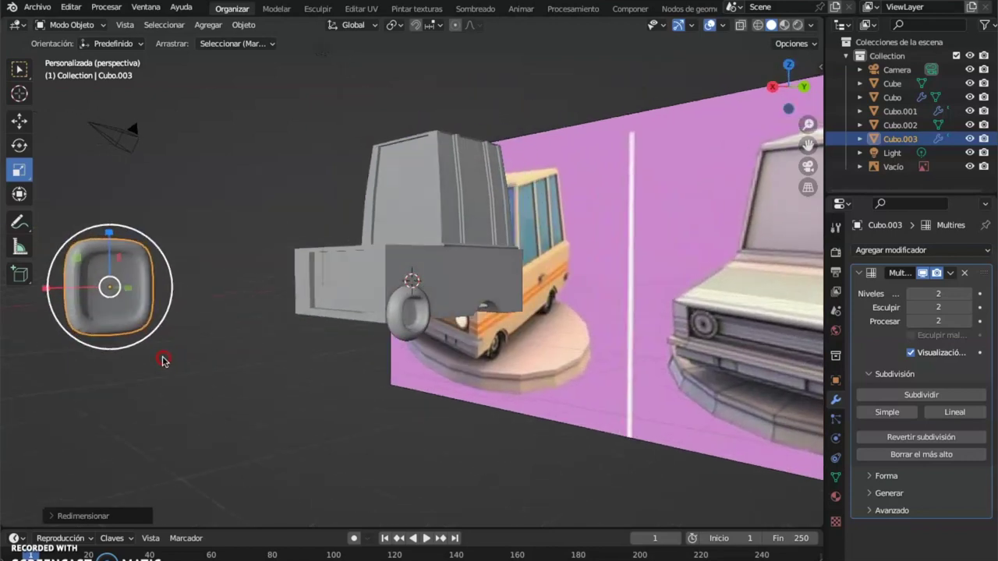
pyautogui.moveTo(108, 231); pyautogui.dragTo(110, 248)
pyautogui.moveTo(50, 286)
pyautogui.mouseDown()
pyautogui.moveTo(95, 282)
pyautogui.moveTo(36, 286)
pyautogui.mouseUp()
# - Adjust Cubo.003's width along the X axis
pyautogui.moveTo(36, 285); pyautogui.dragTo(183, 288, button='middle')
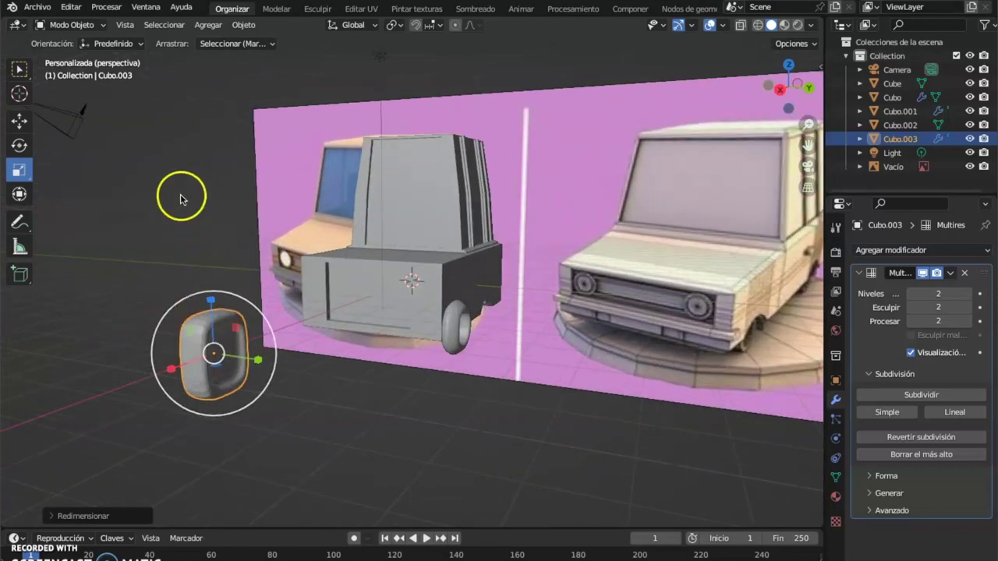
pyautogui.click(52, 32)
pyautogui.click(73, 39)
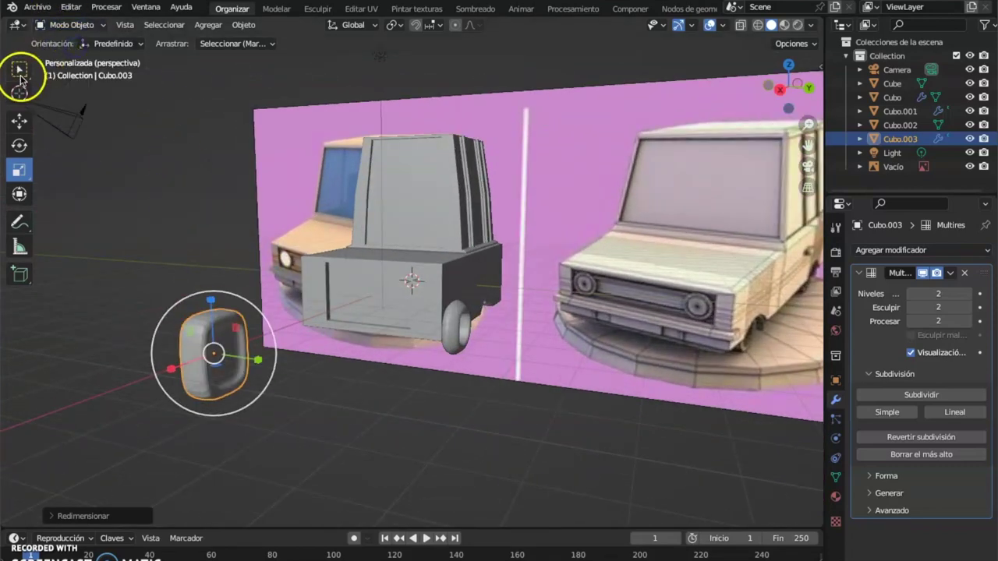
# - Delete the hubbed wheel object Cubo.003 via its context menu
pyautogui.click(20, 78)
pyautogui.click(226, 373)
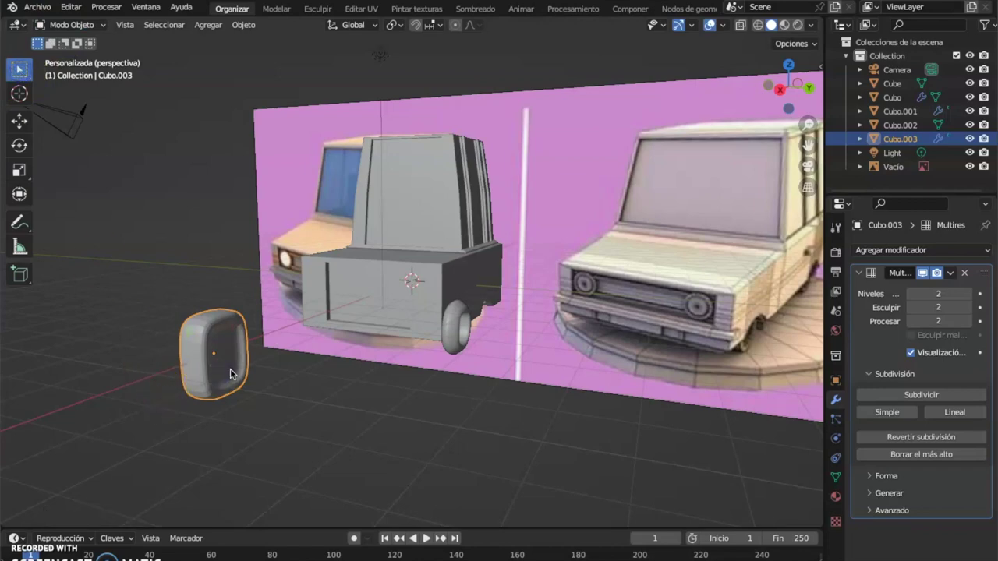
pyautogui.rightClick(230, 374)
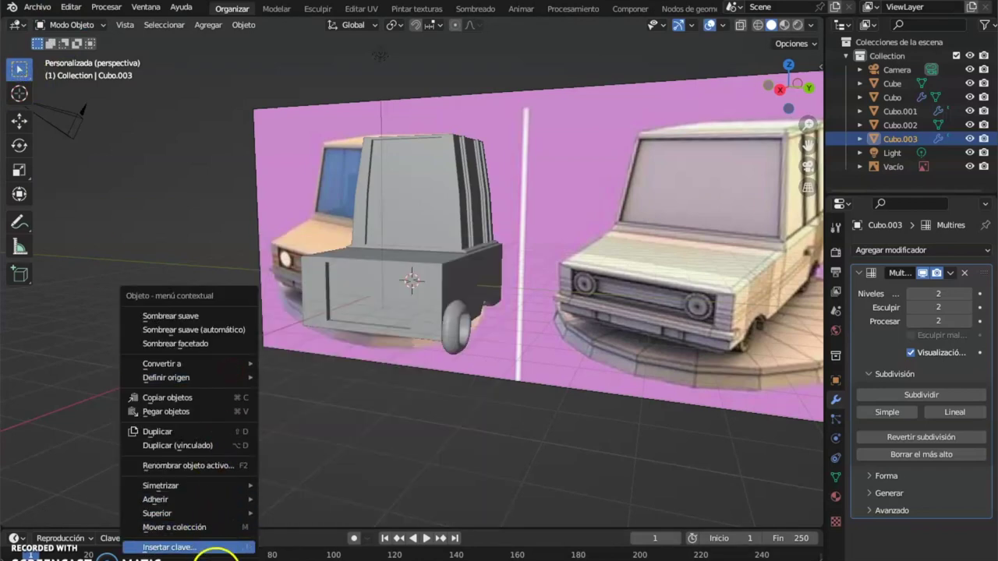
pyautogui.click(214, 550)
pyautogui.moveTo(267, 359); pyautogui.dragTo(201, 327, button='middle')
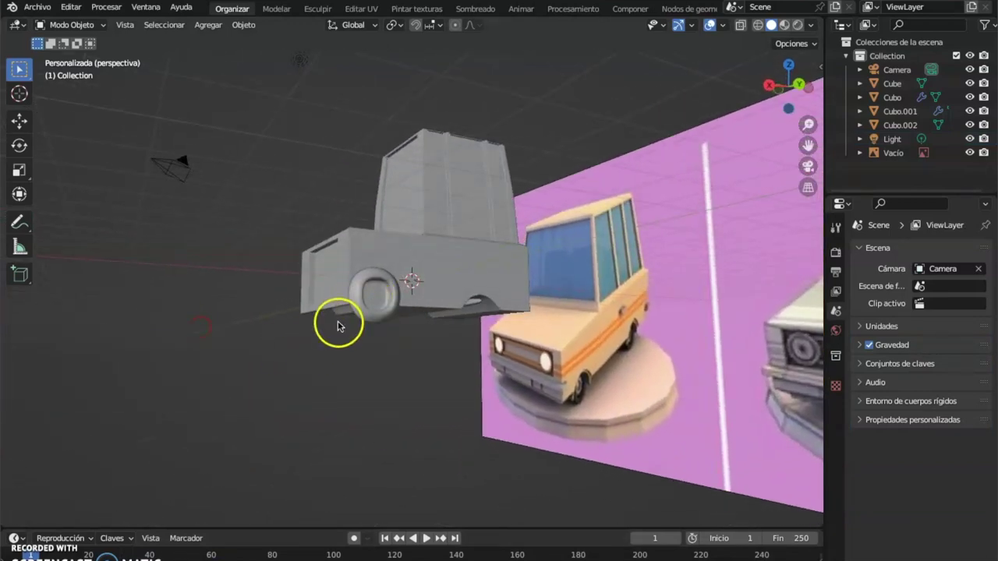
pyautogui.scroll(2, 339, 324)
# - Select the remaining wheel Cubo.002 to inspect it, then deselect it
pyautogui.click(362, 315)
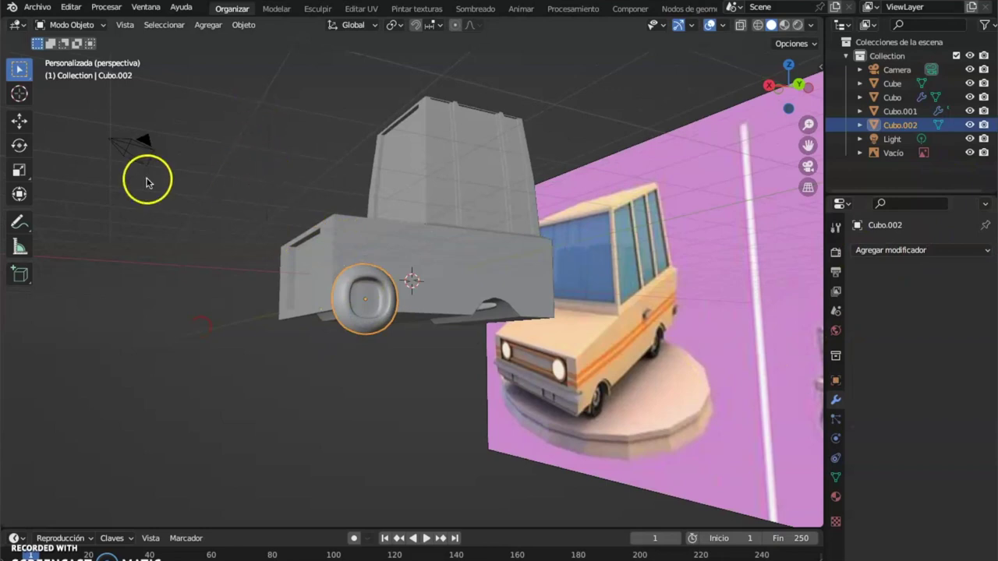
pyautogui.click(178, 291)
pyautogui.moveTo(178, 291); pyautogui.dragTo(204, 325, button='middle')
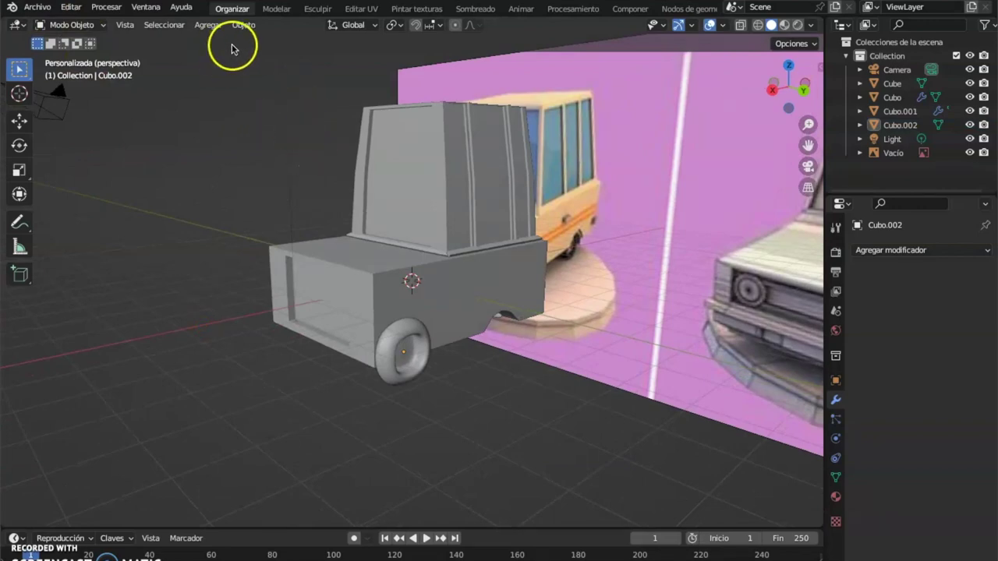
# - Add a new cube mesh, Cubo.003, and drag it out to the left of the van
pyautogui.click(208, 24)
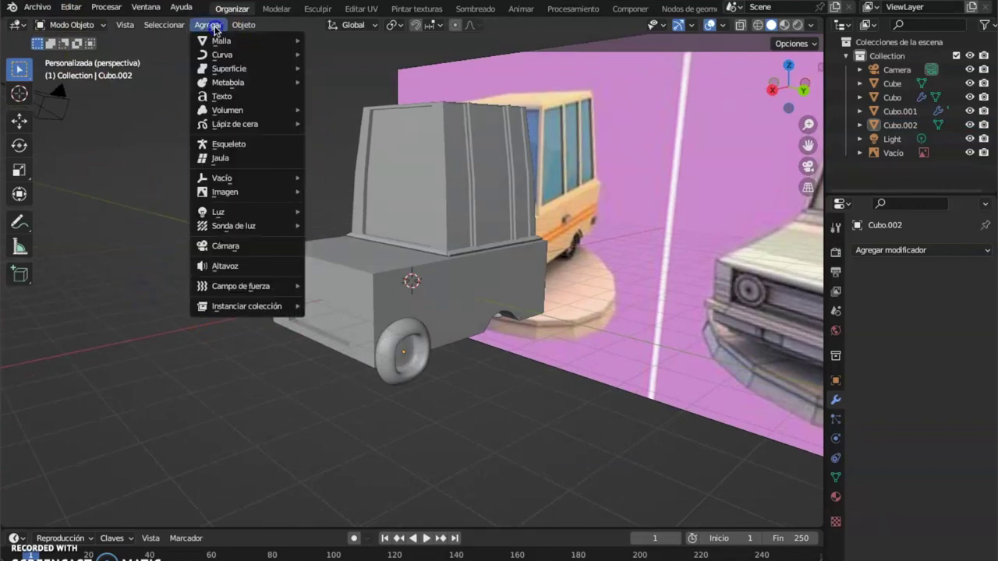
pyautogui.moveTo(226, 41)
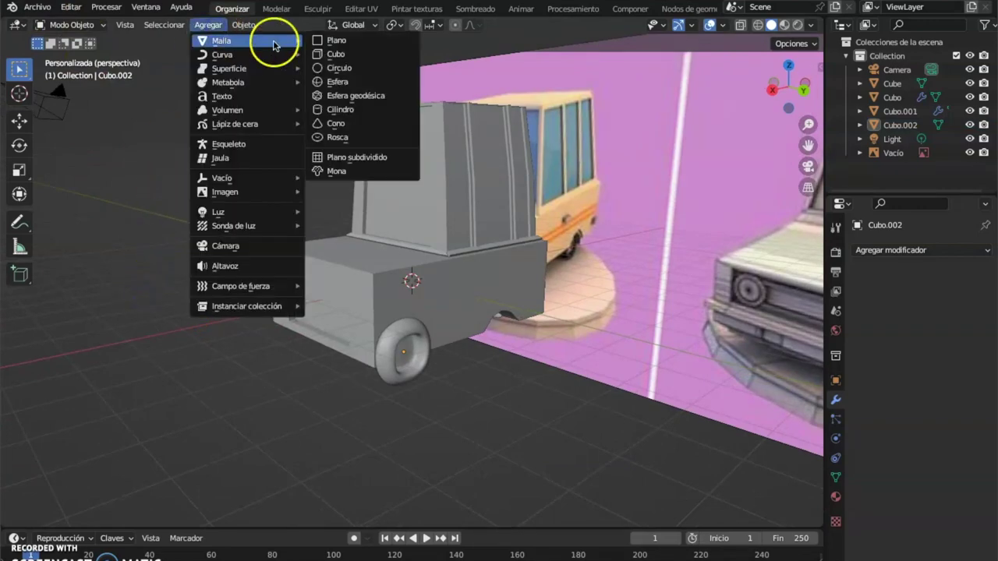
pyautogui.click(355, 52)
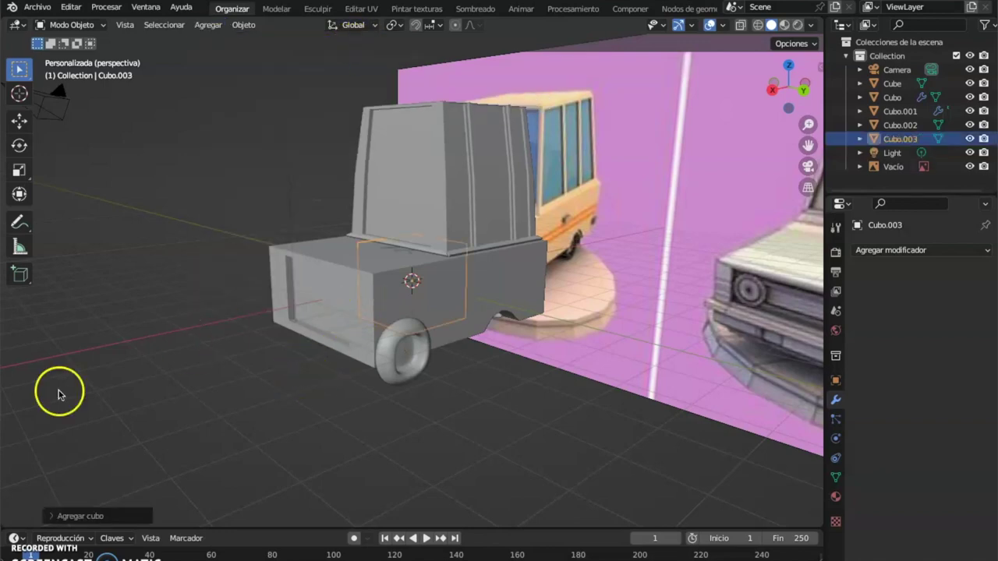
pyautogui.click(19, 117)
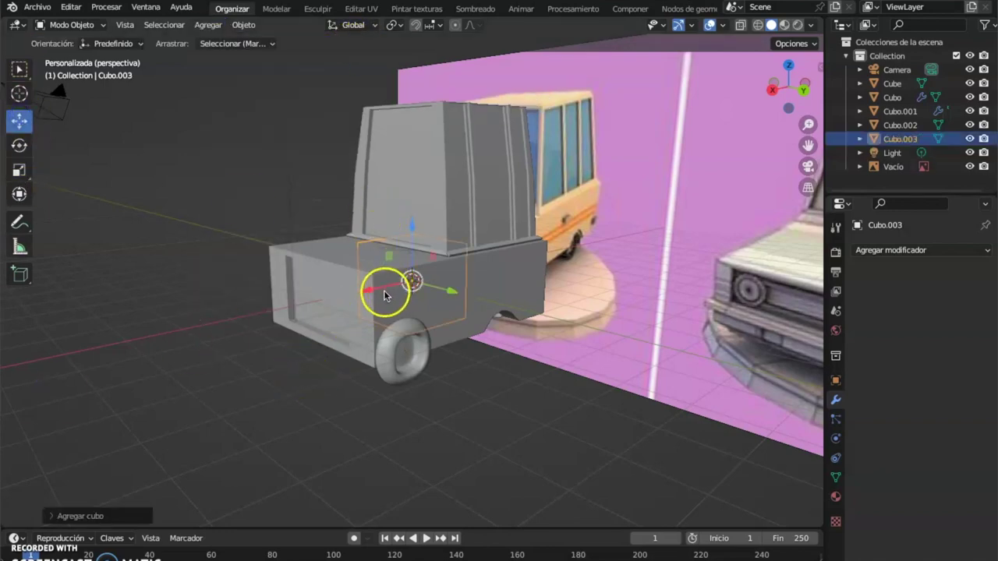
pyautogui.moveTo(367, 290); pyautogui.dragTo(124, 318)
pyautogui.moveTo(272, 285); pyautogui.dragTo(57, 169, button='middle')
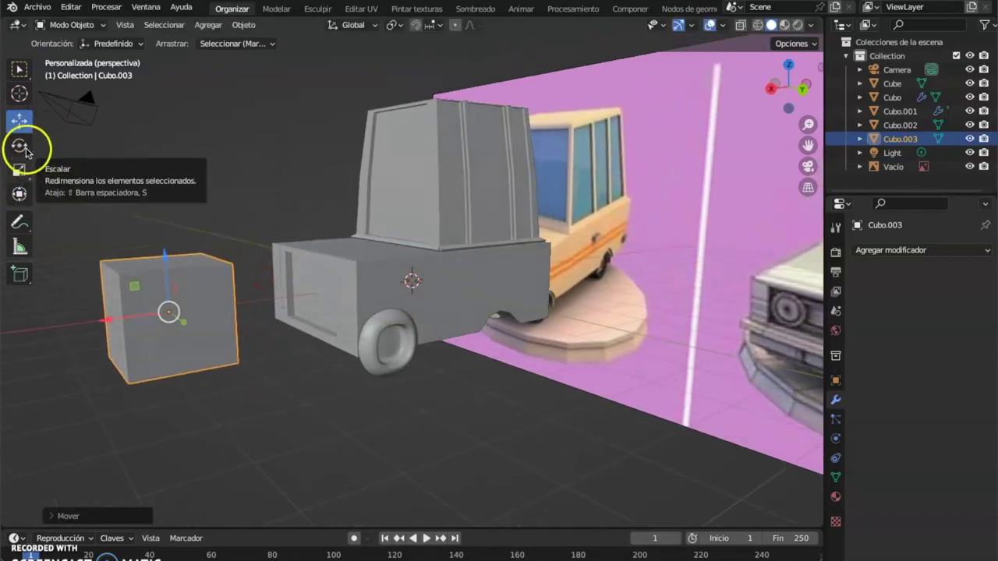
pyautogui.click(70, 25)
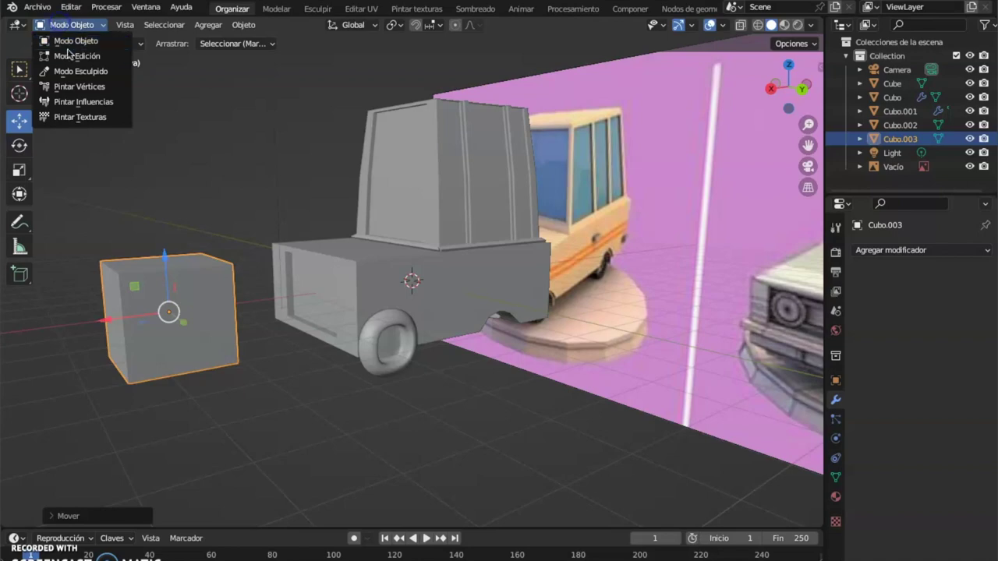
# - In Edit Mode, cut a vertical edge loop through the cube and box-select a group of vertices
pyautogui.click(70, 55)
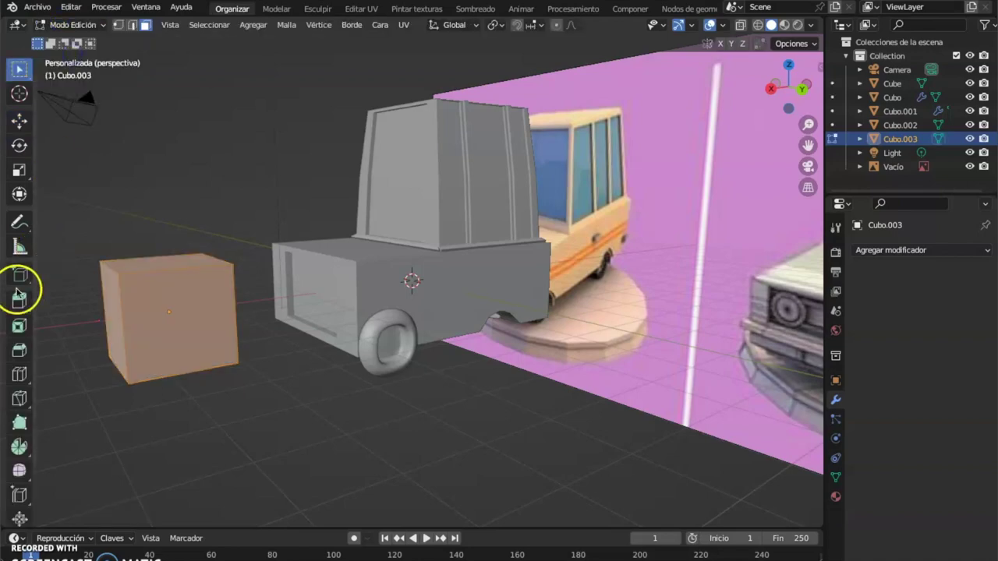
pyautogui.click(19, 375)
pyautogui.click(184, 284)
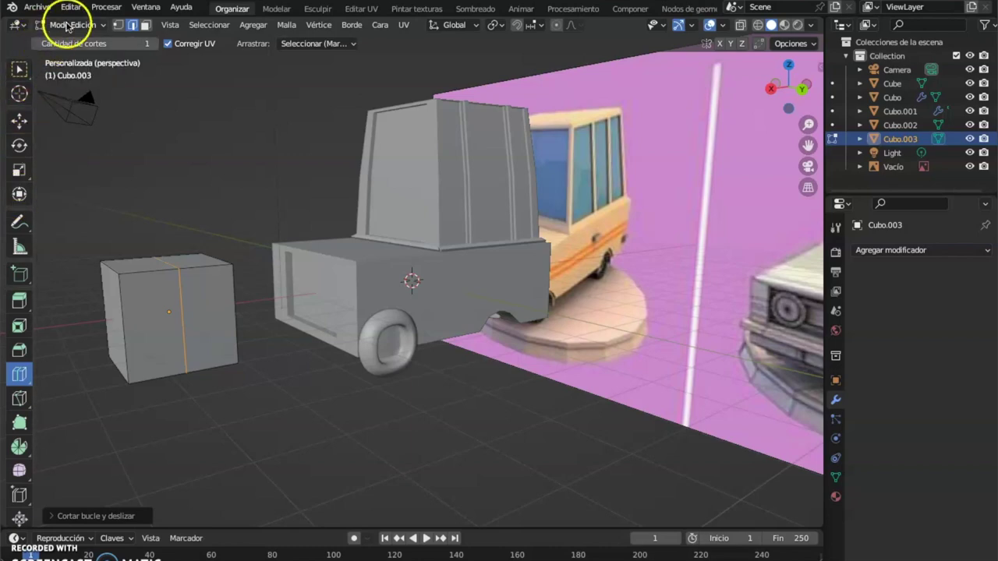
pyautogui.click(121, 28)
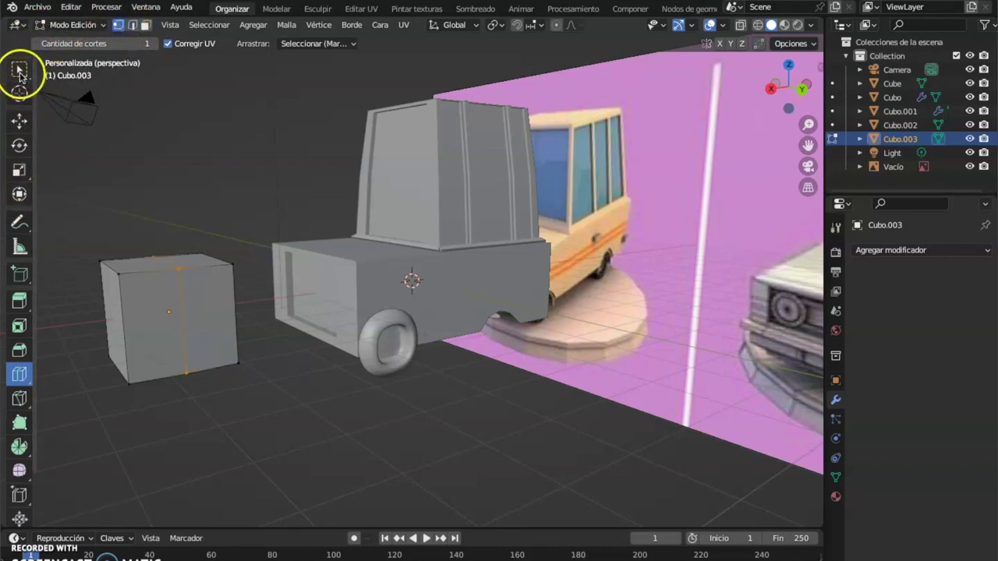
pyautogui.click(20, 69)
pyautogui.moveTo(123, 162); pyautogui.dragTo(105, 151, button='middle')
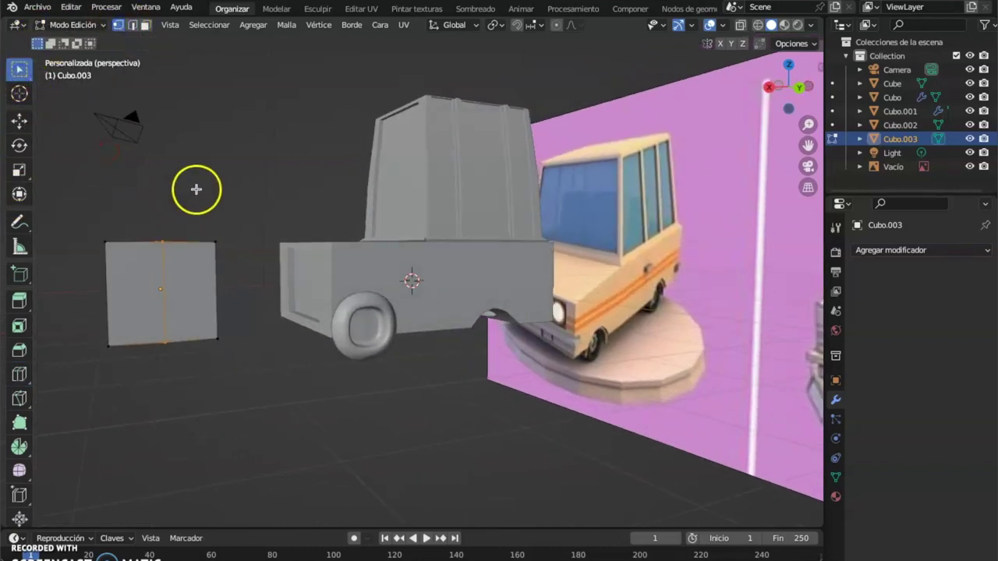
pyautogui.moveTo(191, 192); pyautogui.dragTo(149, 385)
pyautogui.moveTo(149, 386); pyautogui.dragTo(187, 394, button='middle')
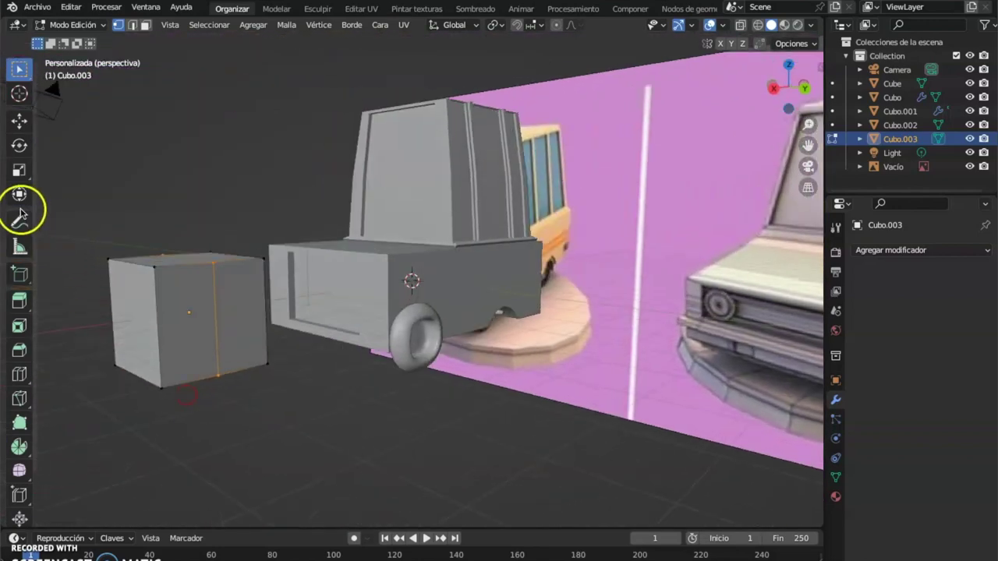
# - Scale the selected vertices to stretch the cube taller, checking it in wireframe view
pyautogui.click(20, 170)
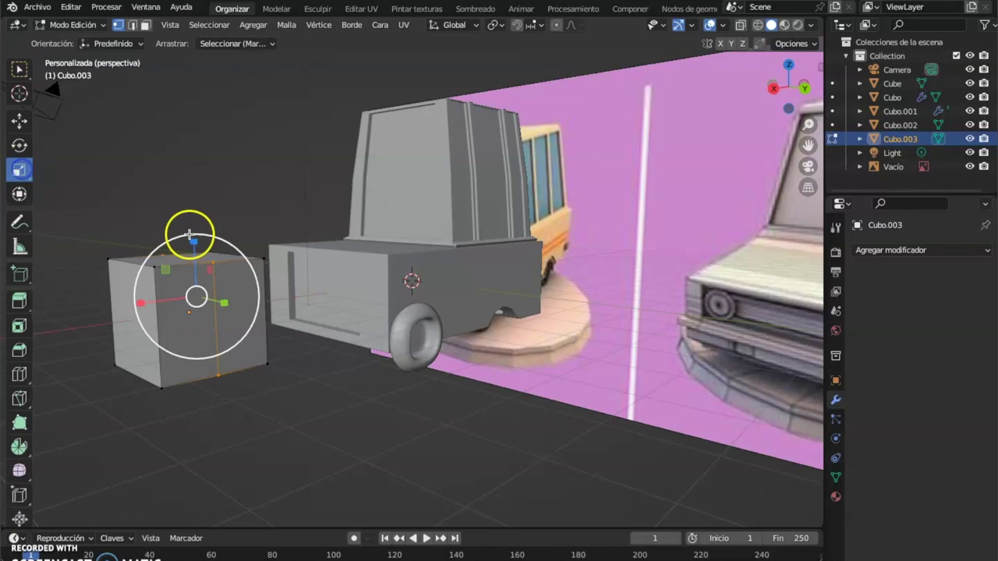
pyautogui.moveTo(192, 239); pyautogui.dragTo(193, 208)
pyautogui.moveTo(193, 207); pyautogui.dragTo(411, 280, button='middle')
pyautogui.moveTo(390, 251)
pyautogui.mouseDown(button='middle')
pyautogui.moveTo(328, 231)
pyautogui.moveTo(261, 245)
pyautogui.moveTo(196, 232)
pyautogui.moveTo(729, 46)
pyautogui.mouseUp(button='middle')
pyautogui.click(755, 26)
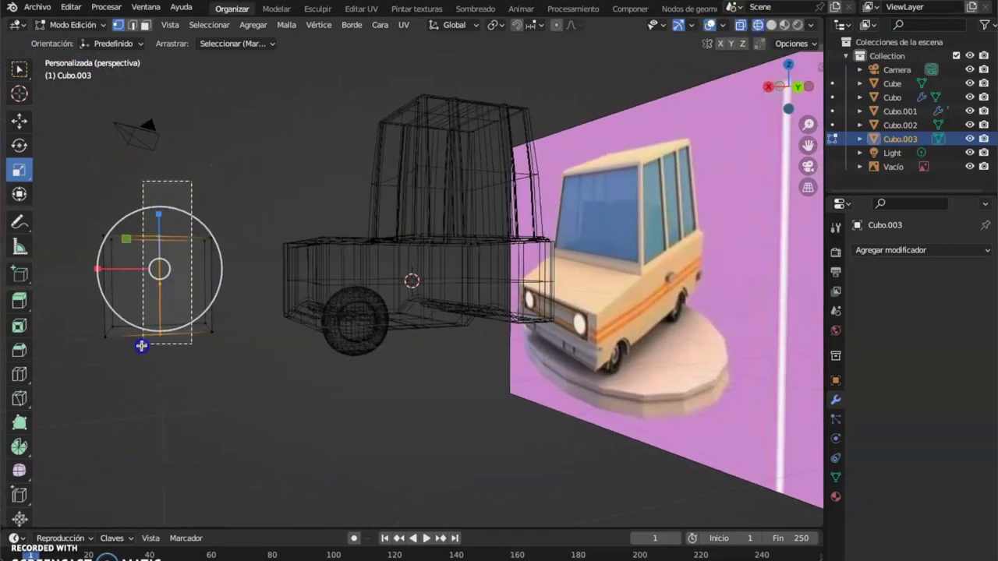
pyautogui.moveTo(142, 351); pyautogui.dragTo(157, 238, button='middle')
pyautogui.moveTo(157, 237); pyautogui.dragTo(162, 198)
pyautogui.moveTo(201, 228); pyautogui.dragTo(56, 223, button='middle')
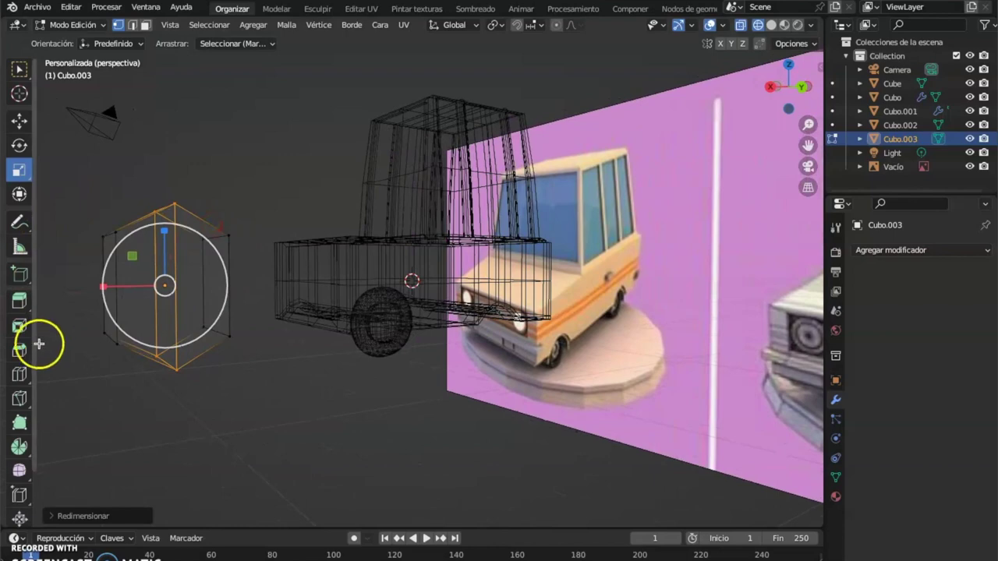
# - Cut a middle edge loop, widen it about 1.34 times along X, then return to Solid shading
pyautogui.click(24, 377)
pyautogui.click(179, 286)
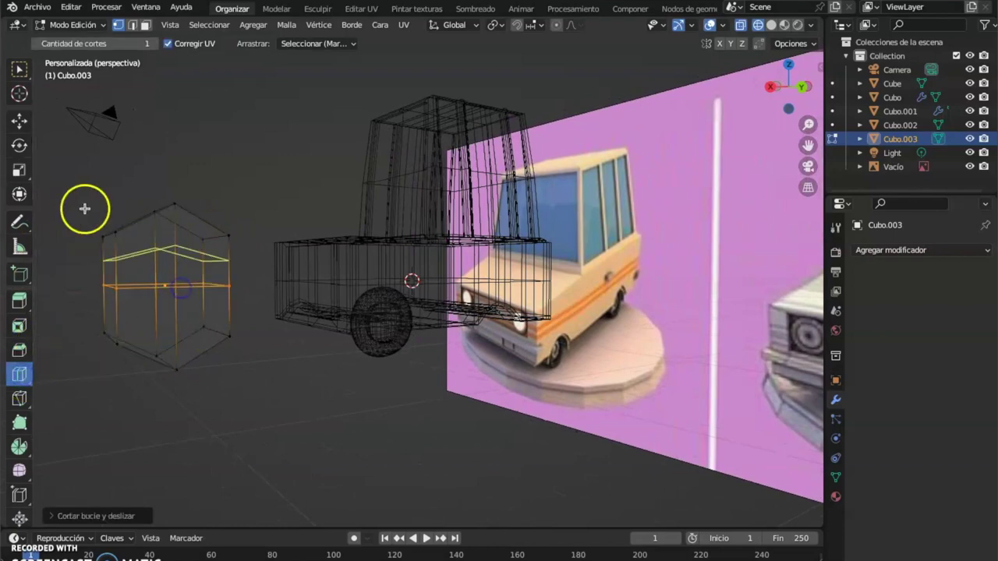
pyautogui.click(19, 71)
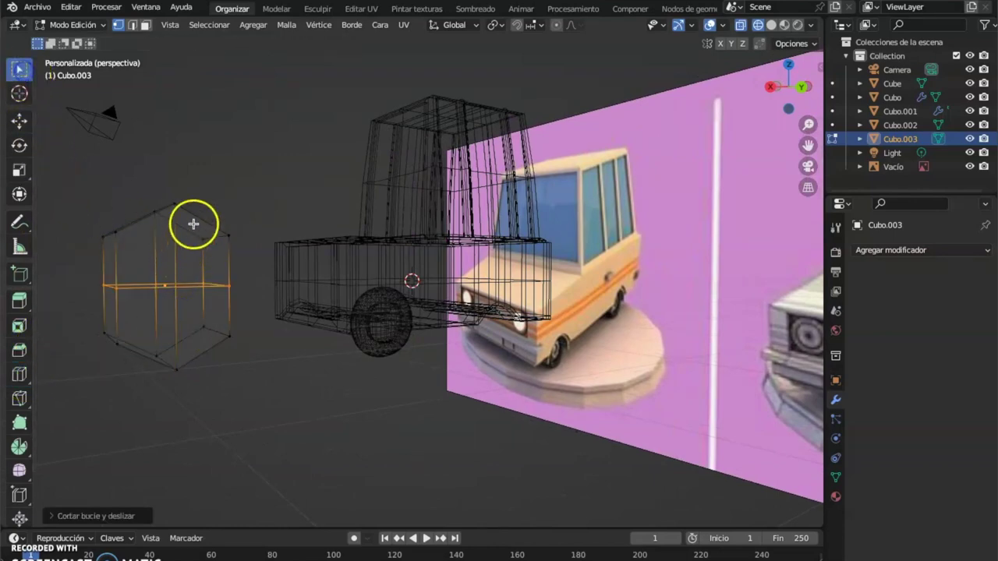
pyautogui.moveTo(249, 271); pyautogui.dragTo(96, 301)
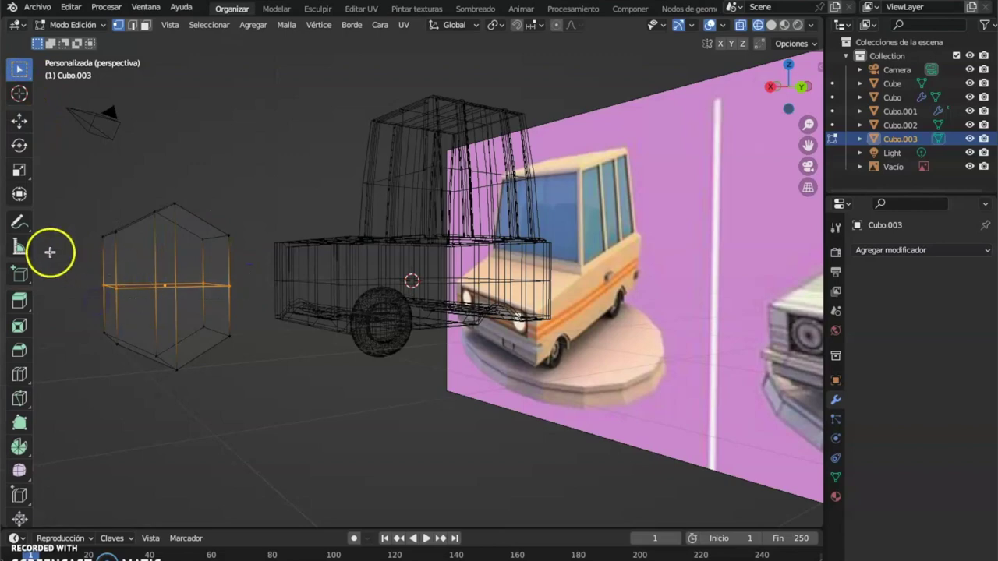
pyautogui.click(19, 170)
pyautogui.moveTo(101, 287); pyautogui.dragTo(78, 285)
pyautogui.moveTo(200, 356); pyautogui.dragTo(116, 285, button='middle')
pyautogui.moveTo(98, 278); pyautogui.dragTo(94, 278)
pyautogui.moveTo(149, 330); pyautogui.dragTo(100, 173, button='middle')
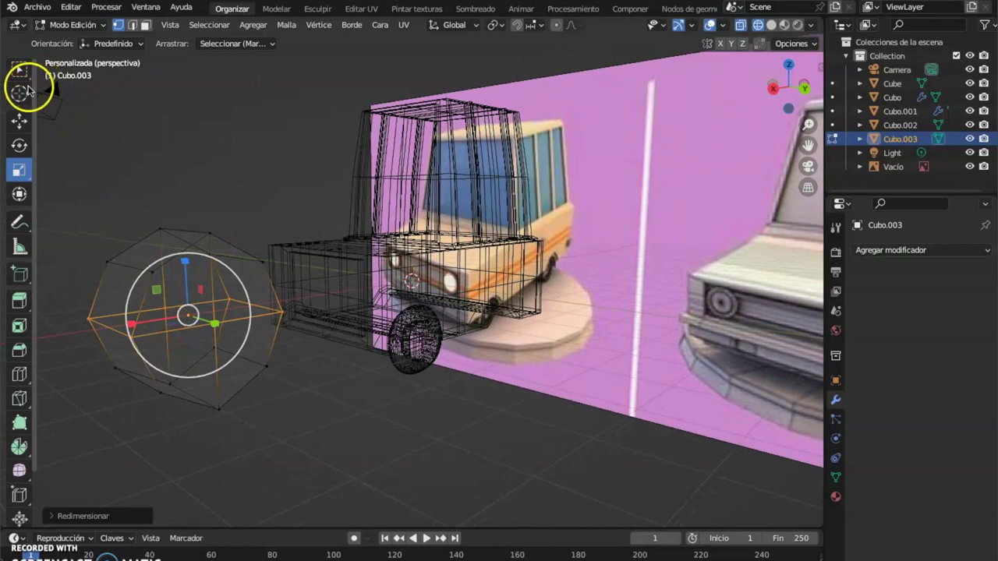
pyautogui.click(146, 25)
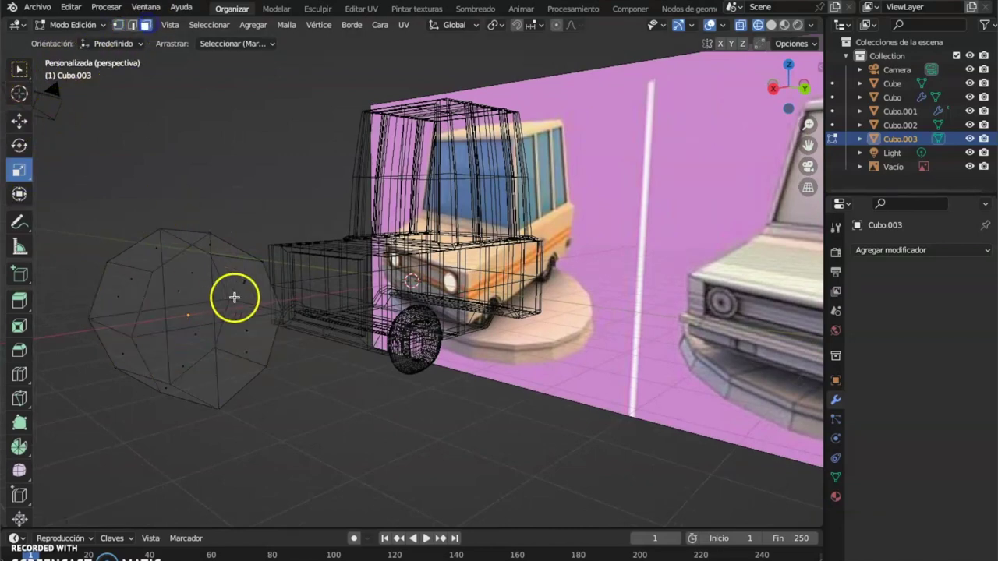
pyautogui.click(771, 25)
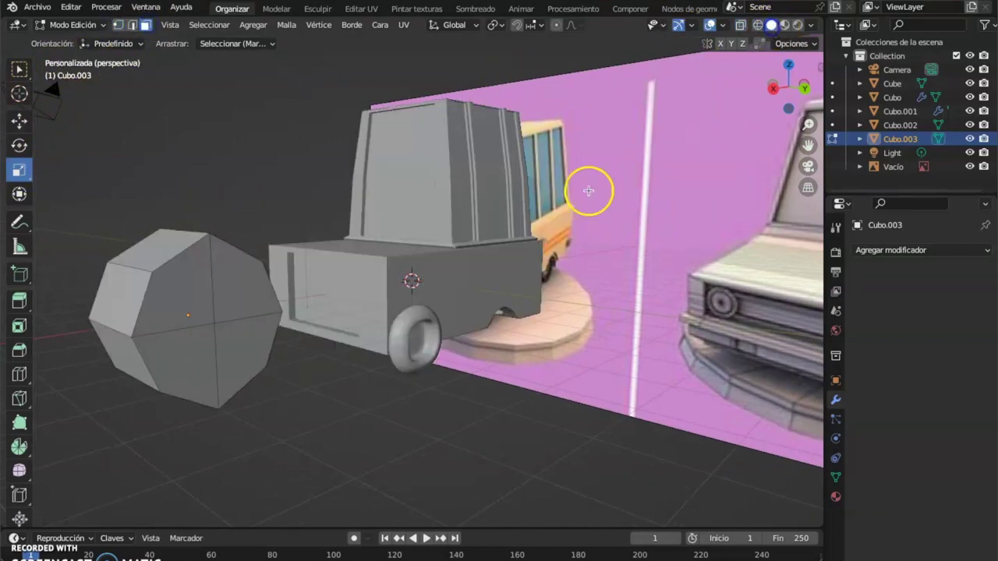
# - Inset four front faces and extrude them inward to form a recessed hub
pyautogui.click(245, 290)
pyautogui.keyDown('shift'); pyautogui.click(170, 324); pyautogui.keyUp('shift')
pyautogui.keyDown('shift'); pyautogui.click(187, 371); pyautogui.keyUp('shift')
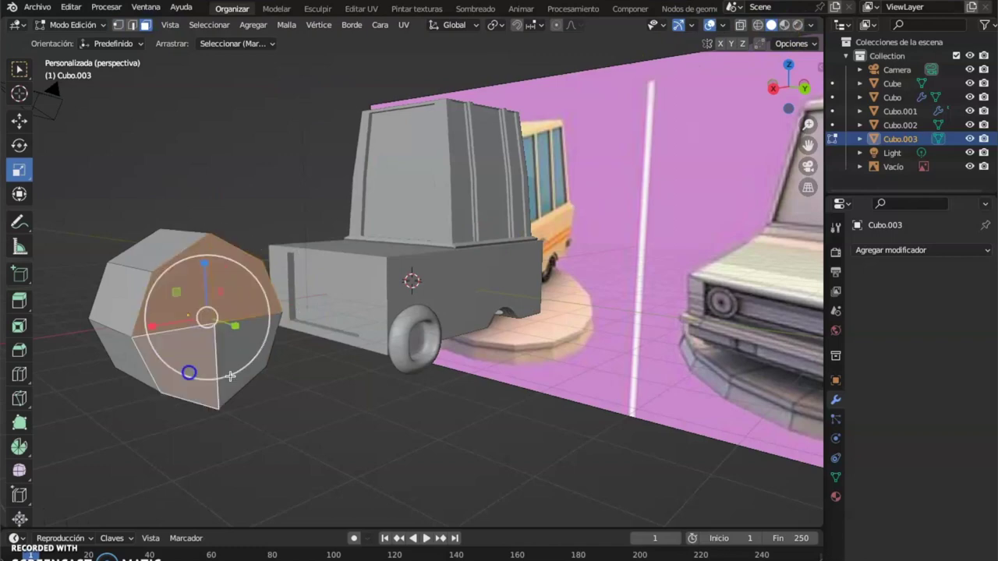
pyautogui.keyDown('shift'); pyautogui.click(243, 355); pyautogui.keyUp('shift')
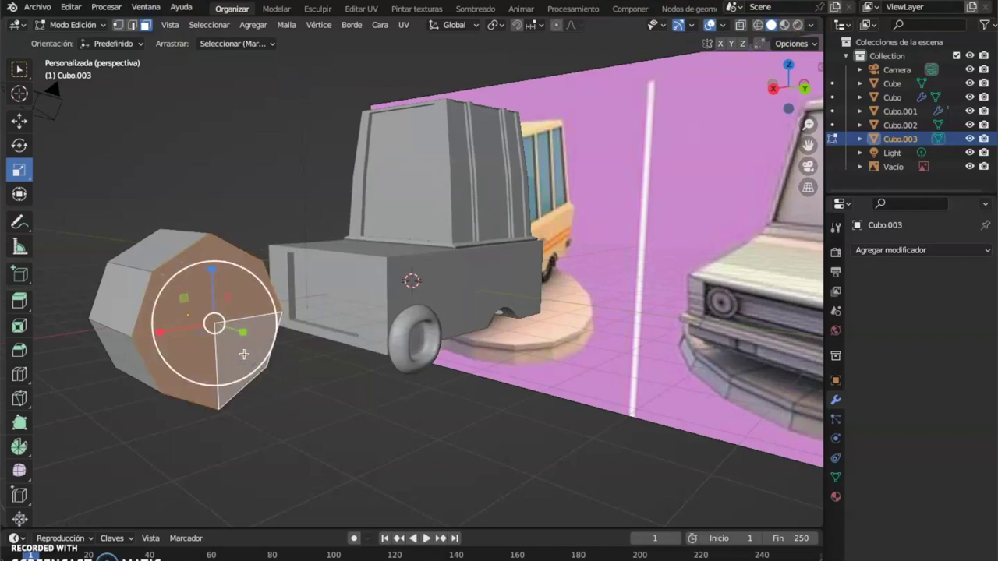
pyautogui.press('i')
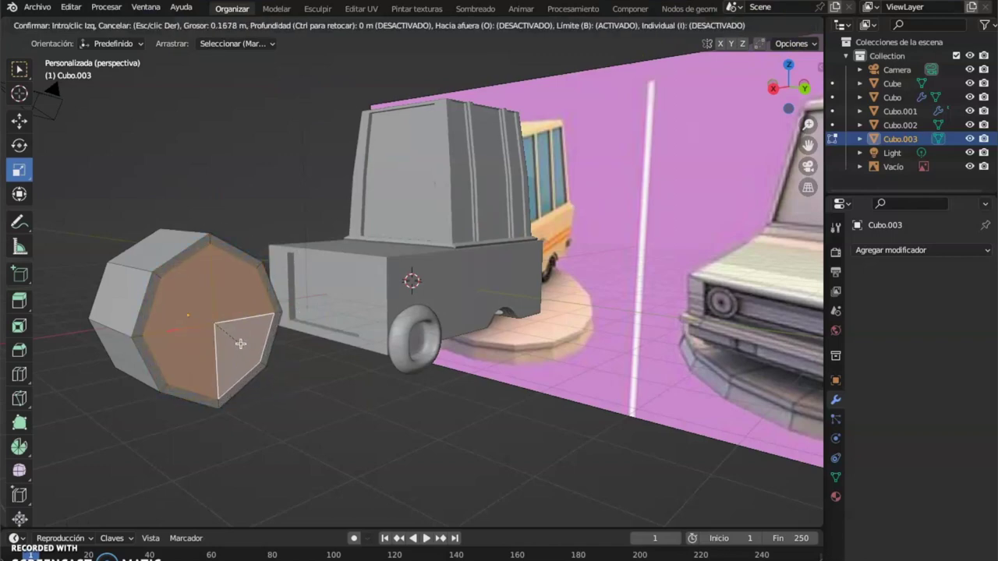
pyautogui.click(240, 344)
pyautogui.press('e')
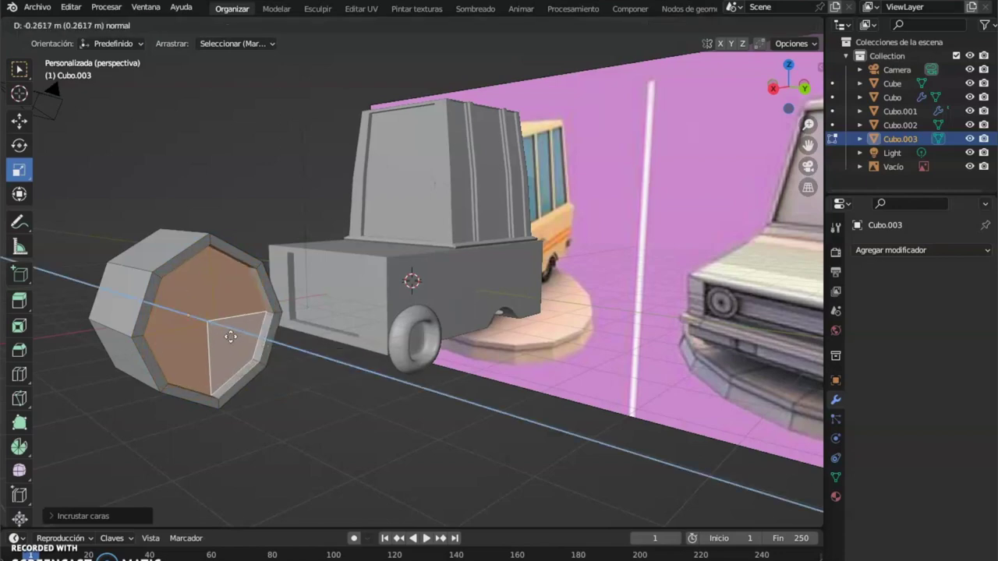
pyautogui.click(289, 423)
pyautogui.moveTo(289, 423); pyautogui.dragTo(310, 396, button='middle')
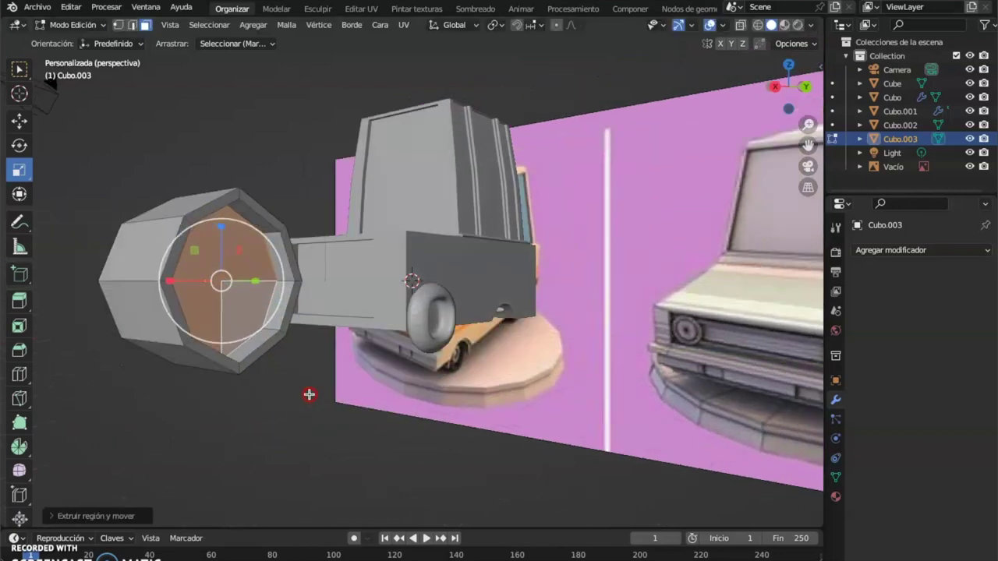
# - In Object Mode, add a Multires modifier to the wheel and subdivide it one level
pyautogui.click(75, 24)
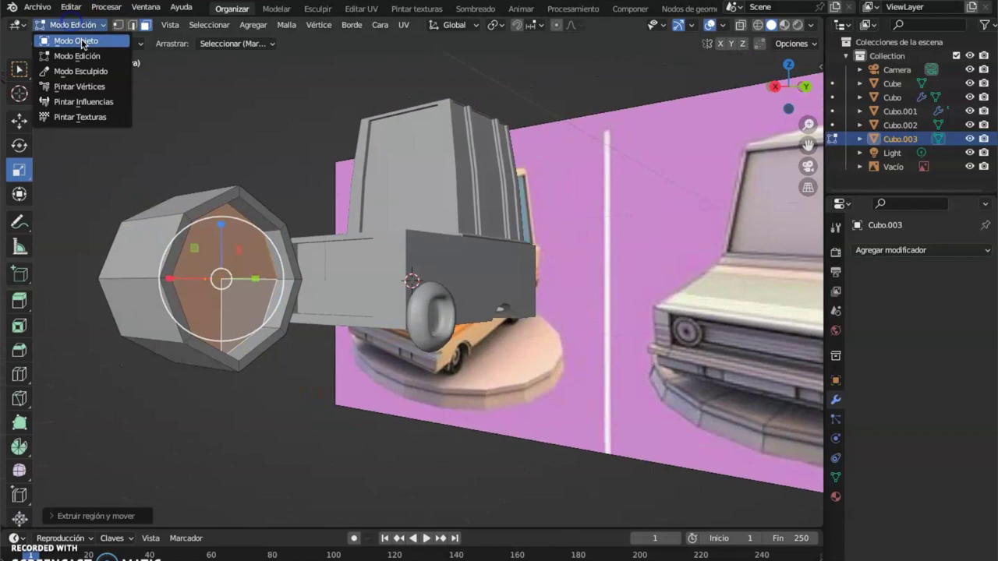
pyautogui.click(81, 38)
pyautogui.click(371, 422)
pyautogui.moveTo(371, 422); pyautogui.dragTo(272, 408, button='middle')
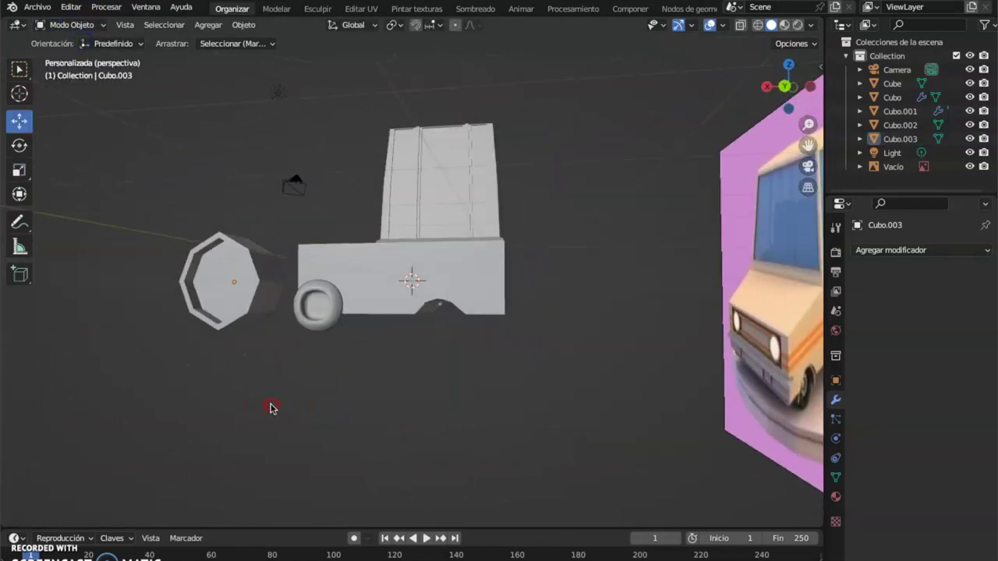
pyautogui.moveTo(263, 361); pyautogui.dragTo(351, 370, button='middle')
pyautogui.click(263, 310)
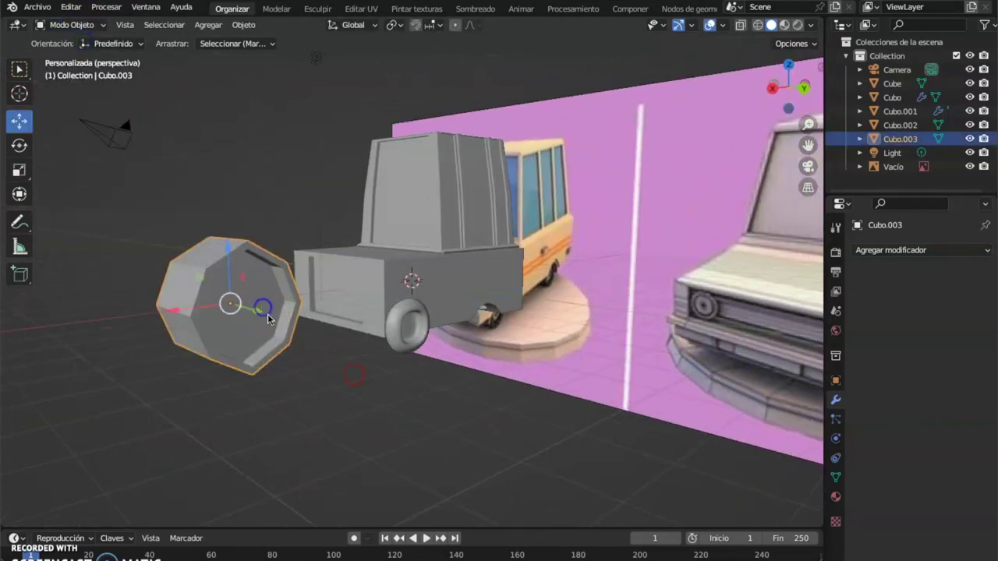
pyautogui.click(935, 251)
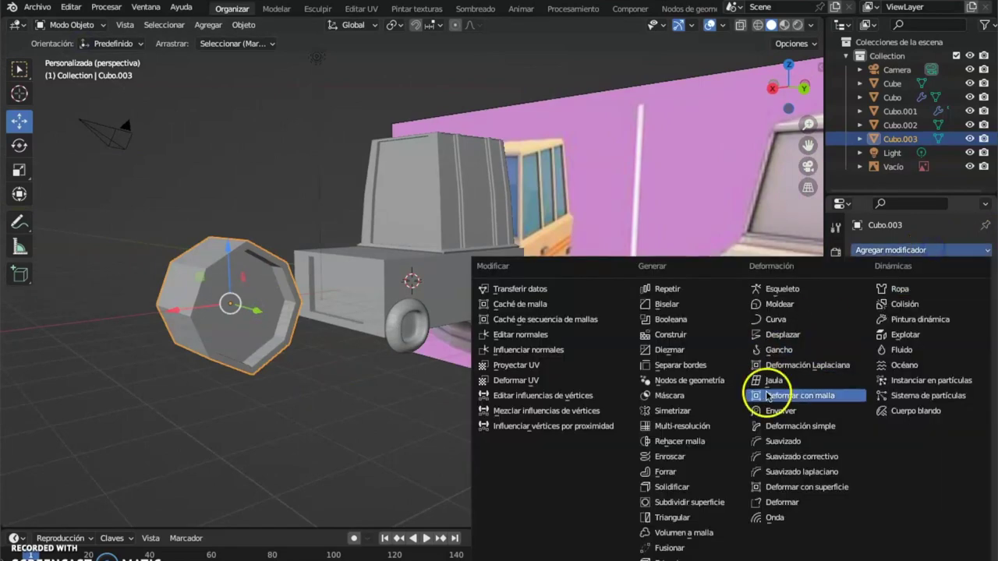
pyautogui.click(713, 427)
pyautogui.click(932, 396)
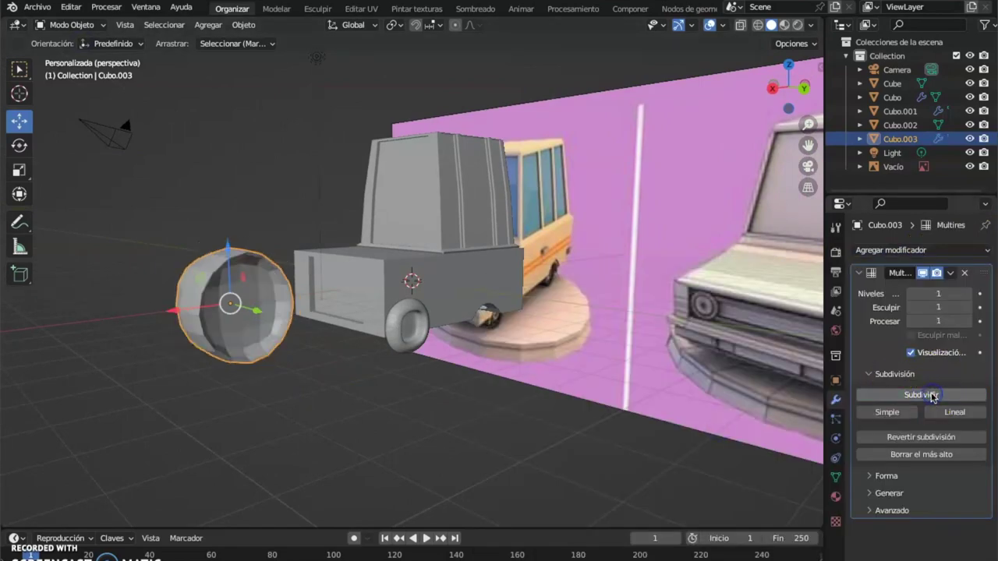
# - Inspect the rounded wheel from several angles and return to the plain selection tool
pyautogui.moveTo(256, 250); pyautogui.dragTo(184, 250, button='middle')
pyautogui.moveTo(288, 265); pyautogui.dragTo(176, 251, button='middle')
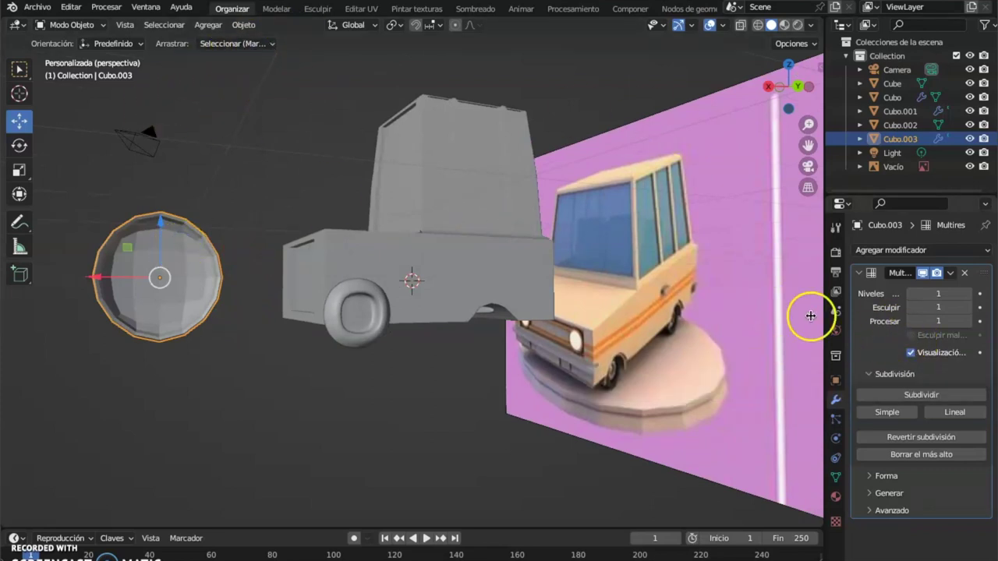
pyautogui.moveTo(231, 215); pyautogui.dragTo(268, 224, button='middle')
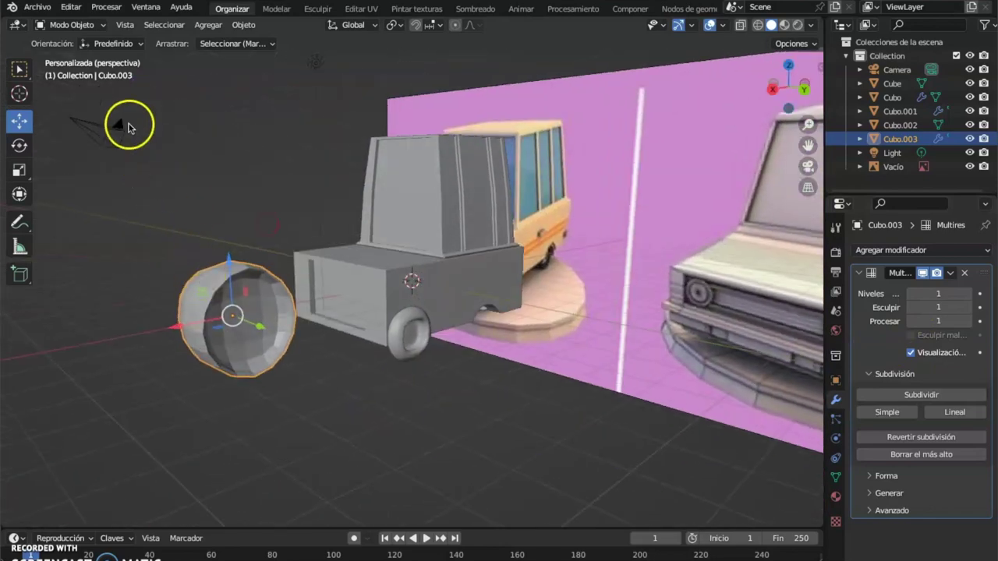
pyautogui.click(18, 70)
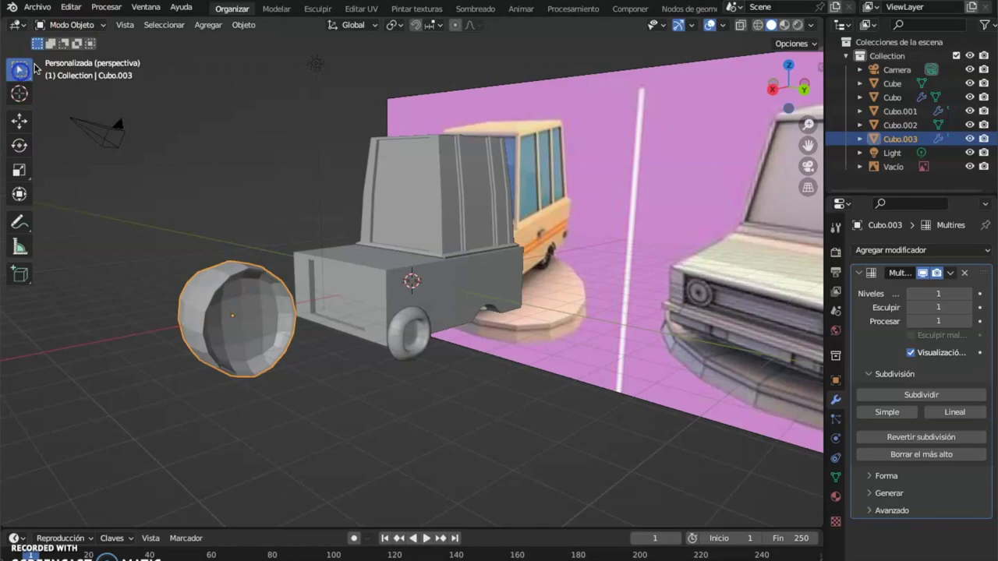
pyautogui.click(78, 25)
pyautogui.click(220, 284)
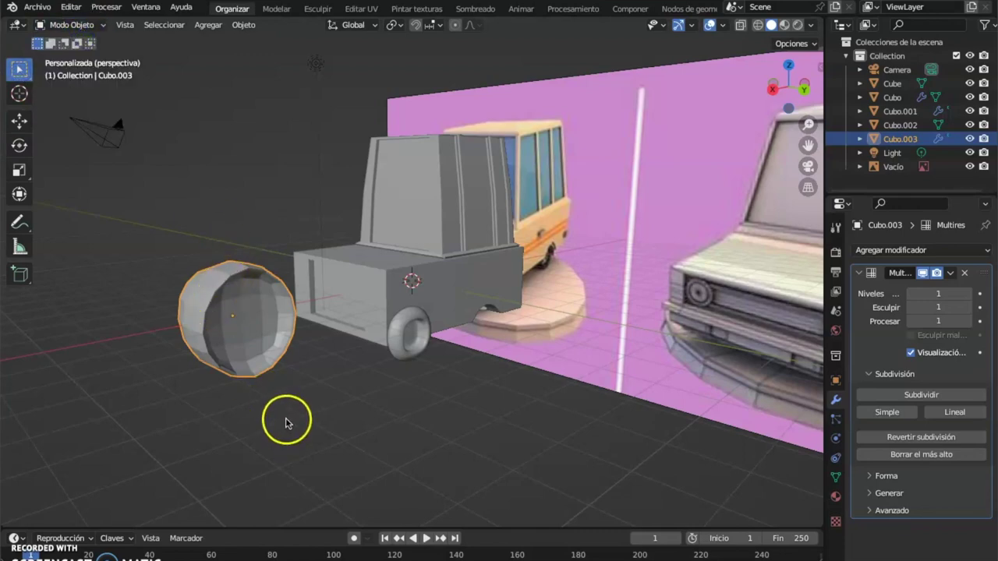
# - Duplicate the wheel as Cubo.004 and slide the copy along Y away from Cubo.003
pyautogui.hotkey('shift', 'd')
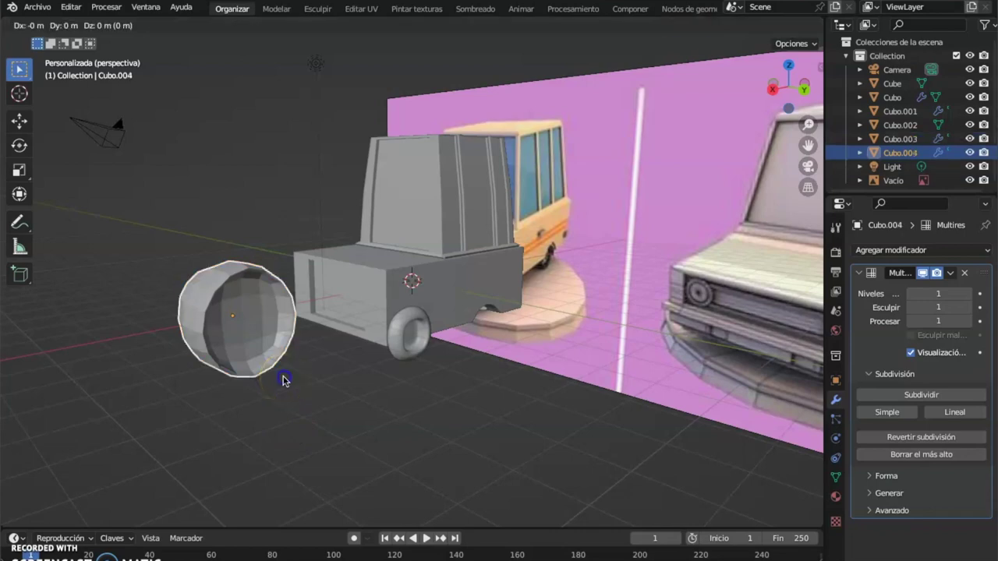
pyautogui.rightClick(184, 311)
pyautogui.scroll(-2, 185, 312)
pyautogui.click(21, 195)
pyautogui.click(27, 131)
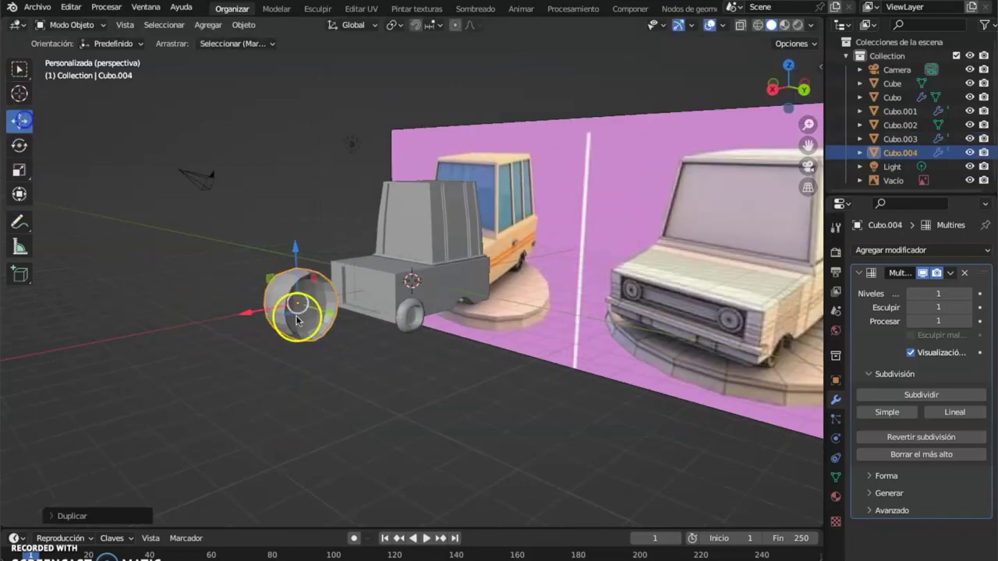
pyautogui.moveTo(334, 313); pyautogui.dragTo(109, 188)
pyautogui.click(290, 308)
pyautogui.moveTo(263, 306)
pyautogui.mouseDown(button='middle')
pyautogui.moveTo(197, 291)
pyautogui.moveTo(265, 331)
pyautogui.moveTo(272, 294)
pyautogui.mouseUp(button='middle')
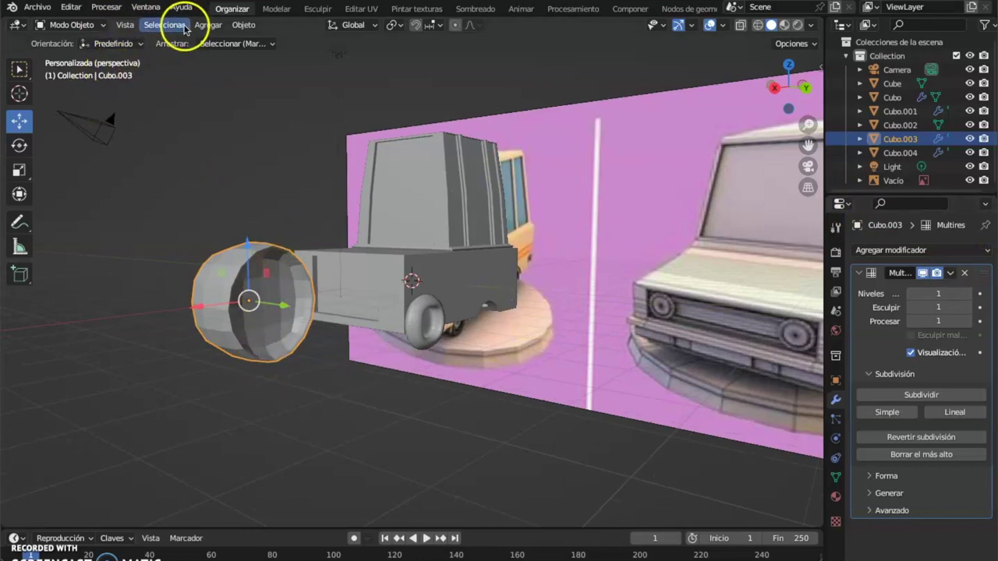
pyautogui.click(63, 30)
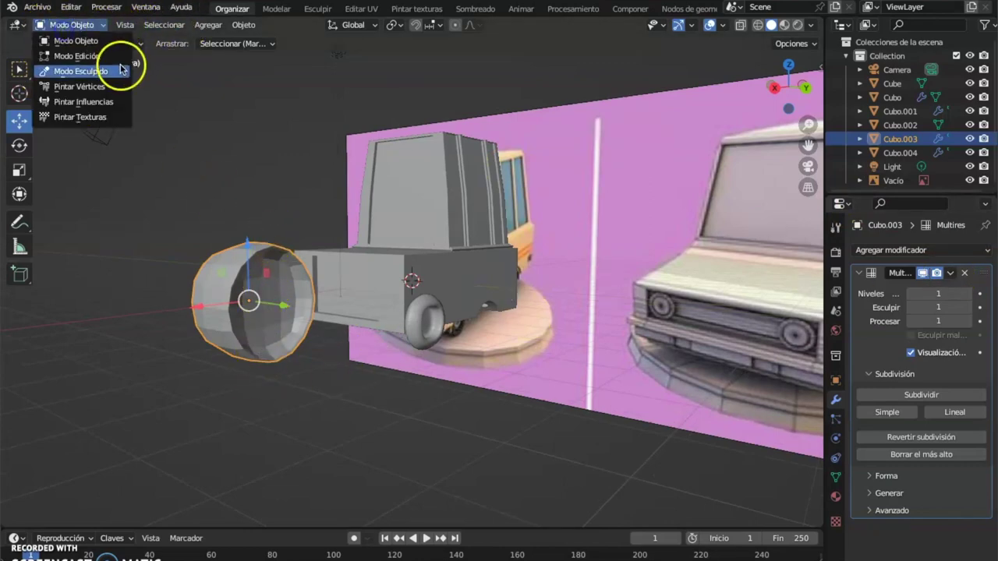
# - Extrude the wheel's hub face outward in Edit Mode, then return to Object Mode
pyautogui.click(116, 55)
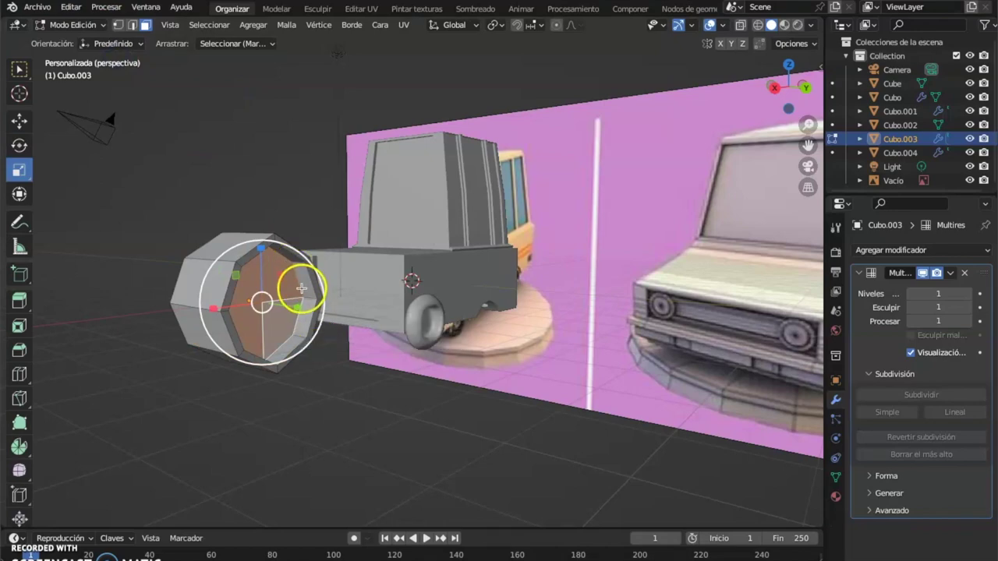
pyautogui.press('e')
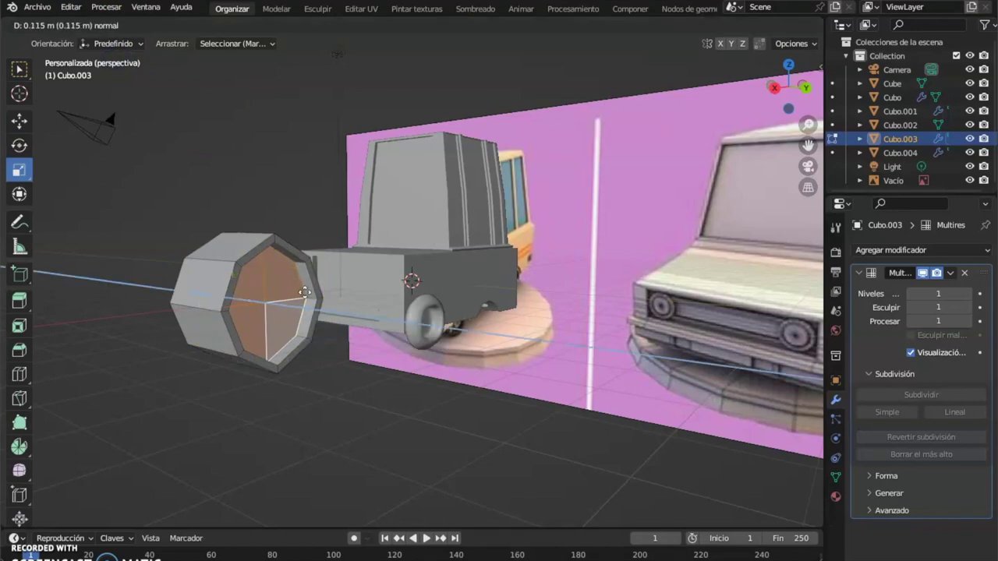
pyautogui.click(307, 294)
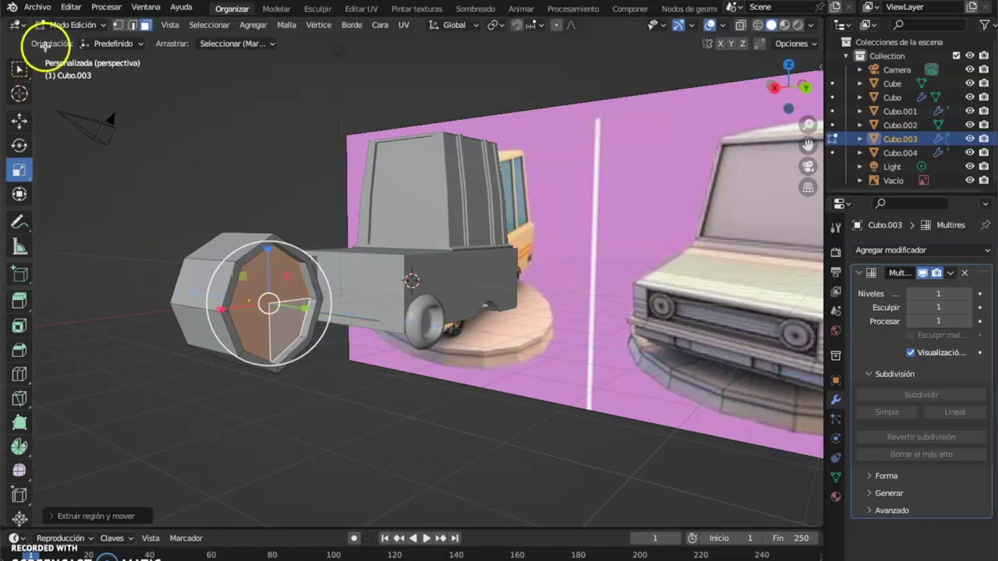
pyautogui.click(64, 25)
pyautogui.click(72, 39)
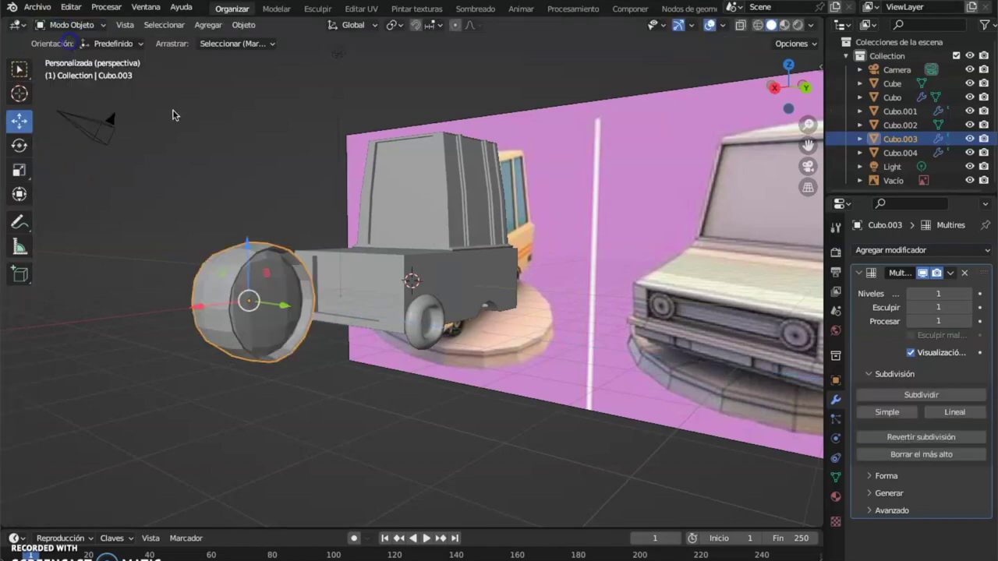
pyautogui.moveTo(333, 434)
pyautogui.mouseDown(button='middle')
pyautogui.moveTo(323, 414)
pyautogui.moveTo(331, 422)
pyautogui.mouseUp(button='middle')
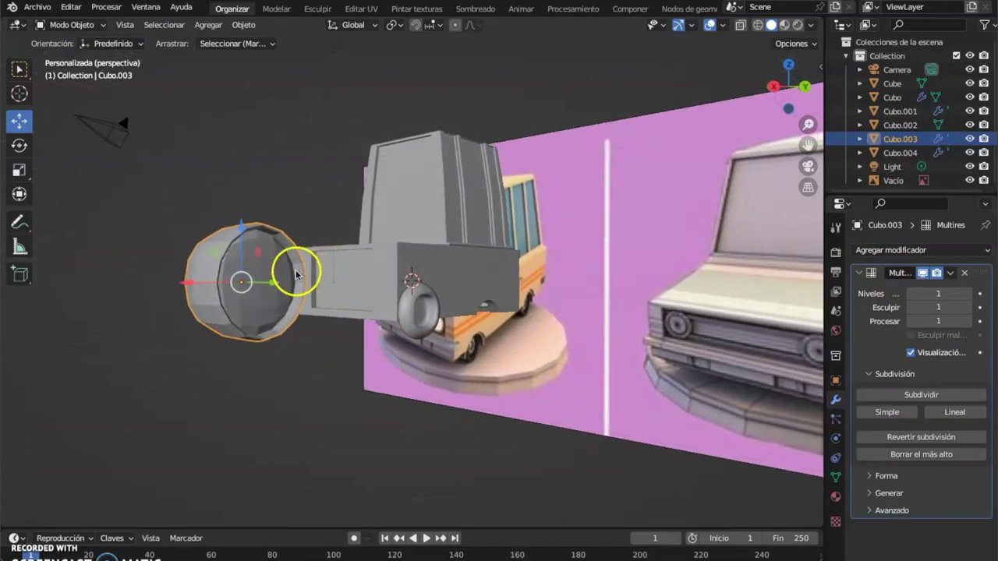
# - Select the cylinder's end and bevel faces, add an edge loop across it, and return to Object Mode
pyautogui.click(101, 25)
pyautogui.click(78, 56)
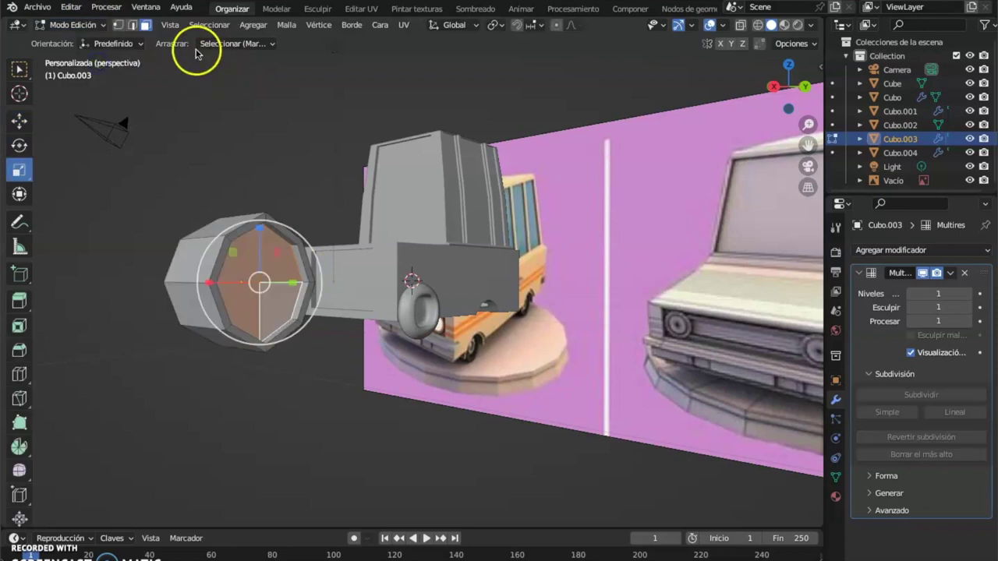
pyautogui.click(298, 262)
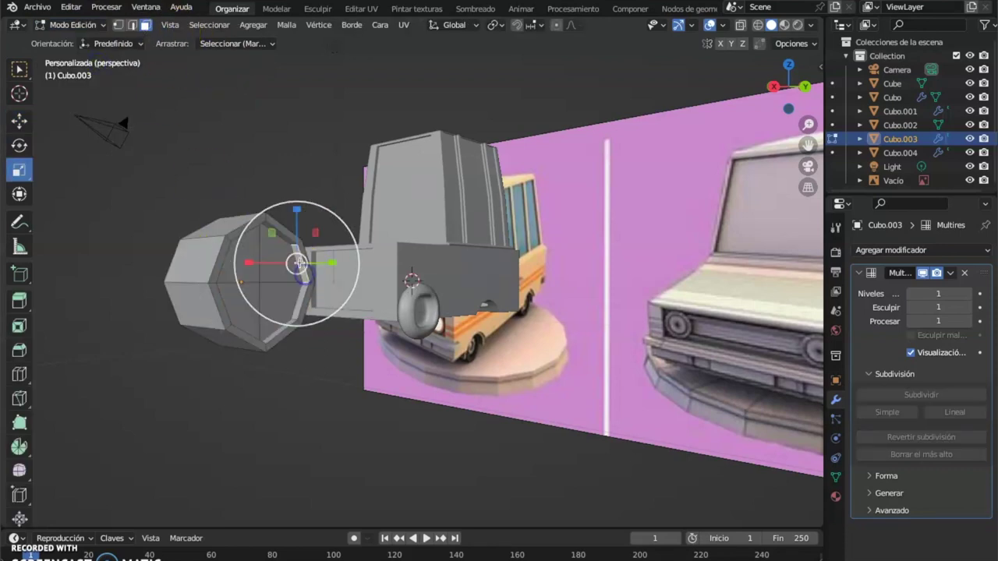
pyautogui.click(288, 239)
pyautogui.click(287, 239)
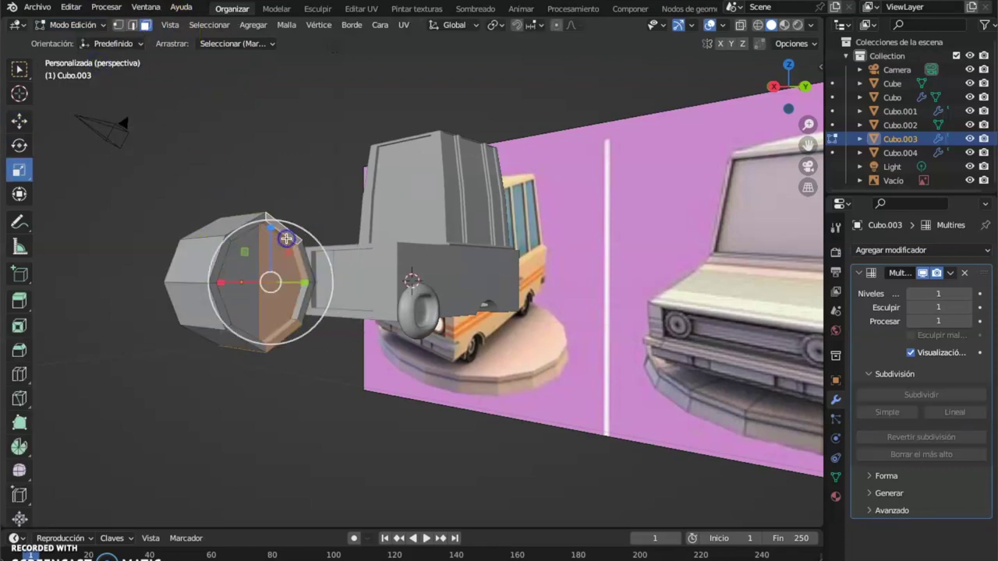
pyautogui.moveTo(284, 255); pyautogui.dragTo(326, 311, button='middle')
pyautogui.click(350, 337)
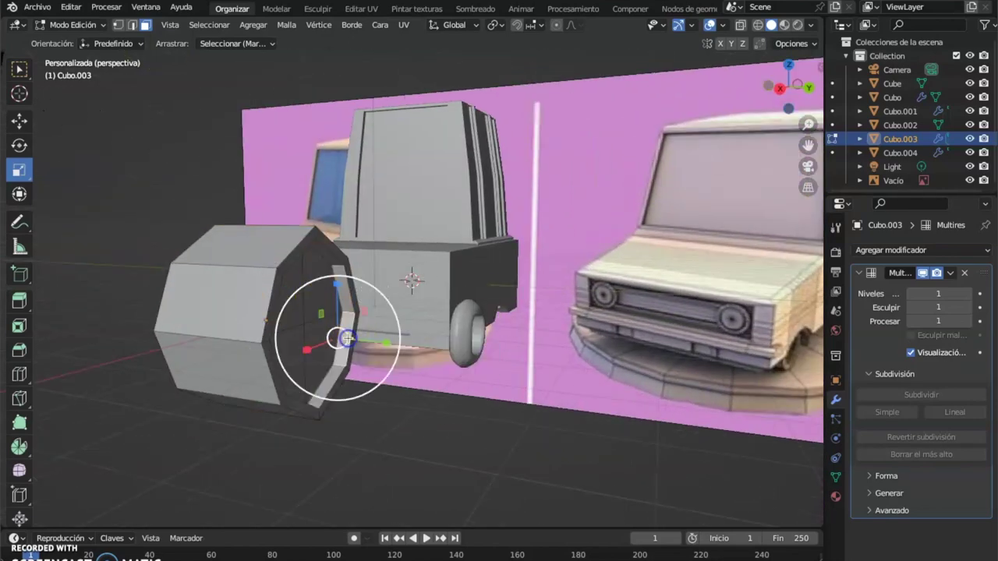
pyautogui.scroll(-2, 326, 270)
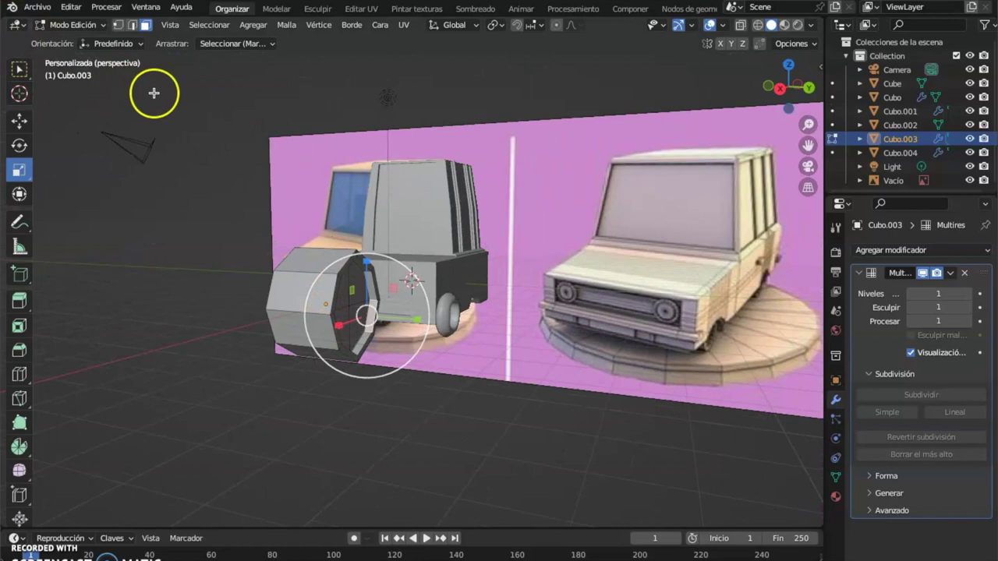
pyautogui.click(19, 374)
pyautogui.click(297, 293)
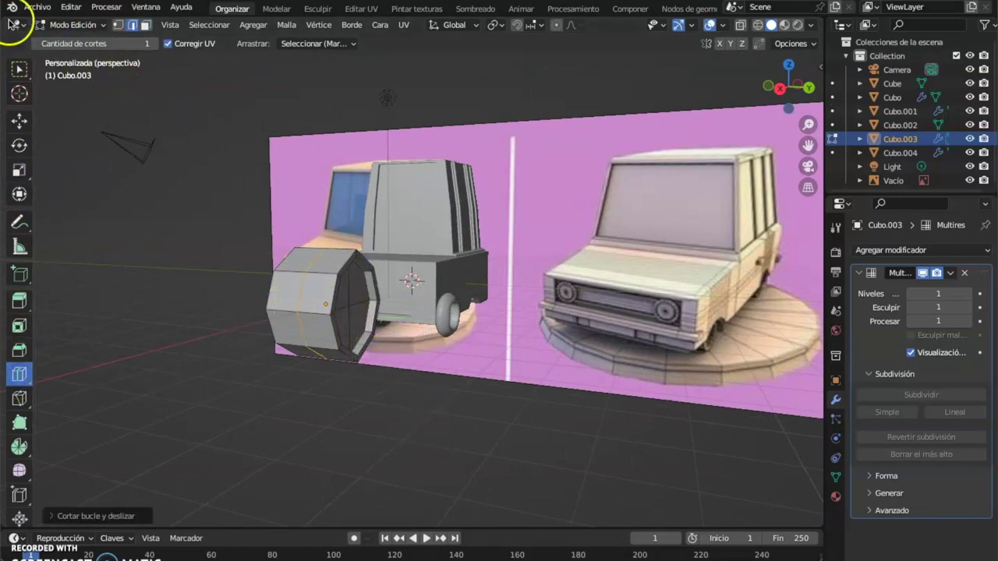
pyautogui.click(65, 28)
pyautogui.click(78, 38)
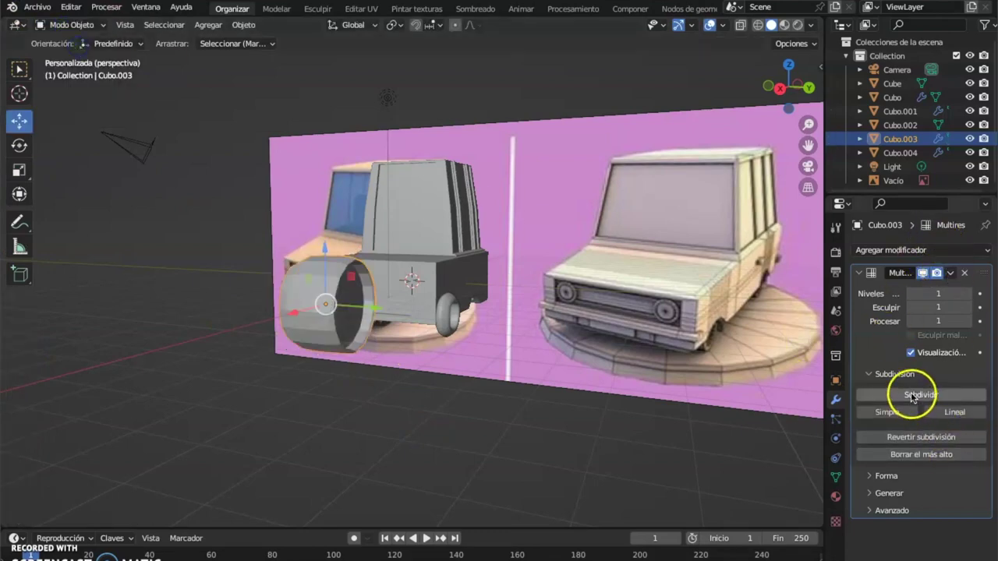
# - Raise the wheel's Multires subdivision to level 3
pyautogui.moveTo(483, 395); pyautogui.dragTo(423, 388, button='middle')
pyautogui.scroll(4, 410, 381)
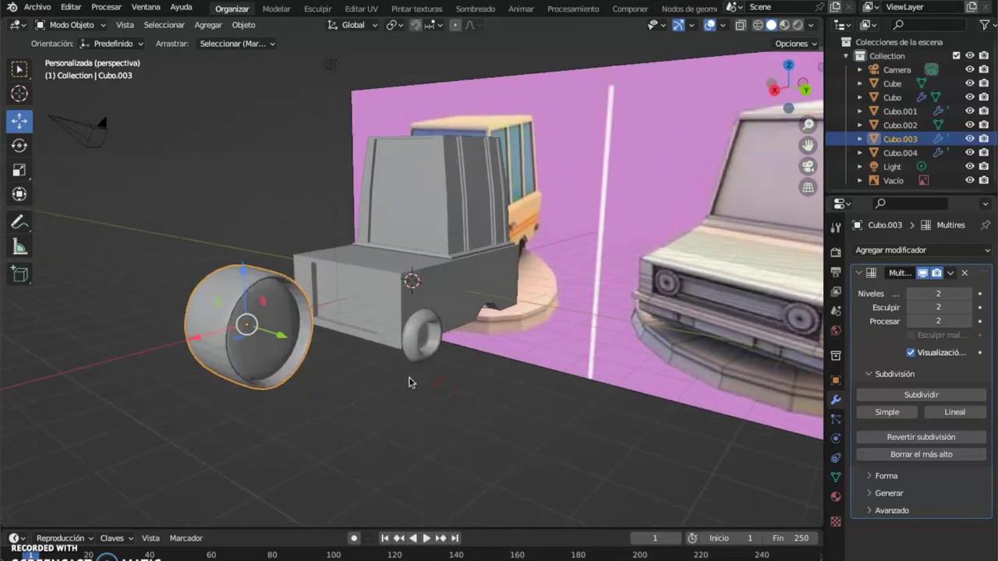
pyautogui.scroll(2, 410, 381)
pyautogui.moveTo(260, 403); pyautogui.dragTo(295, 394, button='middle')
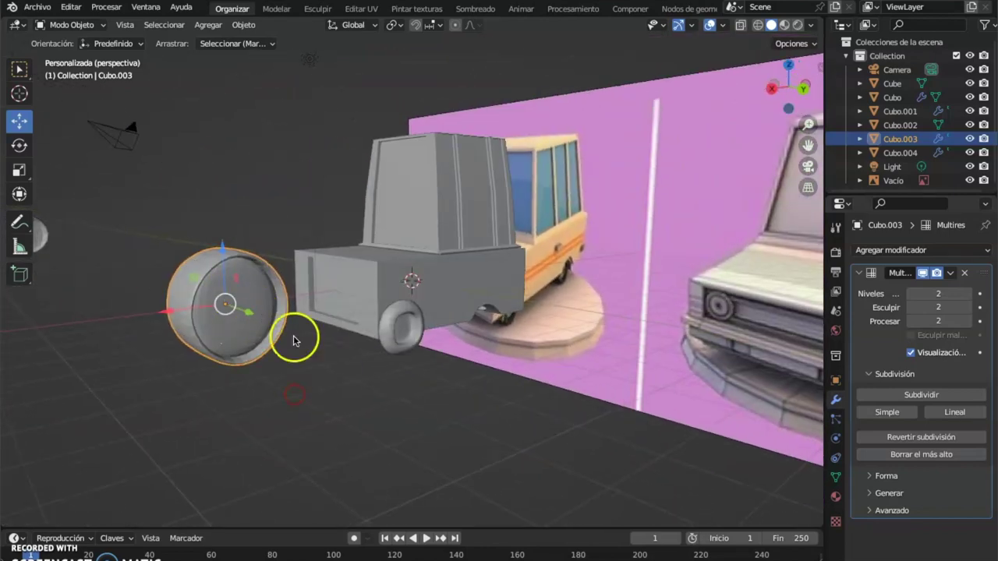
pyautogui.click(927, 395)
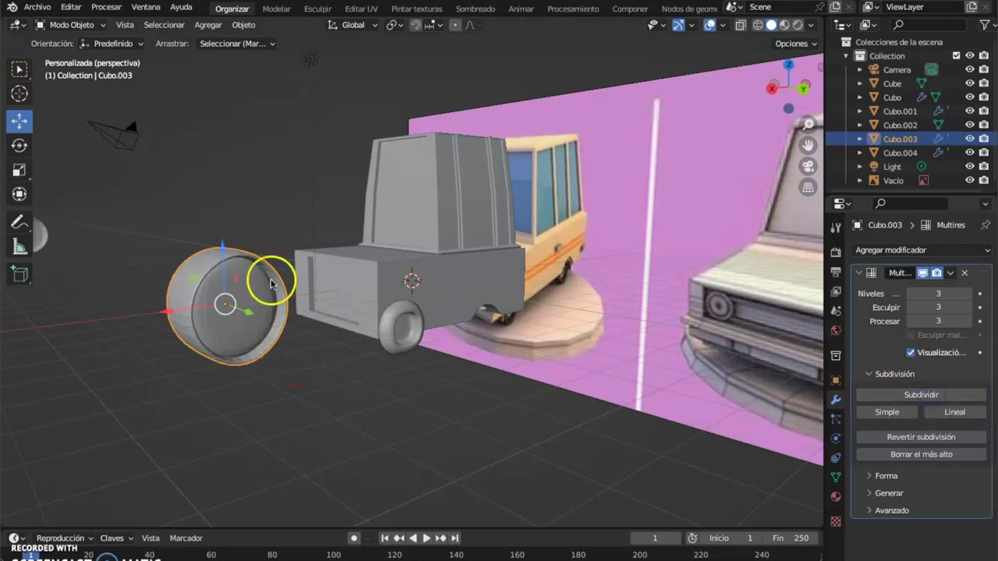
# - Apply the Multires modifier so the three-level smoothing becomes permanent
pyautogui.scroll(2, 231, 272)
pyautogui.scroll(-2, 231, 270)
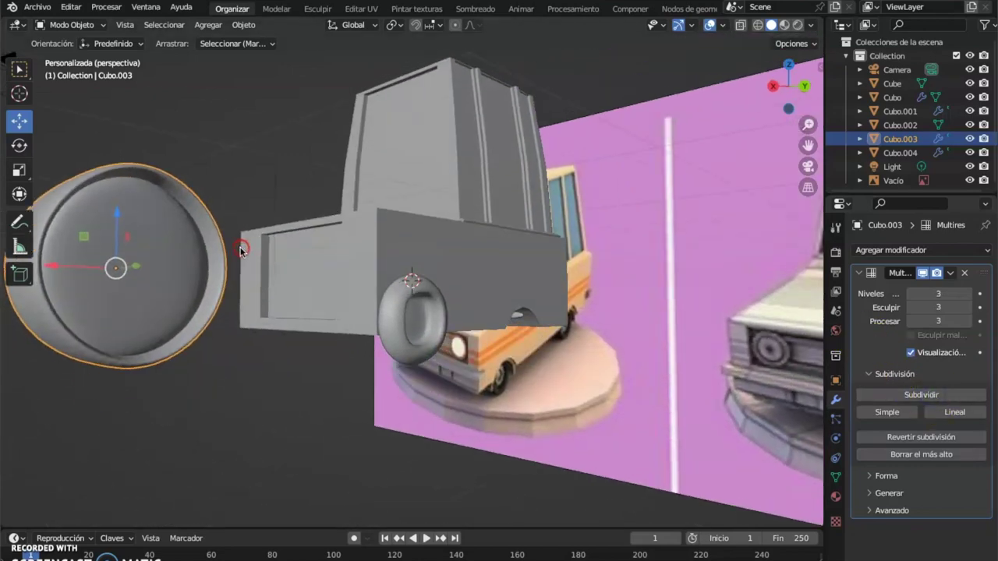
pyautogui.scroll(-3, 214, 267)
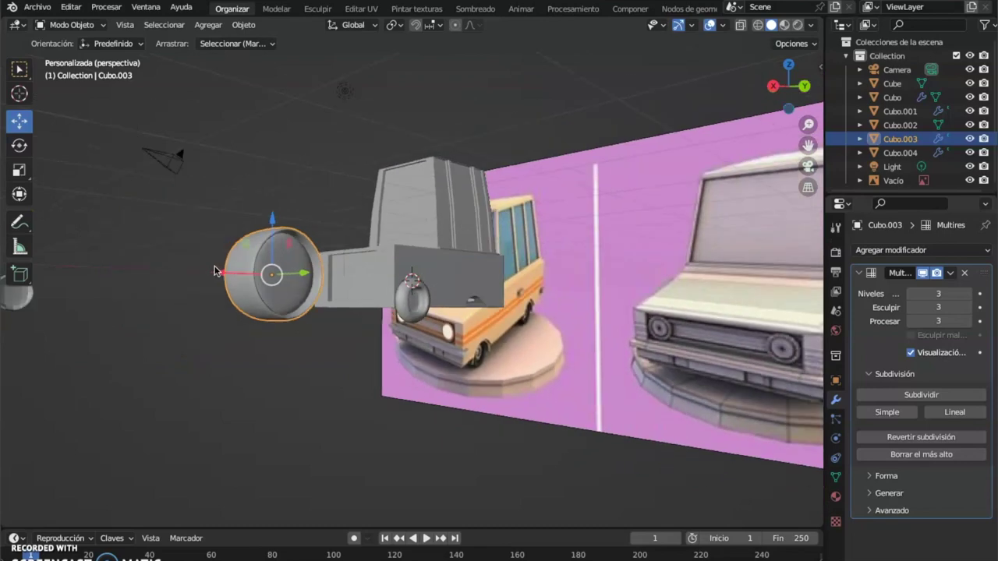
pyautogui.click(949, 272)
pyautogui.click(918, 292)
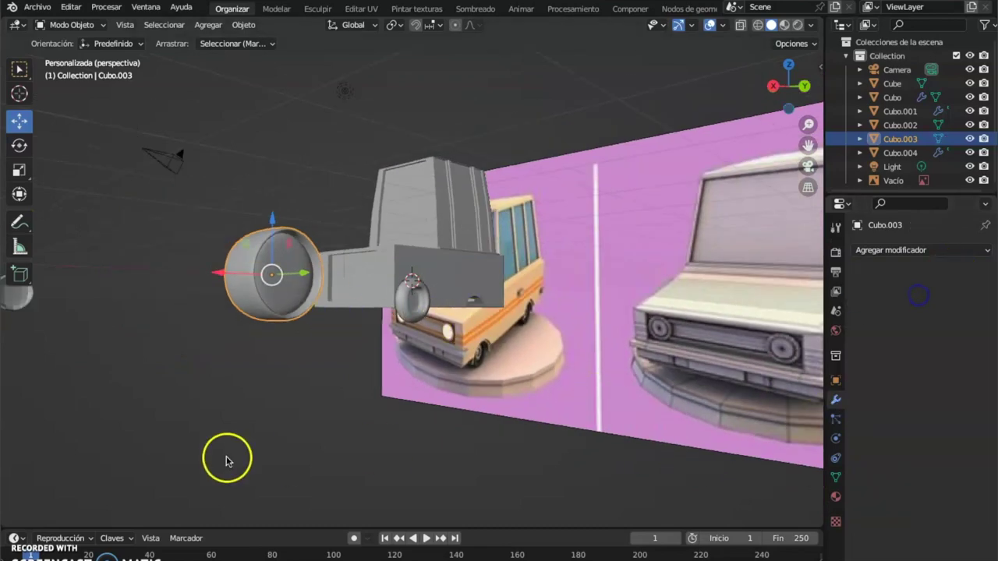
pyautogui.click(215, 399)
pyautogui.moveTo(271, 302)
pyautogui.mouseDown(button='middle')
pyautogui.moveTo(289, 367)
pyautogui.moveTo(307, 361)
pyautogui.moveTo(216, 341)
pyautogui.moveTo(273, 327)
pyautogui.mouseUp(button='middle')
pyautogui.click(311, 333)
pyautogui.scroll(3, 305, 332)
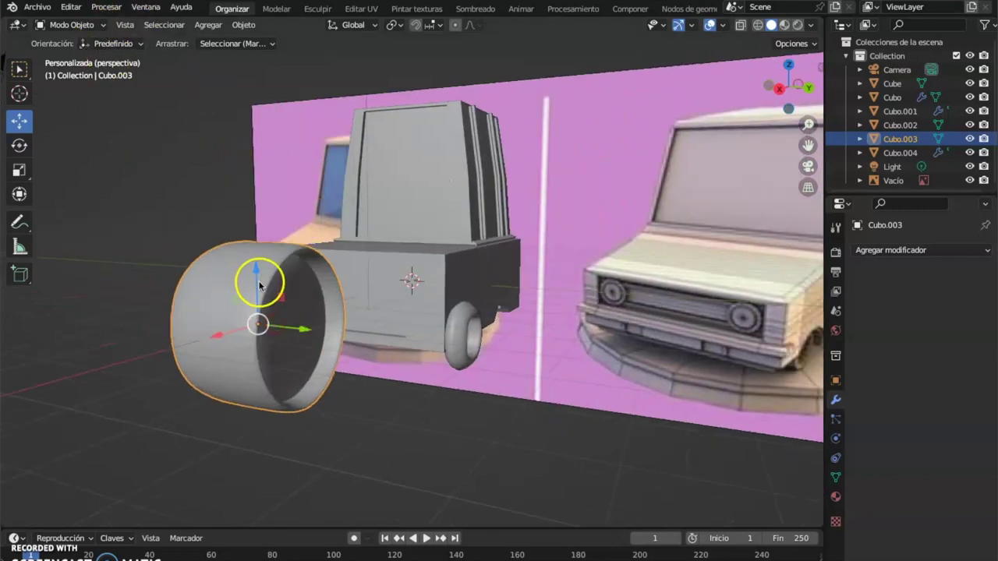
# - Rotate Cubo.003 about 183° around Z so it faces the opposite way
pyautogui.scroll(3, 260, 286)
pyautogui.moveTo(283, 223); pyautogui.dragTo(317, 216, button='middle')
pyautogui.moveTo(331, 332)
pyautogui.mouseDown(button='middle')
pyautogui.moveTo(305, 330)
pyautogui.moveTo(345, 340)
pyautogui.moveTo(240, 331)
pyautogui.moveTo(138, 264)
pyautogui.mouseUp(button='middle')
pyautogui.click(20, 146)
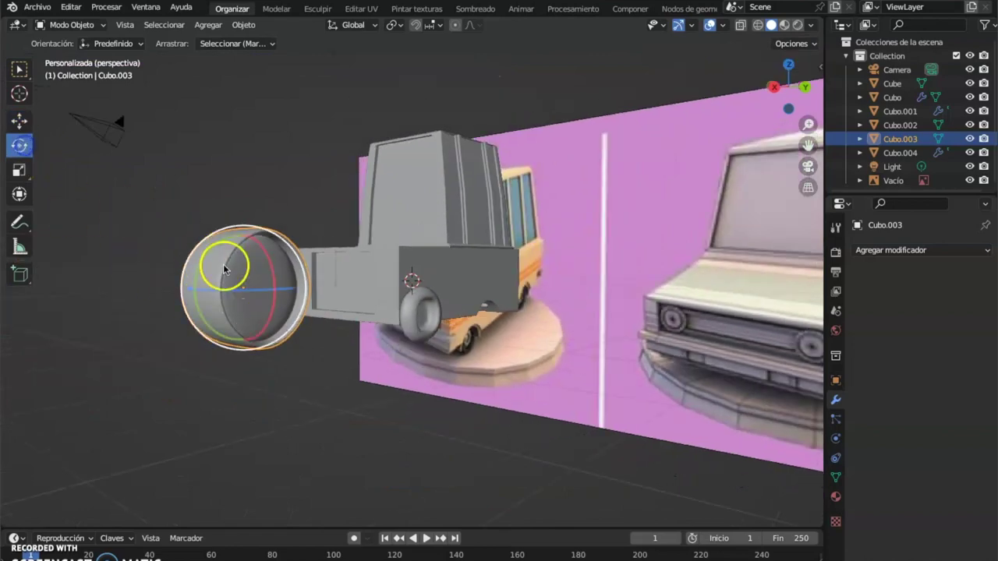
pyautogui.moveTo(254, 284); pyautogui.dragTo(264, 310)
pyautogui.moveTo(263, 310); pyautogui.dragTo(373, 361, button='middle')
pyautogui.moveTo(366, 363); pyautogui.dragTo(358, 364)
pyautogui.moveTo(523, 403); pyautogui.dragTo(418, 316, button='middle')
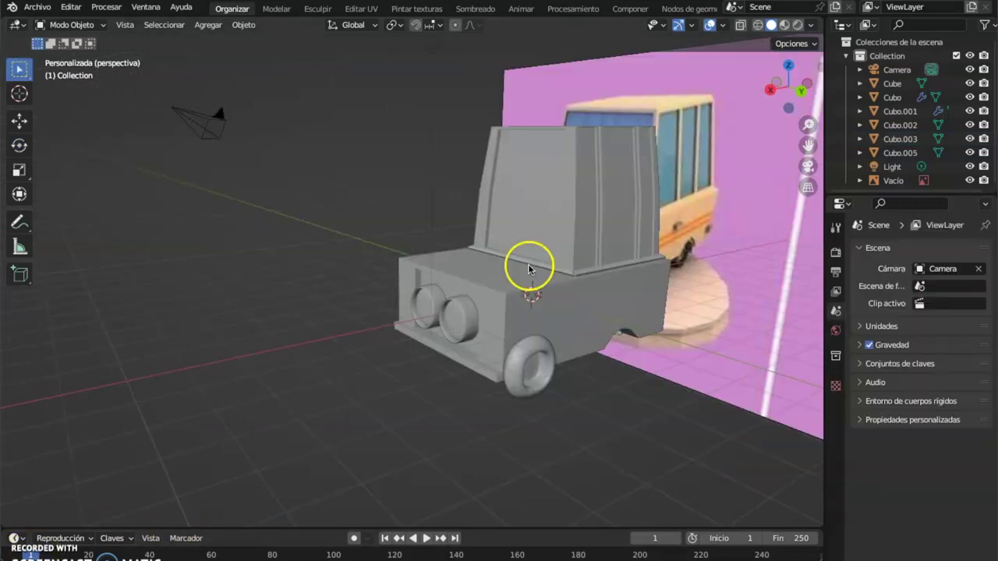
pyautogui.moveTo(531, 268); pyautogui.dragTo(525, 245, button='middle')
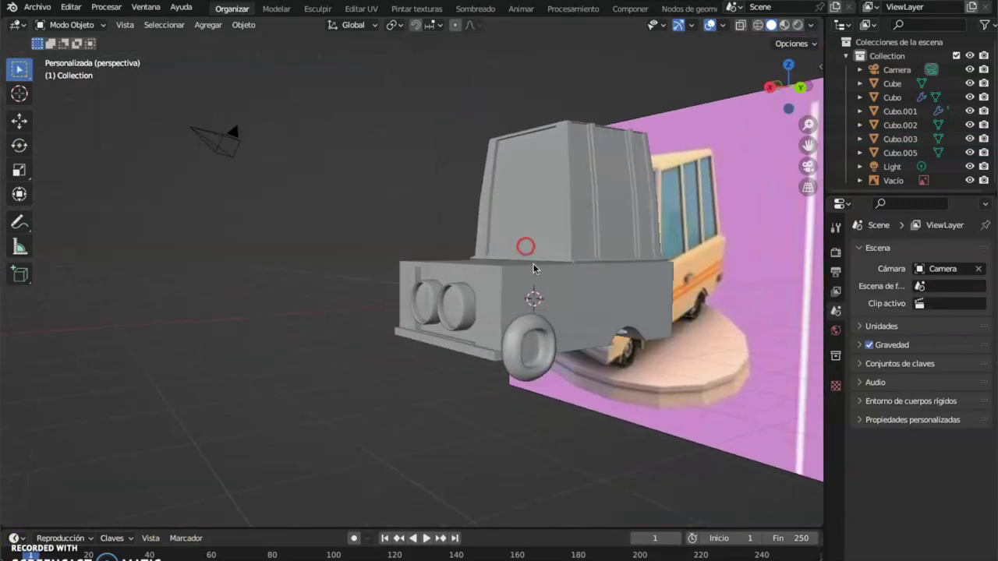
# - Orbit and zoom around the van's front, selecting the front wheel and right headlight Cubo.005
pyautogui.scroll(2, 566, 352)
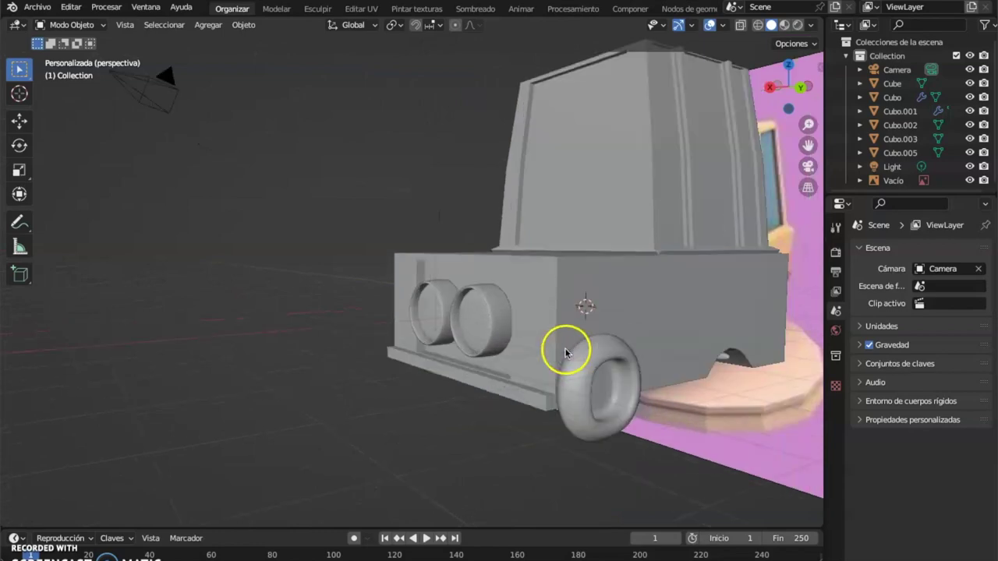
pyautogui.click(586, 367)
pyautogui.moveTo(590, 367); pyautogui.dragTo(548, 338, button='middle')
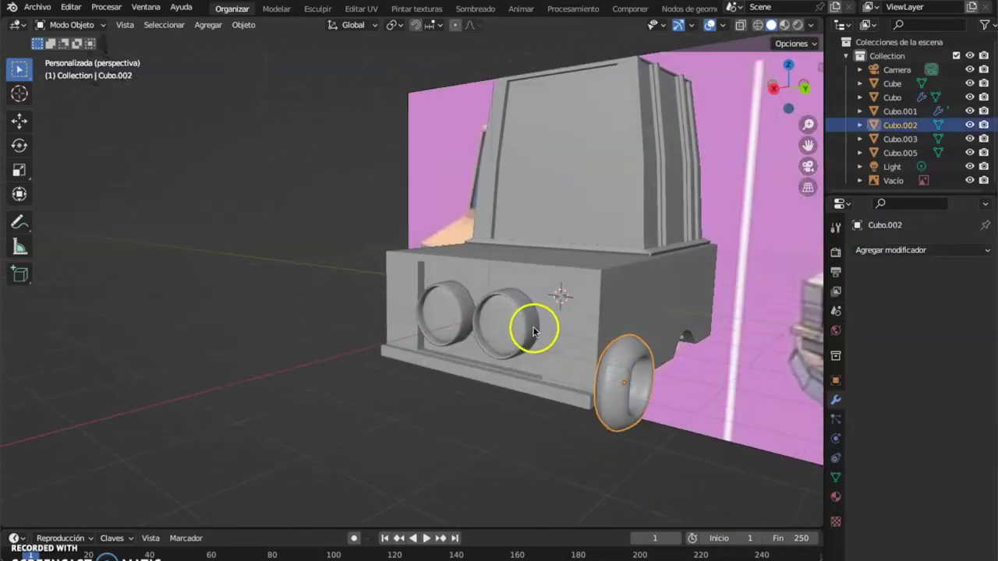
pyautogui.scroll(2, 535, 335)
pyautogui.moveTo(567, 350); pyautogui.dragTo(559, 332, button='middle')
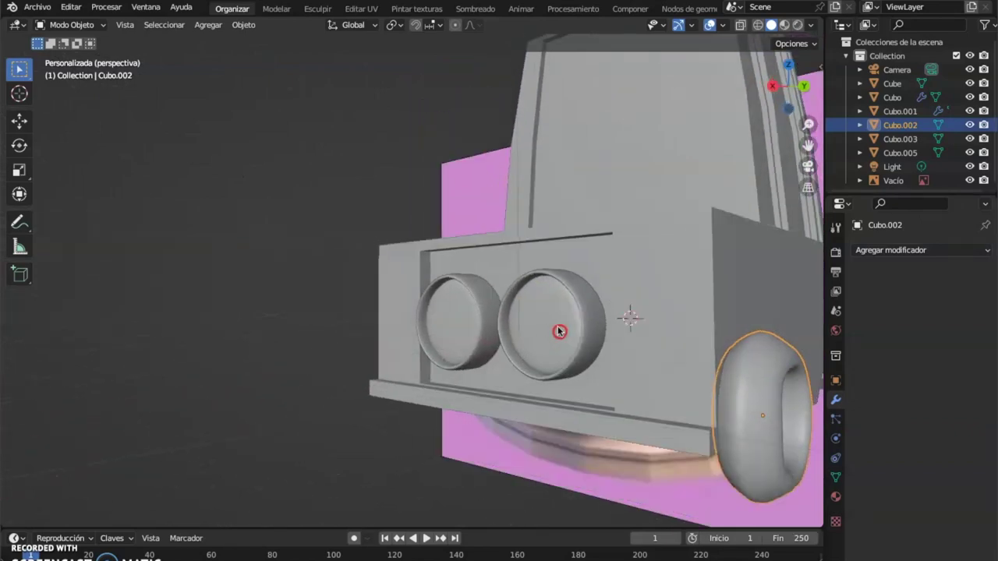
pyautogui.scroll(-3, 558, 341)
pyautogui.click(530, 323)
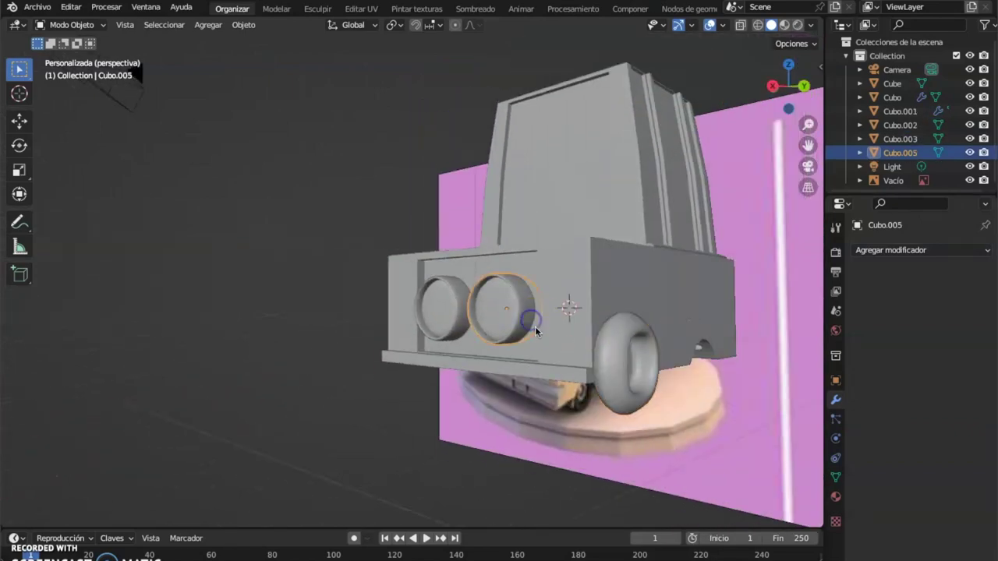
pyautogui.moveTo(592, 371); pyautogui.dragTo(537, 340, button='middle')
pyautogui.scroll(5, 528, 343)
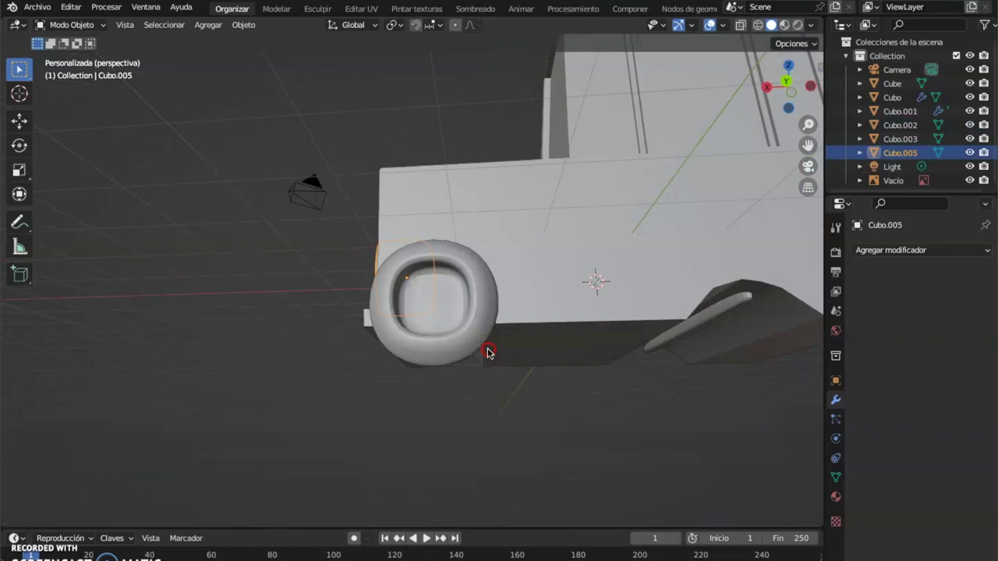
pyautogui.scroll(-4, 499, 370)
pyautogui.moveTo(535, 382); pyautogui.dragTo(590, 416, button='middle')
# - Select the side wheel Cubo.002 and orbit around the van to check its placement
pyautogui.scroll(4, 546, 340)
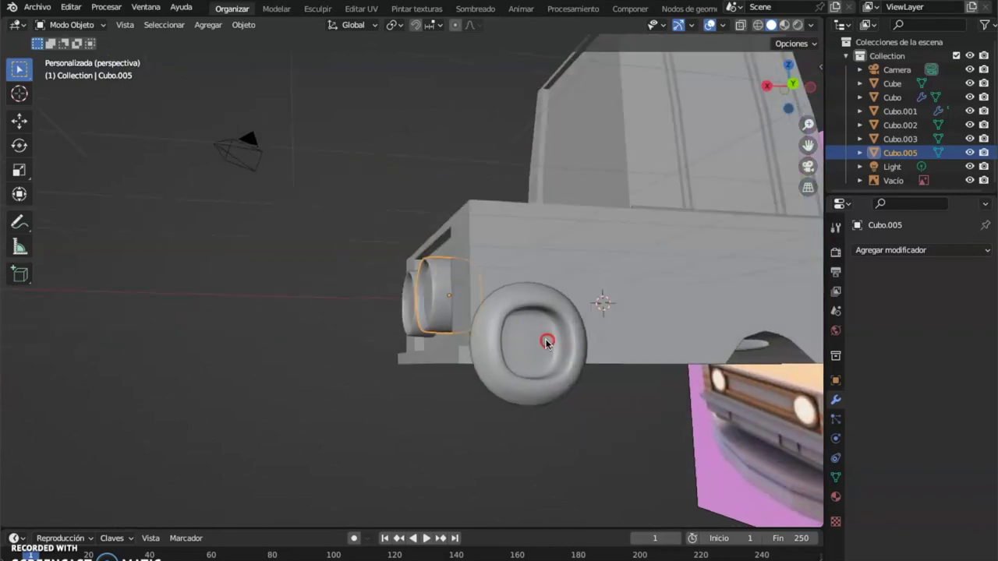
pyautogui.click(534, 337)
pyautogui.scroll(-3, 571, 356)
pyautogui.moveTo(585, 363); pyautogui.dragTo(399, 350, button='middle')
pyautogui.moveTo(568, 351)
pyautogui.mouseDown(button='middle')
pyautogui.moveTo(539, 346)
pyautogui.moveTo(551, 332)
pyautogui.moveTo(551, 340)
pyautogui.mouseUp(button='middle')
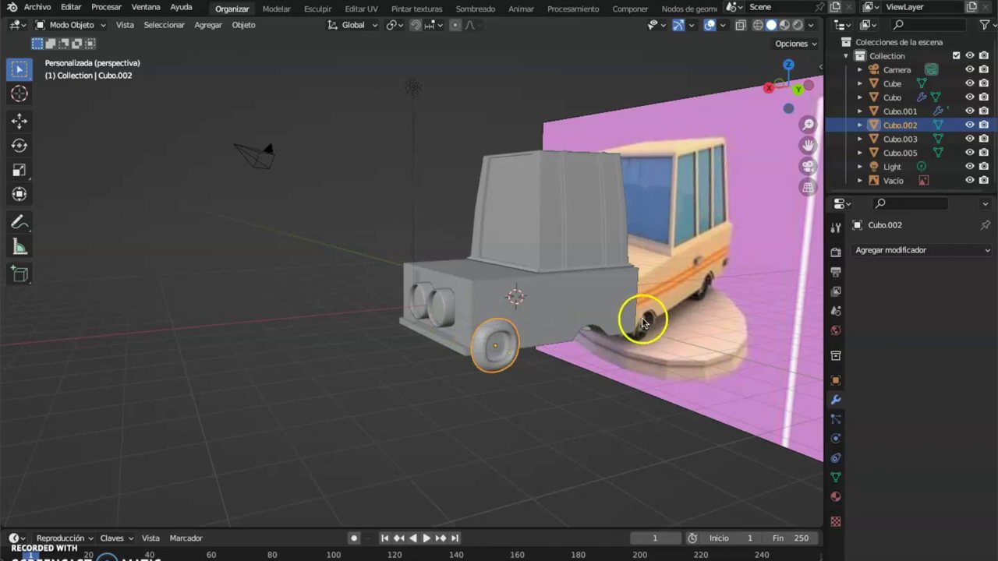
pyautogui.moveTo(648, 324); pyautogui.dragTo(642, 318, button='middle')
pyautogui.moveTo(583, 350); pyautogui.dragTo(522, 378, button='middle')
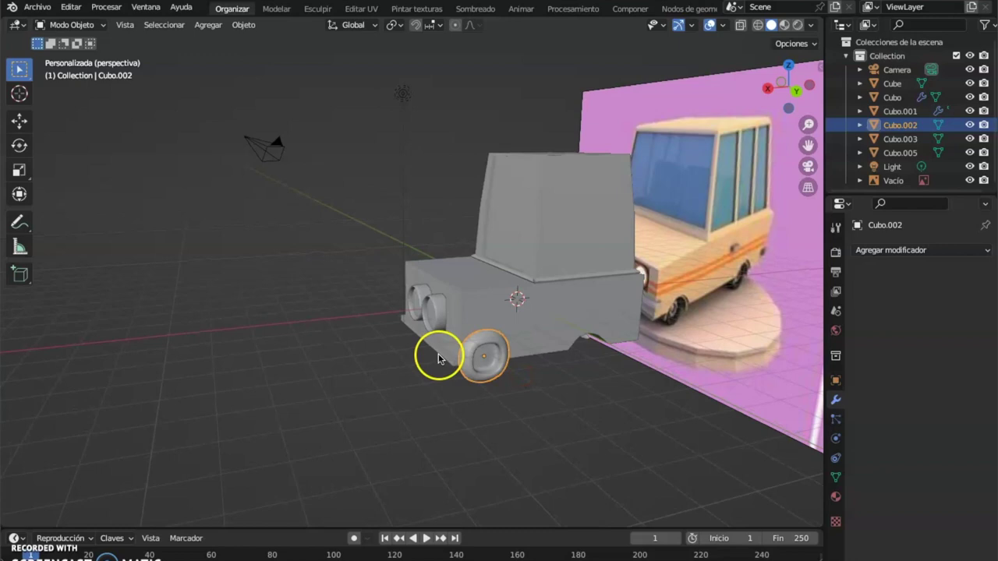
# - Add a new cube, Cubo.004, and slide it along X to sit just in front of the van's grille
pyautogui.click(230, 333)
pyautogui.click(207, 25)
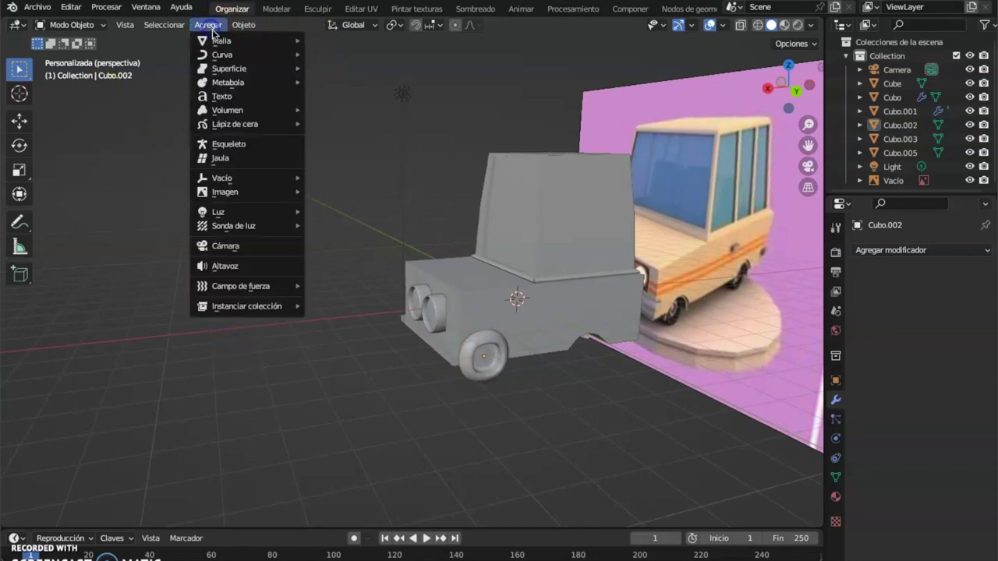
pyautogui.moveTo(261, 42)
pyautogui.click(348, 53)
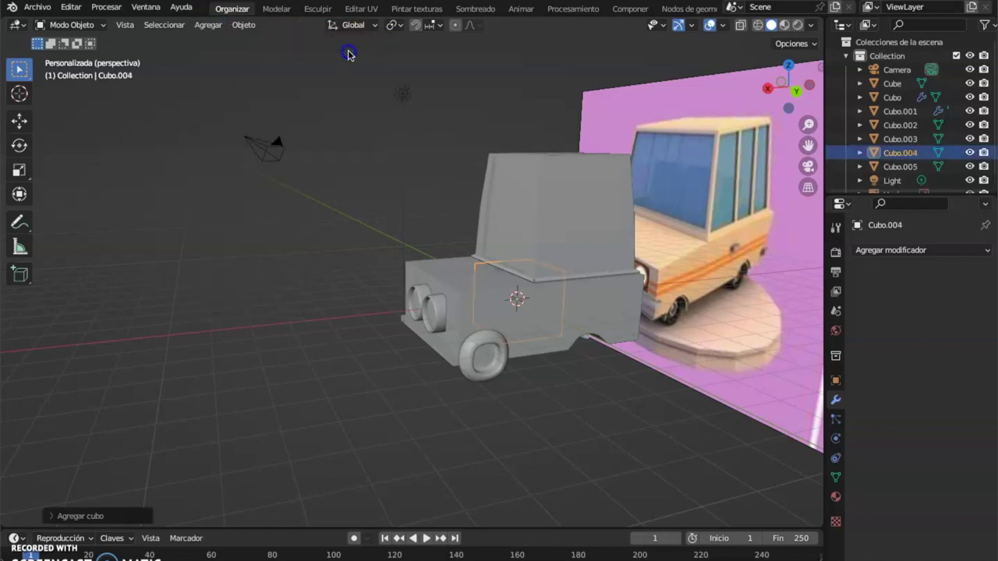
pyautogui.click(19, 120)
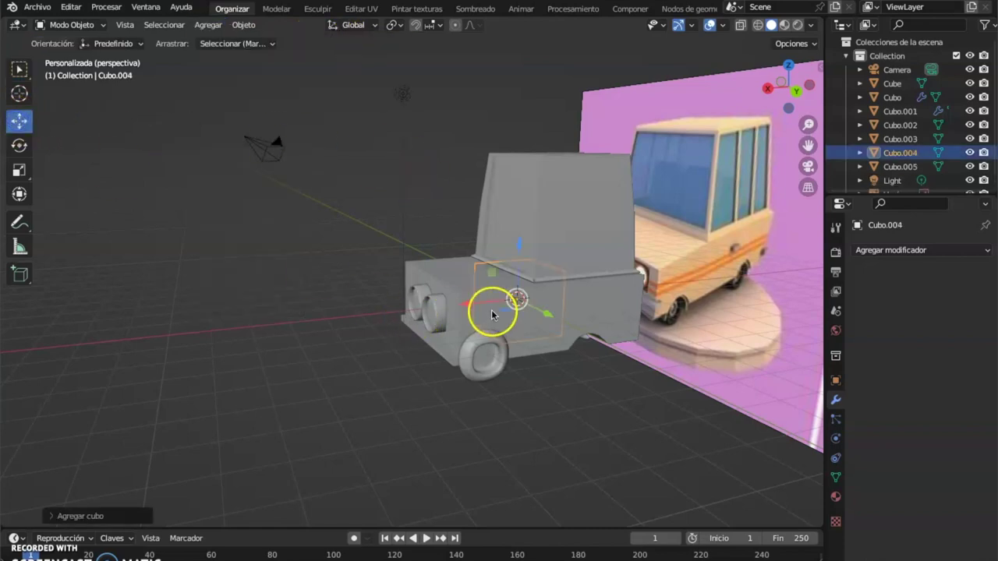
pyautogui.moveTo(466, 310); pyautogui.dragTo(245, 317)
pyautogui.moveTo(245, 316); pyautogui.dragTo(78, 201, button='middle')
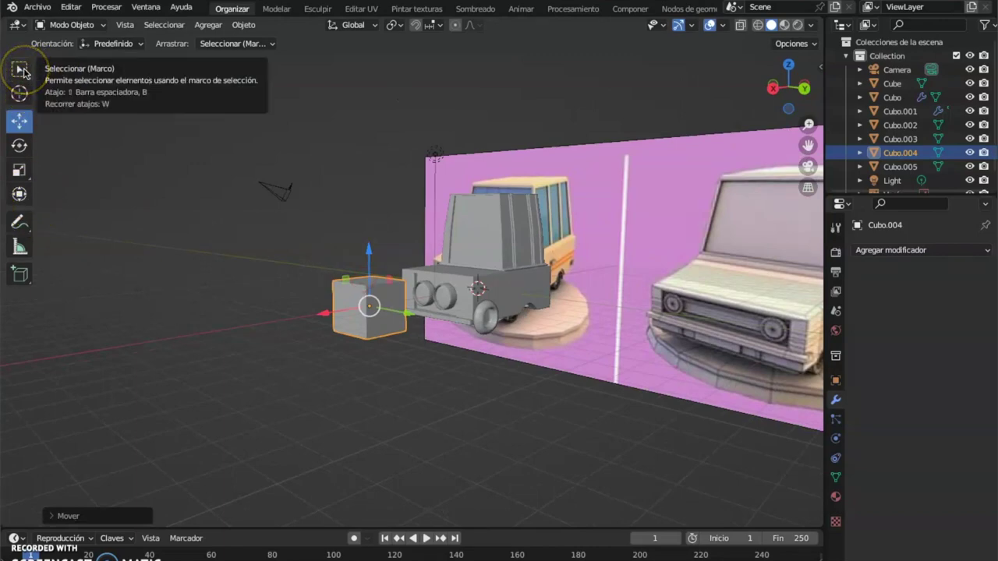
# - Enter Edit Mode on the cube and cut an edge loop around it
pyautogui.click(69, 25)
pyautogui.click(75, 53)
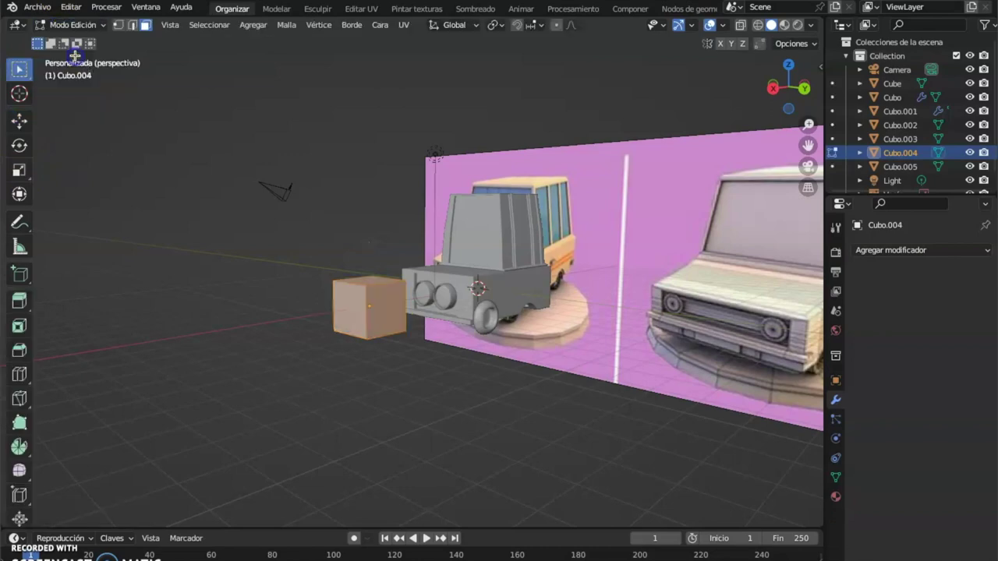
pyautogui.click(19, 380)
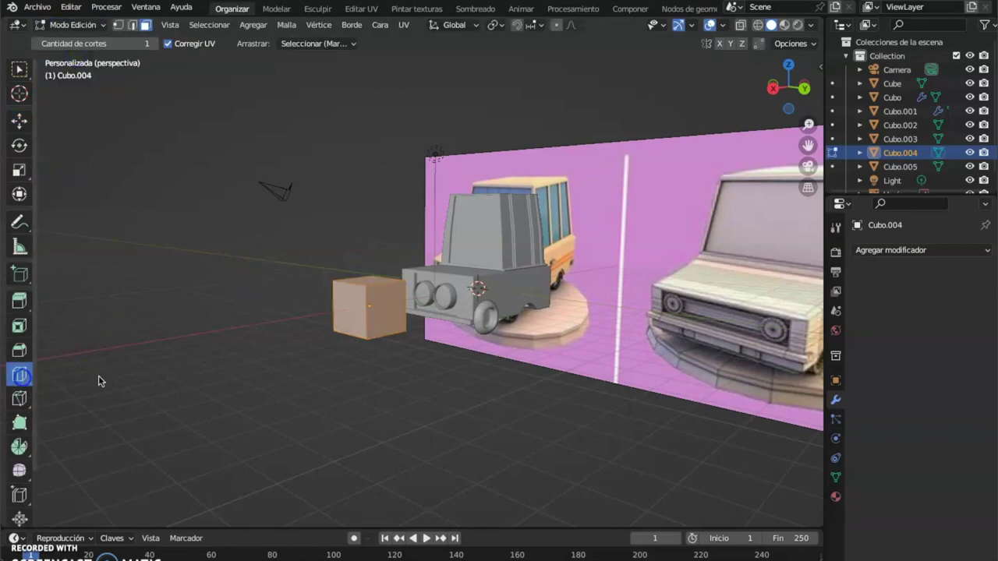
pyautogui.click(356, 290)
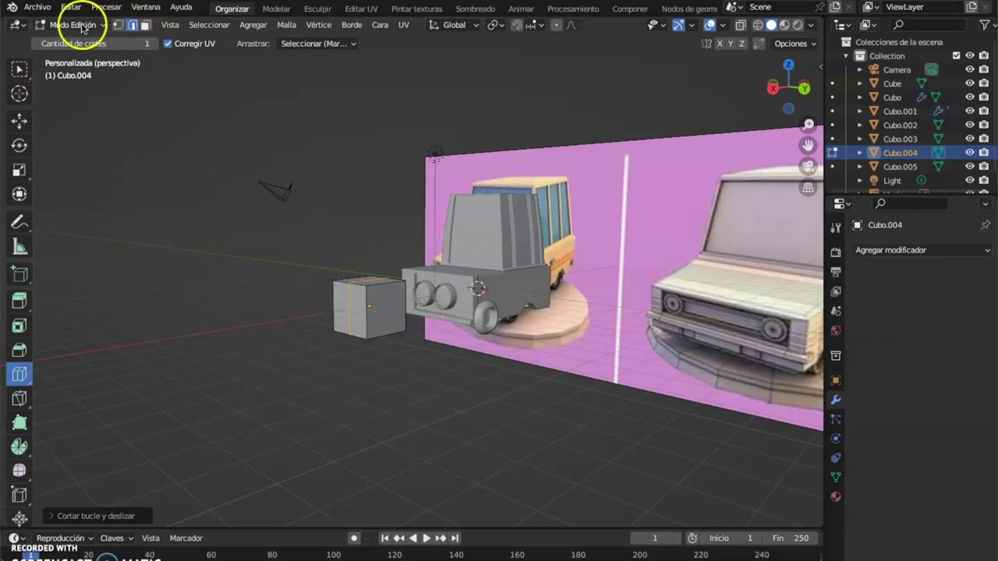
# - Select the cube's side face toward the van and inset it
pyautogui.press('w')
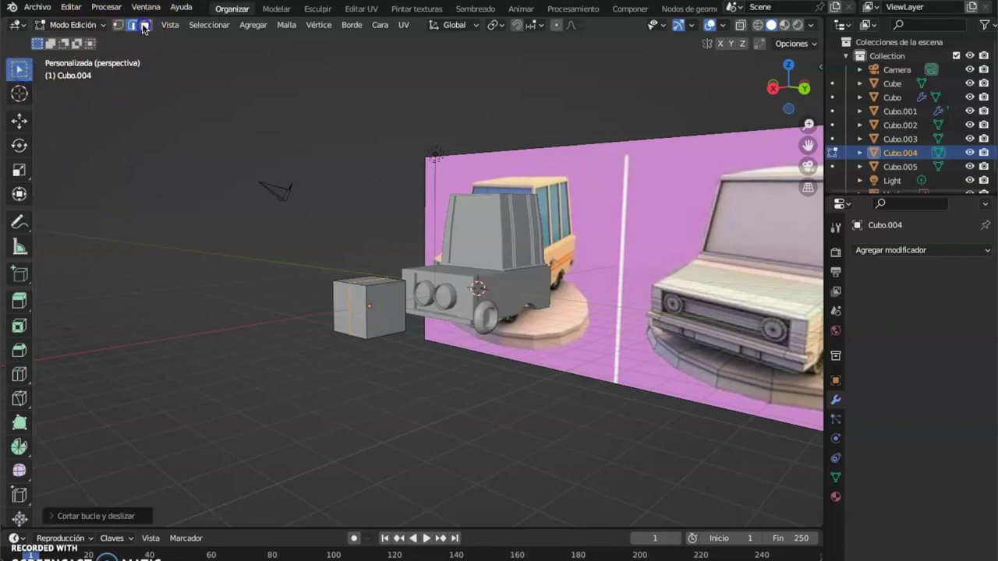
pyautogui.click(145, 26)
pyautogui.click(392, 294)
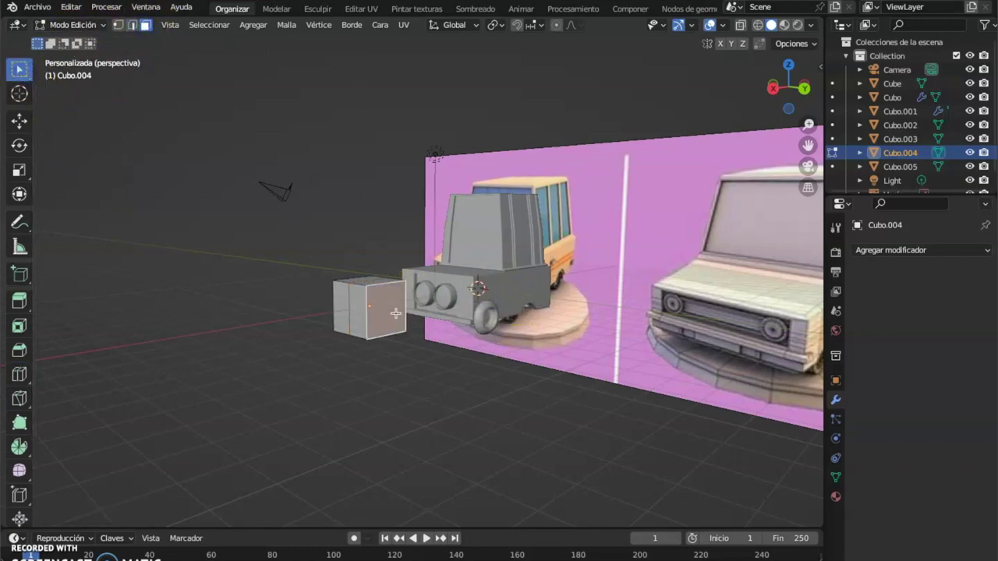
pyautogui.press('i')
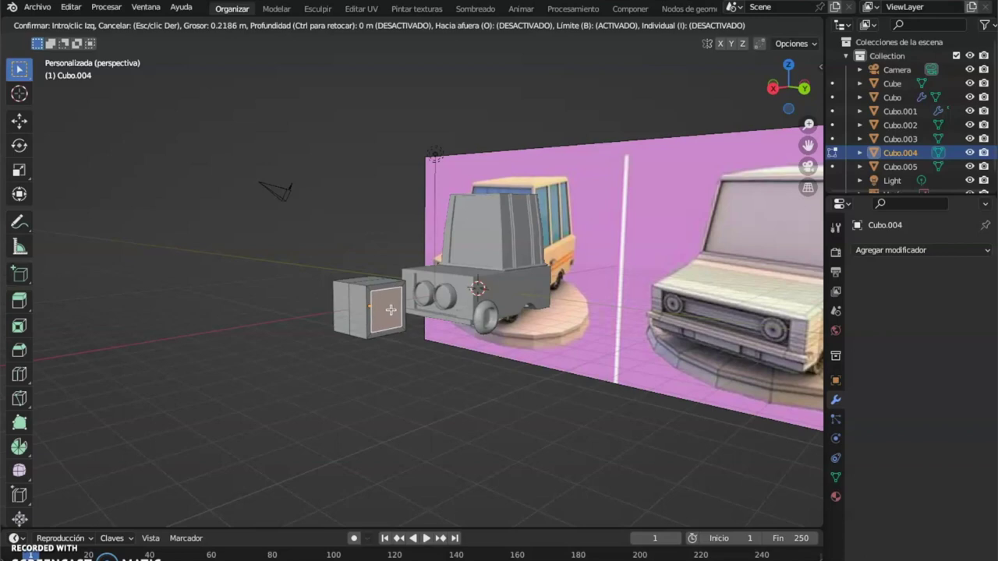
pyautogui.click(387, 308)
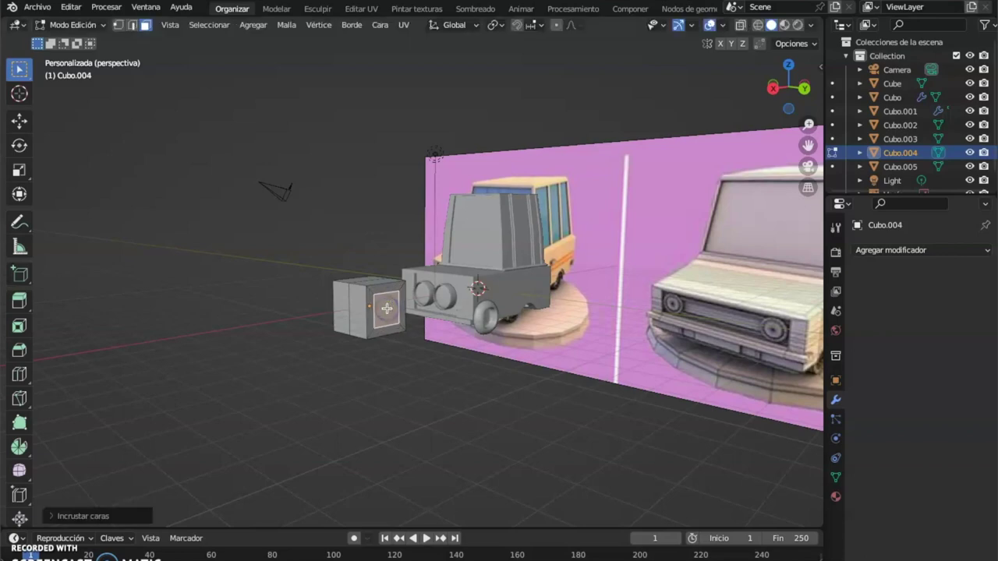
pyautogui.moveTo(386, 308)
pyautogui.mouseDown(button='middle')
pyautogui.moveTo(507, 313)
pyautogui.moveTo(367, 319)
pyautogui.moveTo(401, 316)
pyautogui.mouseUp(button='middle')
# - Inset the face a second time and extrude it
pyautogui.press('i')
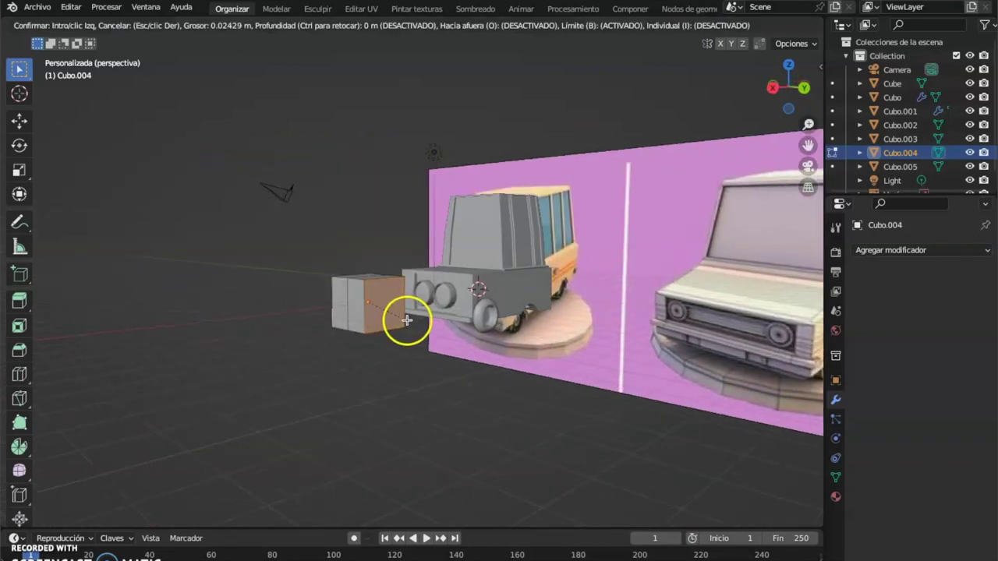
pyautogui.click(399, 315)
pyautogui.moveTo(400, 314); pyautogui.dragTo(423, 337, button='middle')
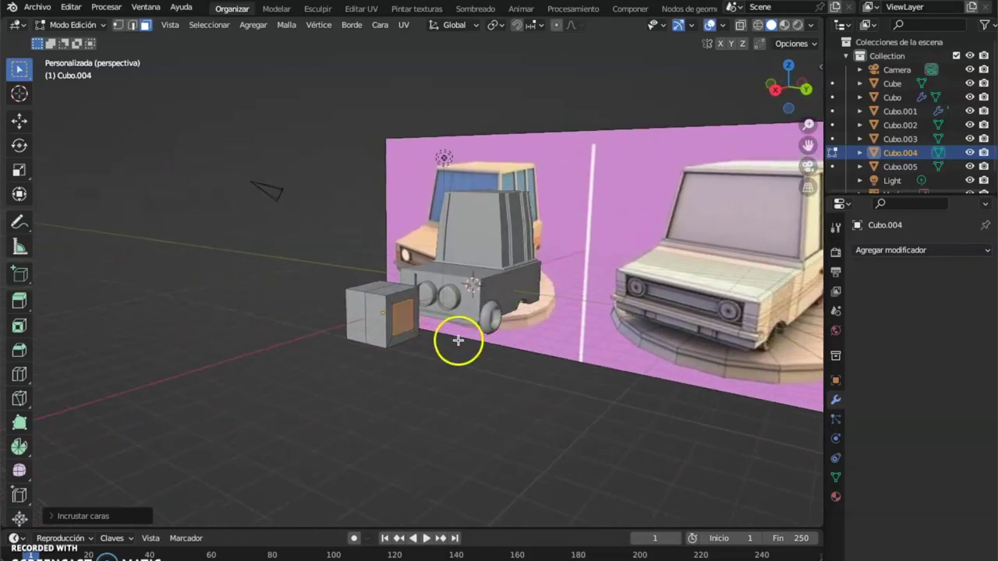
pyautogui.press('e')
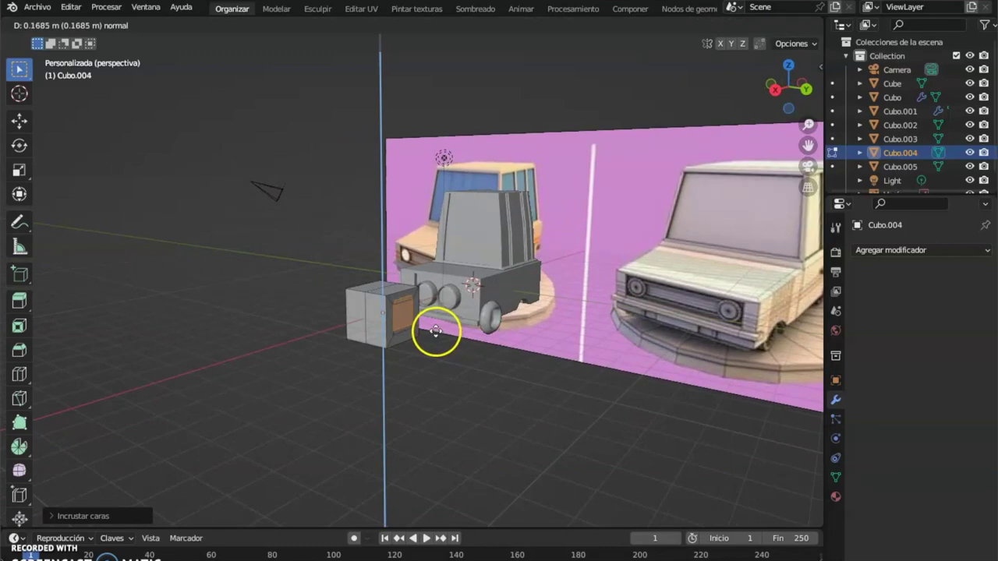
pyautogui.click(436, 331)
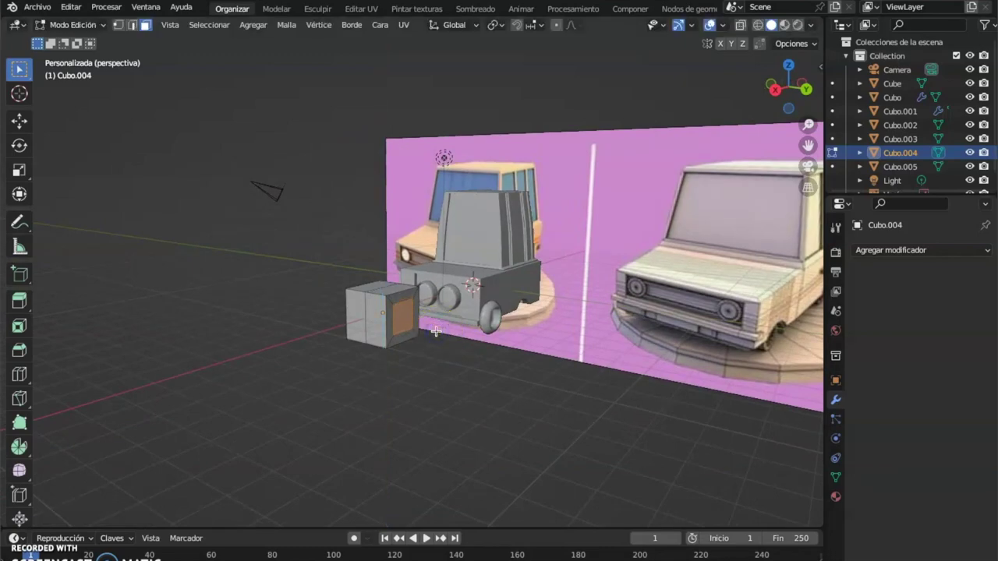
# - Extrude the inset face inward about 0.118 m to form a recessed square panel
pyautogui.press('e')
pyautogui.click(415, 324)
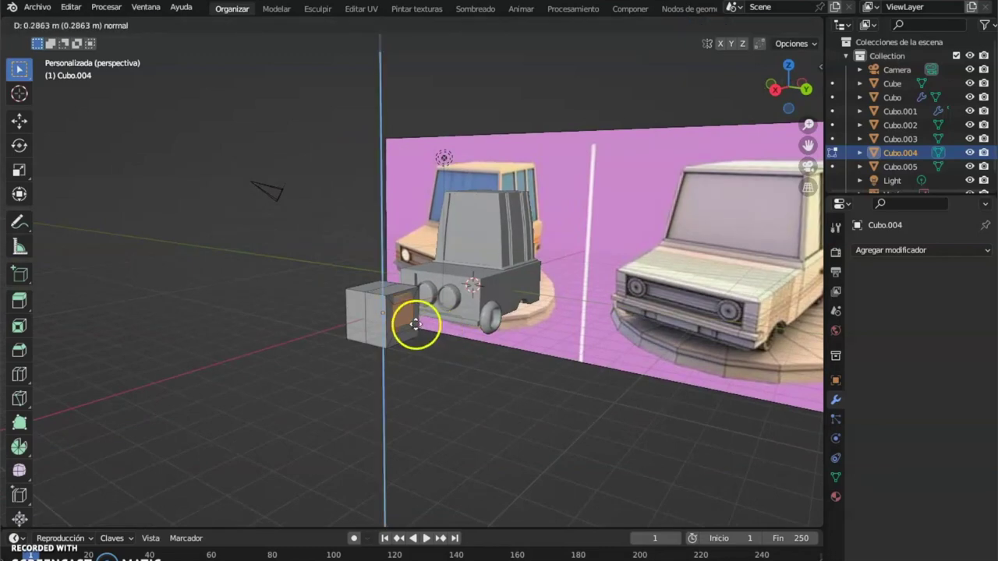
pyautogui.press('z')
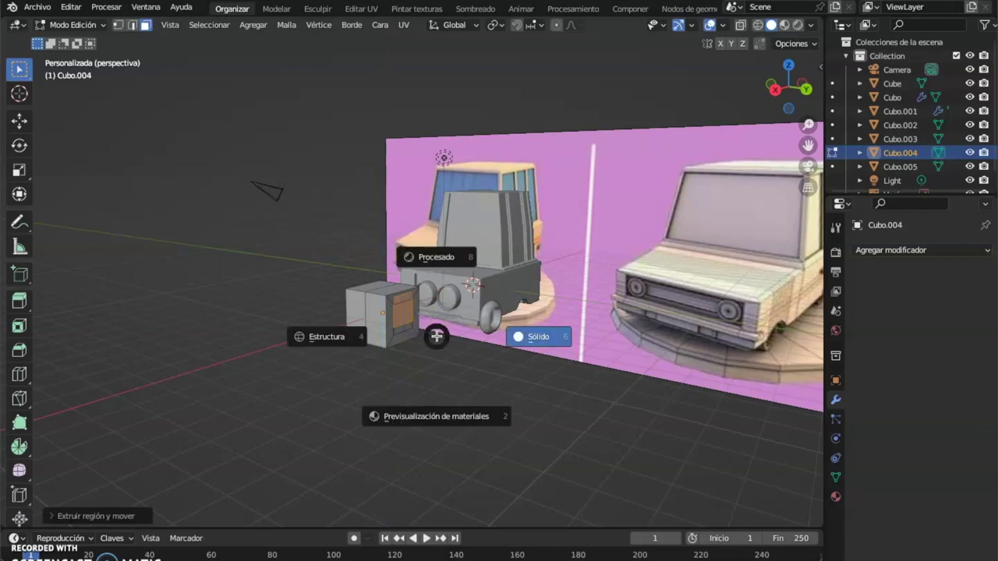
pyautogui.rightClick(437, 338)
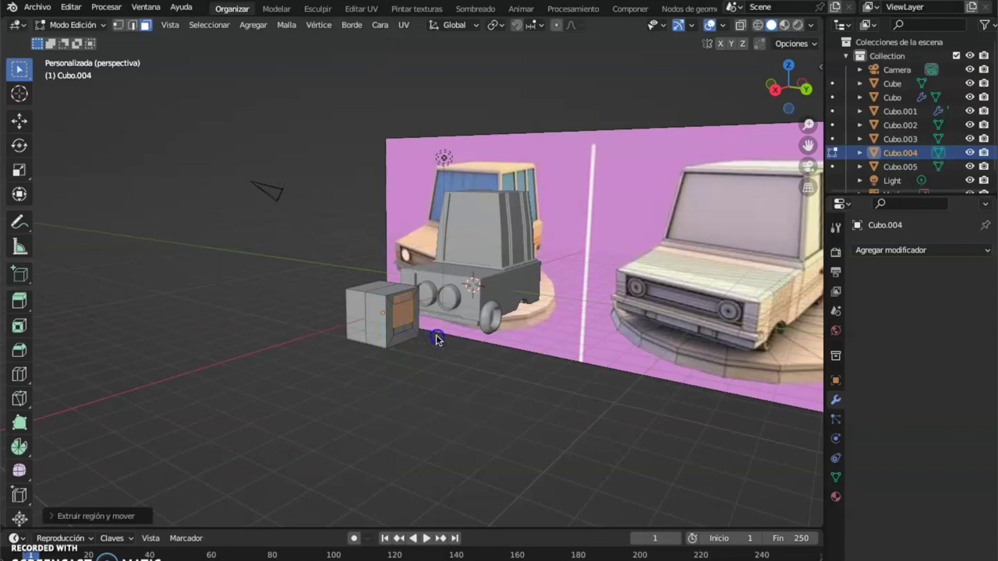
pyautogui.moveTo(439, 334); pyautogui.dragTo(526, 341, button='middle')
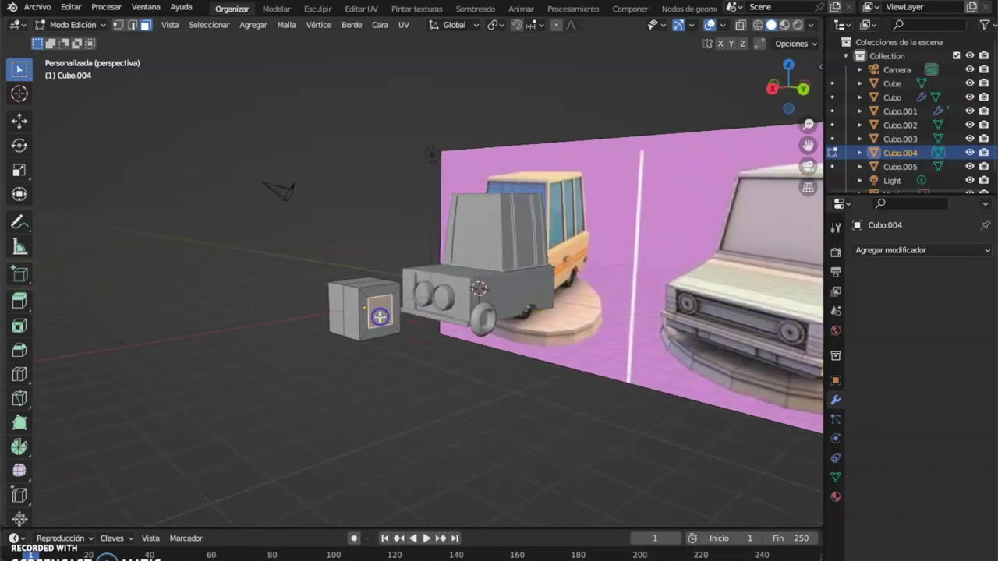
pyautogui.moveTo(336, 310); pyautogui.dragTo(466, 338, button='middle')
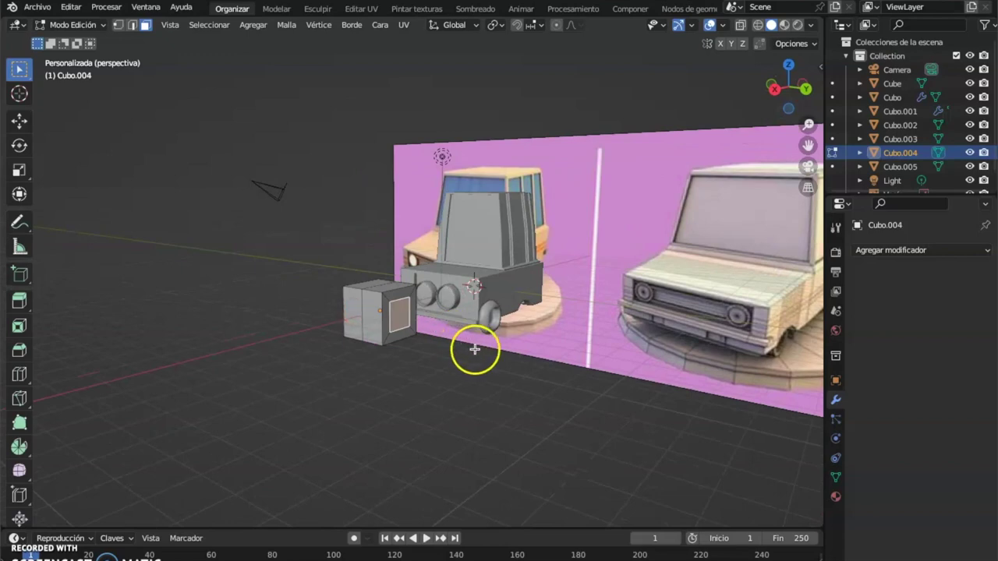
pyautogui.press('e')
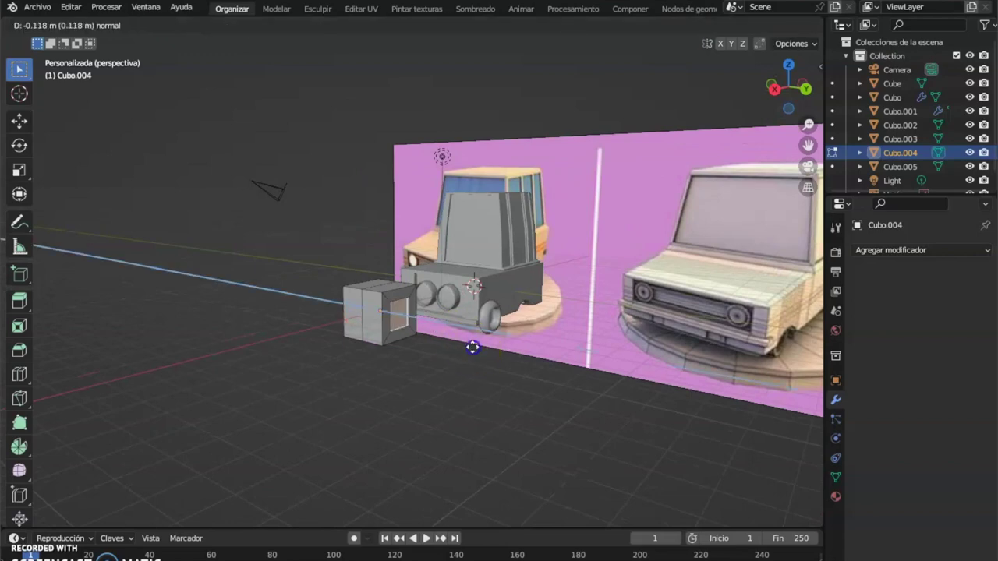
pyautogui.click(472, 347)
pyautogui.click(478, 241)
pyautogui.click(73, 24)
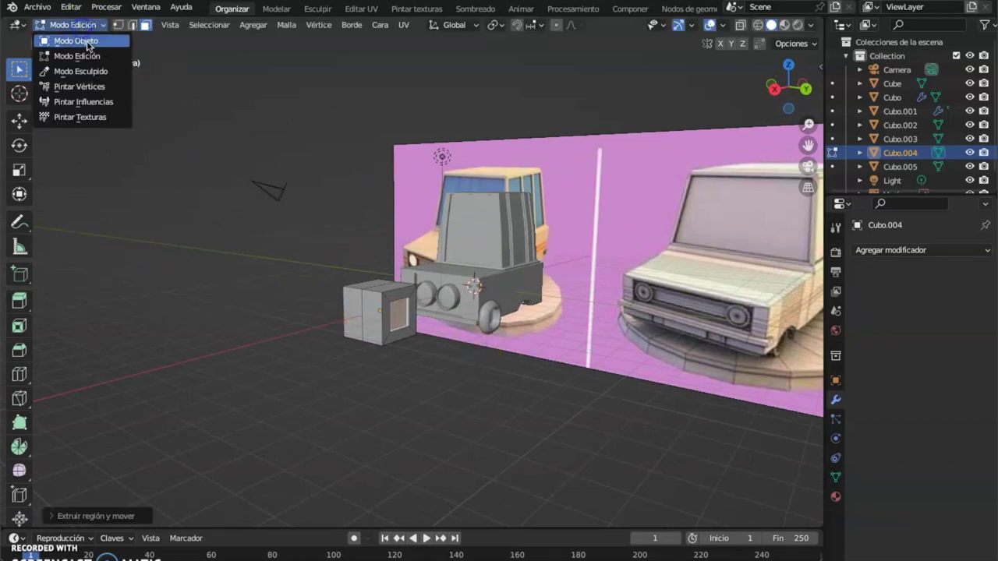
# - Back in Object Mode, add a Multires modifier to the cube and subdivide to level 1
pyautogui.click(77, 39)
pyautogui.click(456, 367)
pyautogui.moveTo(452, 363); pyautogui.dragTo(345, 304, button='middle')
pyautogui.scroll(4, 374, 328)
pyautogui.click(346, 305)
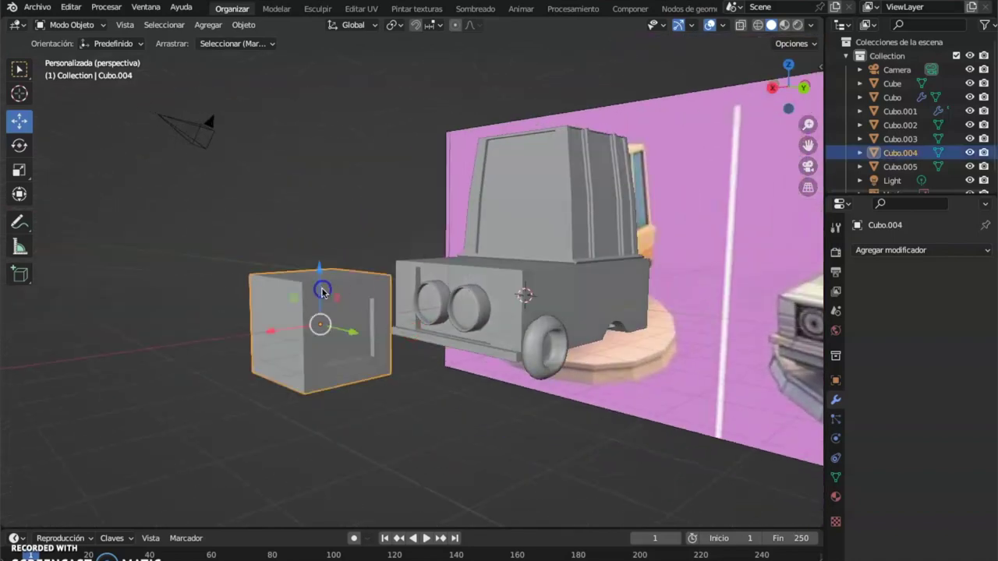
pyautogui.click(872, 250)
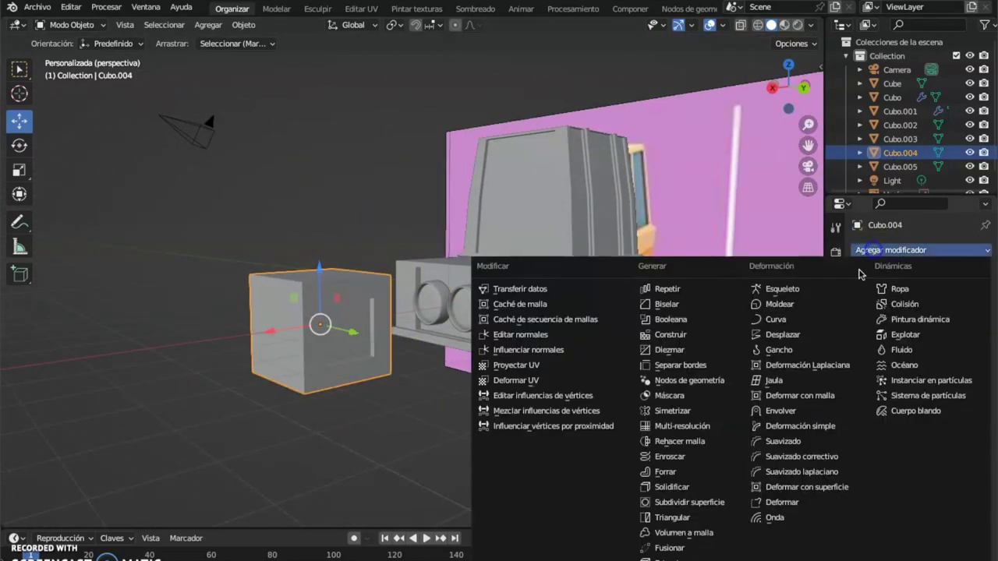
pyautogui.click(717, 426)
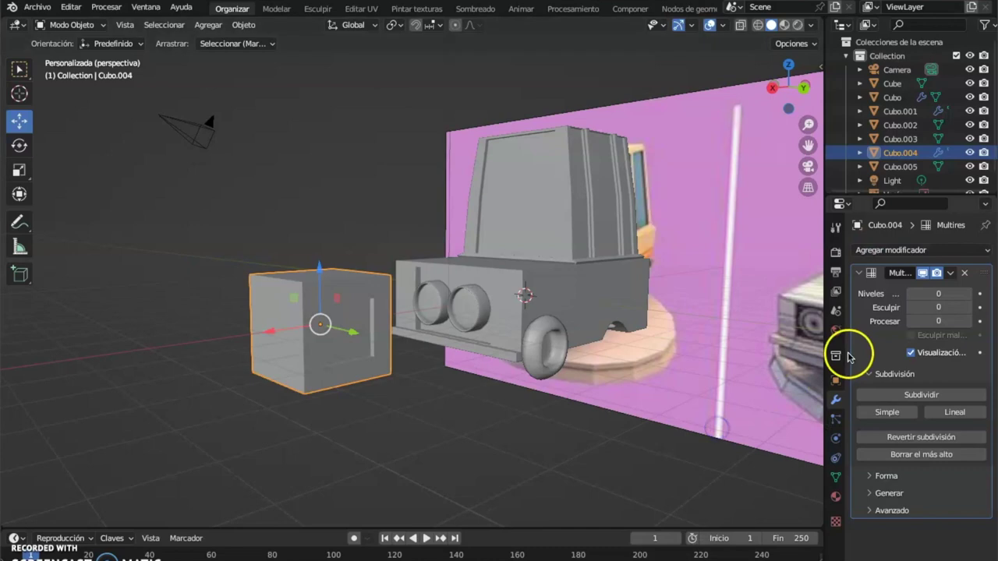
pyautogui.click(894, 396)
# - Flatten the cube along one axis with the scale tool and raise Multires subdivision to level 2
pyautogui.click(286, 285)
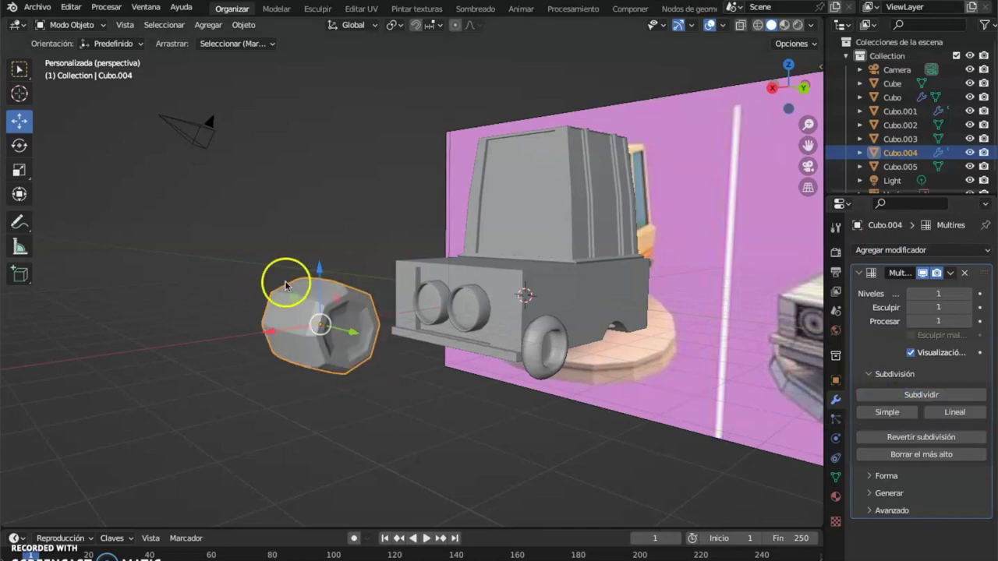
pyautogui.click(20, 169)
pyautogui.moveTo(234, 285); pyautogui.dragTo(412, 350, button='middle')
pyautogui.moveTo(461, 366); pyautogui.dragTo(402, 351)
pyautogui.moveTo(402, 351); pyautogui.dragTo(369, 353, button='middle')
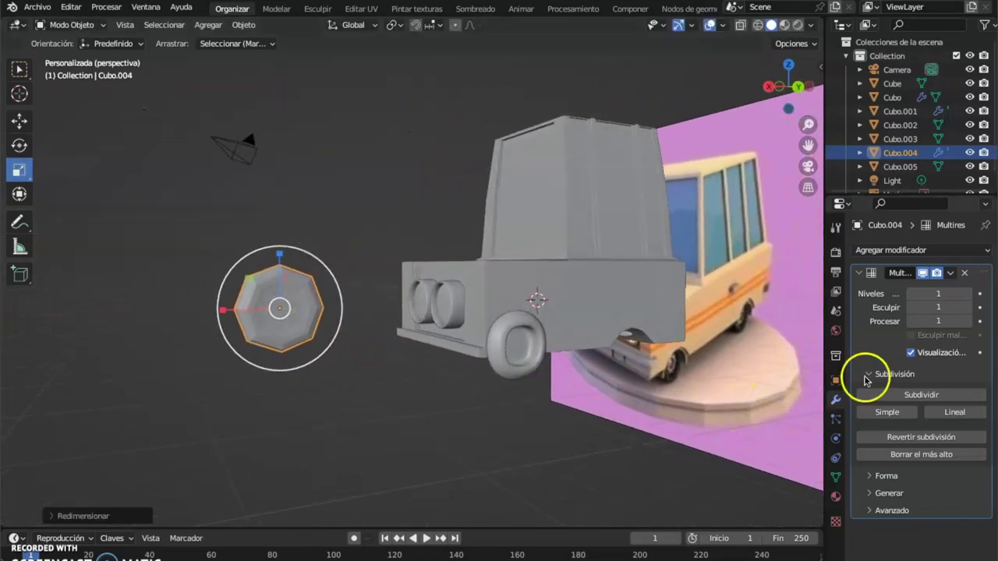
pyautogui.click(920, 395)
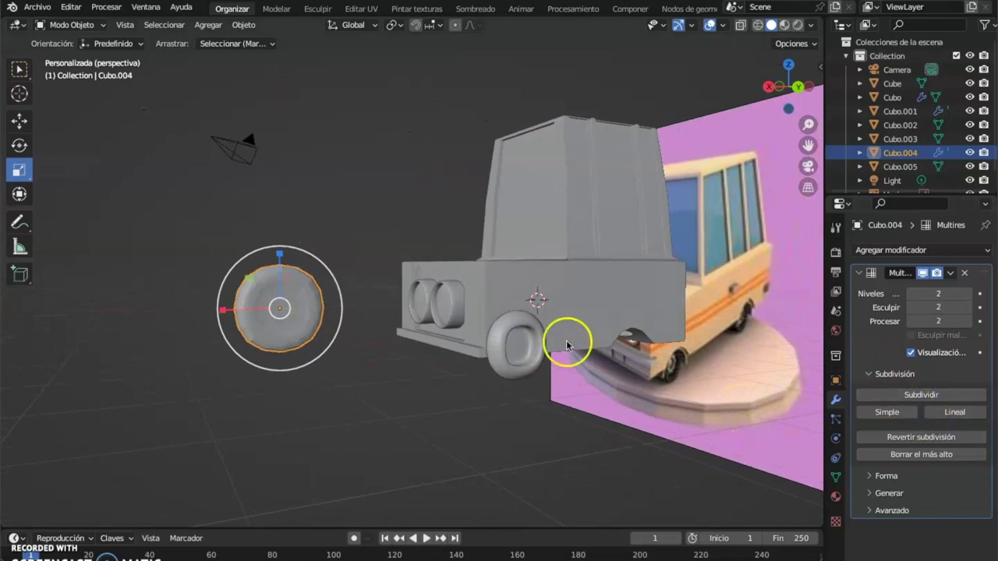
pyautogui.moveTo(338, 291); pyautogui.dragTo(350, 290, button='middle')
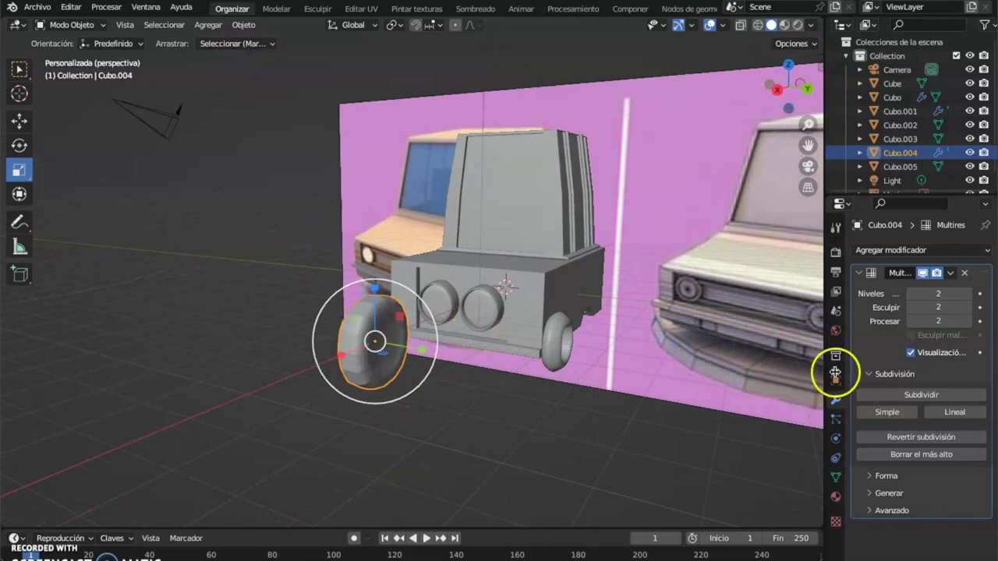
pyautogui.moveTo(562, 312); pyautogui.dragTo(524, 348, button='middle')
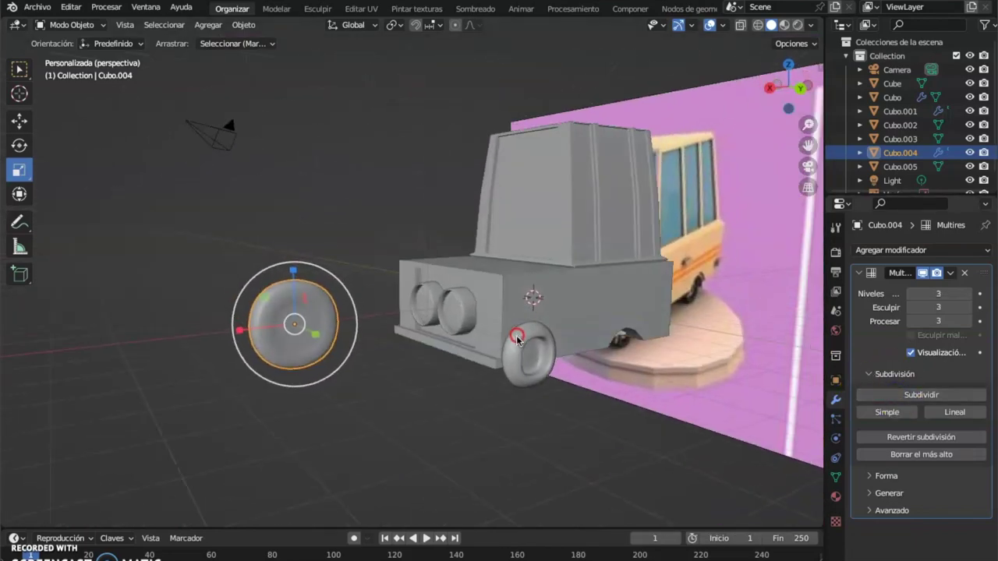
# - In Edit Mode, inset the wheel's centre face and extrude it outward as a hub
pyautogui.click(74, 25)
pyautogui.click(78, 56)
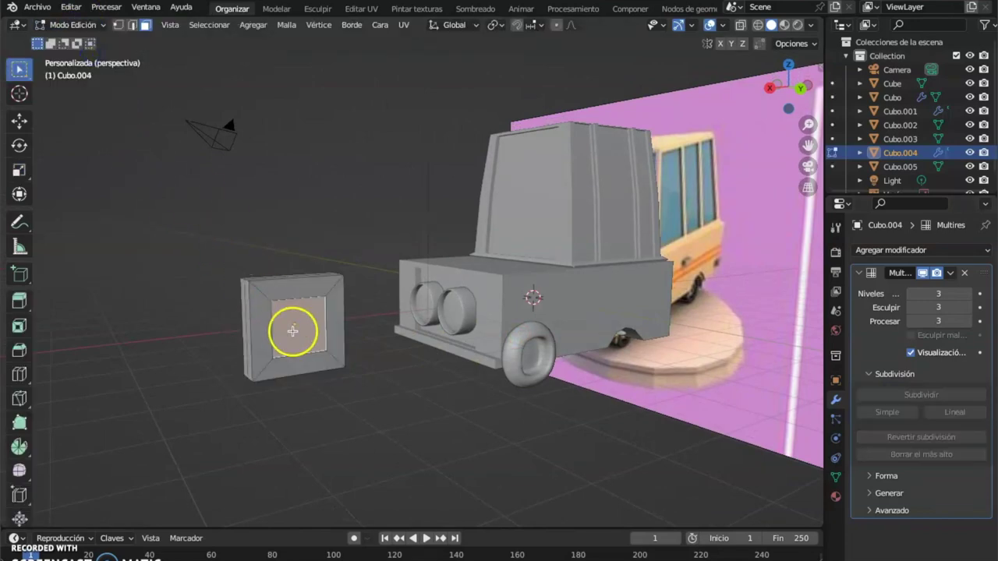
pyautogui.scroll(1, 295, 328)
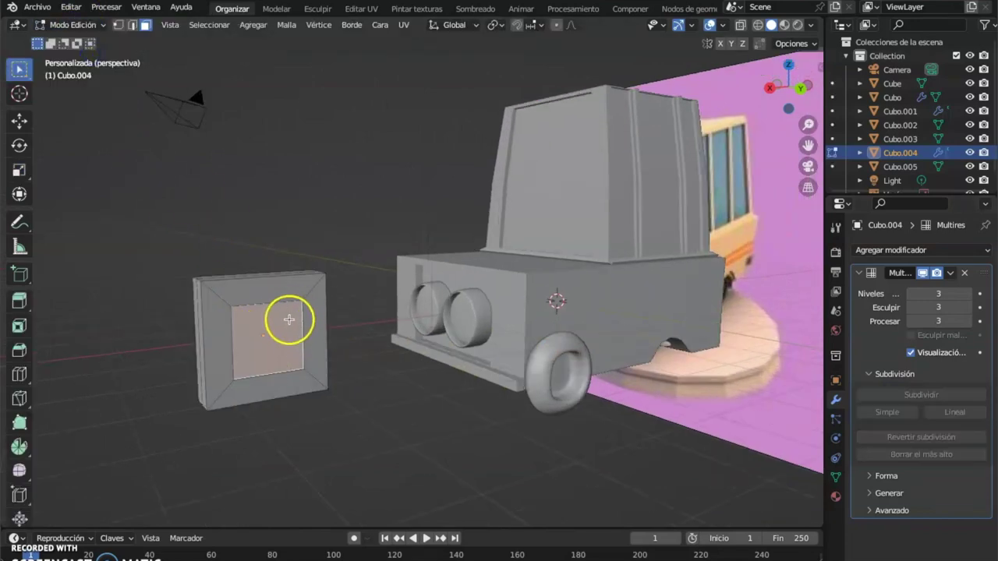
pyautogui.press('i')
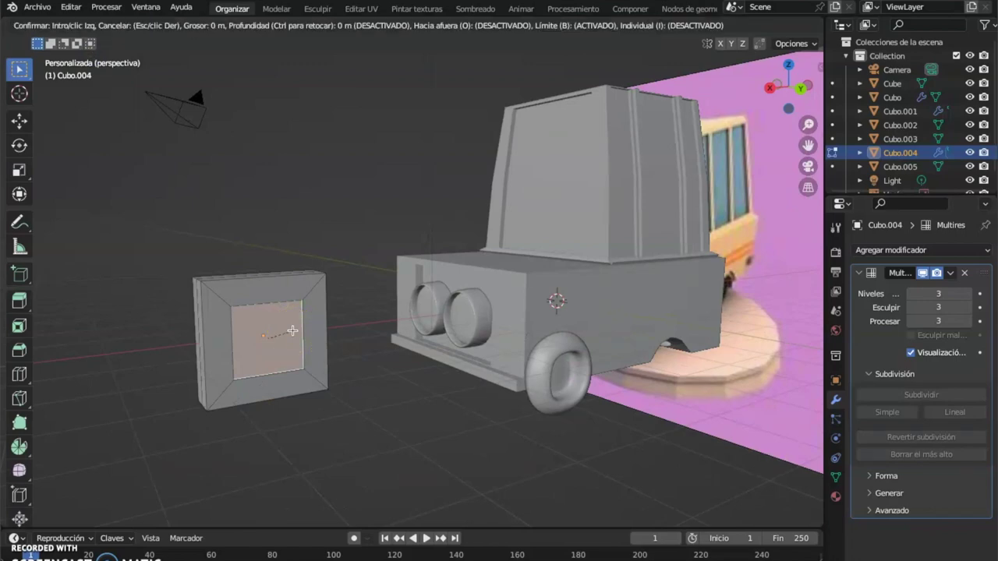
pyautogui.click(285, 326)
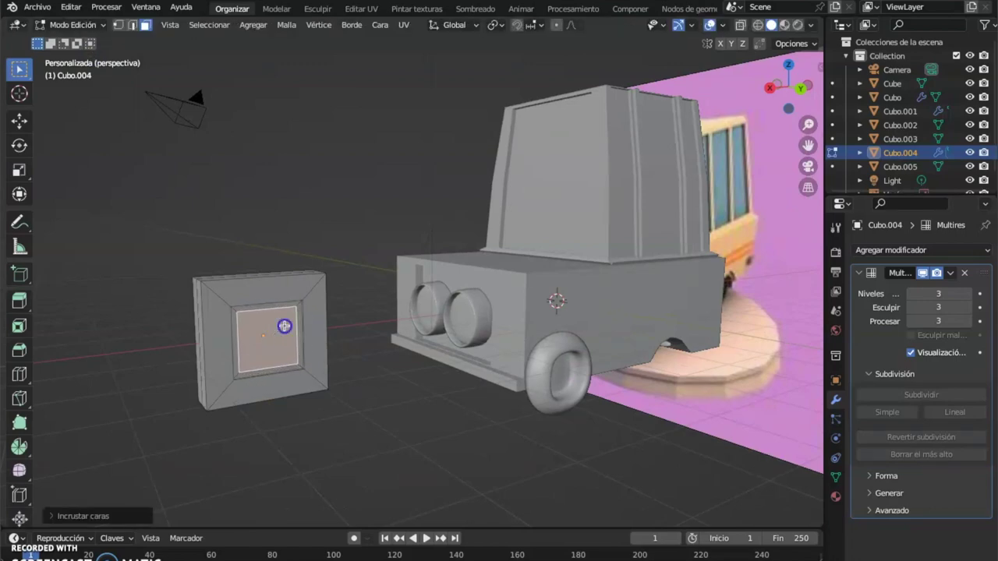
pyautogui.press('e')
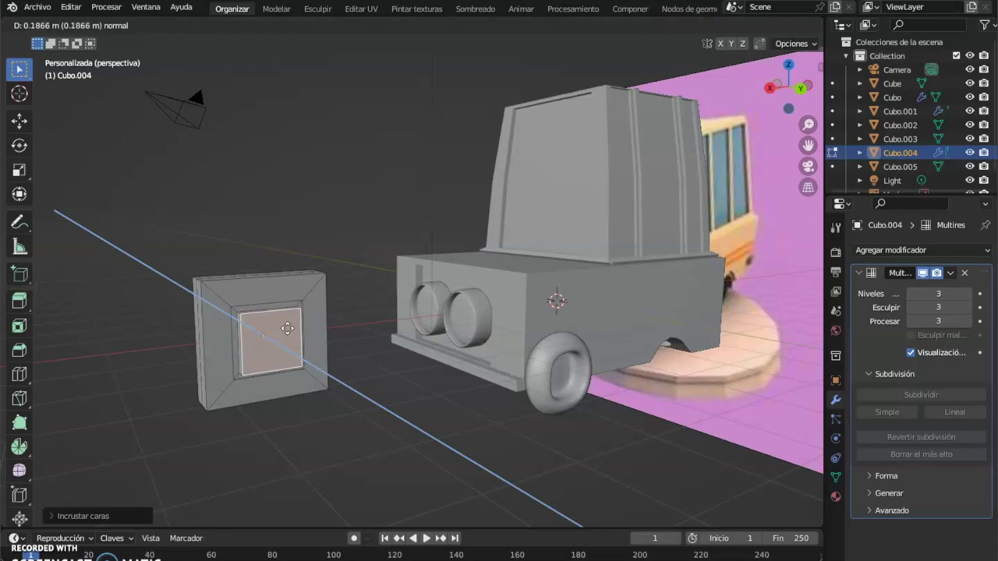
pyautogui.click(287, 328)
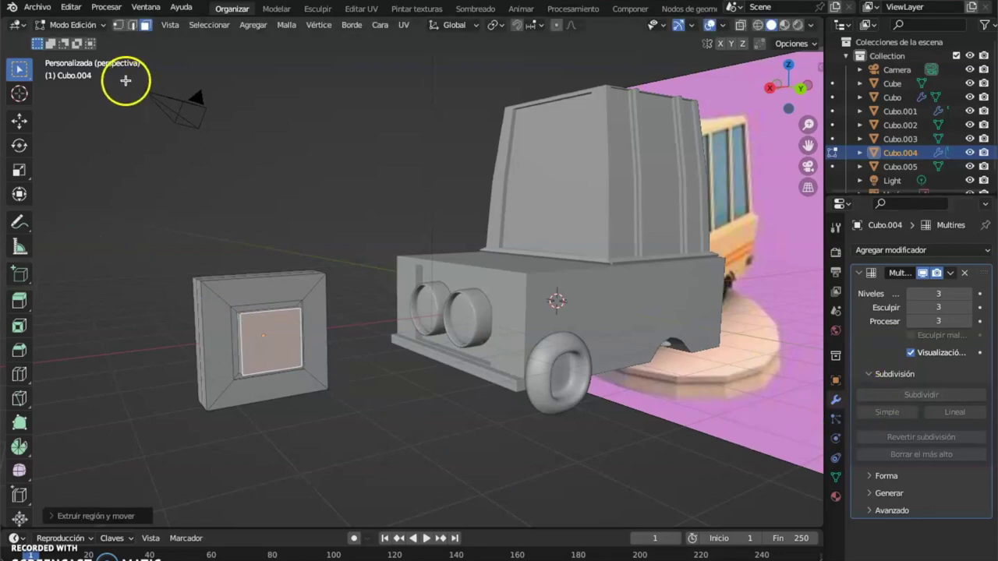
# - In Object Mode, add a fourth Multires subdivision level and apply the modifier to the wheel
pyautogui.click(74, 24)
pyautogui.click(77, 41)
pyautogui.moveTo(314, 245); pyautogui.dragTo(378, 244, button='middle')
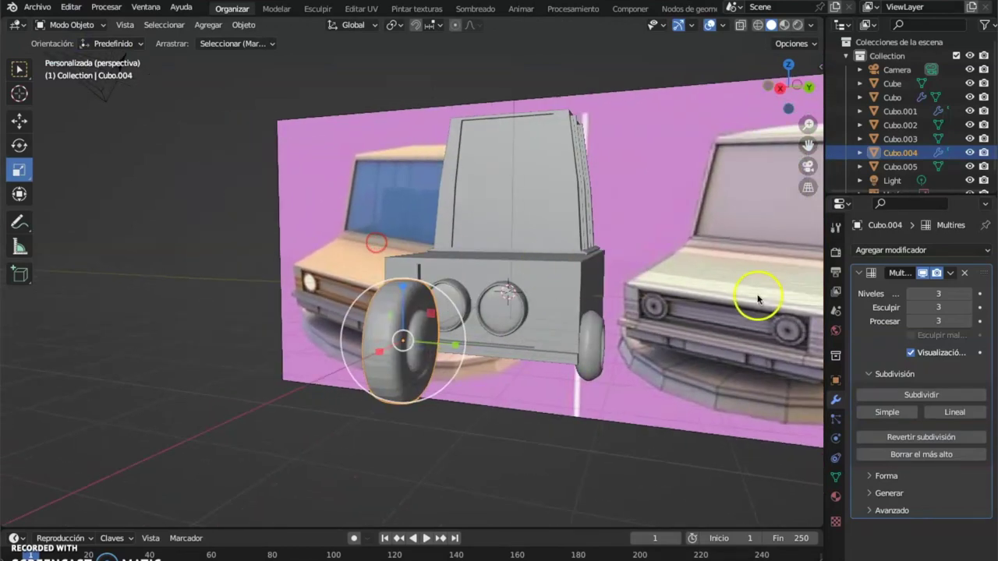
pyautogui.click(937, 399)
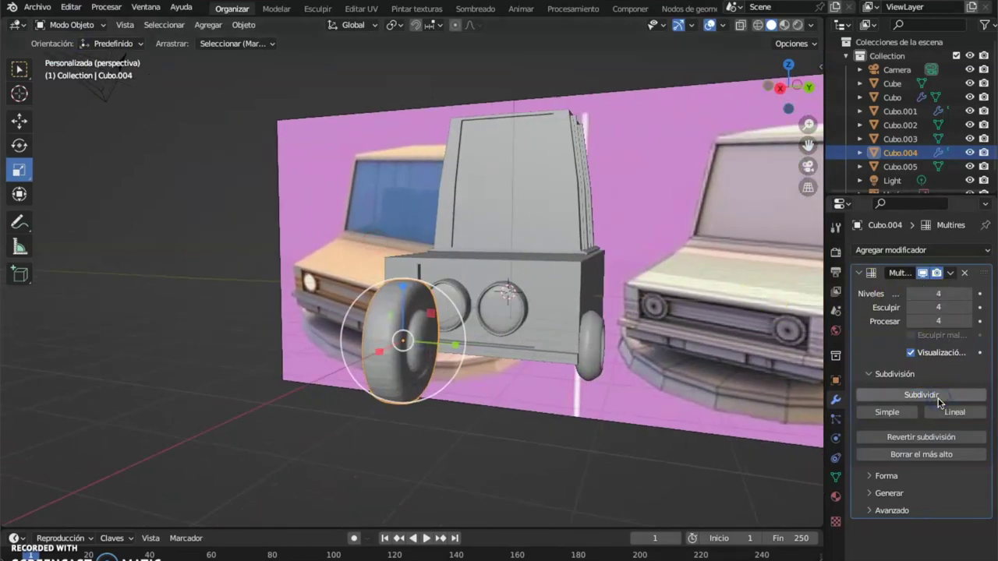
pyautogui.moveTo(504, 372); pyautogui.dragTo(440, 378, button='middle')
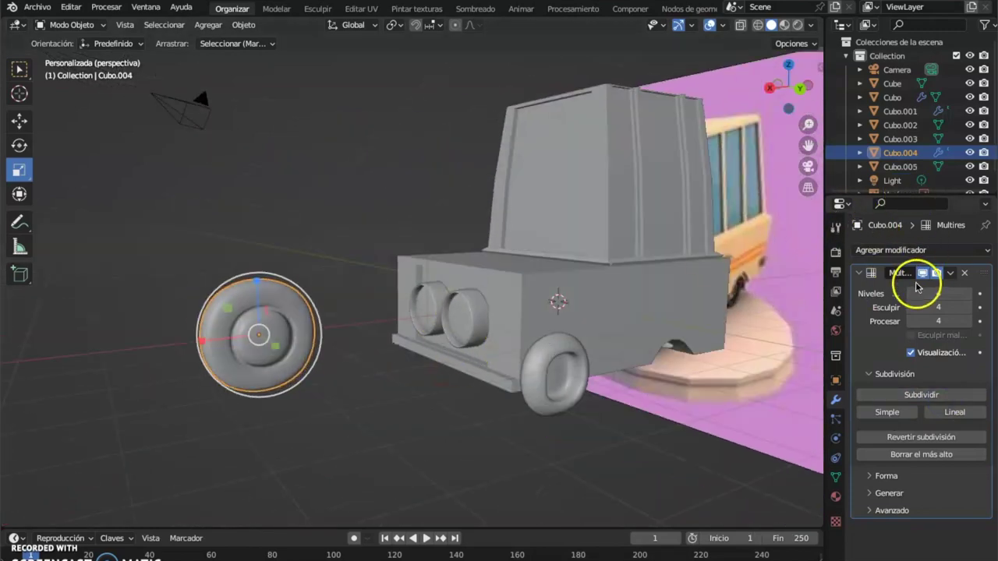
pyautogui.click(950, 273)
pyautogui.click(897, 287)
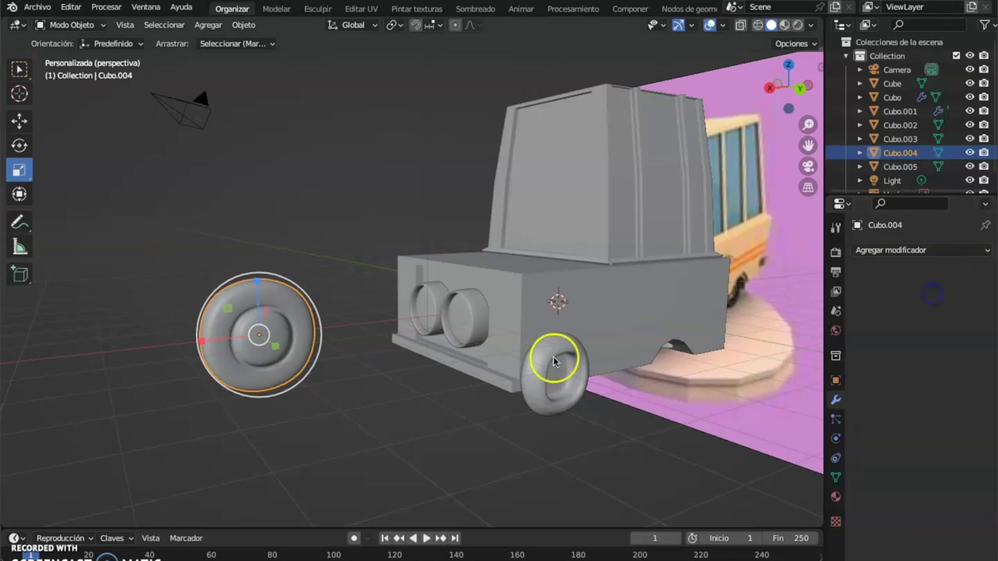
# - Deselect the new wheel and select the old wheel on the van
pyautogui.click(272, 410)
pyautogui.moveTo(367, 408); pyautogui.dragTo(422, 344, button='middle')
pyautogui.click(578, 340)
pyautogui.moveTo(592, 404); pyautogui.dragTo(549, 434, button='middle')
# - Delete the old wheel and select the new hubbed wheel
pyautogui.rightClick(503, 399)
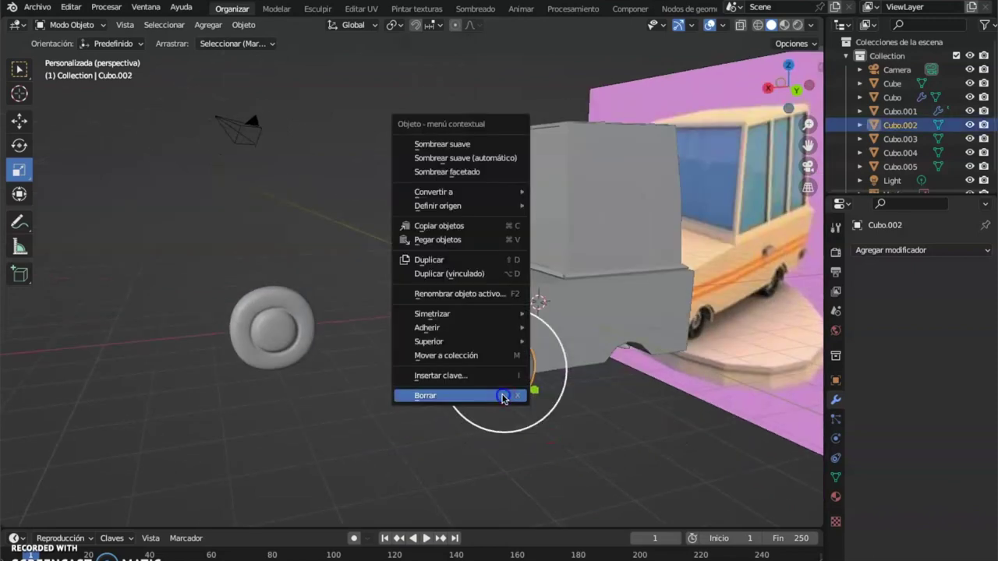
pyautogui.click(503, 396)
pyautogui.click(20, 68)
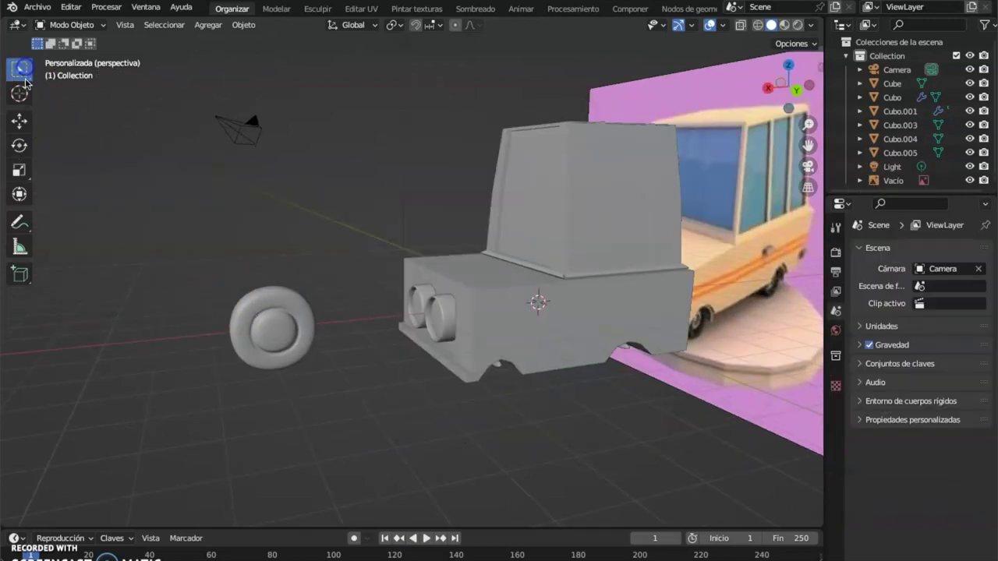
pyautogui.click(277, 350)
pyautogui.press('w')
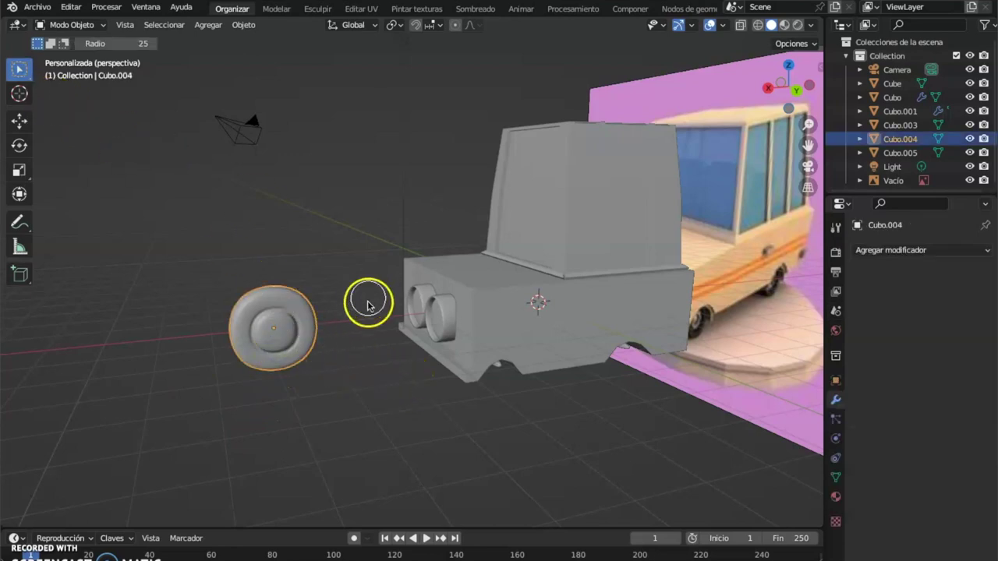
pyautogui.click(399, 372)
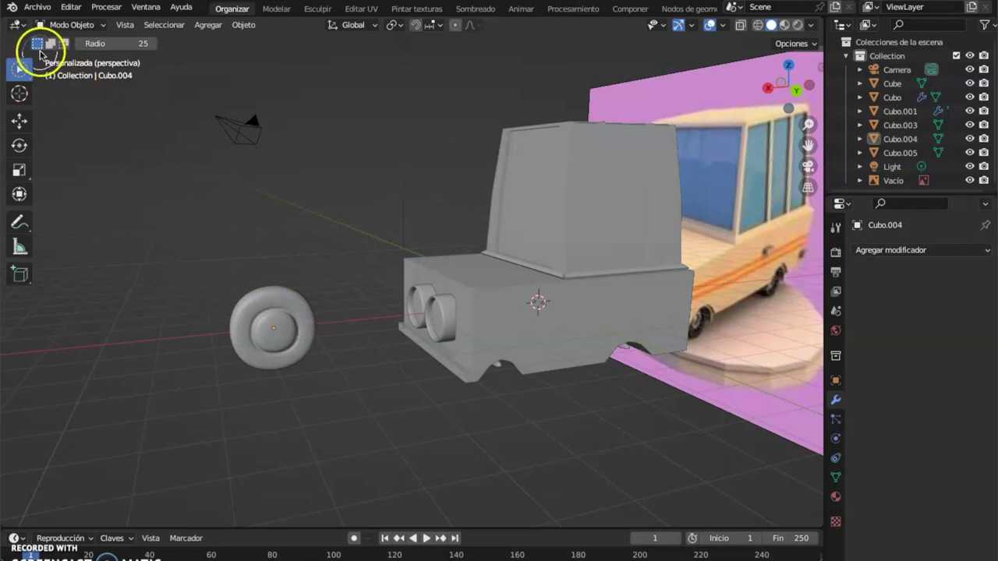
pyautogui.click(273, 343)
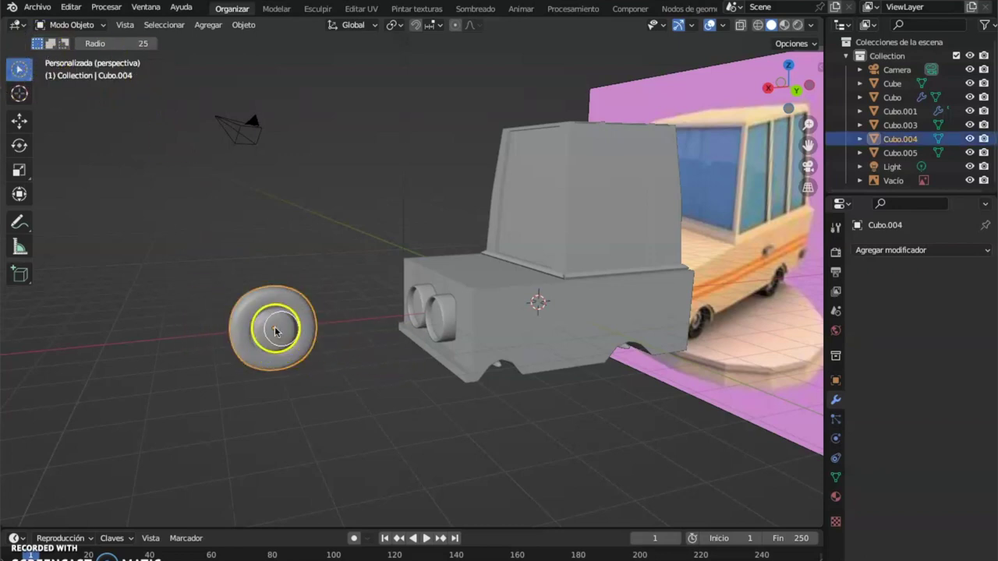
# - Move the hubbed wheel to the van's front corner at axle height, checking in right orthographic view
pyautogui.click(17, 123)
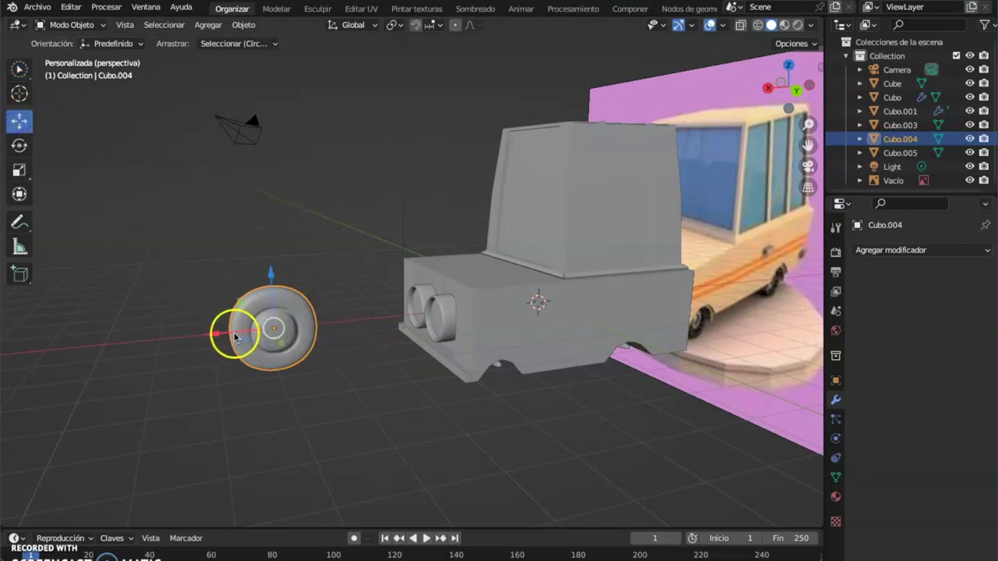
pyautogui.moveTo(211, 334); pyautogui.dragTo(425, 341)
pyautogui.moveTo(486, 327); pyautogui.dragTo(528, 379)
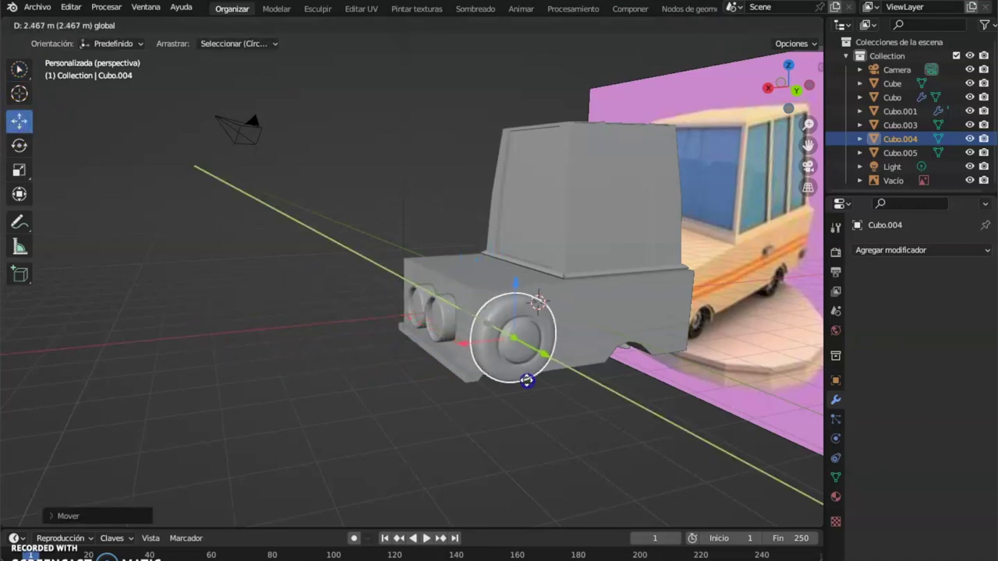
pyautogui.moveTo(514, 287); pyautogui.dragTo(510, 313)
pyautogui.moveTo(510, 313); pyautogui.dragTo(679, 317, button='middle')
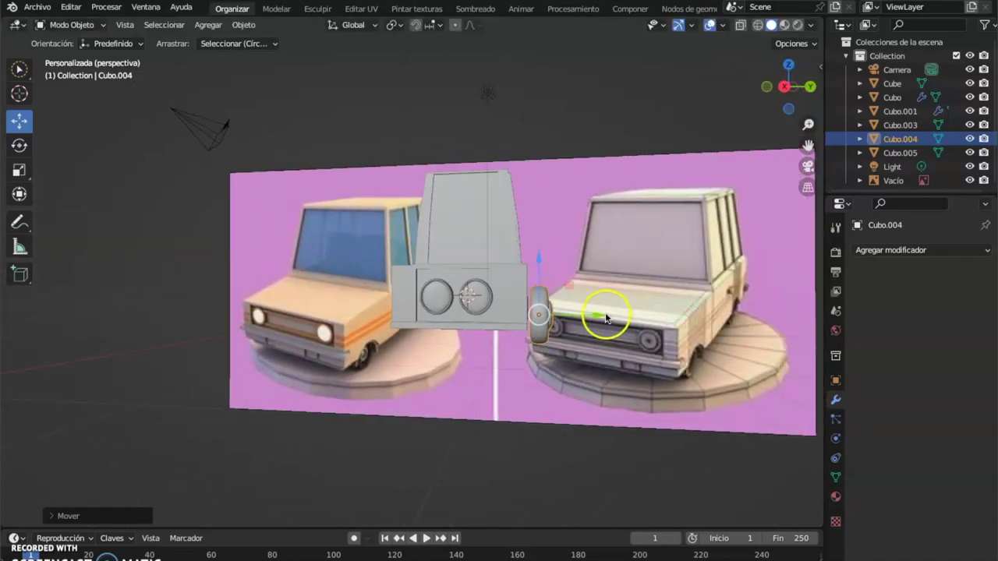
pyautogui.moveTo(606, 319); pyautogui.dragTo(634, 302, button='middle')
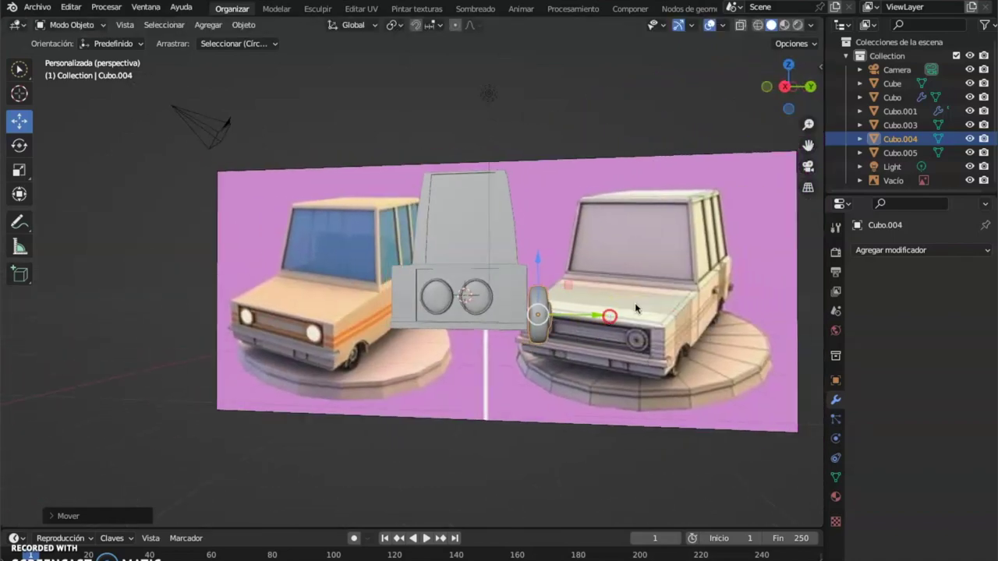
pyautogui.click(782, 93)
pyautogui.moveTo(535, 260); pyautogui.dragTo(538, 261)
pyautogui.moveTo(588, 314); pyautogui.dragTo(584, 313)
pyautogui.moveTo(585, 374); pyautogui.dragTo(441, 384, button='middle')
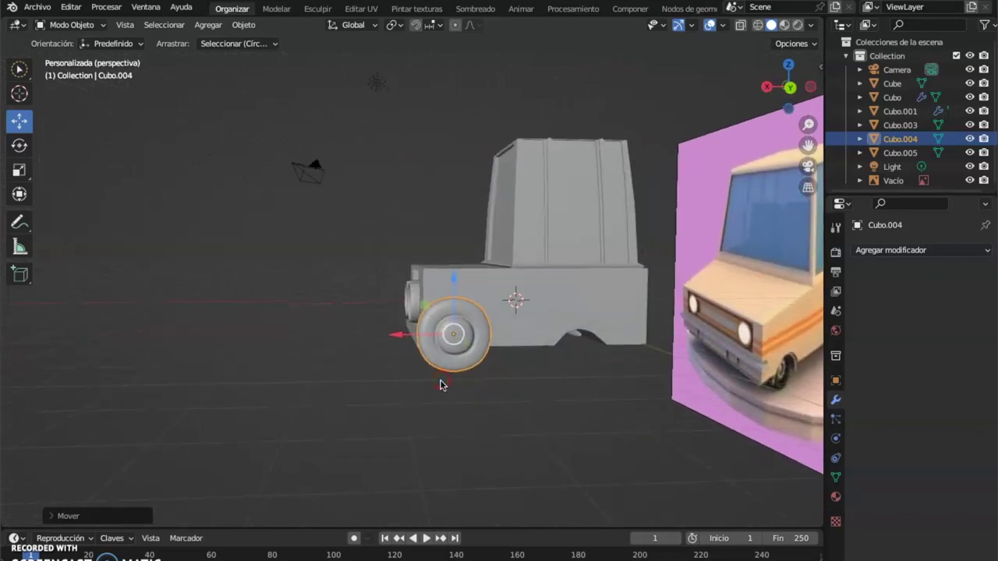
# - Duplicate the wheel toward the rear axle, then delete that copy
pyautogui.hotkey('shift', 'd')
pyautogui.rightClick(458, 381)
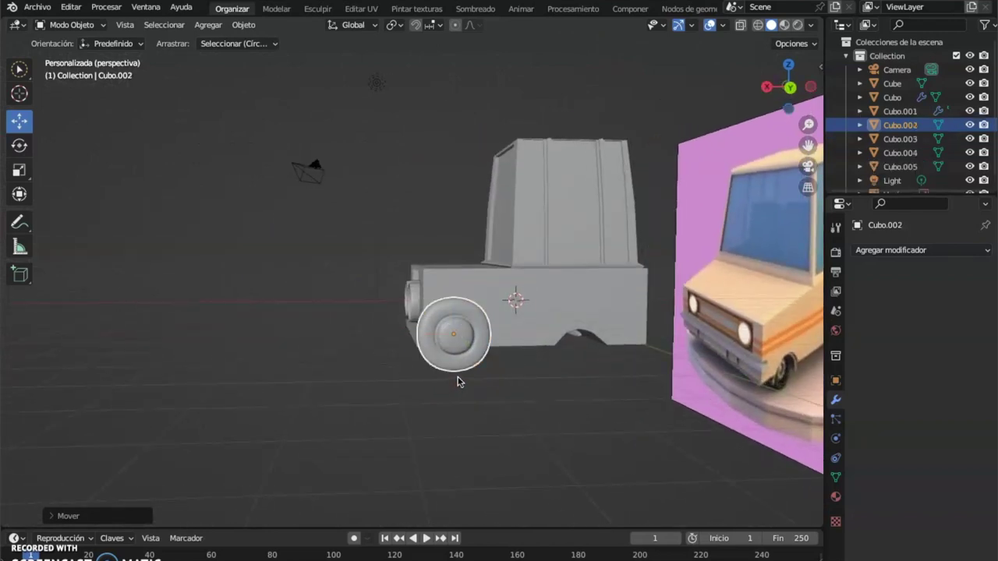
pyautogui.moveTo(434, 334); pyautogui.dragTo(541, 340)
pyautogui.click(592, 382)
pyautogui.moveTo(593, 383); pyautogui.dragTo(598, 347, button='middle')
pyautogui.click(599, 348)
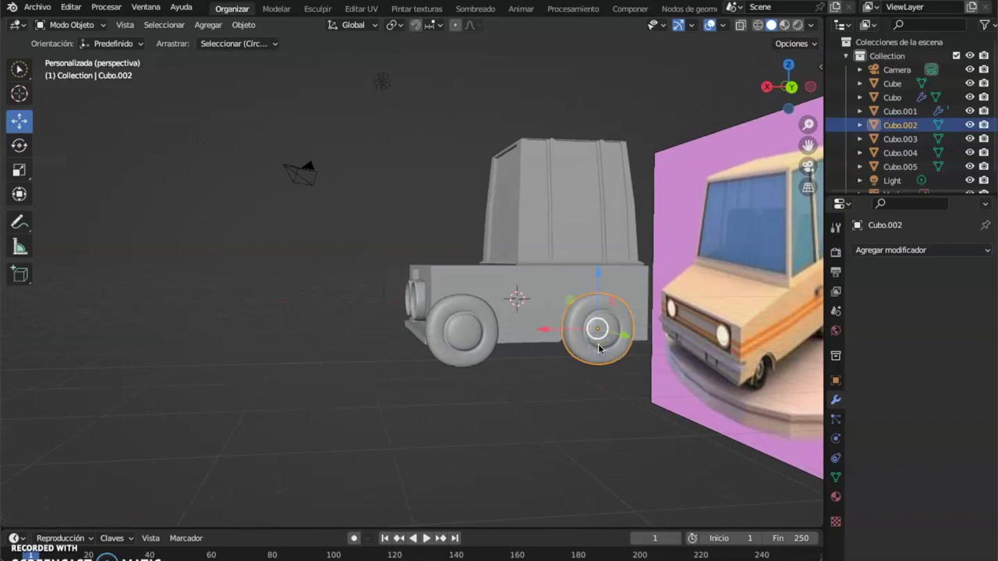
pyautogui.rightClick(599, 349)
pyautogui.click(599, 347)
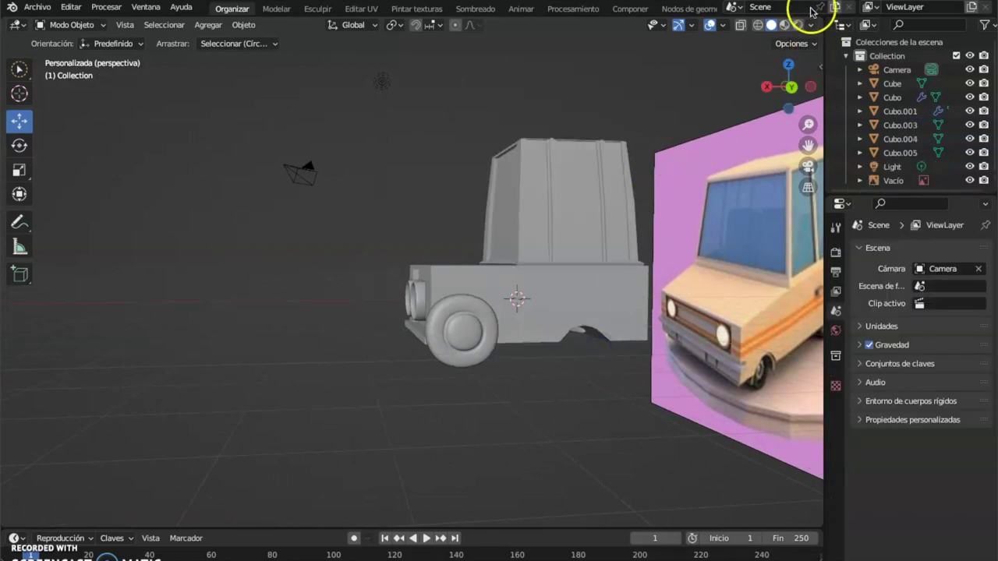
pyautogui.click(783, 25)
pyautogui.moveTo(615, 234)
pyautogui.mouseDown(button='middle')
pyautogui.moveTo(601, 227)
pyautogui.moveTo(657, 241)
pyautogui.moveTo(617, 278)
pyautogui.moveTo(624, 300)
pyautogui.moveTo(606, 283)
pyautogui.moveTo(508, 357)
pyautogui.mouseUp(button='middle')
# - Select the hubbed wheel and create its new material, Material.003, in Material Properties
pyautogui.click(531, 356)
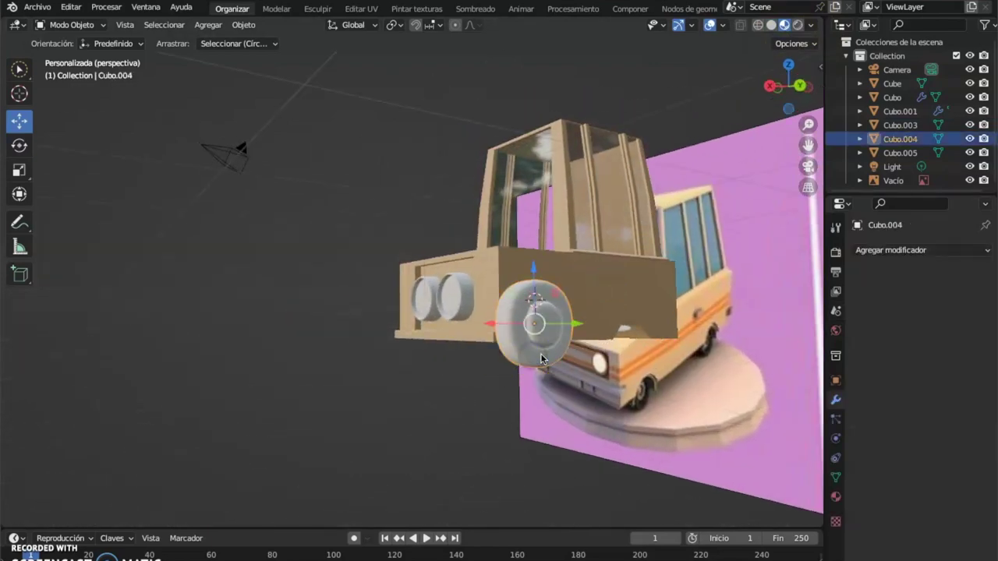
pyautogui.click(835, 496)
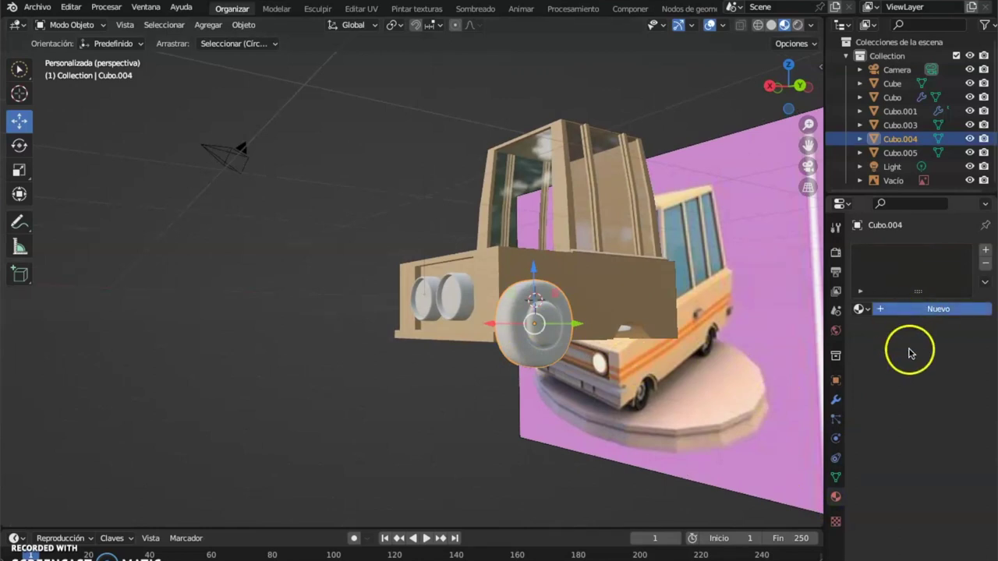
pyautogui.click(912, 308)
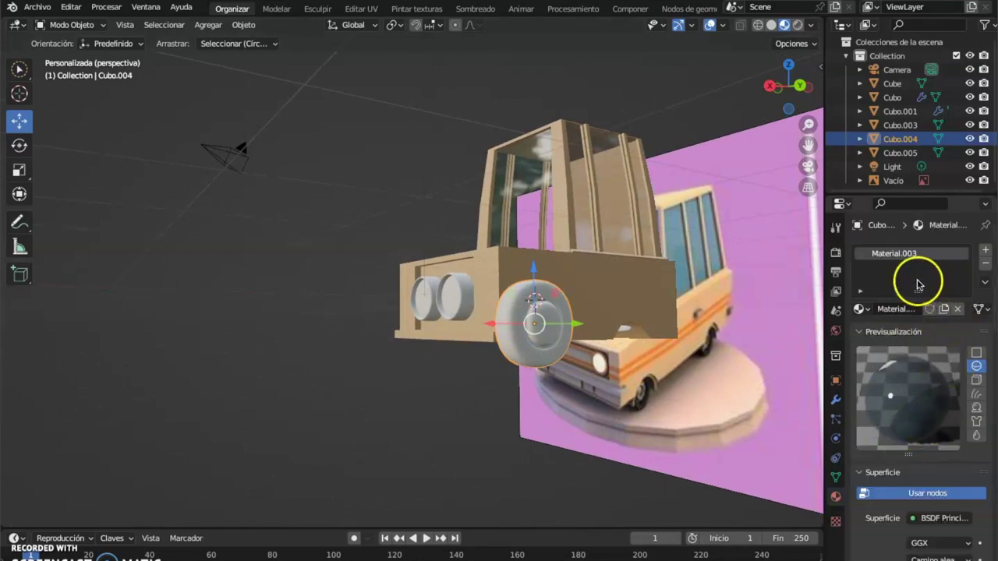
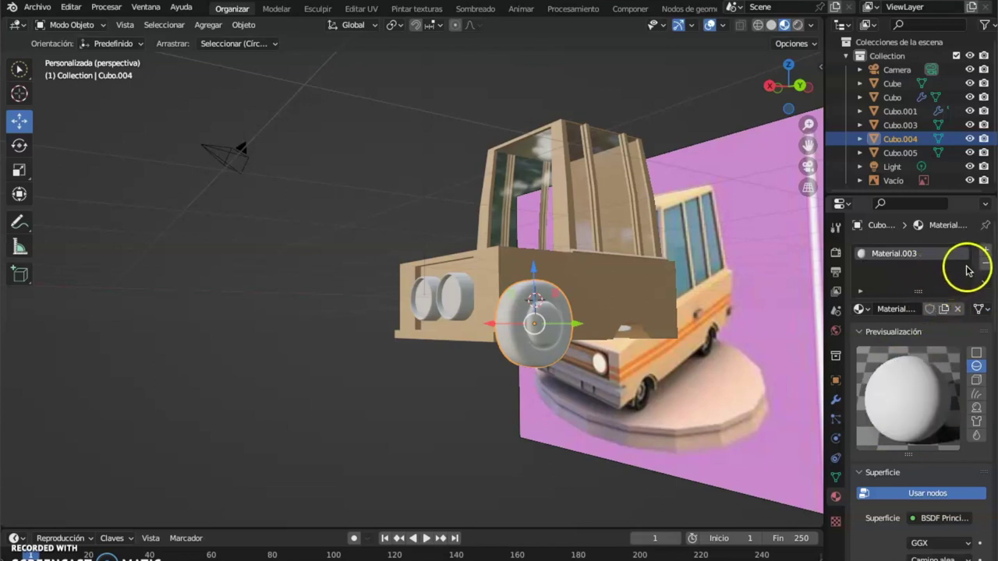
# - Sample the tire's near-black colour as the wheel's base colour and set roughness to 1.000
pyautogui.click(860, 332)
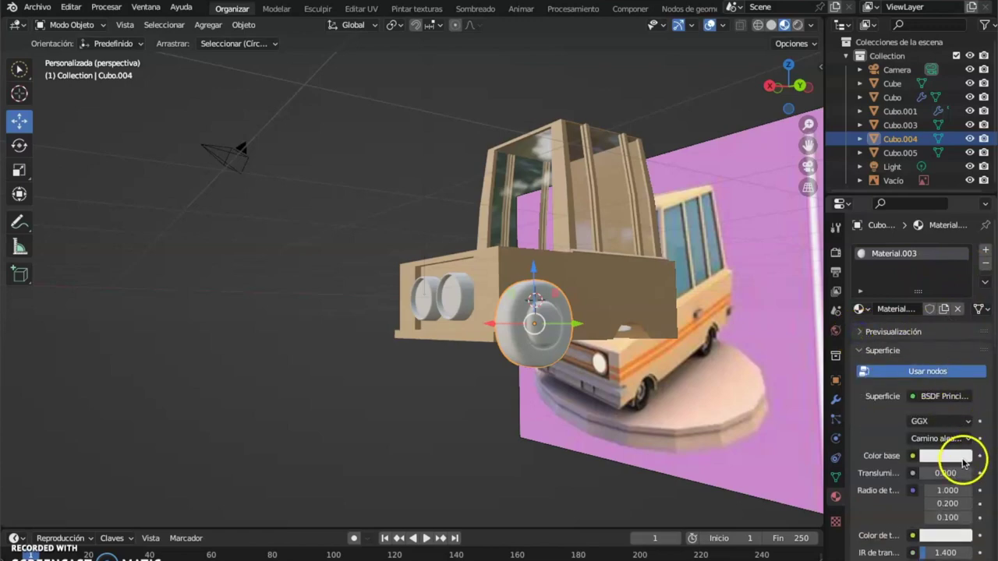
pyautogui.click(964, 463)
pyautogui.click(958, 390)
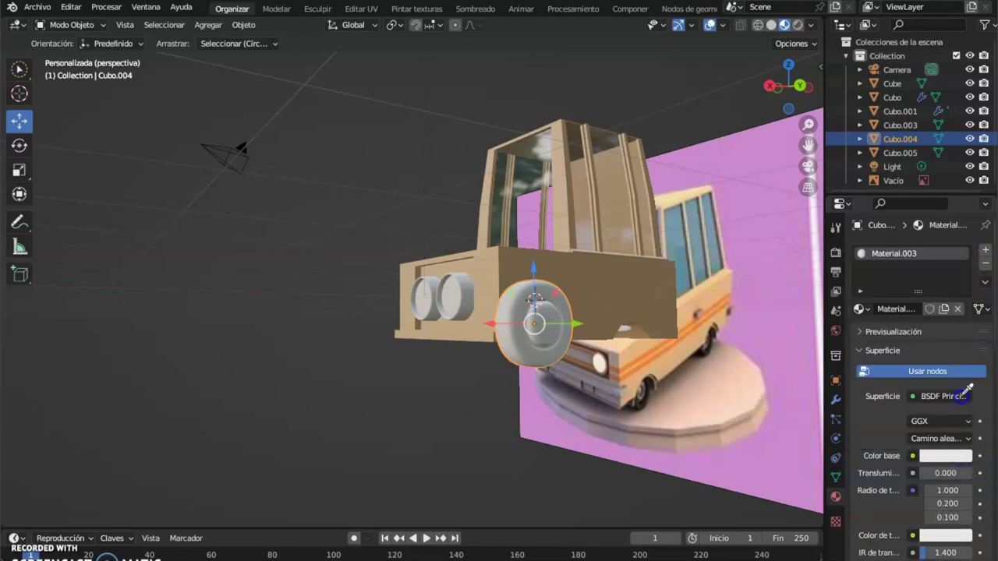
pyautogui.click(644, 400)
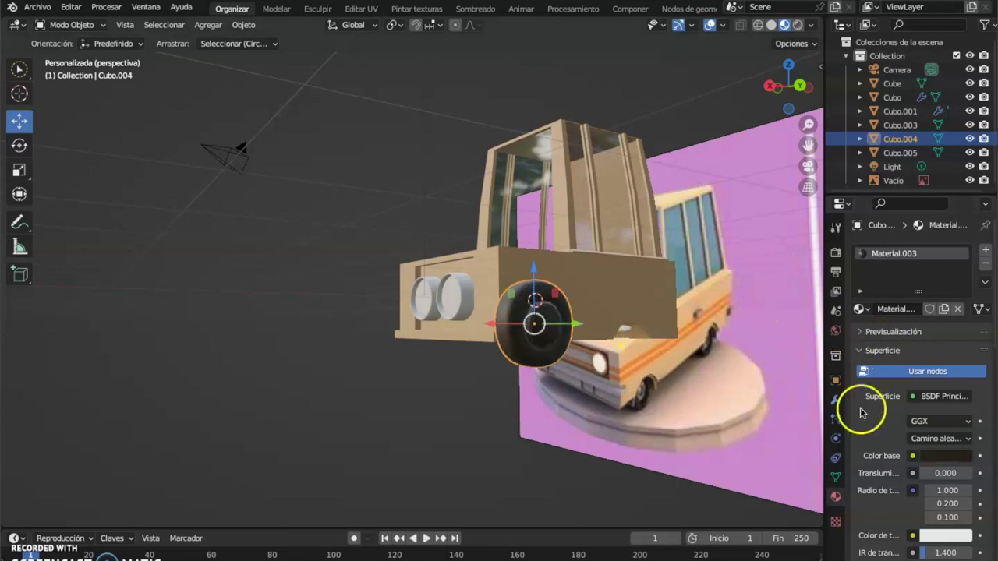
pyautogui.scroll(-5, 927, 452)
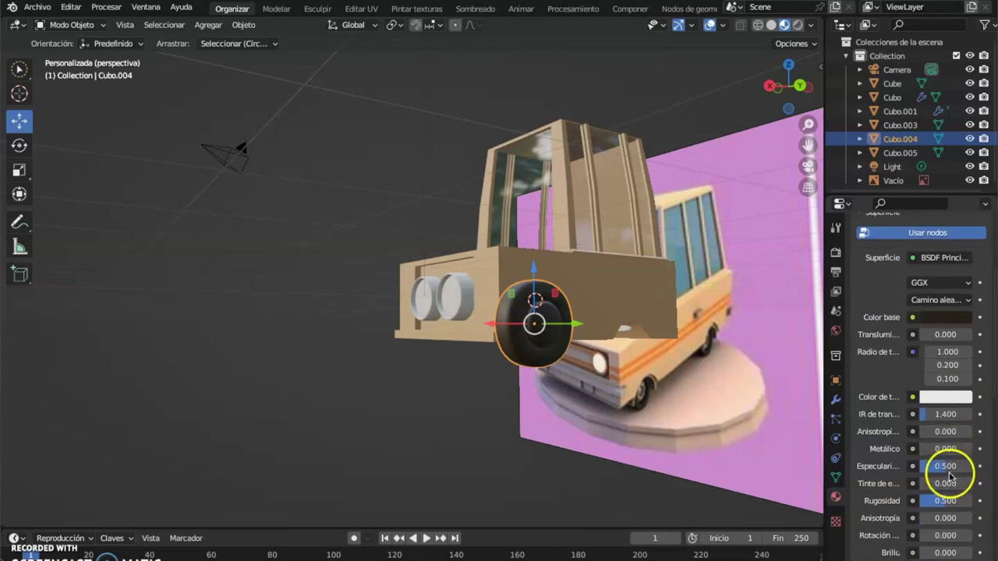
pyautogui.scroll(-1, 949, 475)
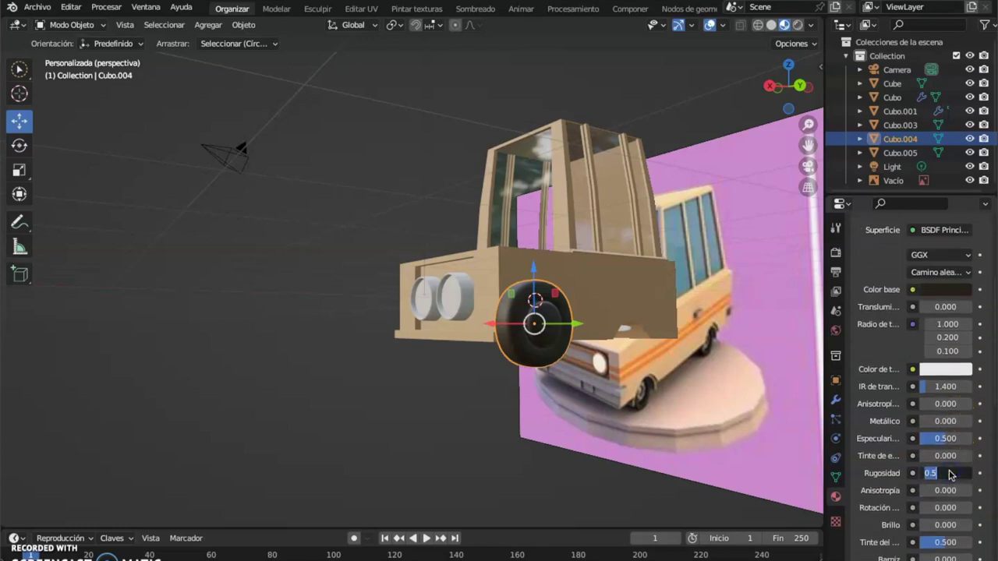
pyautogui.press('Return')
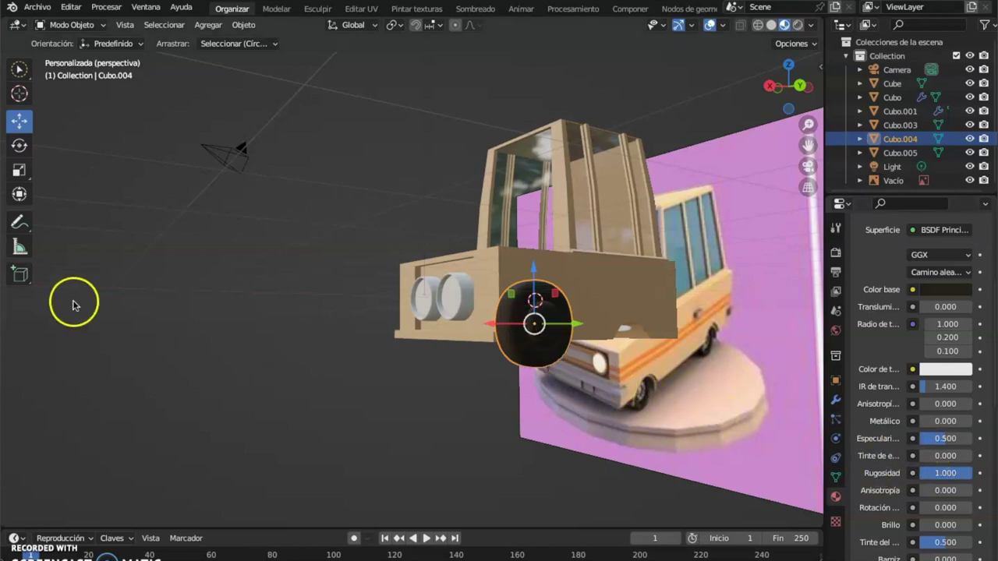
# - Switch the Cubo.004 wheel into Edit Mode and orbit around the truck to inspect its hub
pyautogui.click(56, 29)
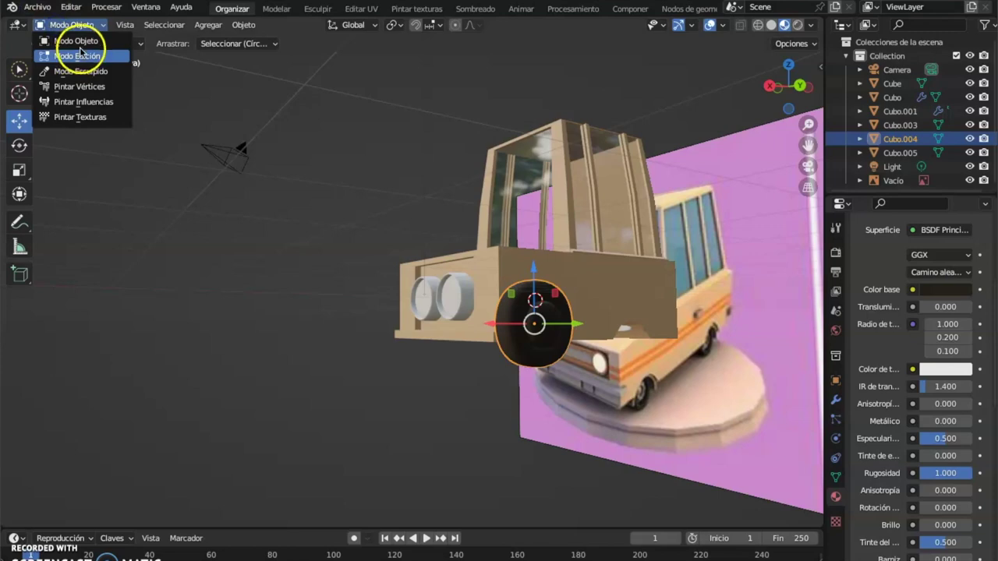
pyautogui.click(81, 56)
pyautogui.moveTo(399, 361); pyautogui.dragTo(382, 372, button='middle')
pyautogui.scroll(5, 457, 359)
pyautogui.moveTo(557, 375); pyautogui.dragTo(537, 371, button='middle')
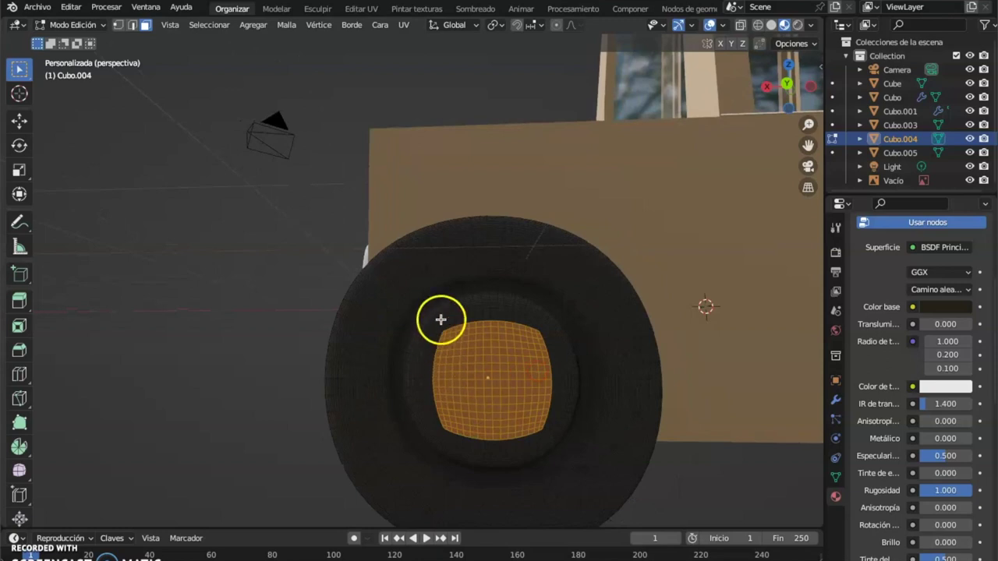
pyautogui.scroll(-2, 552, 421)
pyautogui.scroll(5, 551, 421)
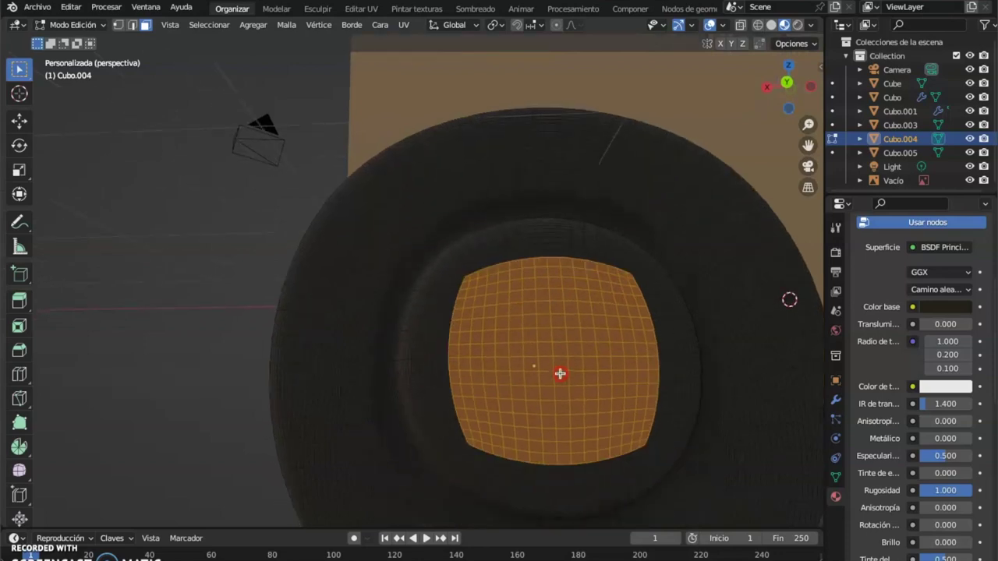
pyautogui.scroll(-2, 561, 369)
pyautogui.moveTo(569, 372); pyautogui.dragTo(681, 424, button='middle')
pyautogui.scroll(-4, 677, 419)
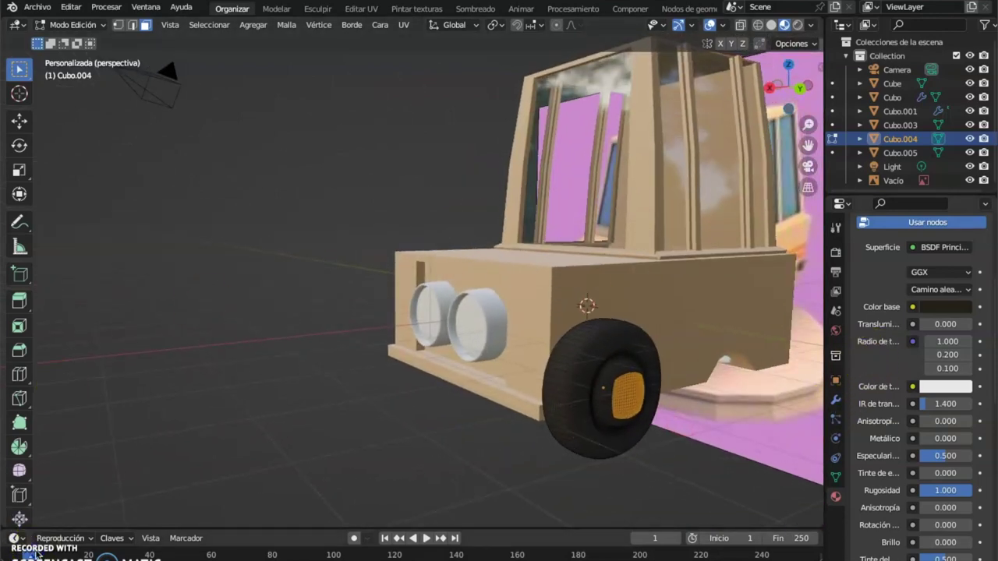
pyautogui.moveTo(711, 461); pyautogui.dragTo(682, 454, button='middle')
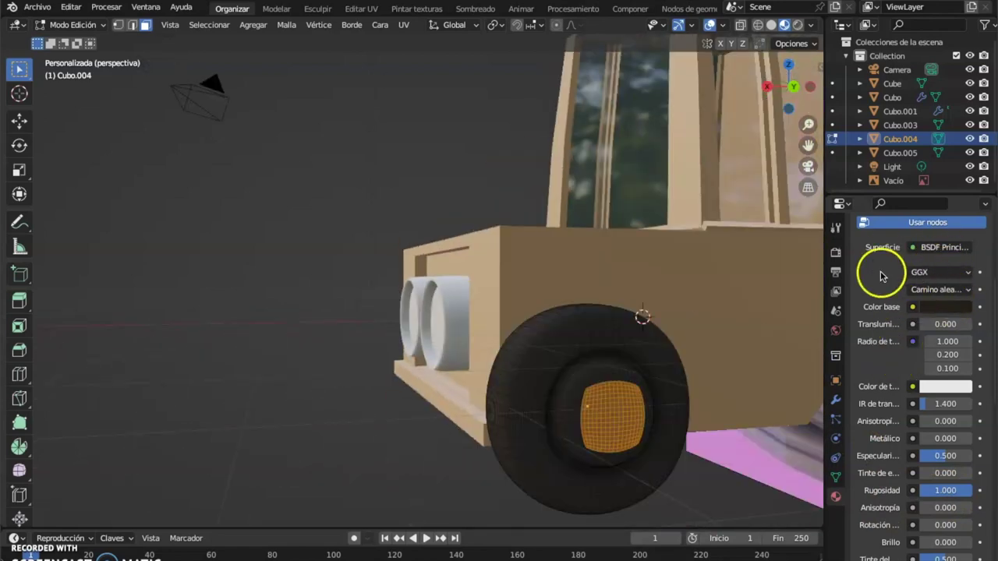
# - Add a new material slot with a new material, Material.004, with a dark grey base colour
pyautogui.scroll(-3, 965, 301)
pyautogui.scroll(6, 974, 304)
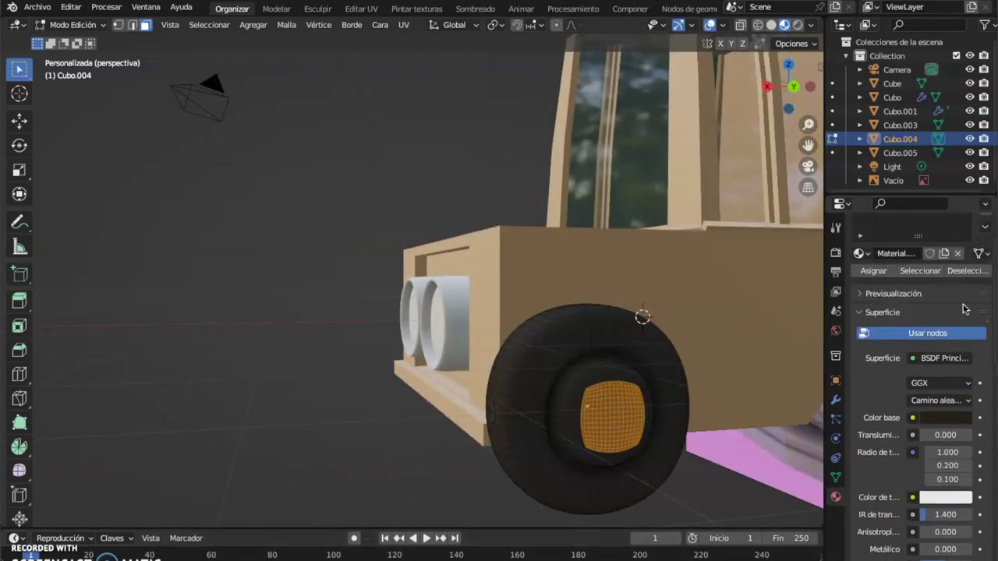
pyautogui.scroll(3, 880, 347)
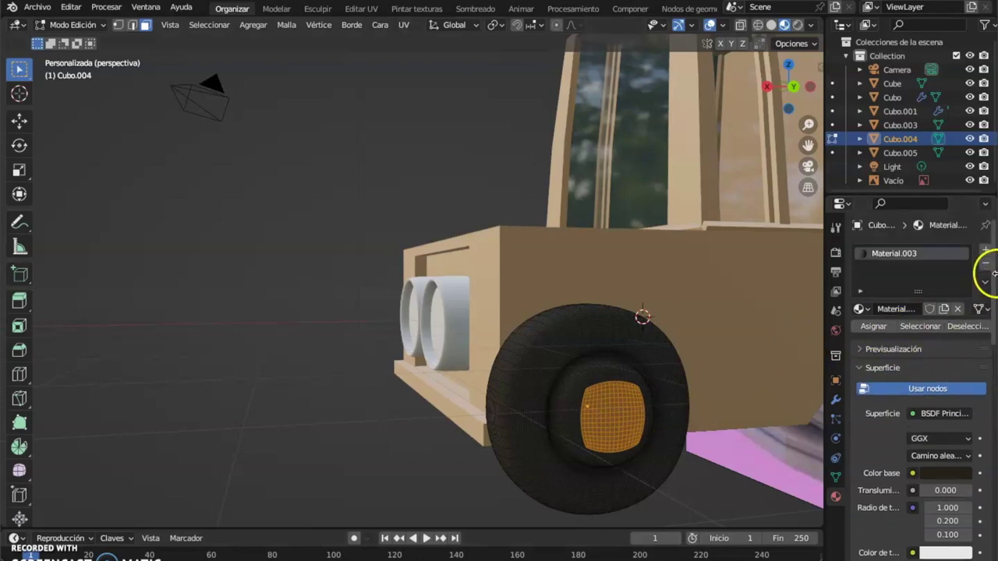
pyautogui.click(986, 252)
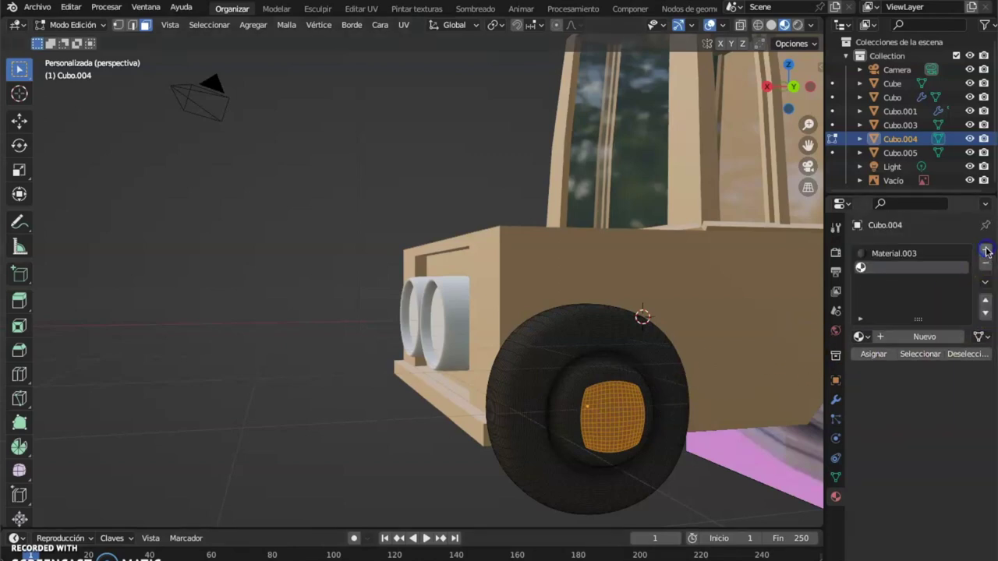
pyautogui.click(926, 336)
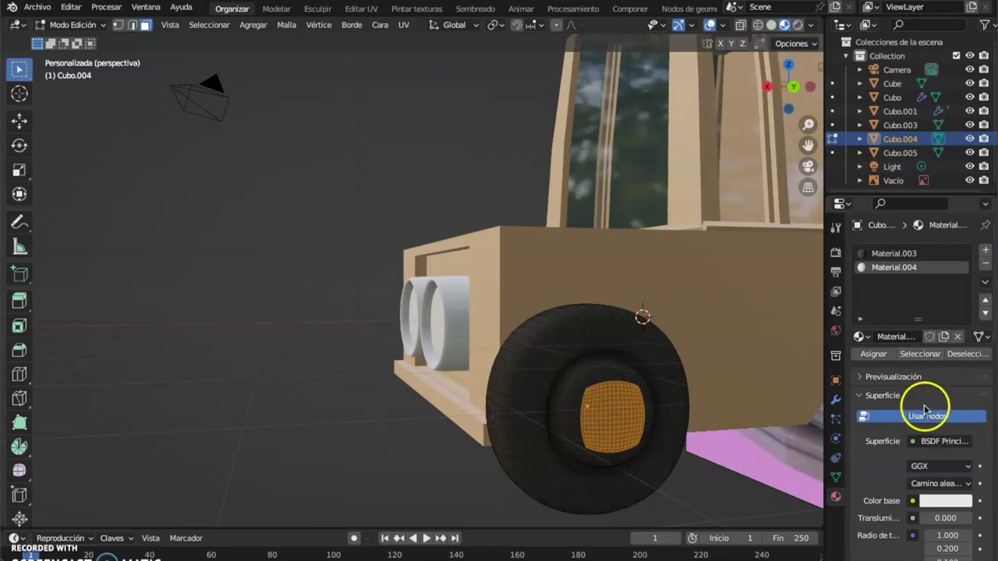
pyautogui.scroll(-3, 946, 491)
pyautogui.click(952, 448)
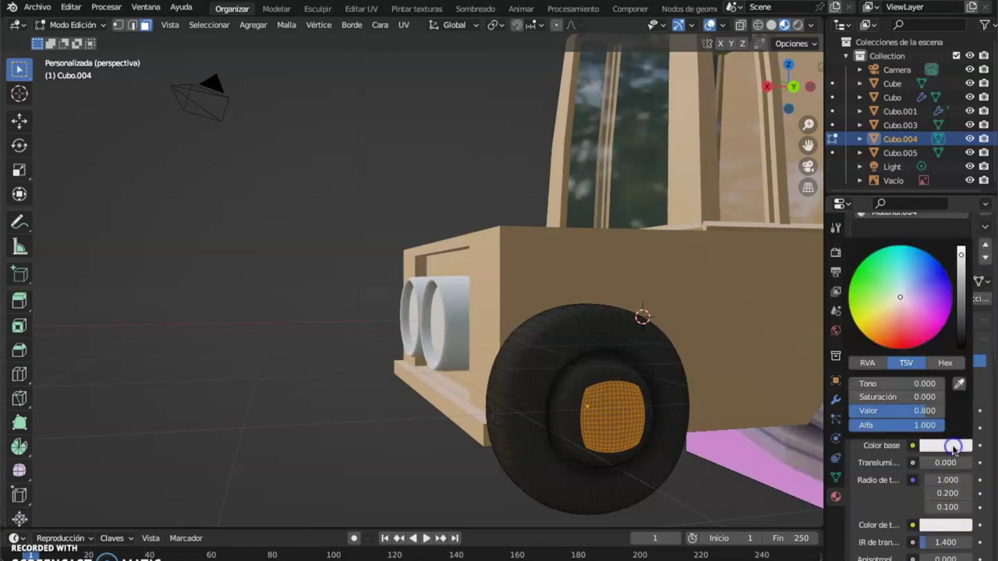
pyautogui.moveTo(962, 278); pyautogui.dragTo(962, 297)
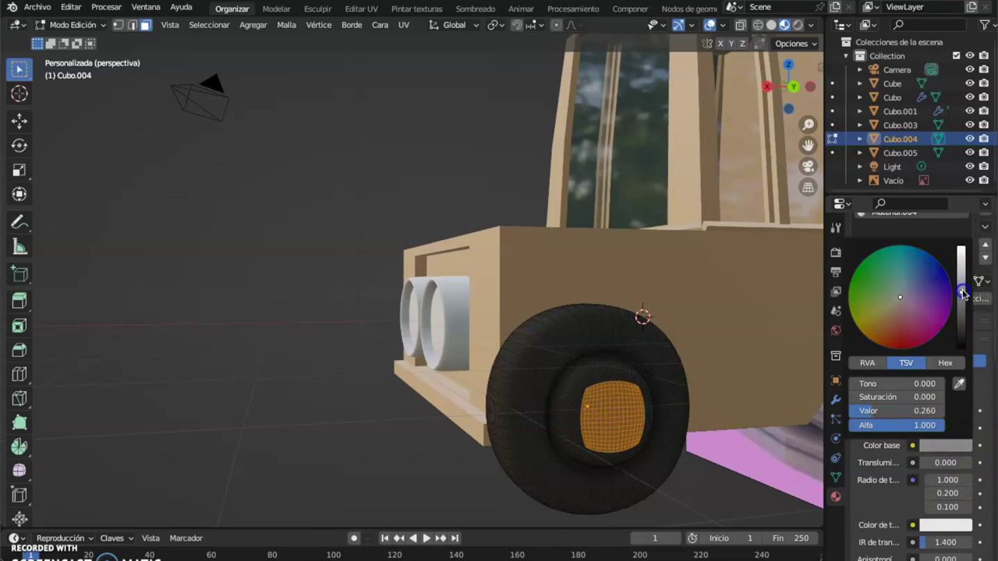
# - Set Material.004's Metallic to 2.000 and Sheen to 0.500, then assign it to the hub faces
pyautogui.scroll(-4, 953, 506)
pyautogui.click(950, 498)
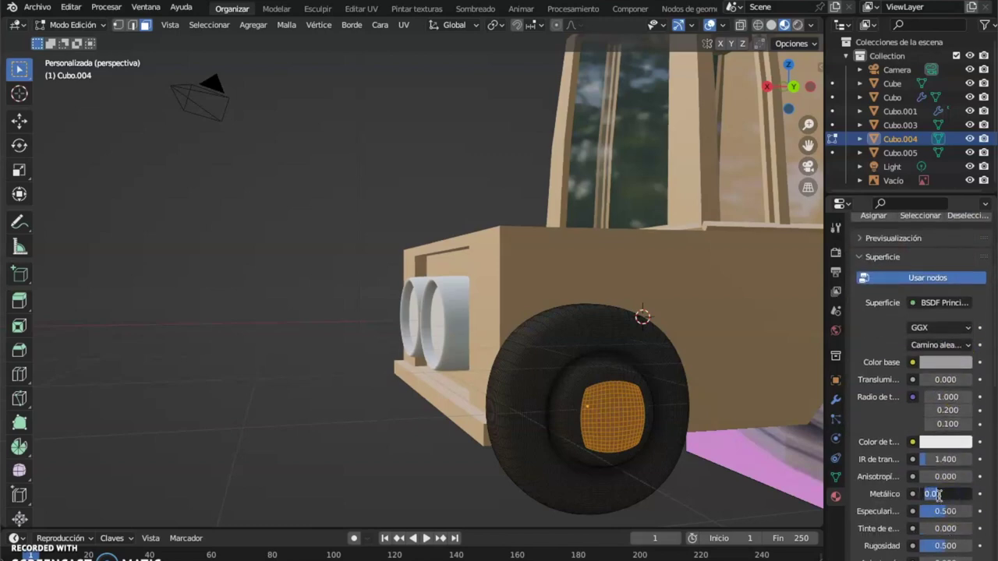
pyautogui.press('Return')
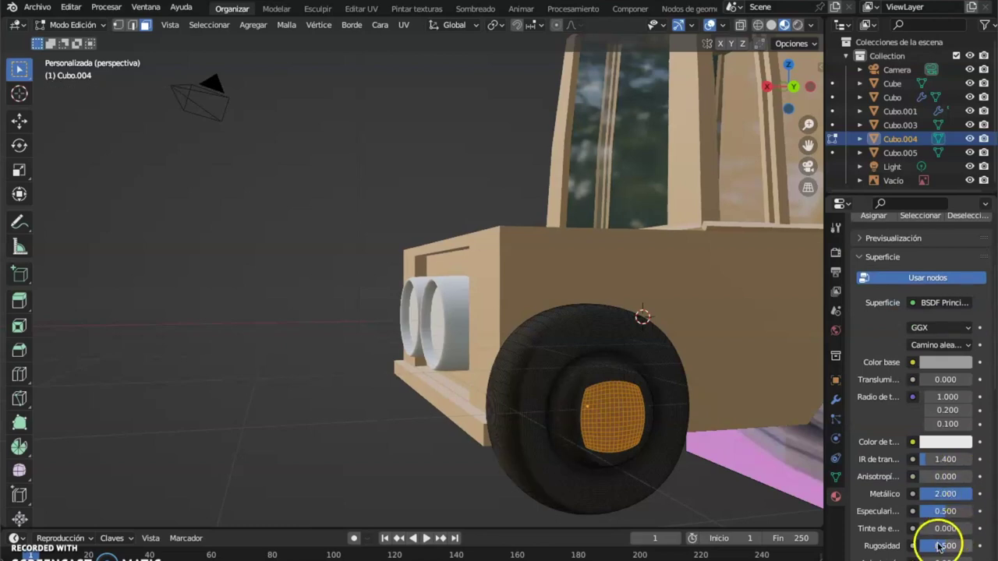
pyautogui.scroll(-5, 943, 537)
pyautogui.scroll(-3, 940, 486)
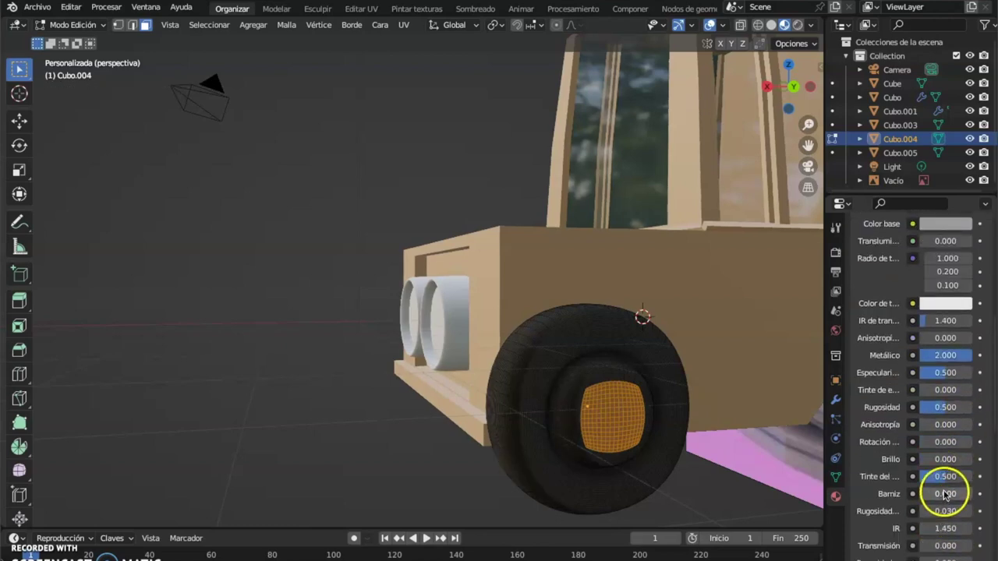
pyautogui.click(932, 431)
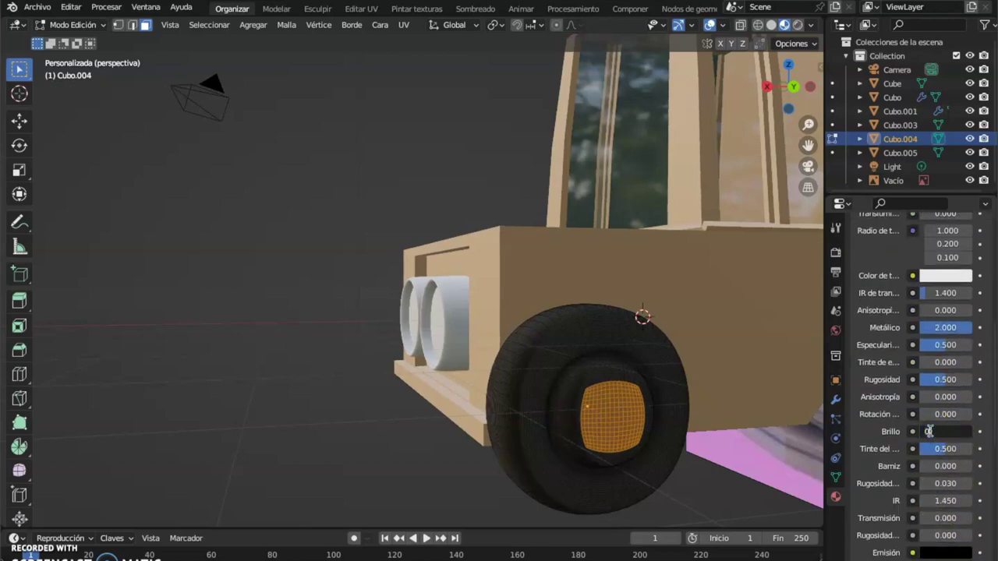
pyautogui.write('0.5')
pyautogui.press('Return')
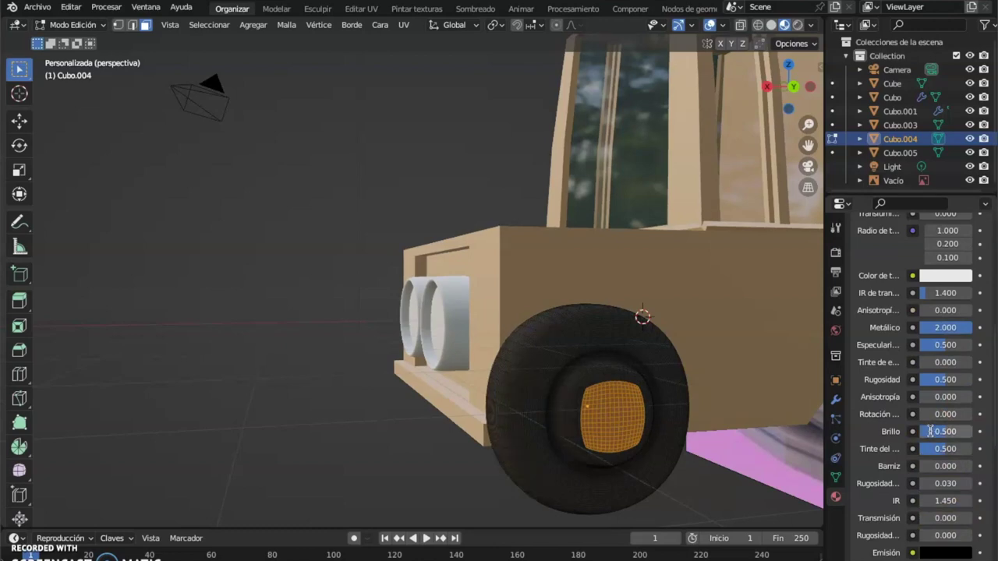
pyautogui.scroll(14, 944, 296)
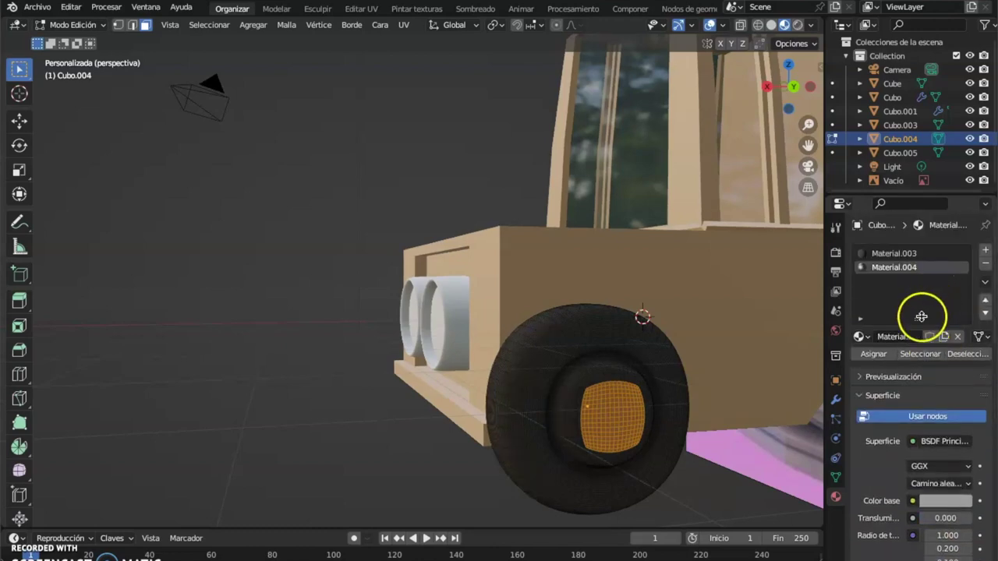
pyautogui.click(875, 355)
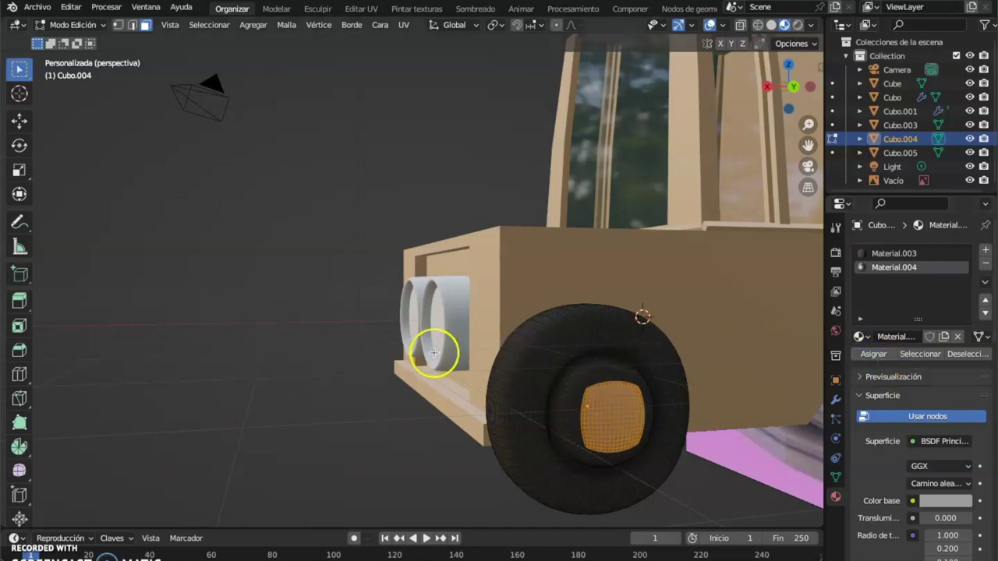
# - Deselect the hub faces and return the wheel to Object Mode
pyautogui.moveTo(555, 358); pyautogui.dragTo(637, 378, button='middle')
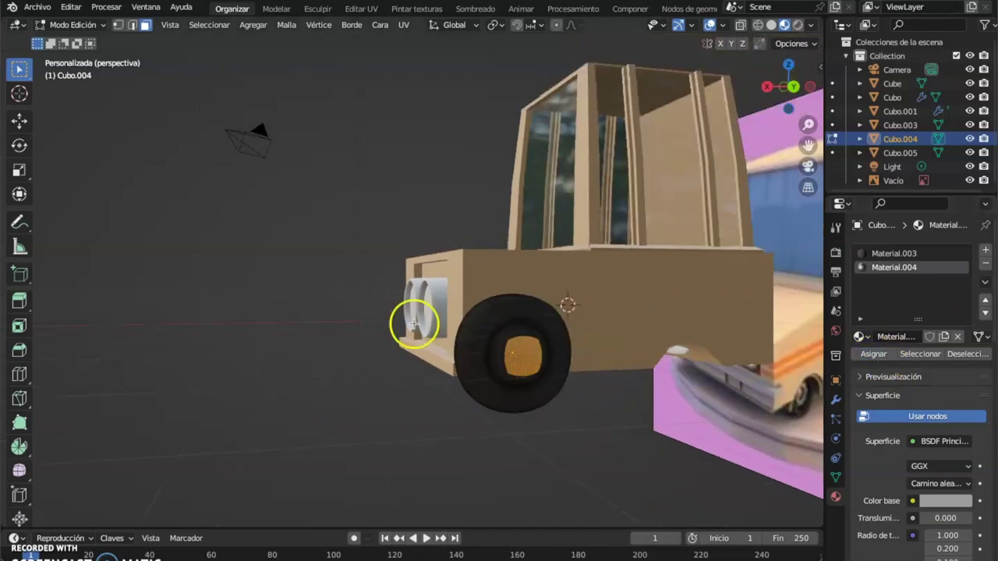
pyautogui.click(289, 357)
pyautogui.moveTo(463, 401); pyautogui.dragTo(503, 397, button='middle')
pyautogui.click(73, 24)
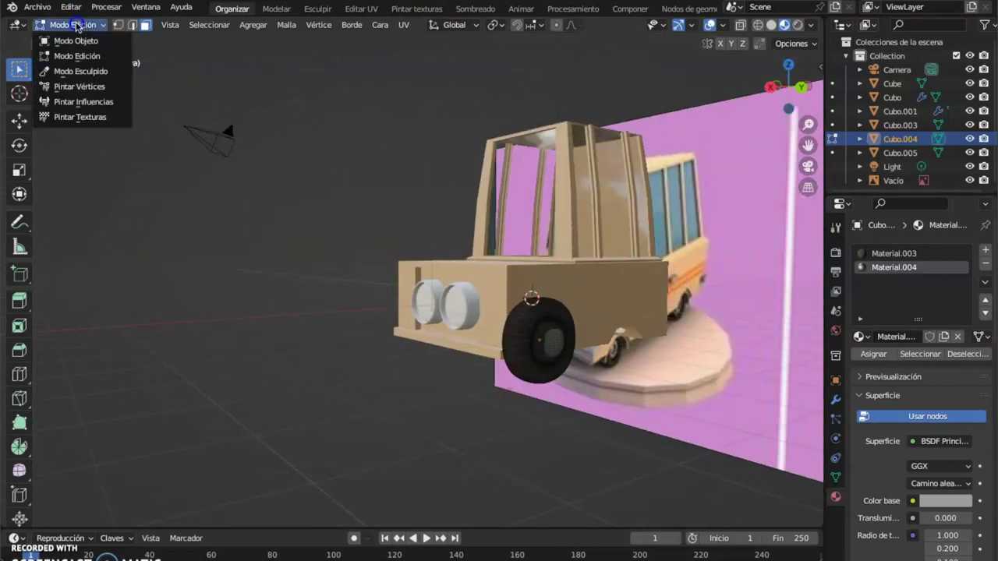
pyautogui.click(75, 42)
# - Orbit around the front wheel and headlights, then select the front wheel
pyautogui.click(407, 419)
pyautogui.moveTo(408, 419); pyautogui.dragTo(434, 430, button='middle')
pyautogui.scroll(3, 522, 397)
pyautogui.moveTo(575, 379); pyautogui.dragTo(499, 351, button='middle')
pyautogui.scroll(-3, 526, 353)
pyautogui.scroll(-2, 578, 401)
pyautogui.click(499, 343)
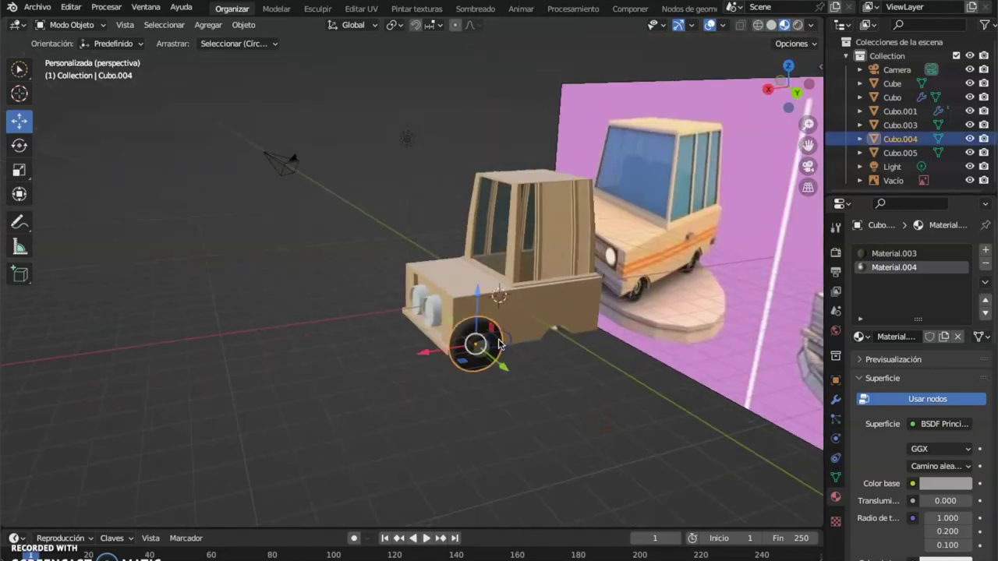
# - Scale the front wheel down, lower it, and slide it about 0.21 m along Y
pyautogui.press('s')
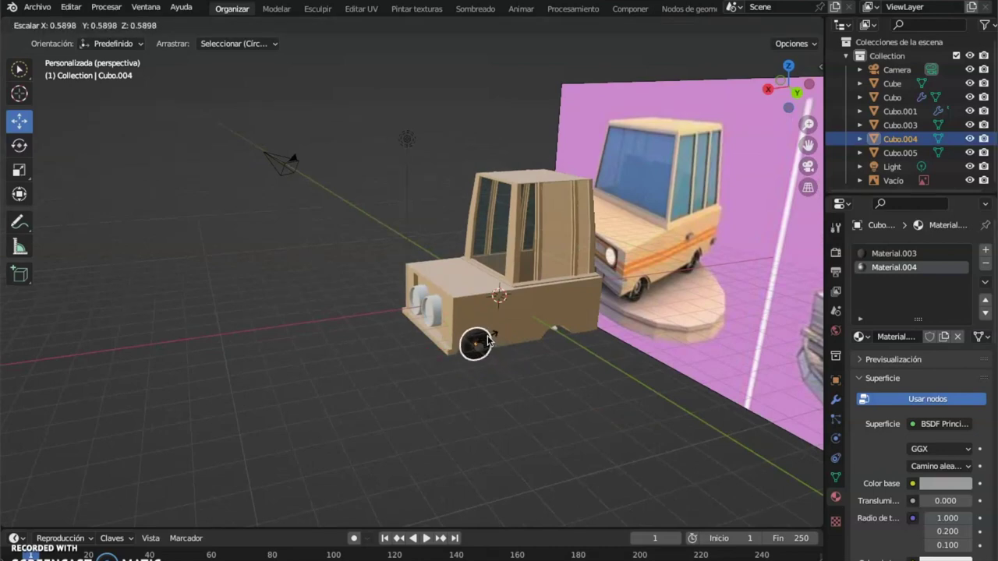
pyautogui.click(489, 341)
pyautogui.scroll(4, 539, 403)
pyautogui.moveTo(540, 403); pyautogui.dragTo(614, 290, button='middle')
pyautogui.click(618, 357)
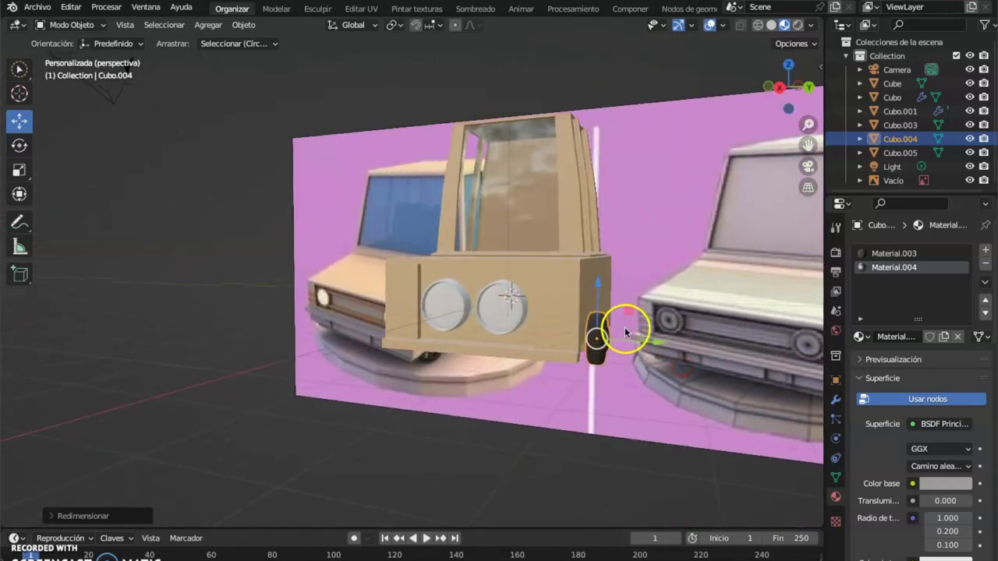
pyautogui.moveTo(625, 329); pyautogui.dragTo(585, 259, button='middle')
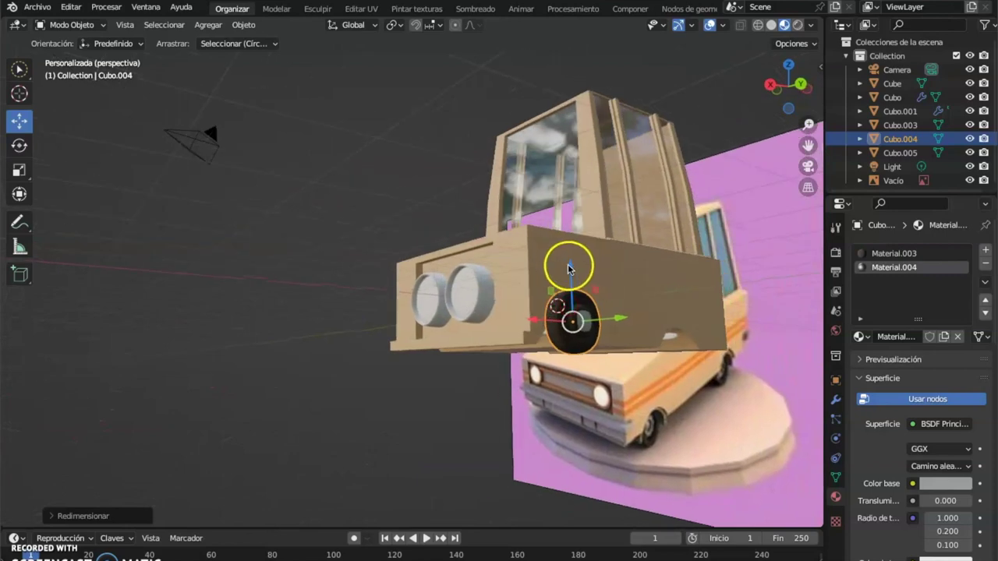
pyautogui.moveTo(568, 269); pyautogui.dragTo(569, 278)
pyautogui.click(617, 330)
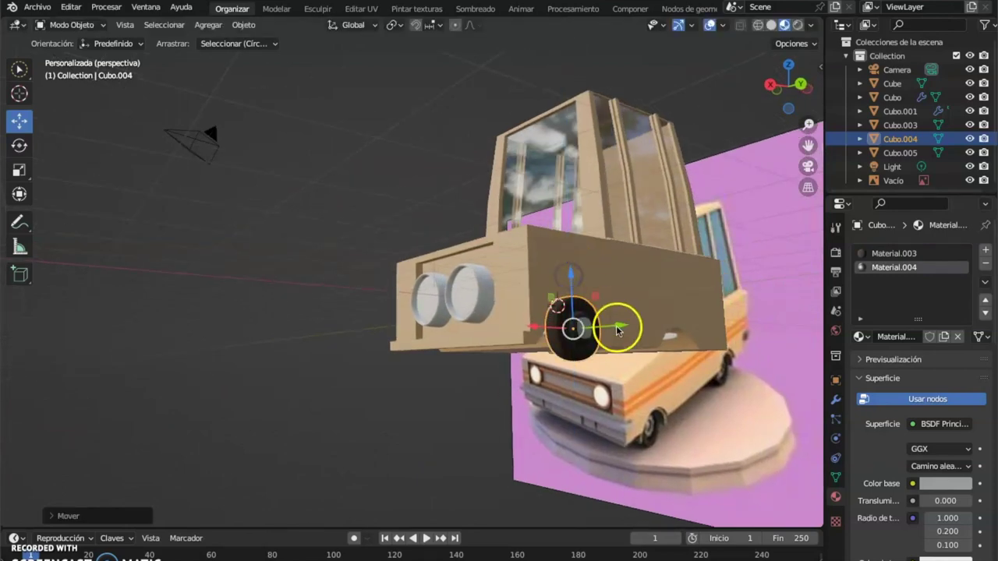
pyautogui.moveTo(614, 325); pyautogui.dragTo(606, 328)
pyautogui.click(590, 458)
# - Select the truck's front wheel and duplicate it with Shift+D
pyautogui.moveTo(591, 458); pyautogui.dragTo(581, 420, button='middle')
pyautogui.click(492, 360)
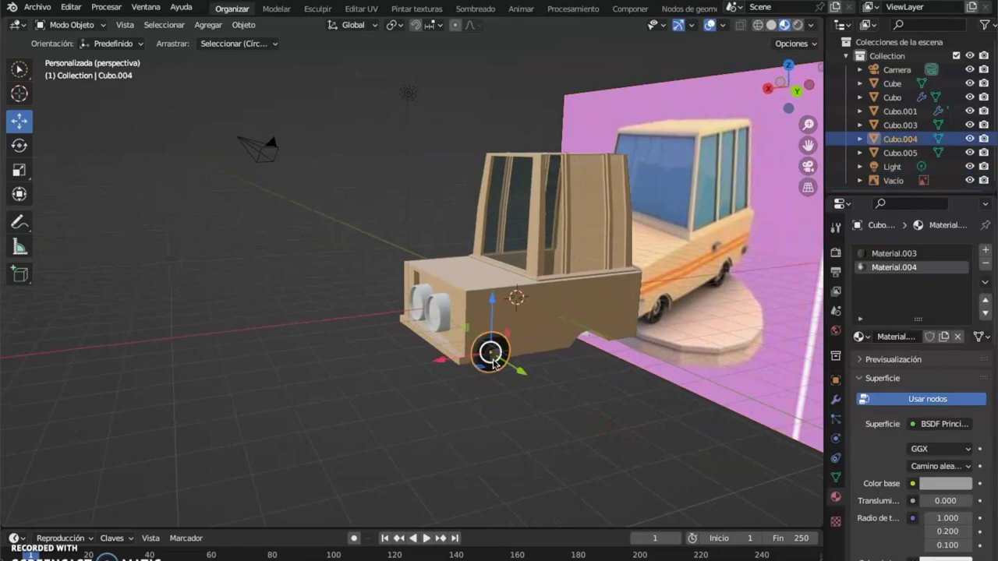
pyautogui.hotkey('shift', 'd')
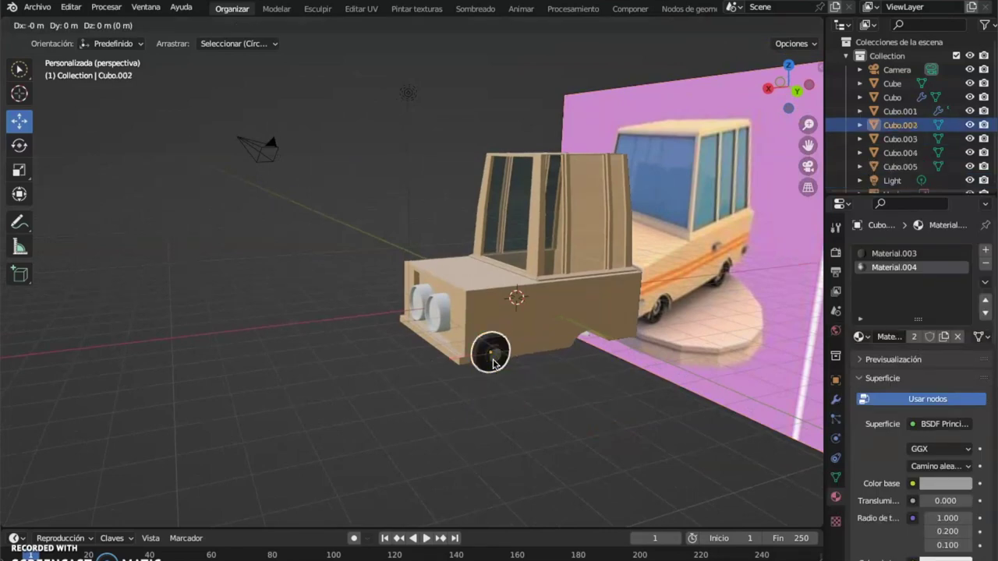
# - Keep the wheel copy in place and rotate it around the vertical axis
pyautogui.rightClick(492, 360)
pyautogui.click(20, 147)
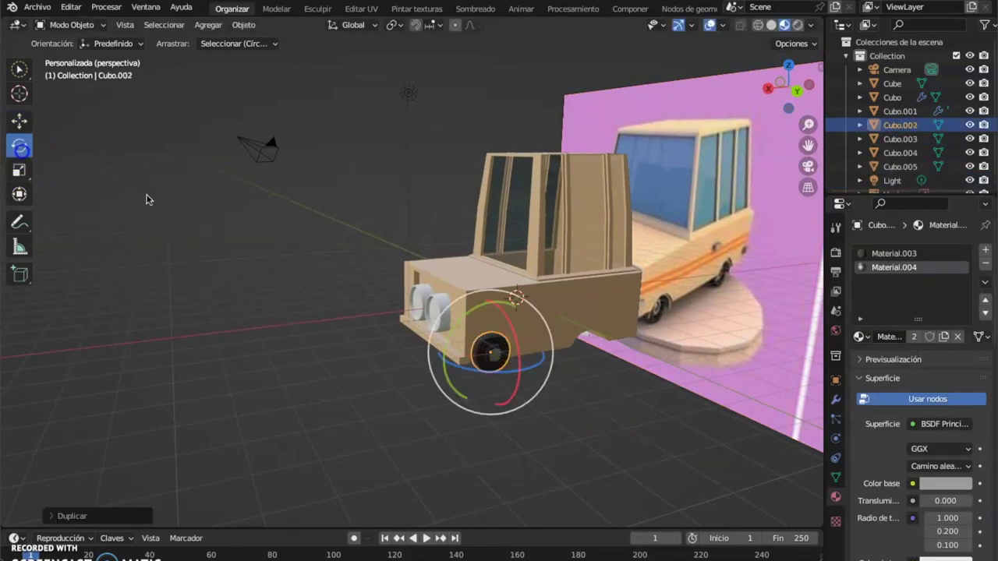
pyautogui.moveTo(491, 367); pyautogui.dragTo(441, 375)
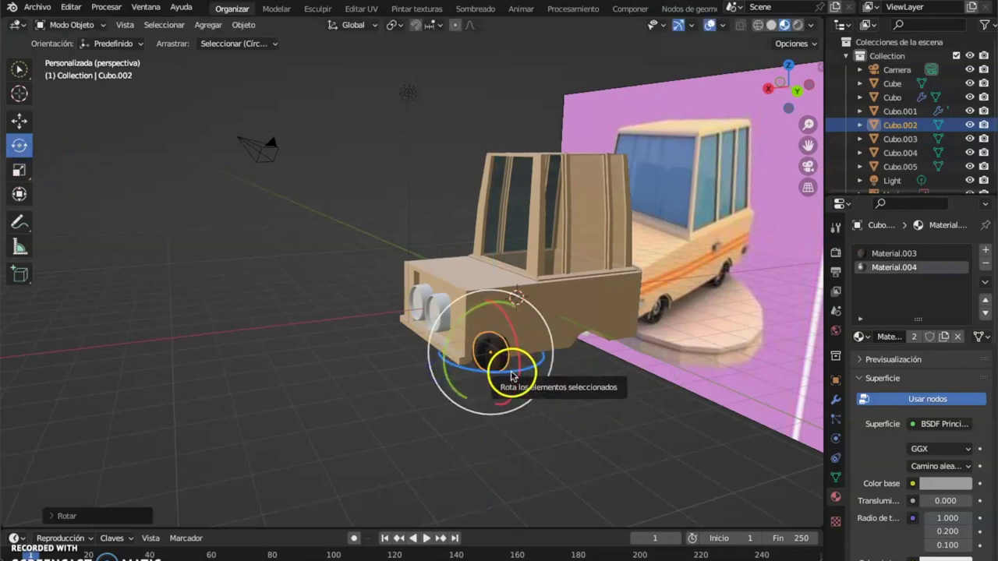
pyautogui.moveTo(511, 375); pyautogui.dragTo(499, 374)
pyautogui.moveTo(497, 375); pyautogui.dragTo(541, 321, button='middle')
pyautogui.moveTo(549, 313); pyautogui.dragTo(536, 312)
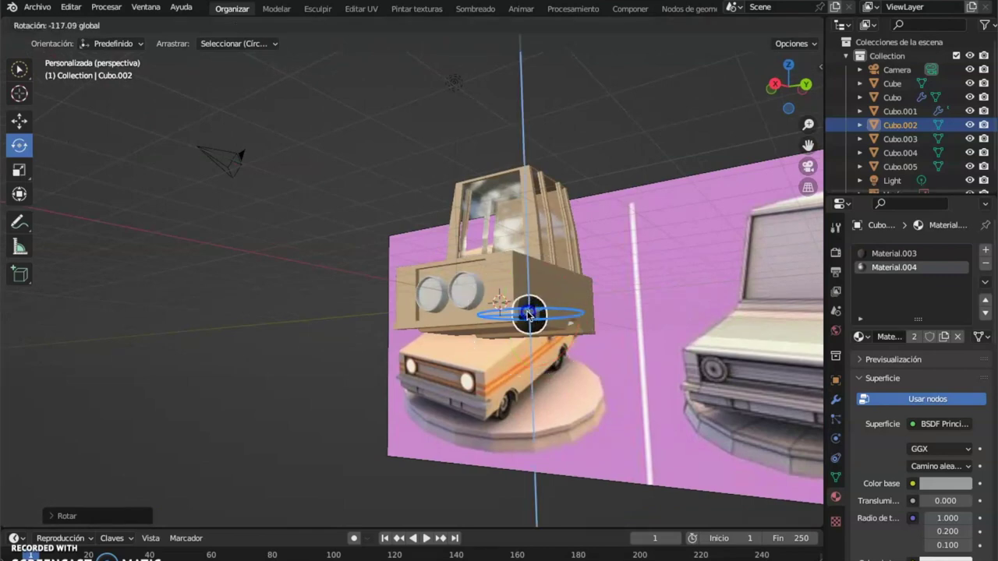
pyautogui.moveTo(530, 314); pyautogui.dragTo(535, 341)
pyautogui.moveTo(534, 341); pyautogui.dragTo(596, 381, button='middle')
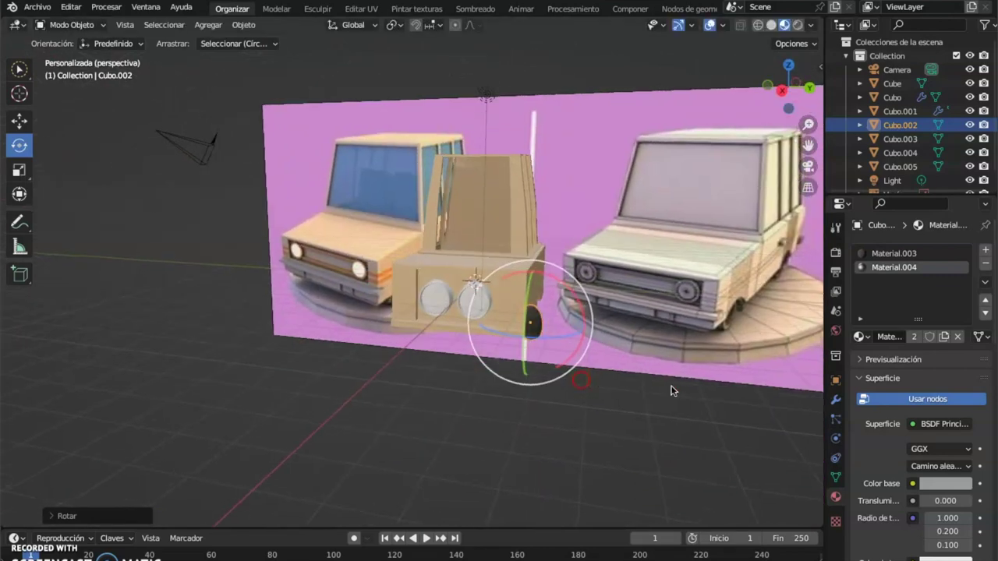
pyautogui.scroll(-1, 908, 403)
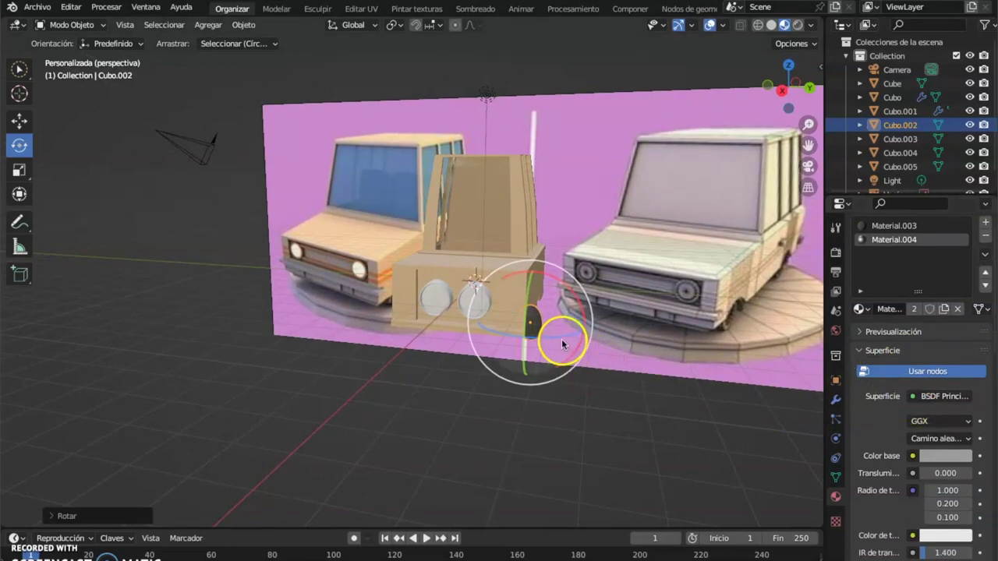
pyautogui.moveTo(563, 338)
pyautogui.mouseDown()
pyautogui.moveTo(555, 339)
pyautogui.moveTo(567, 355)
pyautogui.mouseUp()
pyautogui.moveTo(567, 354); pyautogui.dragTo(580, 348, button='middle')
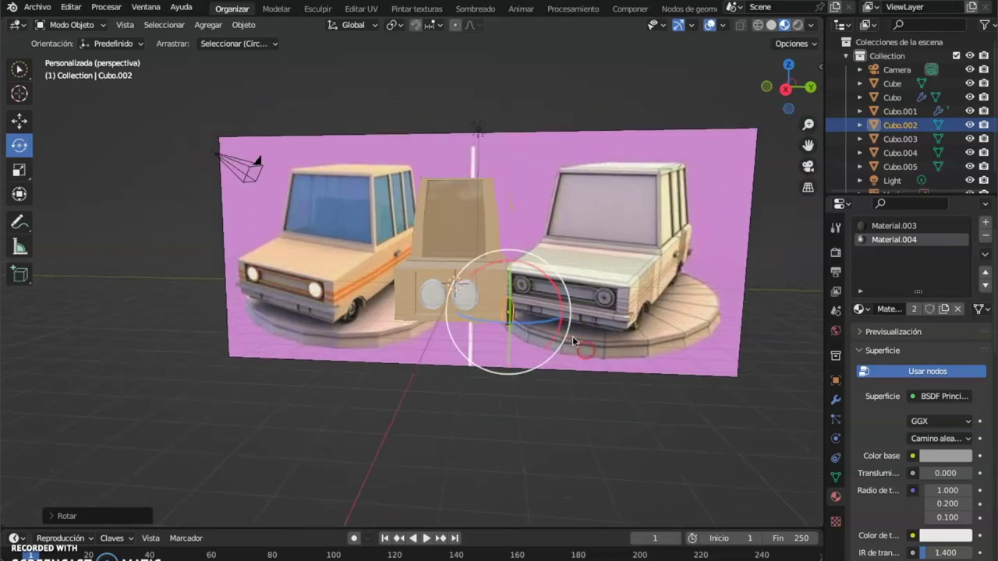
pyautogui.moveTo(536, 319); pyautogui.dragTo(531, 325)
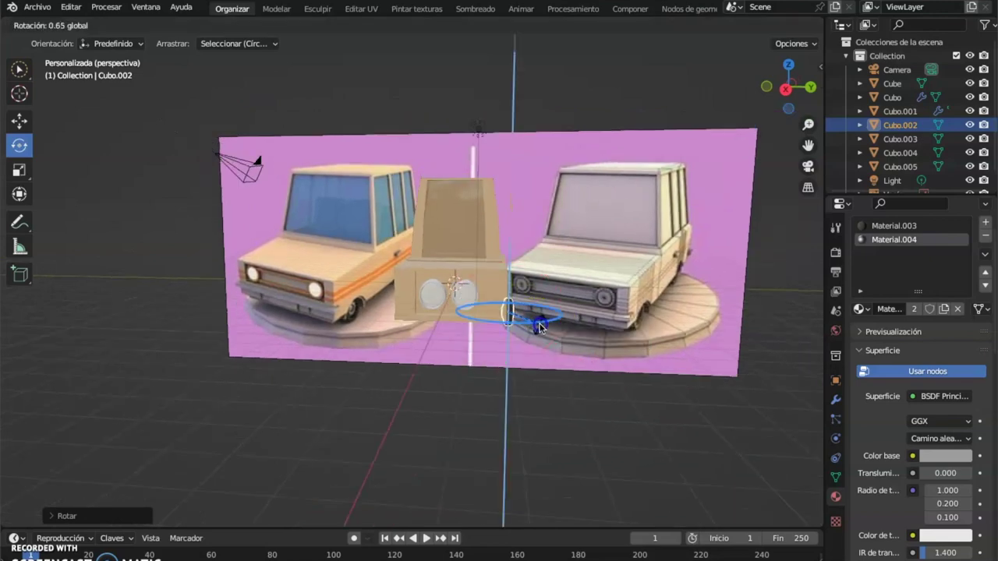
pyautogui.moveTo(536, 327); pyautogui.dragTo(538, 329)
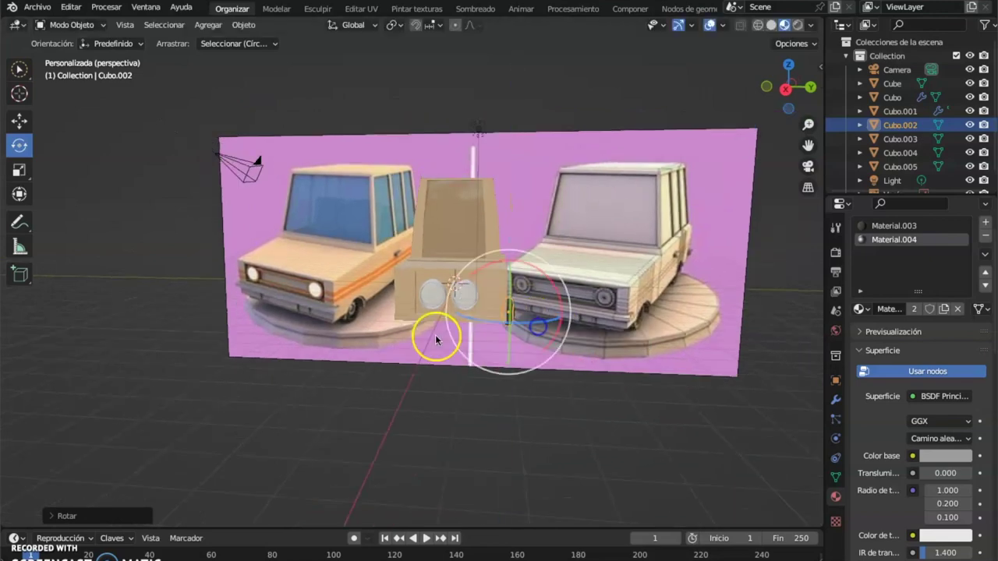
# - Move the wheel copy across to the truck's other side and nudge it into position
pyautogui.click(20, 122)
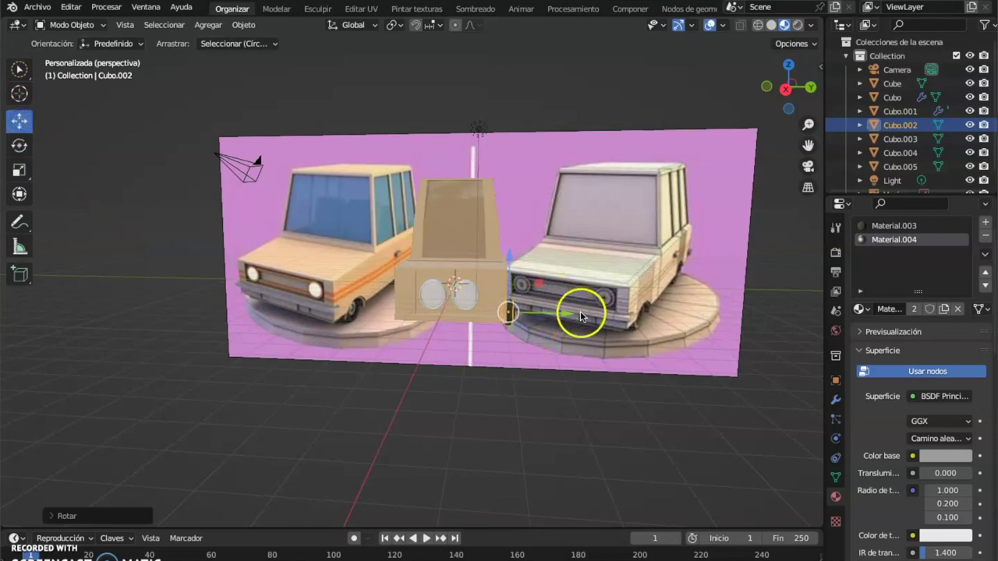
pyautogui.moveTo(573, 318); pyautogui.dragTo(531, 312)
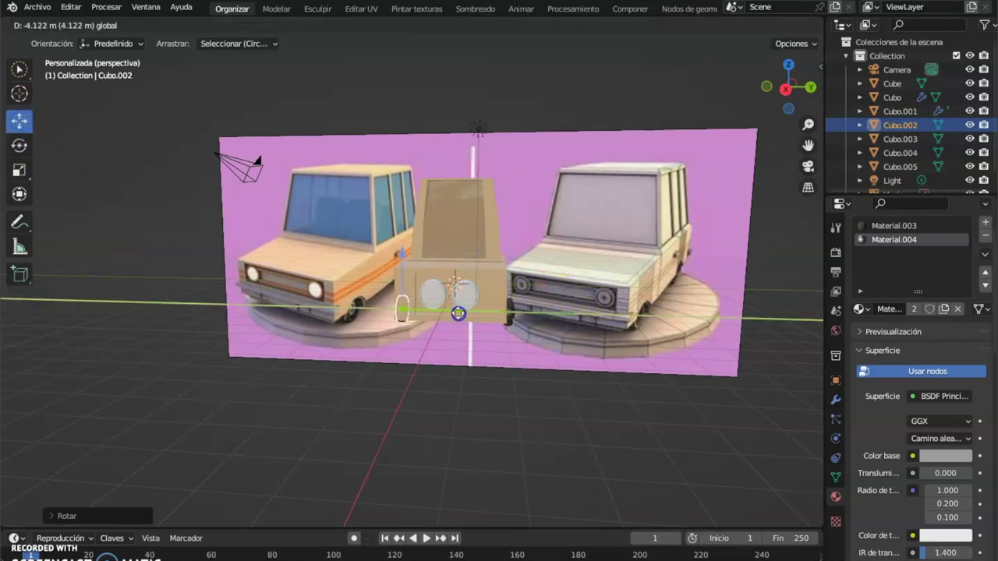
pyautogui.moveTo(401, 308); pyautogui.dragTo(399, 309)
pyautogui.moveTo(399, 309); pyautogui.dragTo(346, 211, button='middle')
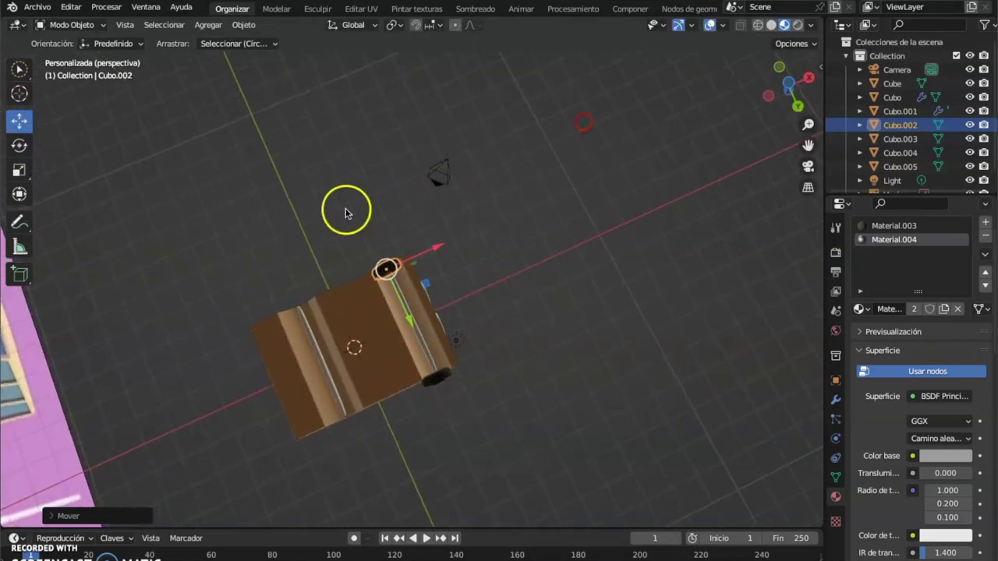
pyautogui.moveTo(407, 327); pyautogui.dragTo(394, 295)
pyautogui.moveTo(394, 295); pyautogui.dragTo(434, 417, button='middle')
pyautogui.scroll(5, 390, 338)
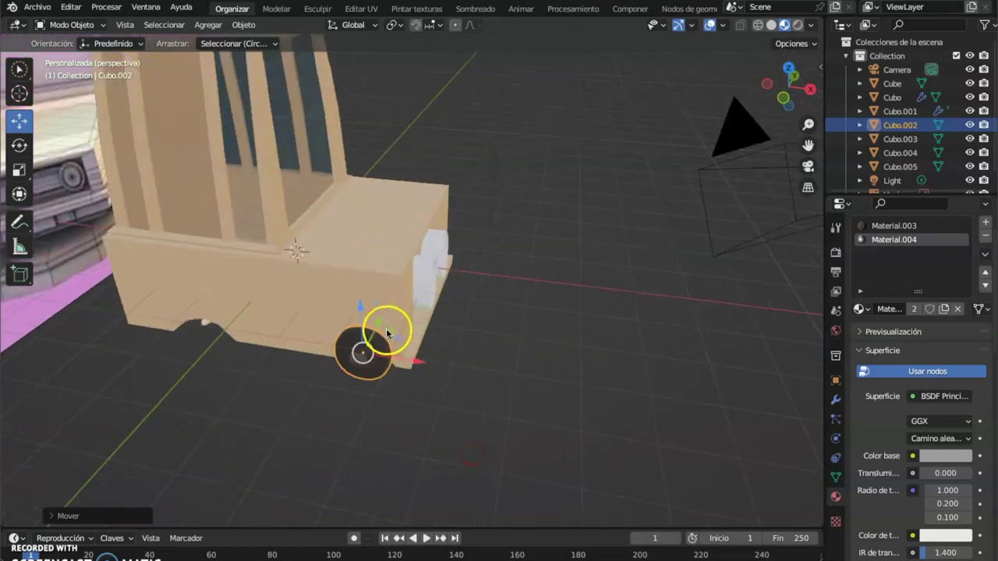
pyautogui.moveTo(386, 342); pyautogui.dragTo(388, 409, button='middle')
pyautogui.moveTo(396, 391); pyautogui.dragTo(389, 410)
pyautogui.scroll(4, 390, 410)
pyautogui.moveTo(390, 410); pyautogui.dragTo(535, 399, button='middle')
pyautogui.scroll(-1, 535, 399)
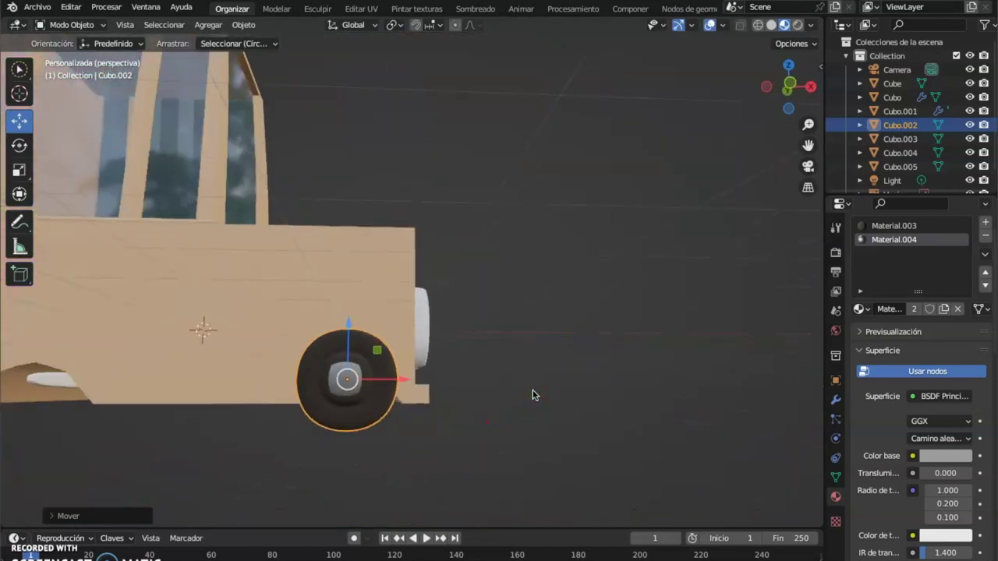
pyautogui.scroll(-2, 535, 394)
pyautogui.moveTo(534, 395); pyautogui.dragTo(624, 363, button='middle')
# - Duplicate both front wheels and slide the copies back to the truck's rear
pyautogui.keyDown('shift'); pyautogui.click(629, 366); pyautogui.keyUp('shift')
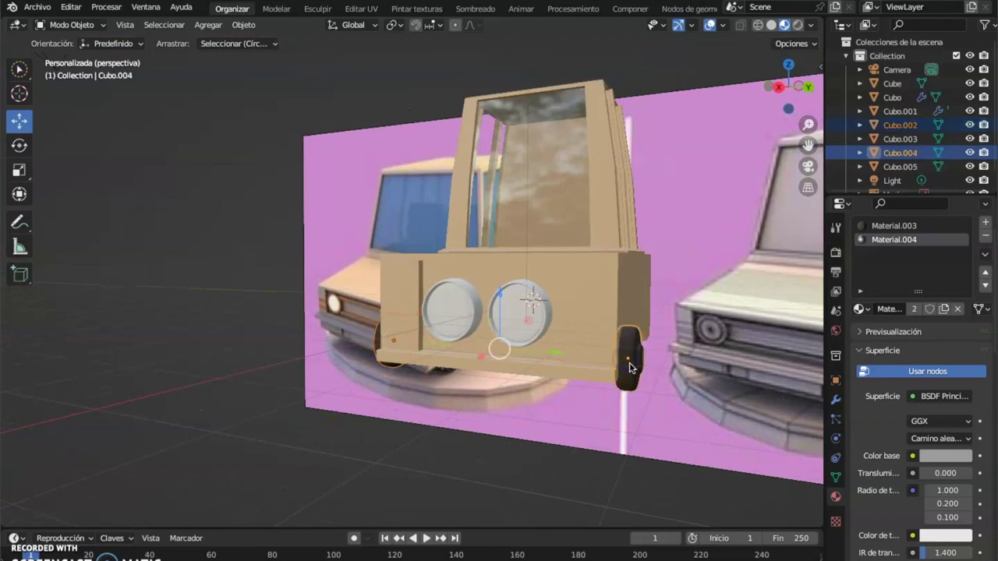
pyautogui.hotkey('shift', 'd')
pyautogui.rightClick(675, 399)
pyautogui.moveTo(675, 398); pyautogui.dragTo(555, 413, button='middle')
pyautogui.click(435, 404)
pyautogui.moveTo(391, 380); pyautogui.dragTo(613, 403)
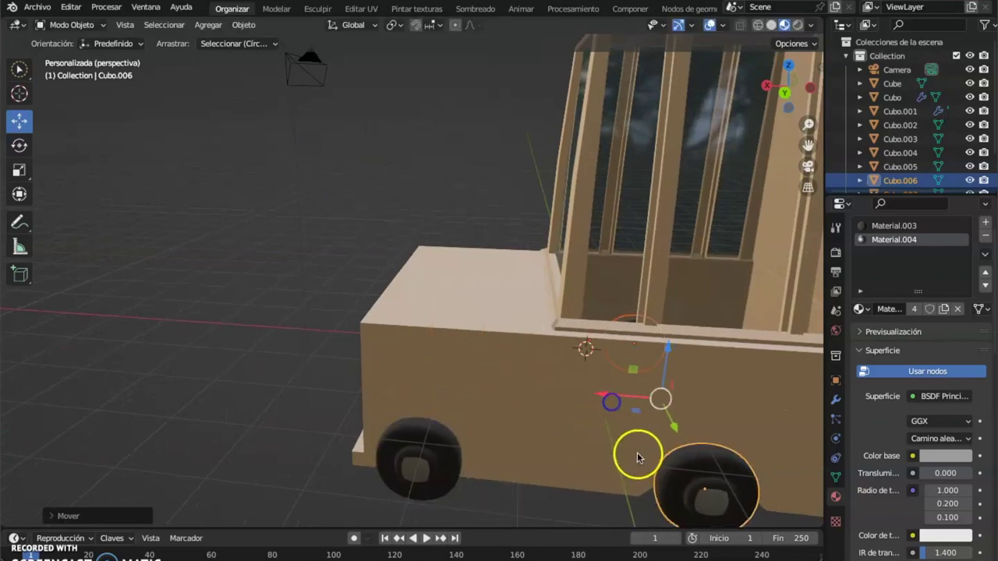
pyautogui.moveTo(632, 445); pyautogui.dragTo(581, 460, button='middle')
pyautogui.click(590, 467)
# - Orbit to an angled view of the truck and select the truck body
pyautogui.scroll(3, 592, 421)
pyautogui.moveTo(593, 421); pyautogui.dragTo(657, 470, button='middle')
pyautogui.scroll(-2, 653, 427)
pyautogui.moveTo(653, 427); pyautogui.dragTo(527, 413, button='middle')
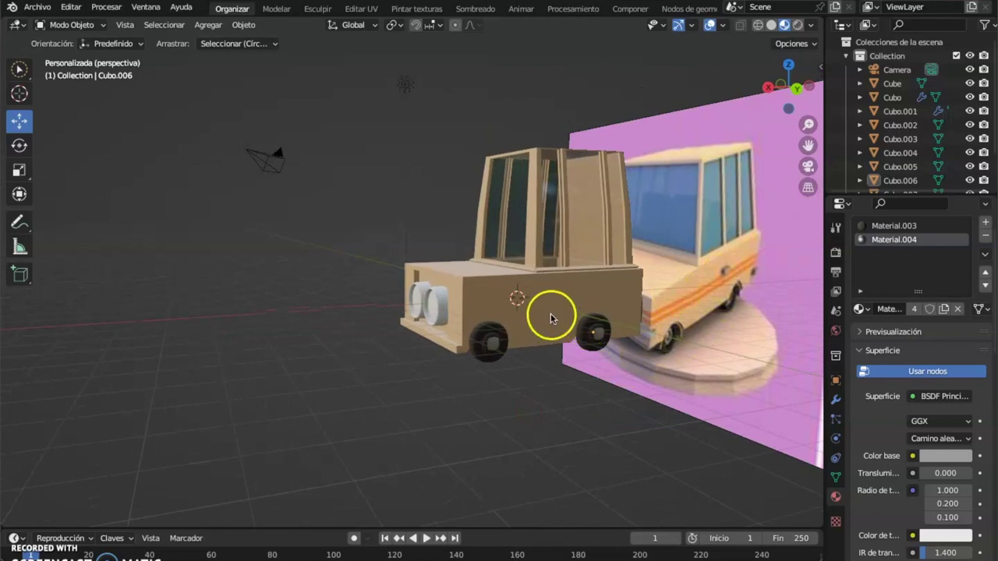
pyautogui.click(565, 293)
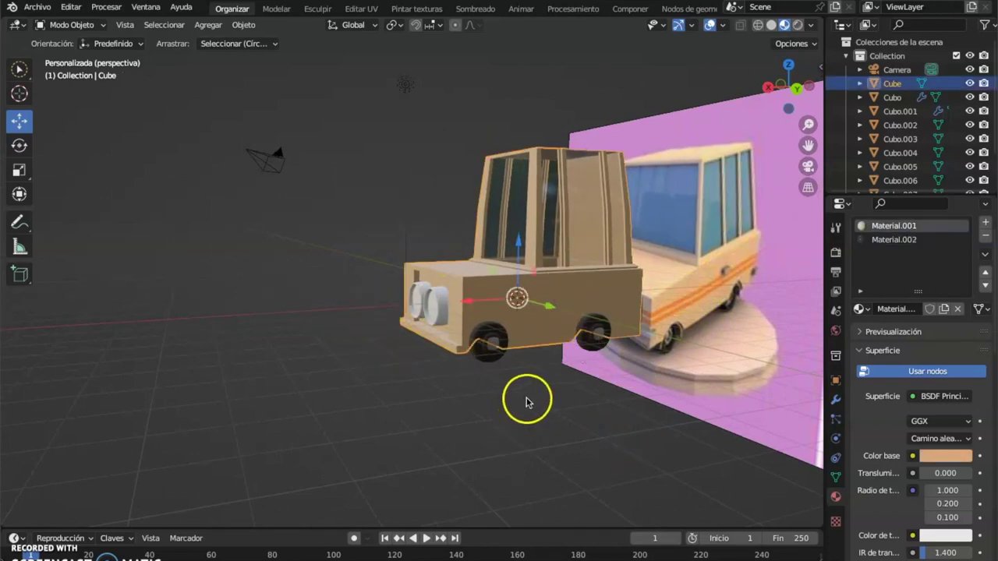
# - Duplicate the headlight and slide the copy away from the truck
pyautogui.scroll(2, 530, 404)
pyautogui.scroll(-3, 535, 407)
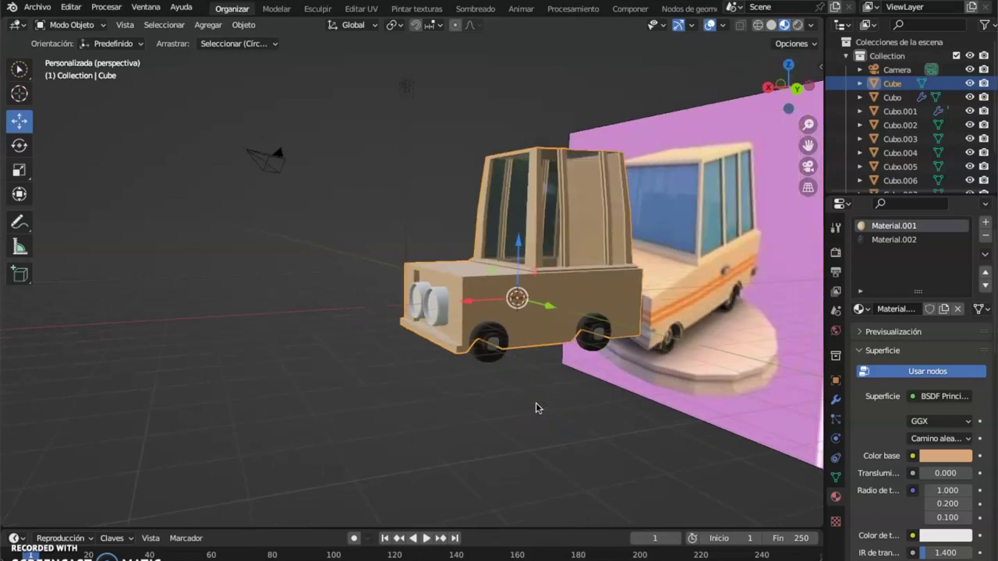
pyautogui.click(442, 306)
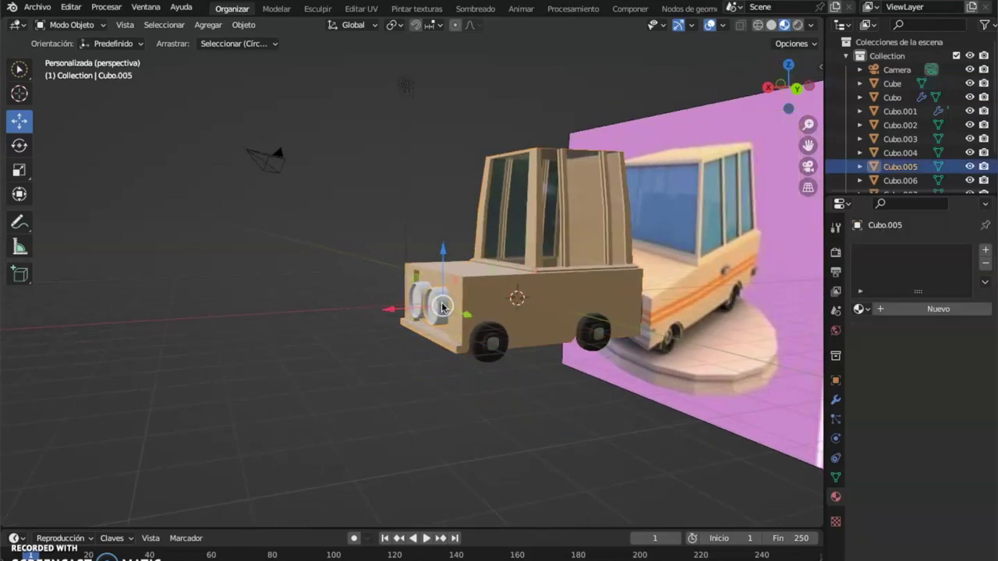
pyautogui.hotkey('shift', 'd')
pyautogui.click(413, 308)
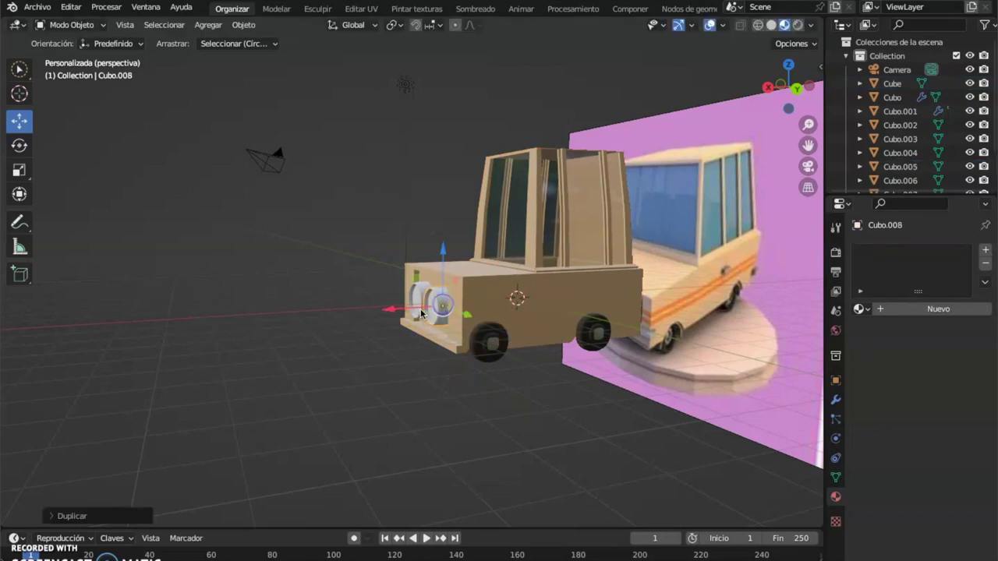
pyautogui.moveTo(396, 311); pyautogui.dragTo(340, 351)
pyautogui.moveTo(341, 352); pyautogui.dragTo(364, 359, button='middle')
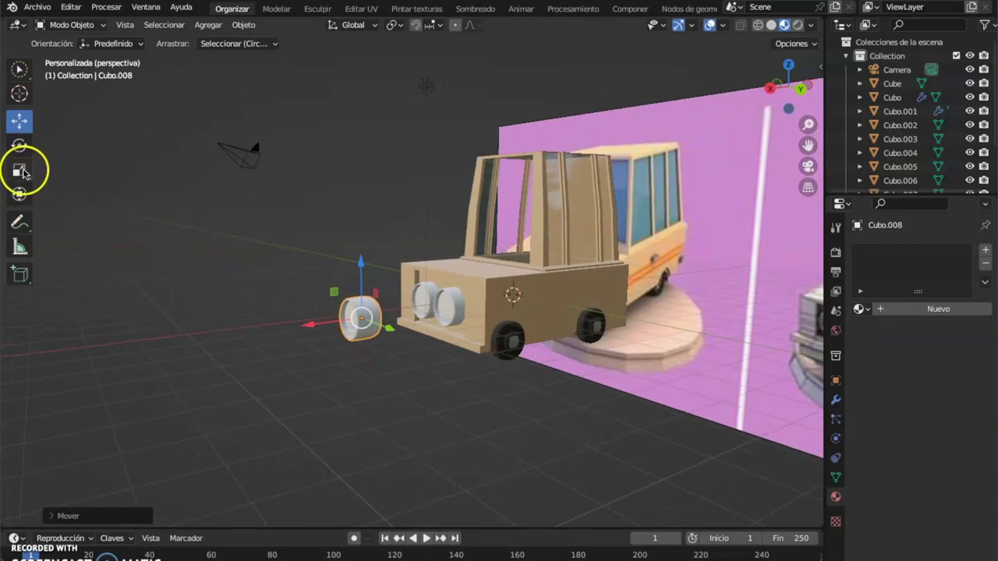
# - Flatten the headlight copy vertically and narrow it along X and Y with the Scale tool
pyautogui.click(19, 171)
pyautogui.moveTo(361, 263); pyautogui.dragTo(372, 338)
pyautogui.moveTo(311, 328); pyautogui.dragTo(352, 346)
pyautogui.scroll(3, 345, 352)
pyautogui.moveTo(346, 352); pyautogui.dragTo(413, 392, button='middle')
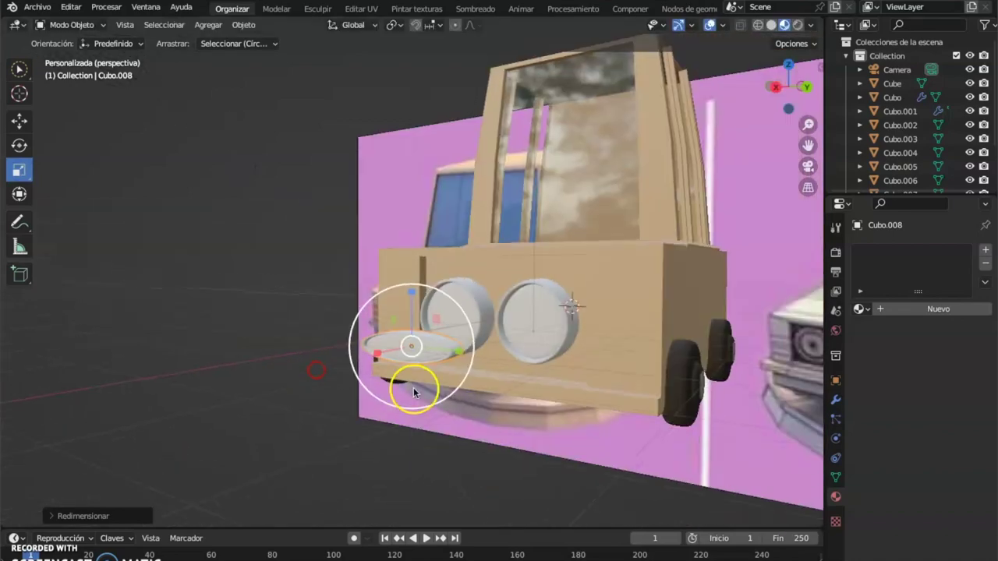
pyautogui.moveTo(451, 351); pyautogui.dragTo(441, 348)
pyautogui.moveTo(441, 349); pyautogui.dragTo(170, 343, button='middle')
pyautogui.moveTo(149, 343); pyautogui.dragTo(181, 350)
pyautogui.moveTo(182, 349); pyautogui.dragTo(221, 364, button='middle')
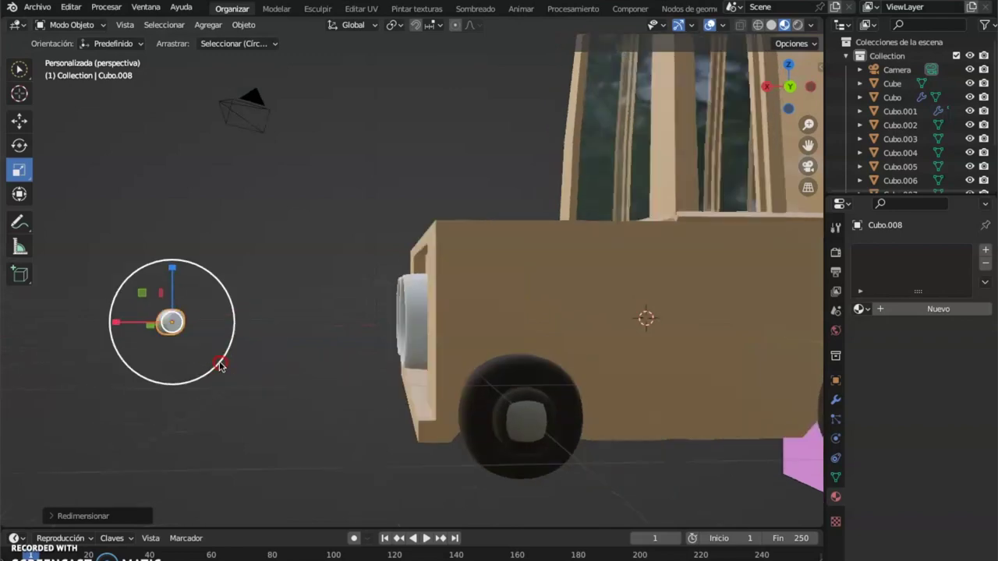
pyautogui.scroll(-4, 288, 399)
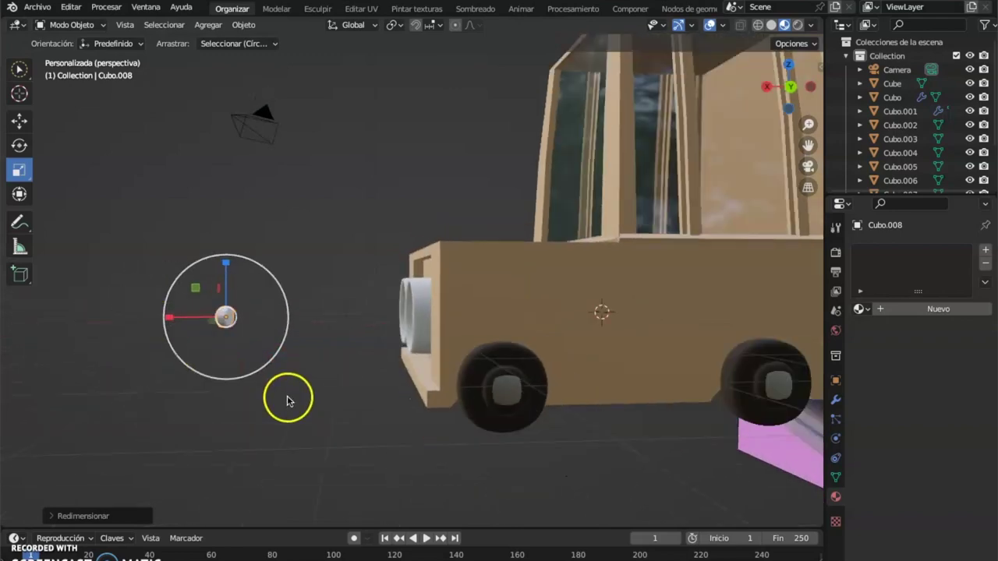
pyautogui.moveTo(91, 263); pyautogui.dragTo(139, 315, button='middle')
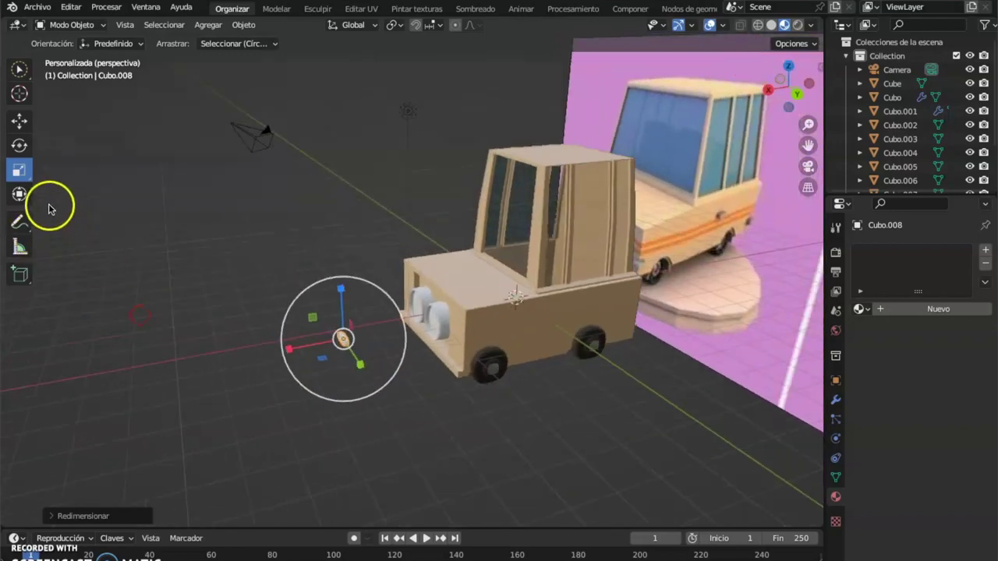
# - Move the flattened piece to the truck's side beside the rear wheel
pyautogui.click(26, 127)
pyautogui.moveTo(354, 364); pyautogui.dragTo(410, 405)
pyautogui.click(330, 411)
pyautogui.moveTo(330, 411); pyautogui.dragTo(592, 341)
pyautogui.moveTo(592, 340); pyautogui.dragTo(585, 367, button='middle')
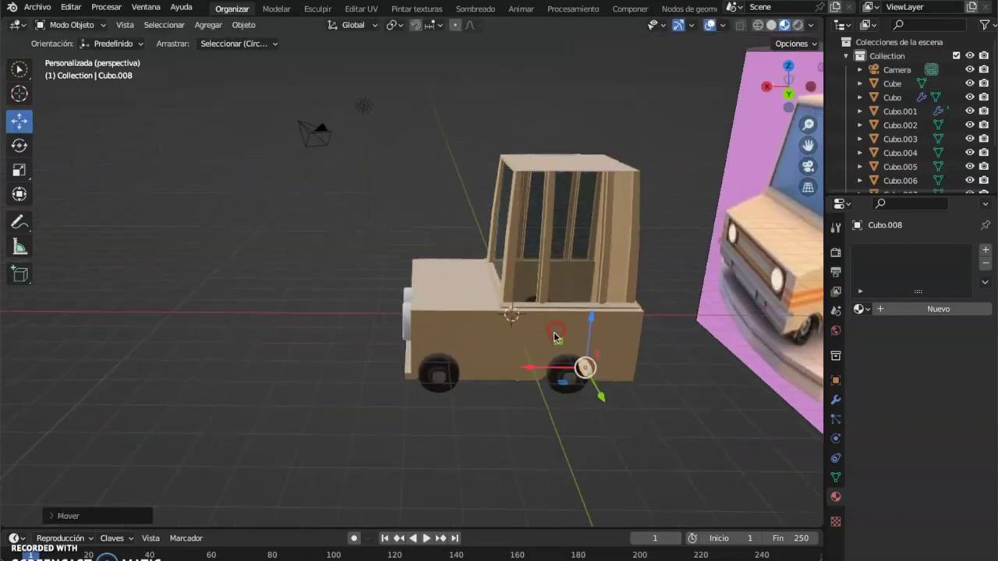
# - Rotate the flattened oval piece Cubo.008 around its vertical axis
pyautogui.scroll(3, 637, 379)
pyautogui.click(19, 145)
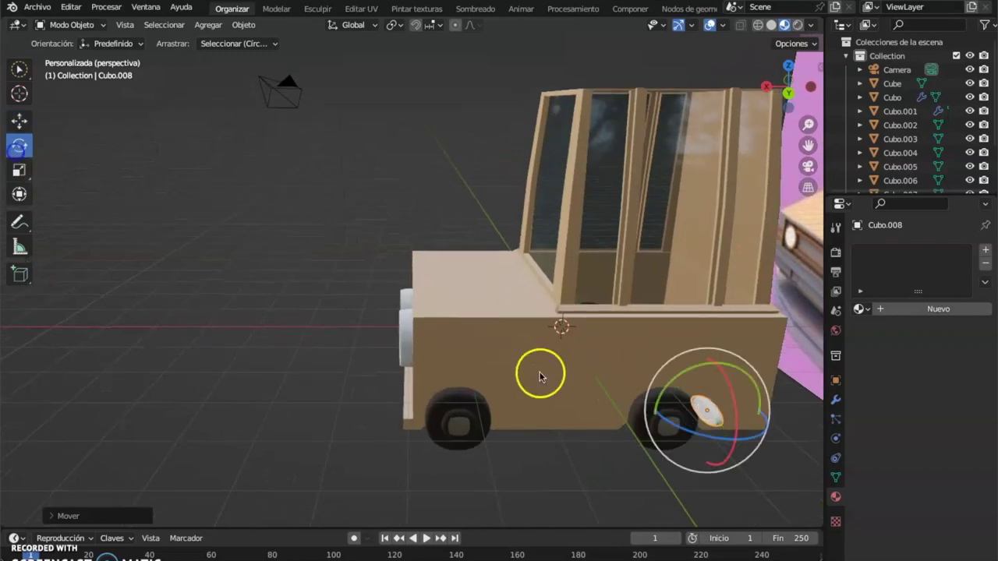
pyautogui.moveTo(680, 431); pyautogui.dragTo(631, 421)
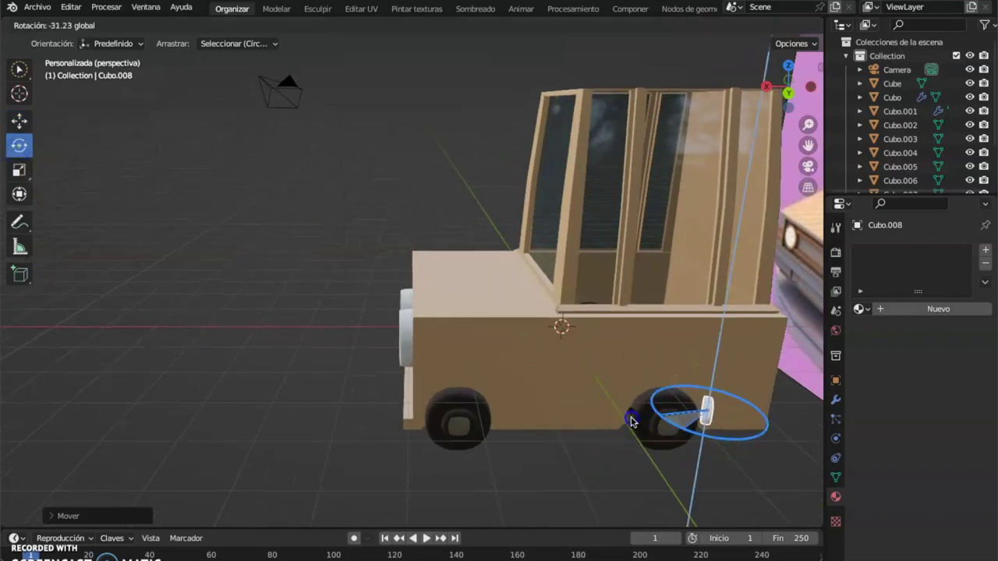
pyautogui.moveTo(630, 335); pyautogui.dragTo(665, 425)
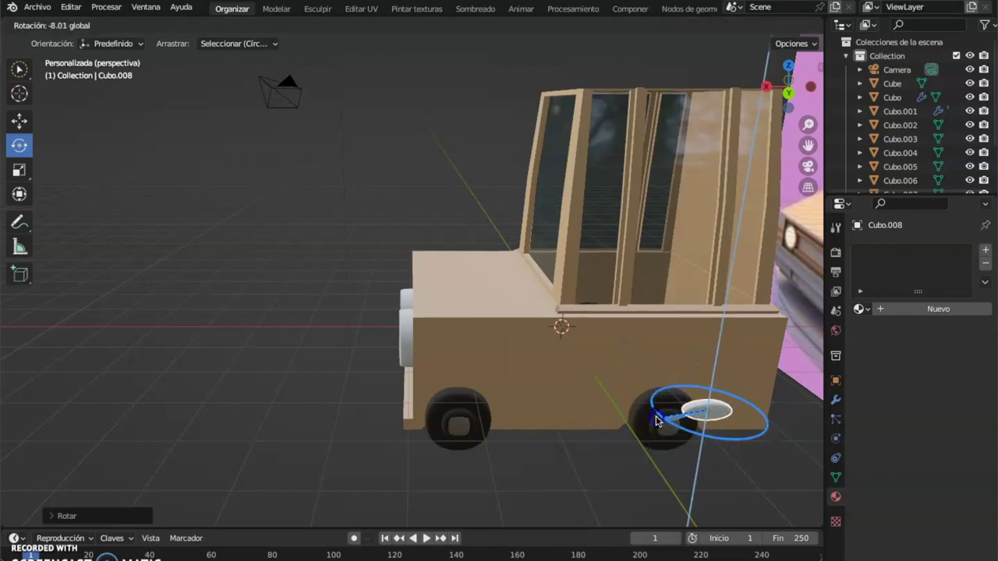
pyautogui.moveTo(657, 421); pyautogui.dragTo(657, 421)
pyautogui.moveTo(590, 446); pyautogui.dragTo(528, 412, button='middle')
# - Slide the oval piece along the Y axis toward the truck's side
pyautogui.scroll(3, 776, 411)
pyautogui.scroll(3, 585, 393)
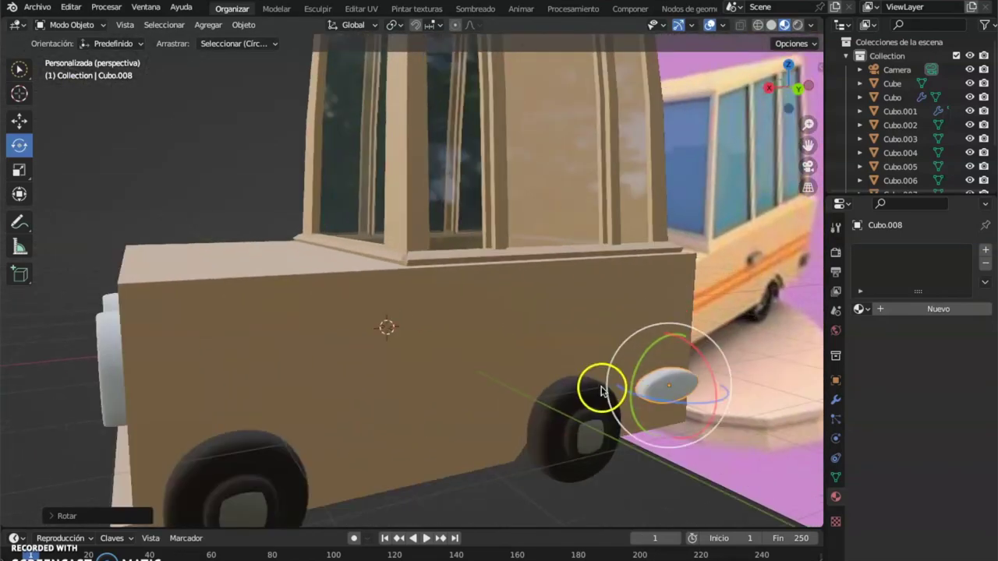
pyautogui.moveTo(643, 405); pyautogui.dragTo(149, 268, button='middle')
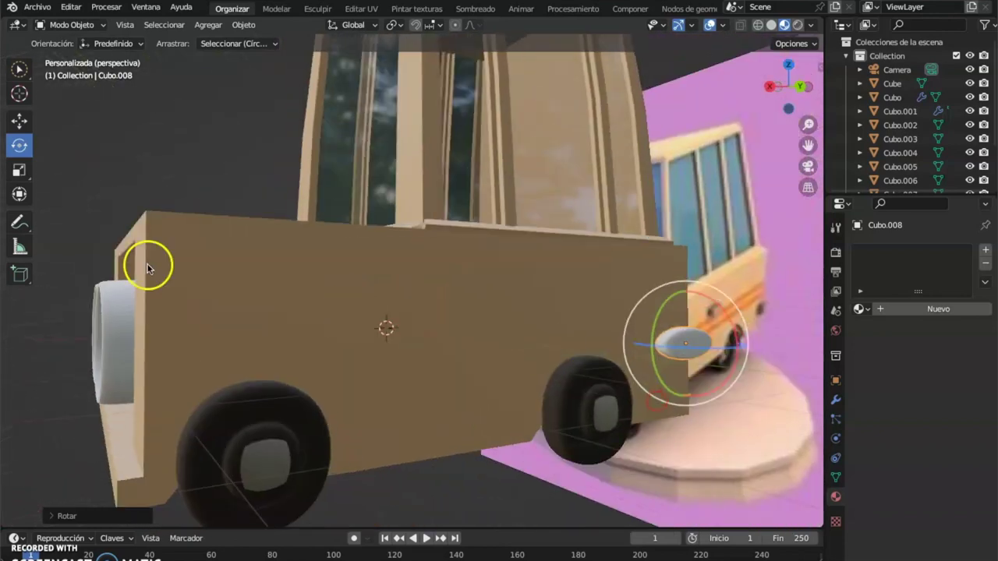
pyautogui.click(21, 123)
pyautogui.moveTo(741, 347); pyautogui.dragTo(649, 357)
pyautogui.moveTo(675, 379); pyautogui.dragTo(647, 390, button='middle')
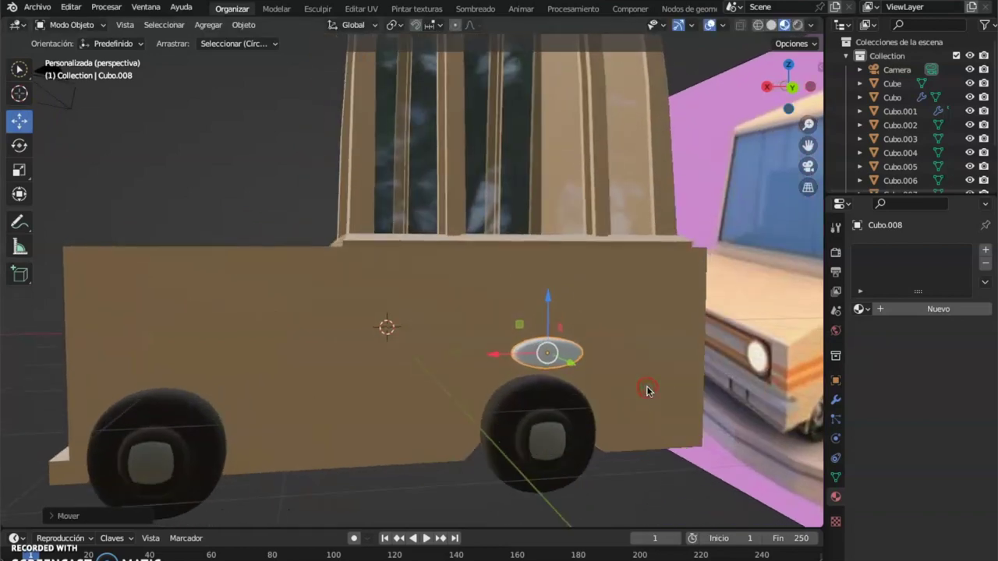
pyautogui.click(601, 382)
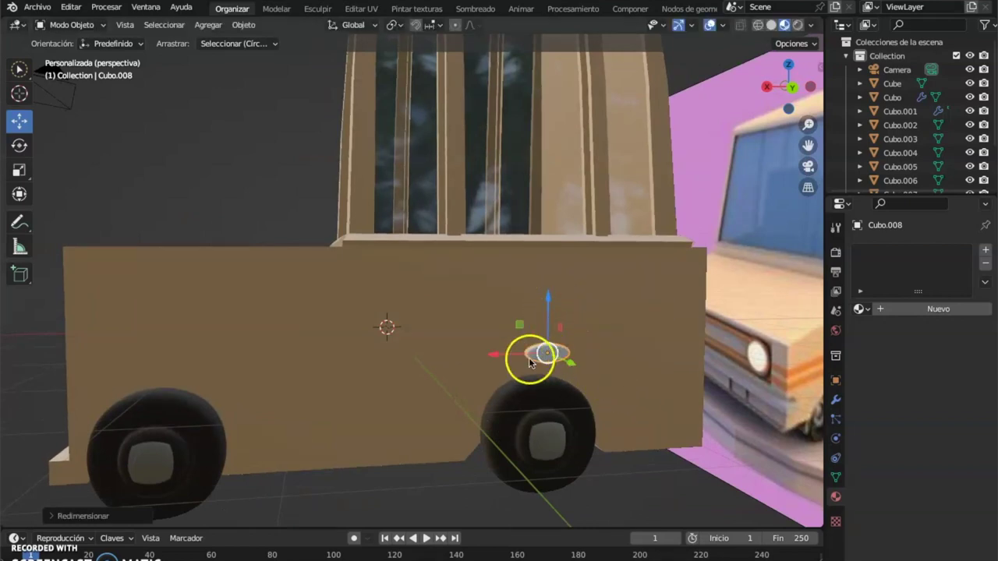
# - Spin the oval piece further around its vertical axis to face the side panel
pyautogui.click(20, 148)
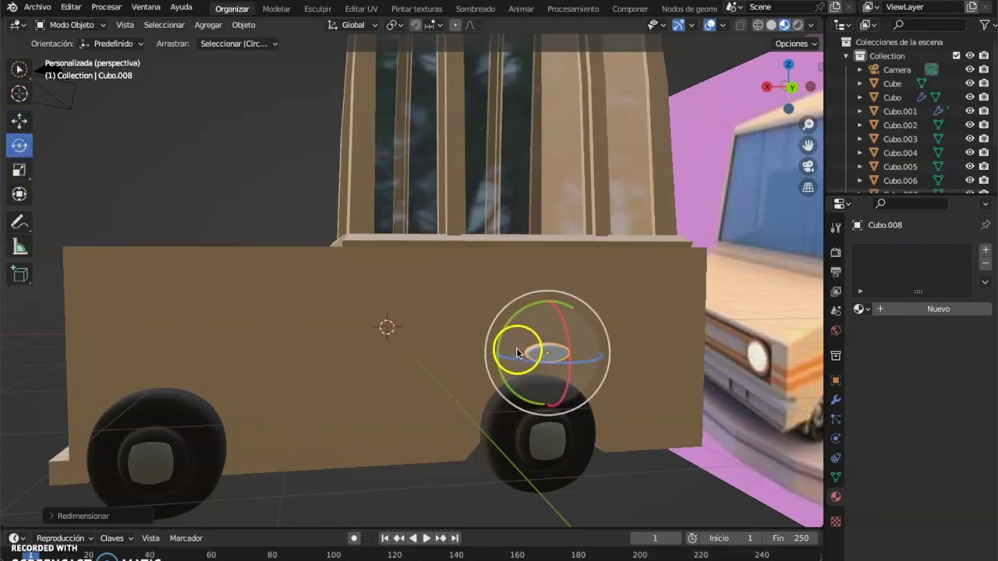
pyautogui.moveTo(516, 359); pyautogui.dragTo(609, 373)
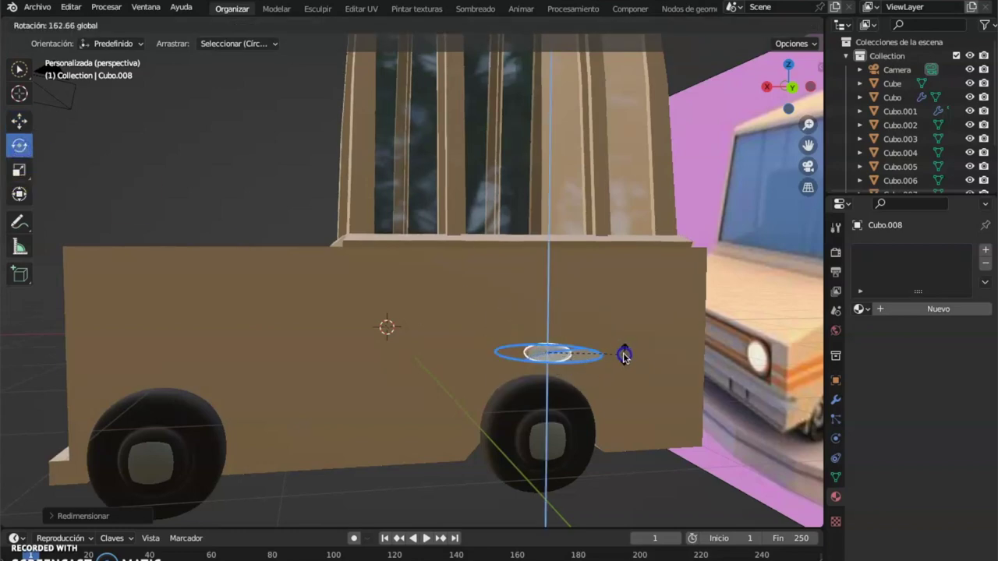
pyautogui.moveTo(629, 341); pyautogui.dragTo(628, 339)
pyautogui.moveTo(597, 441); pyautogui.dragTo(638, 456, button='middle')
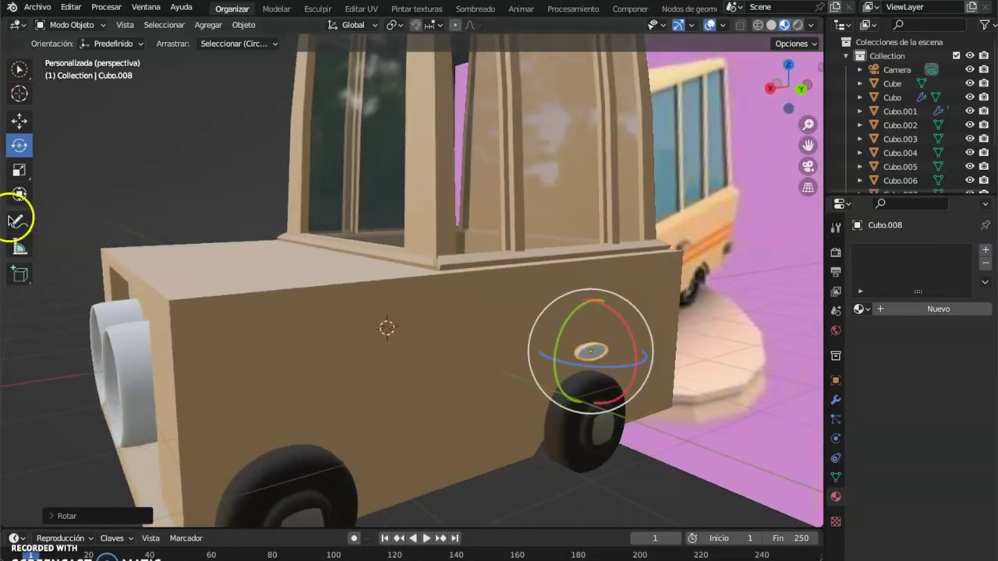
# - Shift the oval piece rearward along X and raise it above the rear wheel
pyautogui.click(19, 120)
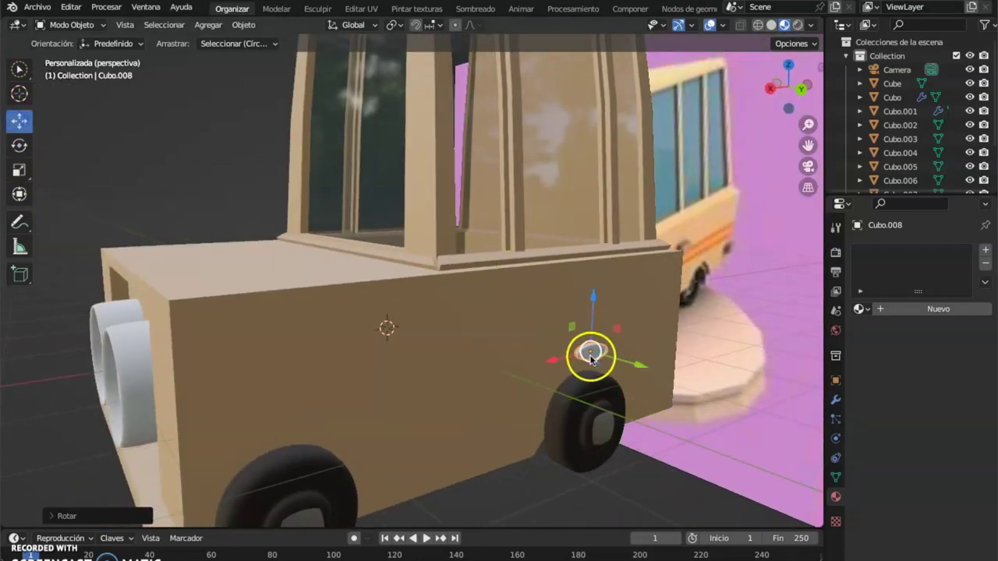
pyautogui.moveTo(552, 357)
pyautogui.mouseDown()
pyautogui.moveTo(508, 361)
pyautogui.moveTo(536, 351)
pyautogui.mouseUp()
pyautogui.moveTo(578, 299); pyautogui.dragTo(576, 251)
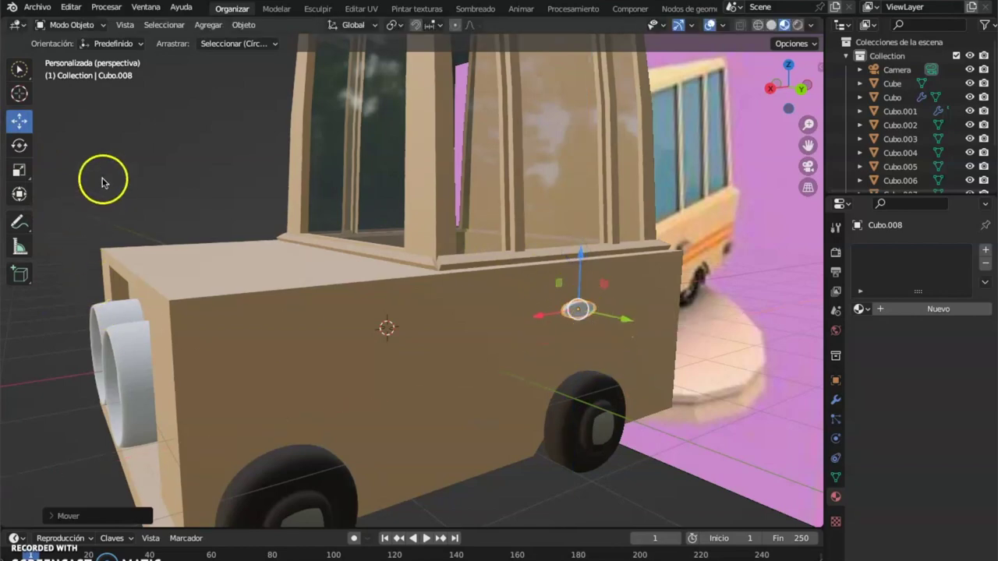
pyautogui.moveTo(182, 234); pyautogui.dragTo(205, 236, button='middle')
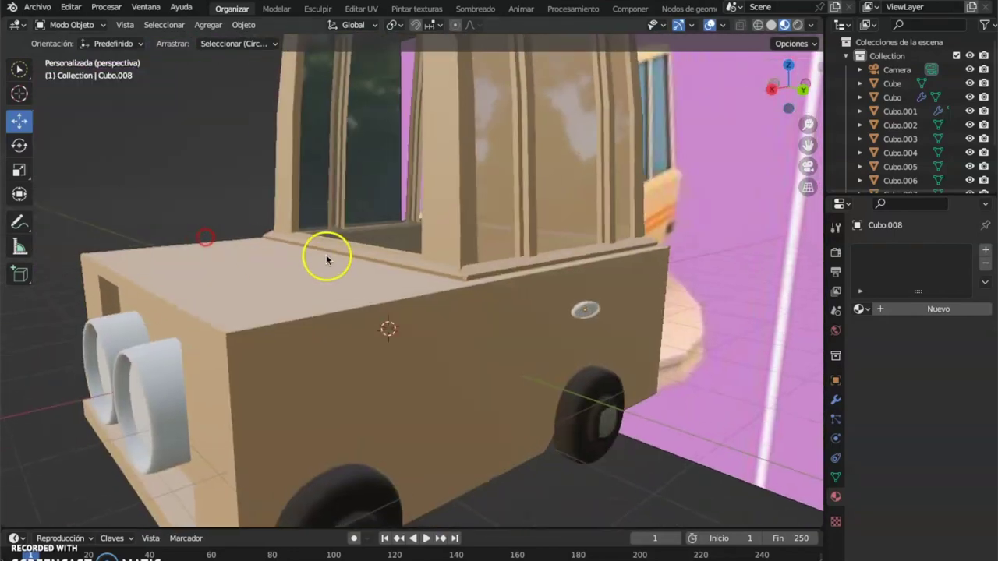
pyautogui.scroll(-8, 326, 255)
pyautogui.moveTo(335, 304); pyautogui.dragTo(578, 371, button='middle')
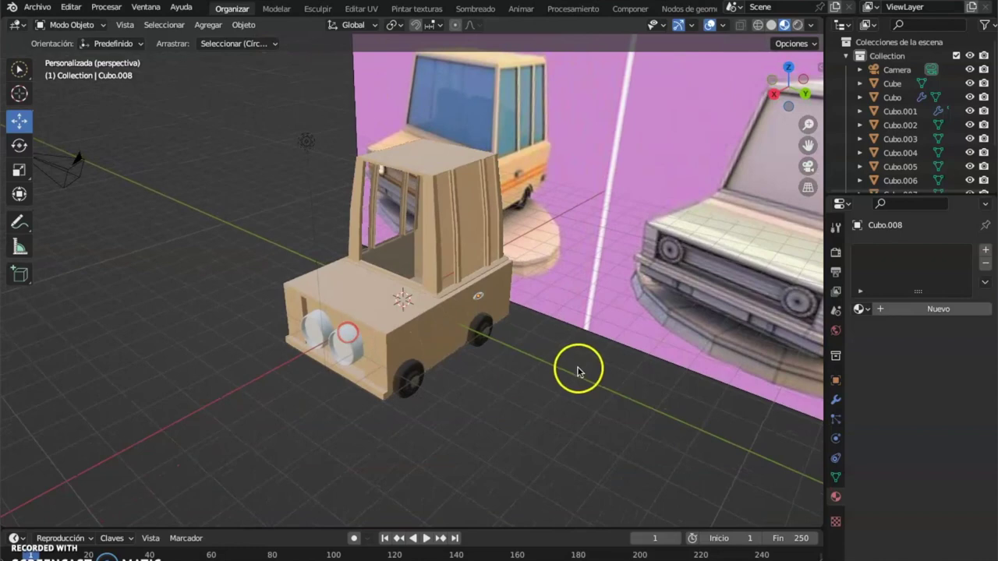
# - Assign the existing Material.004 to the oval piece Cubo.008
pyautogui.scroll(5, 514, 345)
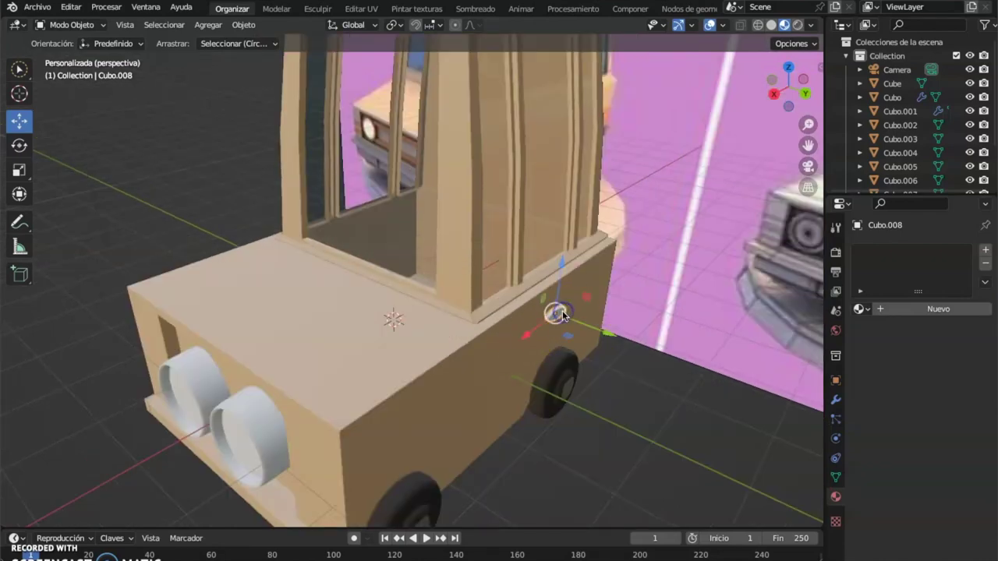
pyautogui.click(859, 310)
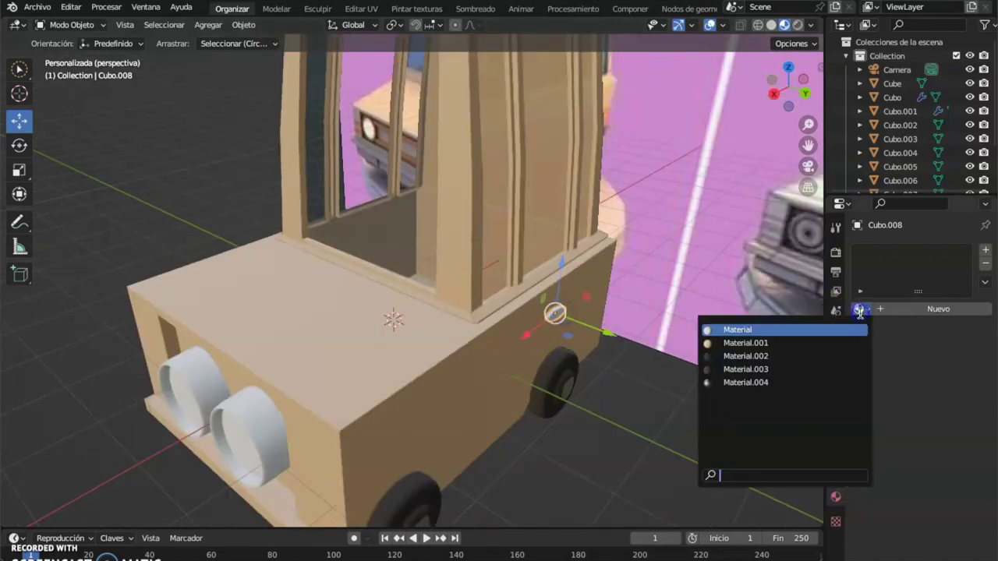
pyautogui.click(786, 386)
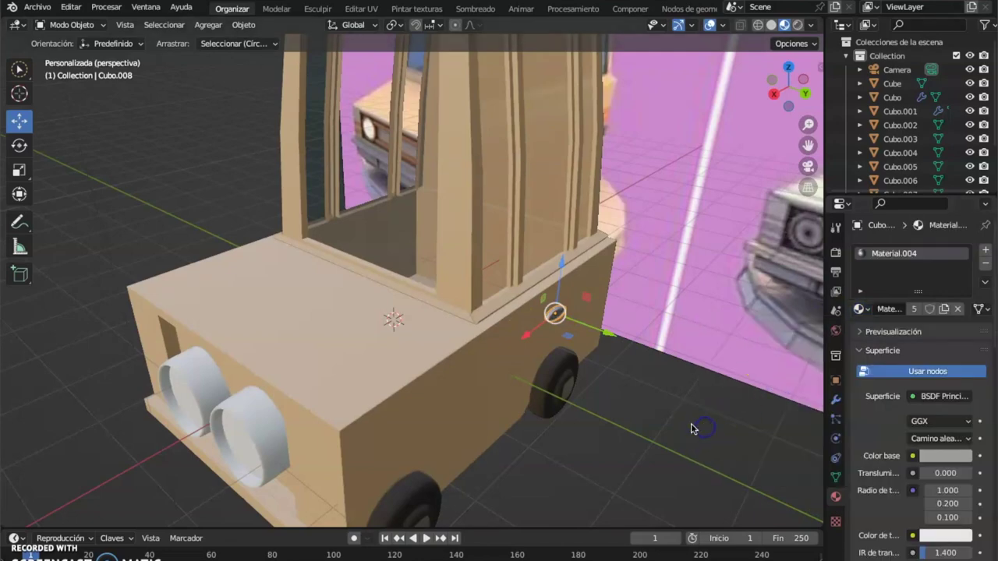
pyautogui.scroll(-3, 681, 419)
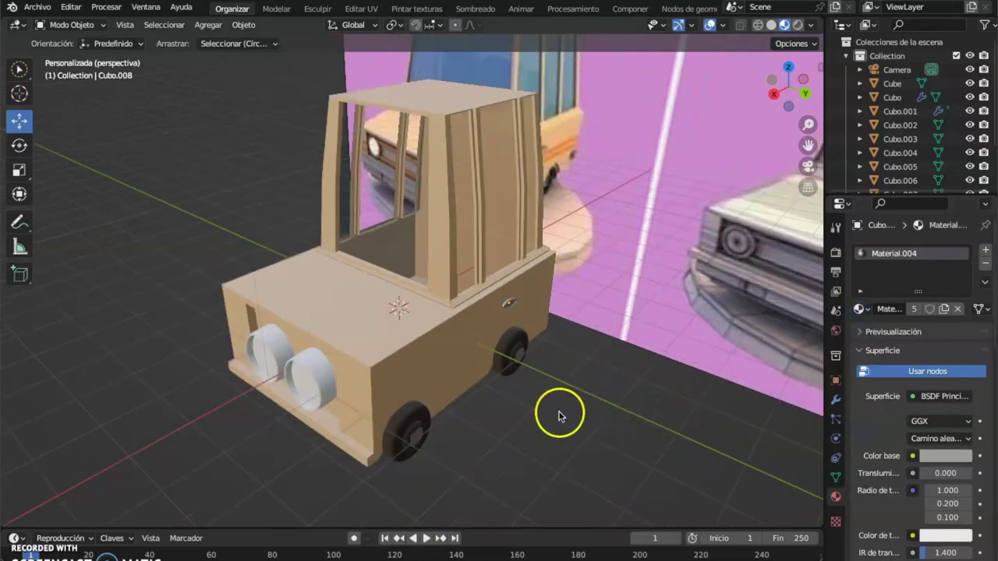
pyautogui.scroll(5, 554, 407)
# - Select both headlight cylinders and assign them Material.004
pyautogui.moveTo(549, 400); pyautogui.dragTo(567, 378, button='middle')
pyautogui.click(310, 359)
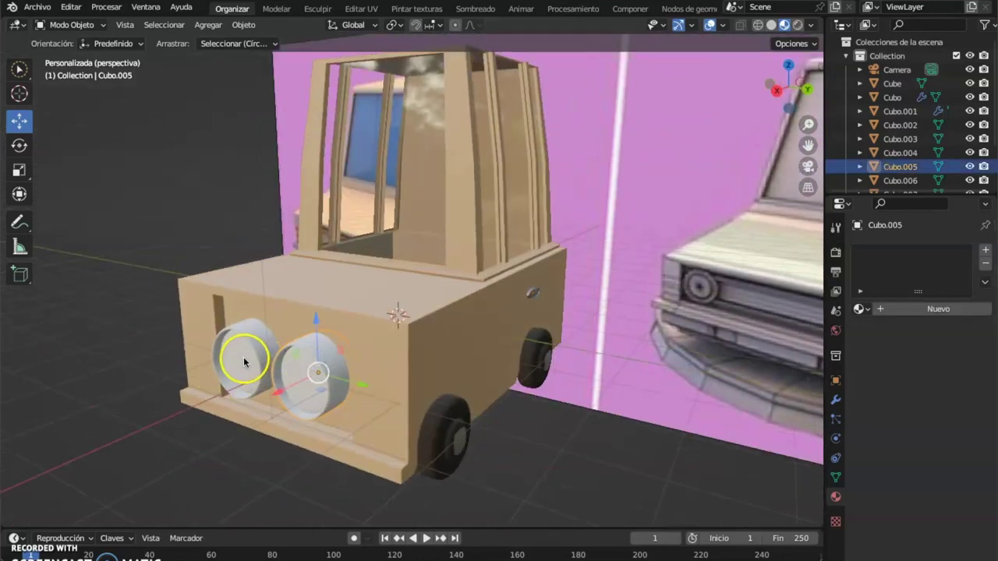
pyautogui.keyDown('shift'); pyautogui.click(244, 353); pyautogui.keyUp('shift')
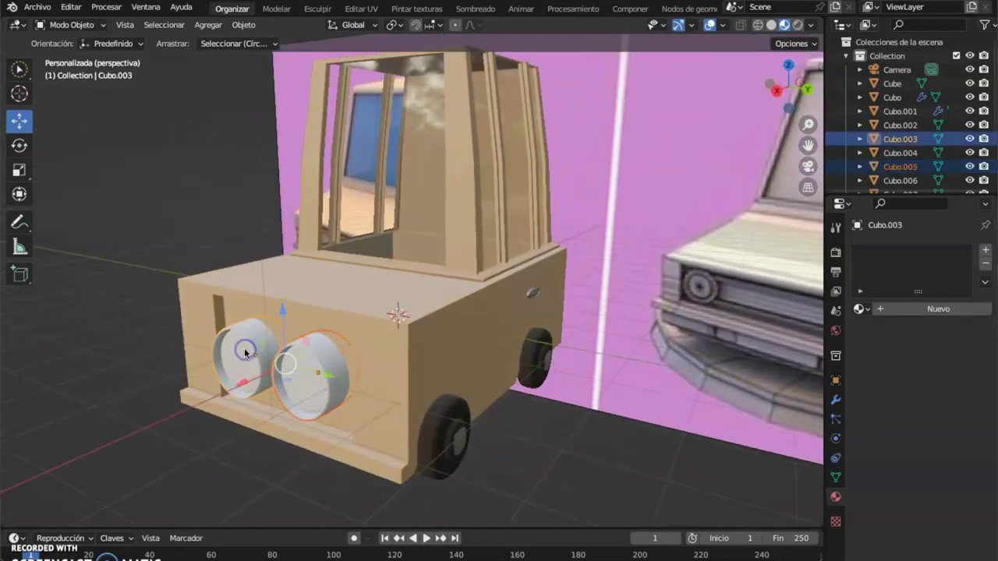
pyautogui.click(861, 309)
pyautogui.click(777, 384)
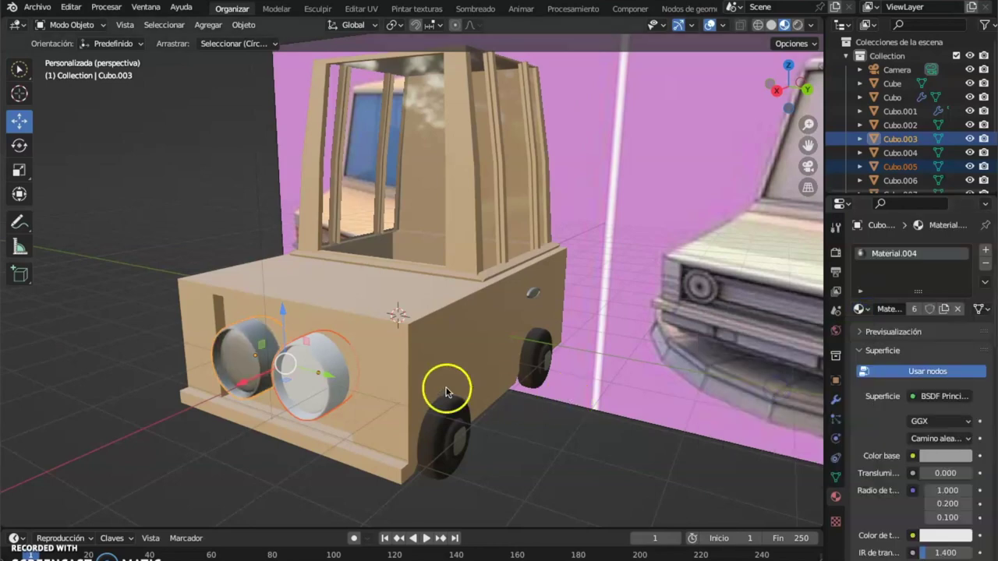
# - Assign Material.004 to the right headlight on its own, then view the whole scene
pyautogui.click(310, 412)
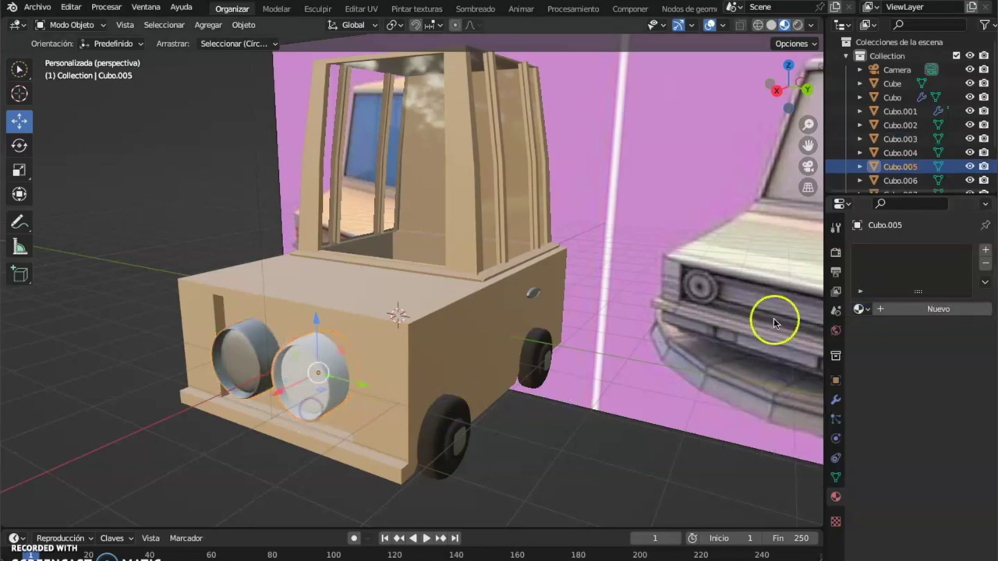
pyautogui.click(861, 309)
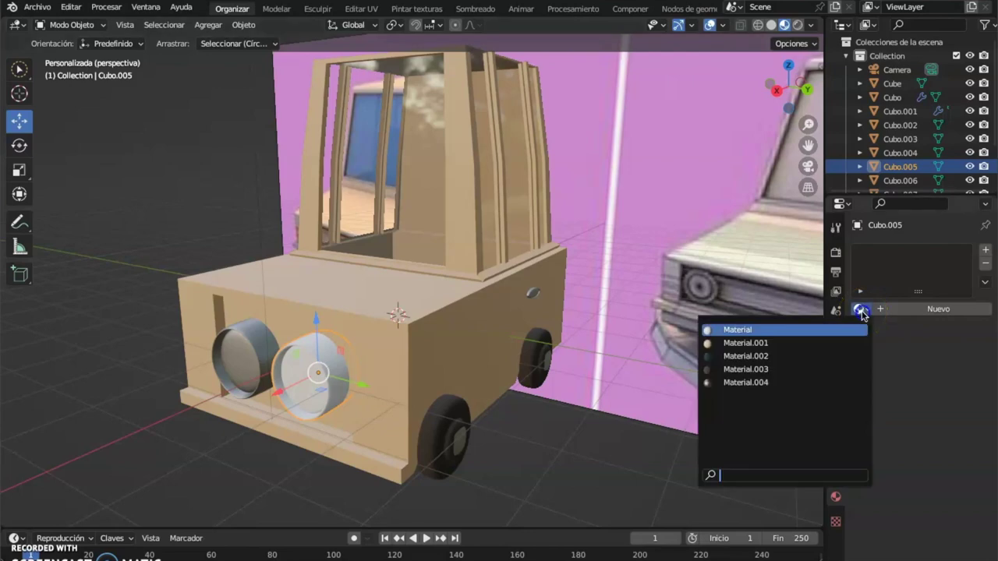
pyautogui.click(789, 383)
pyautogui.moveTo(532, 418)
pyautogui.mouseDown(button='middle')
pyautogui.moveTo(539, 367)
pyautogui.moveTo(530, 424)
pyautogui.moveTo(539, 374)
pyautogui.moveTo(463, 416)
pyautogui.moveTo(534, 398)
pyautogui.moveTo(559, 368)
pyautogui.moveTo(570, 428)
pyautogui.moveTo(559, 419)
pyautogui.moveTo(468, 417)
pyautogui.moveTo(494, 423)
pyautogui.moveTo(497, 405)
pyautogui.moveTo(564, 419)
pyautogui.moveTo(479, 433)
pyautogui.moveTo(423, 381)
pyautogui.moveTo(379, 397)
pyautogui.moveTo(470, 393)
pyautogui.moveTo(527, 416)
pyautogui.moveTo(499, 459)
pyautogui.moveTo(499, 423)
pyautogui.moveTo(518, 429)
pyautogui.moveTo(541, 416)
pyautogui.moveTo(521, 428)
pyautogui.mouseUp(button='middle')
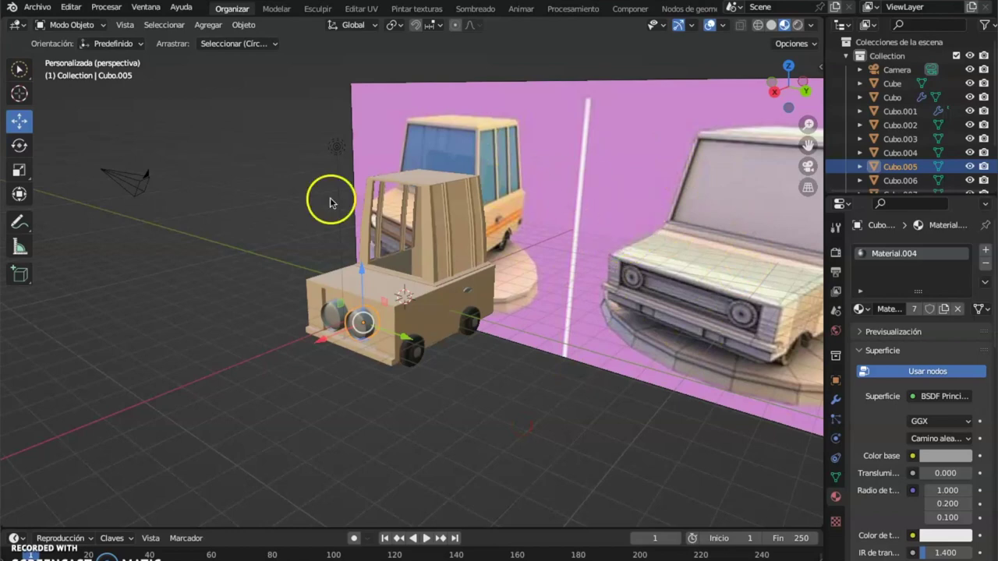
pyautogui.click(573, 228)
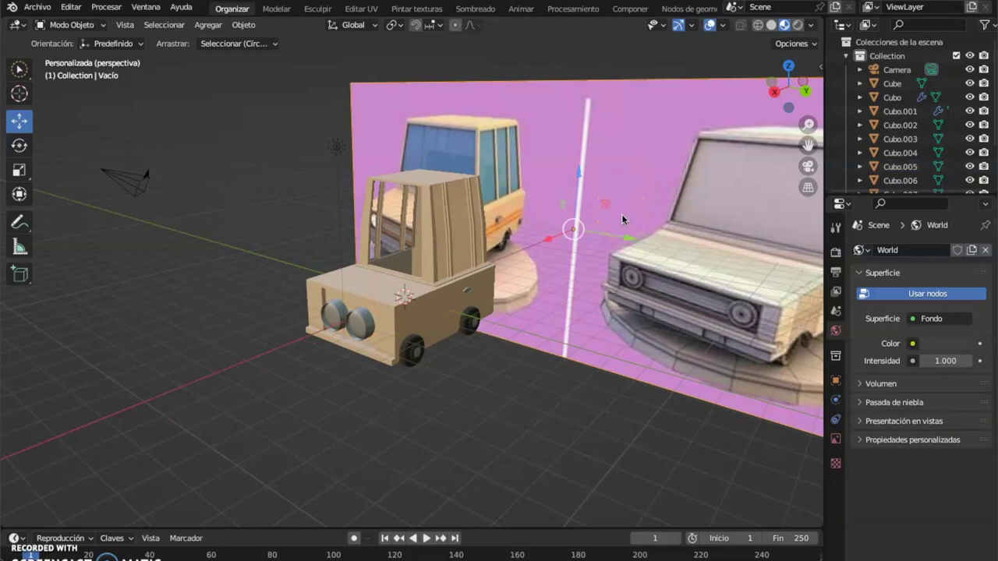
# - Frame the scene camera with Numpad . and zoom out to see the yellow room around the truck
pyautogui.click(128, 180)
pyautogui.press('KP_Decimal')
pyautogui.moveTo(597, 203); pyautogui.dragTo(546, 215, button='middle')
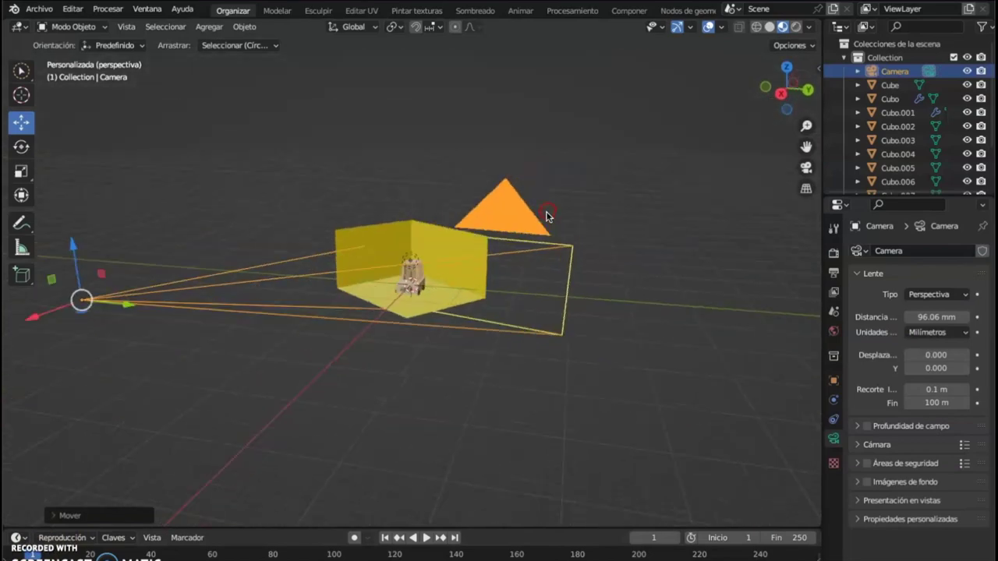
pyautogui.scroll(8, 507, 280)
pyautogui.moveTo(606, 230)
pyautogui.mouseDown(button='middle')
pyautogui.moveTo(530, 205)
pyautogui.moveTo(507, 219)
pyautogui.moveTo(583, 203)
pyautogui.moveTo(593, 237)
pyautogui.mouseUp(button='middle')
pyautogui.scroll(-3, 648, 270)
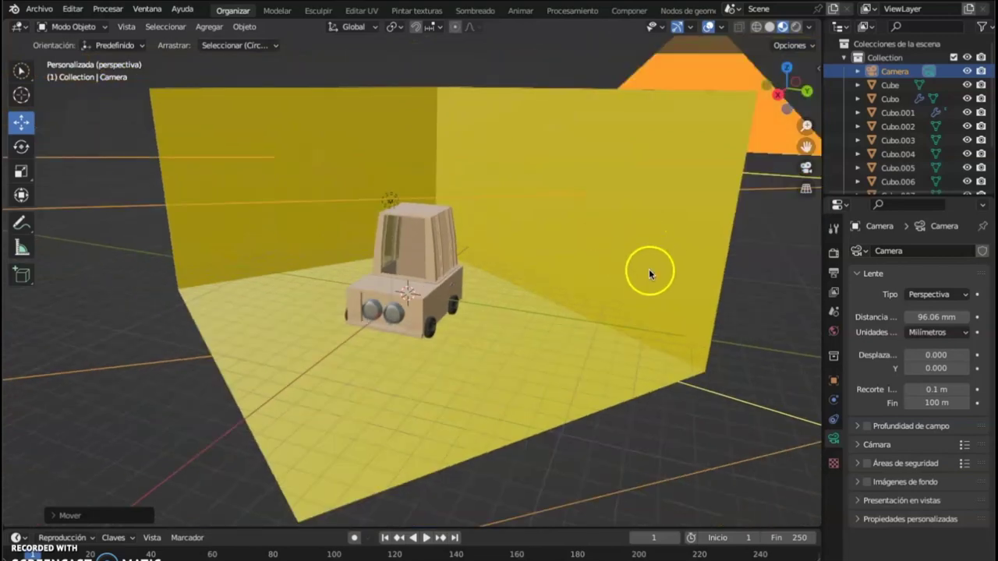
pyautogui.scroll(-5, 645, 267)
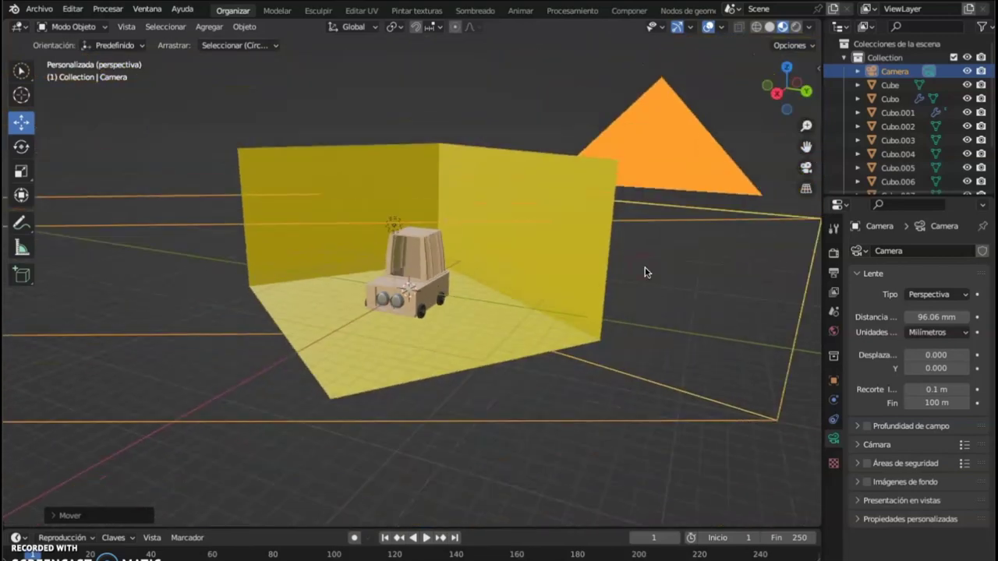
pyautogui.click(397, 263)
pyautogui.scroll(7, 441, 260)
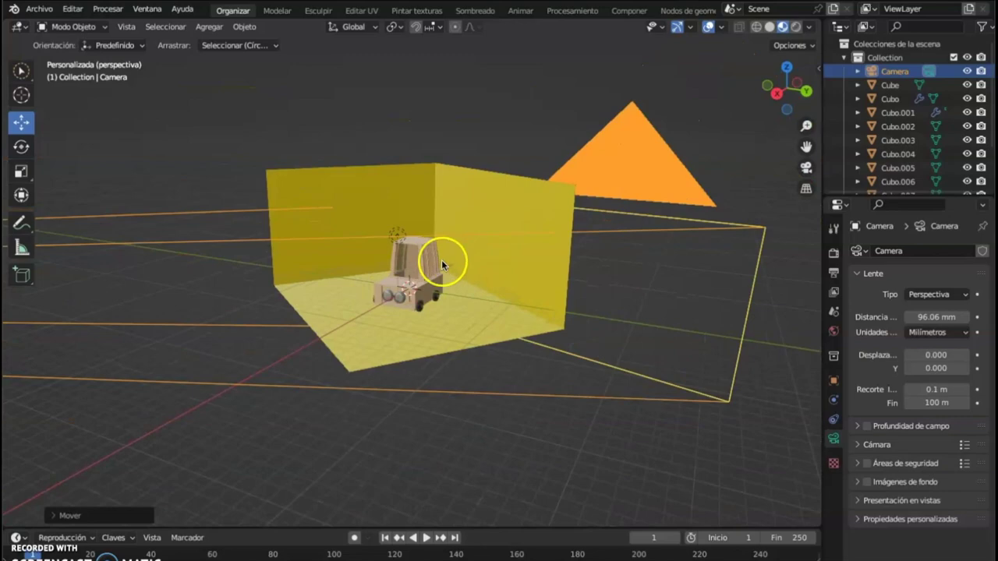
# - Raise the red point light high above the yellow room and duplicate it as Light.001
pyautogui.click(386, 198)
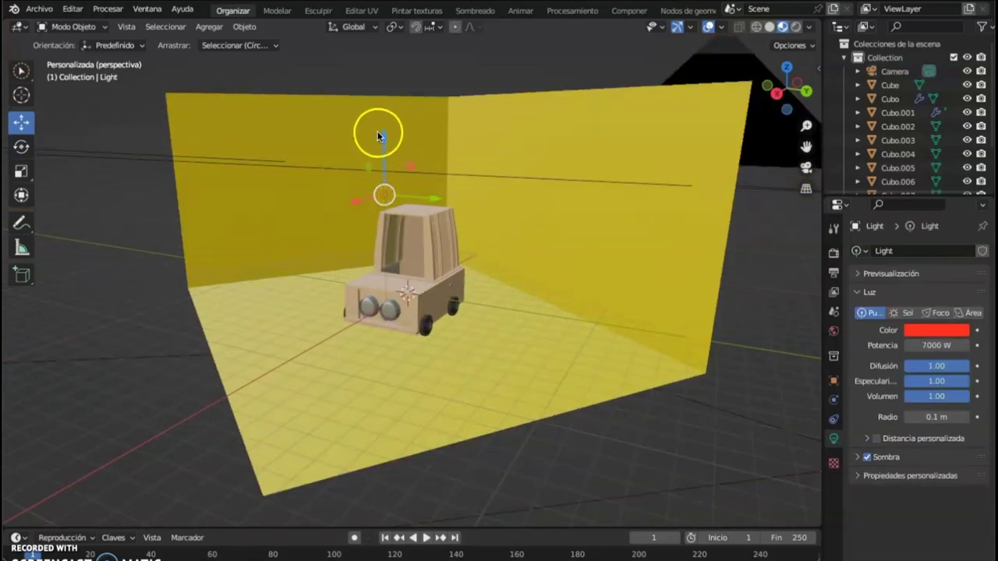
pyautogui.moveTo(377, 135); pyautogui.dragTo(410, 489)
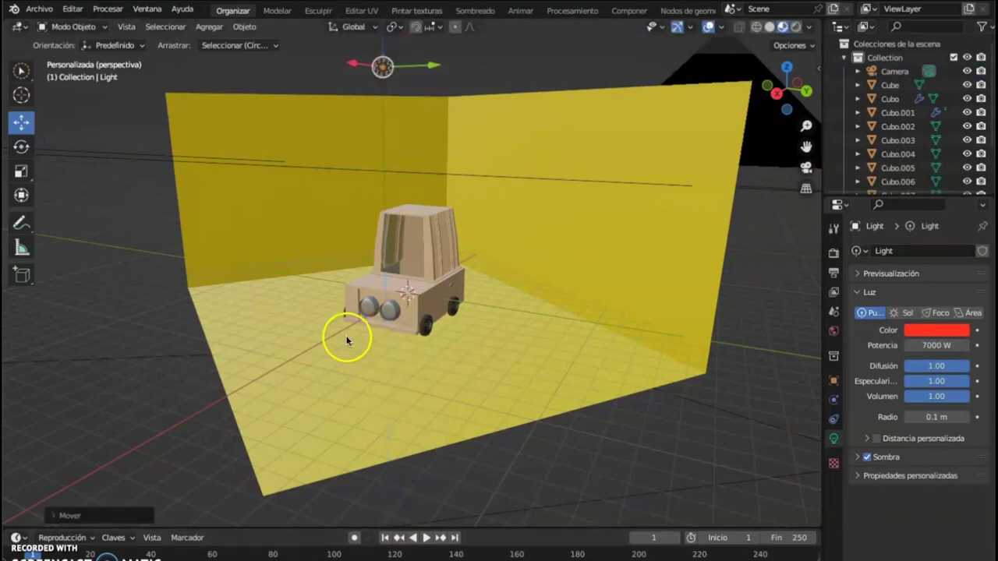
pyautogui.scroll(-3, 367, 338)
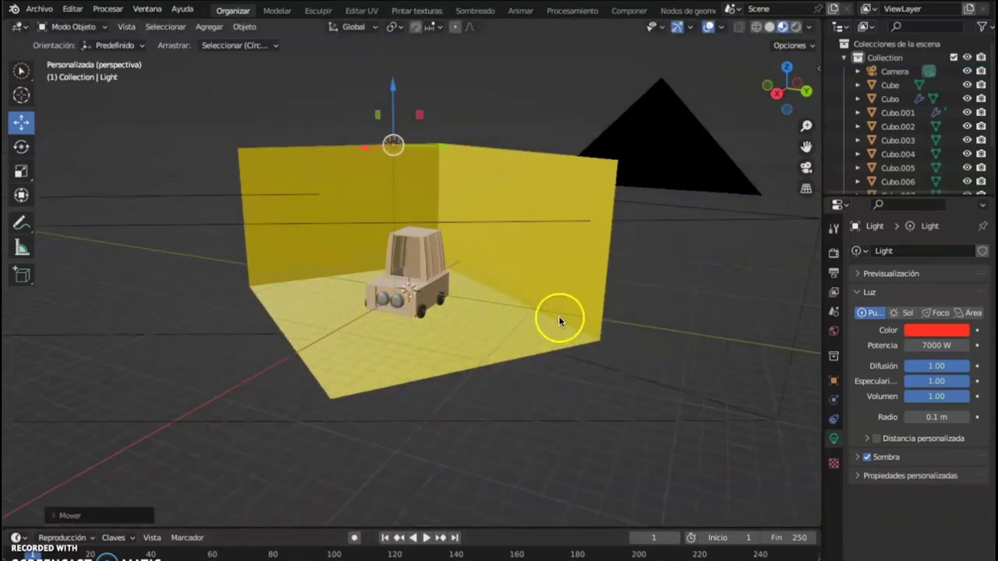
pyautogui.scroll(5, 423, 345)
pyautogui.scroll(-4, 343, 372)
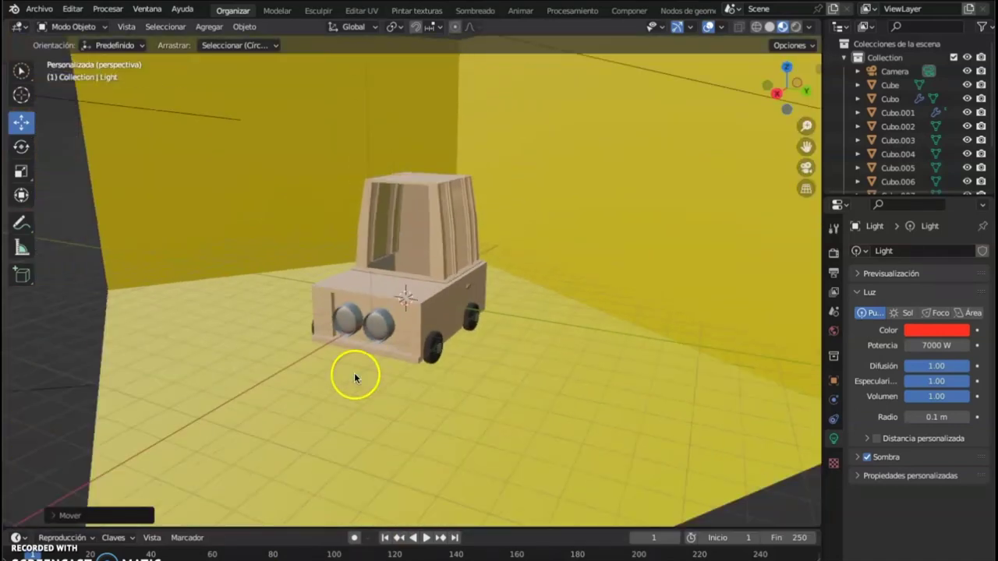
pyautogui.scroll(-2, 379, 322)
pyautogui.scroll(-1, 382, 125)
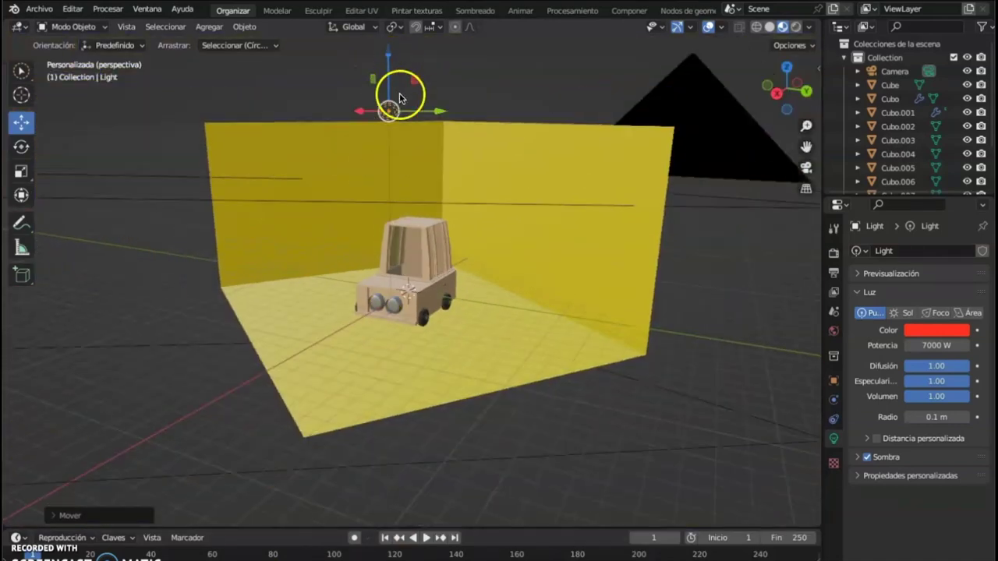
pyautogui.hotkey('shift', 'd')
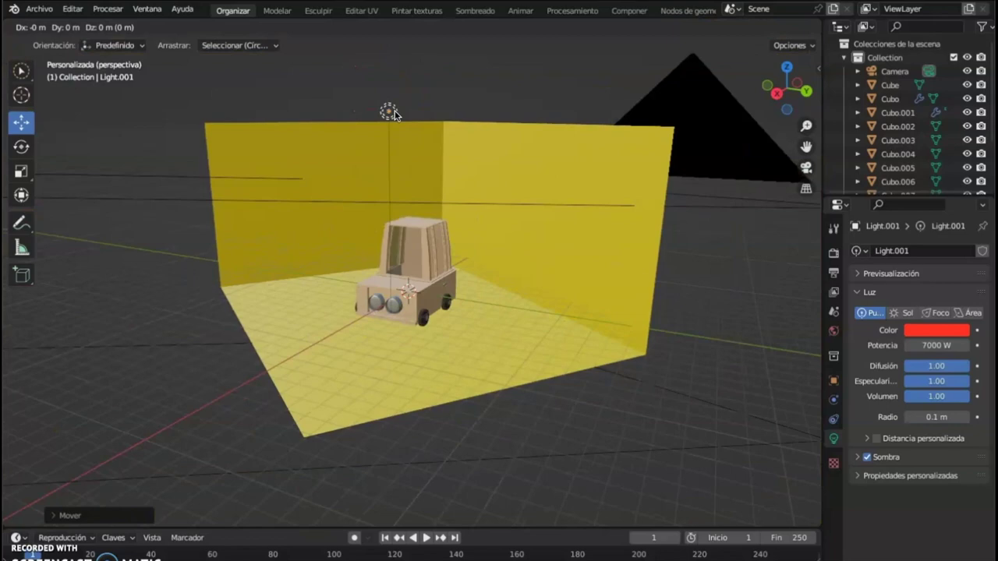
# - Drop Light.001 down along Z onto the truck's front near the right headlight
pyautogui.press('z')
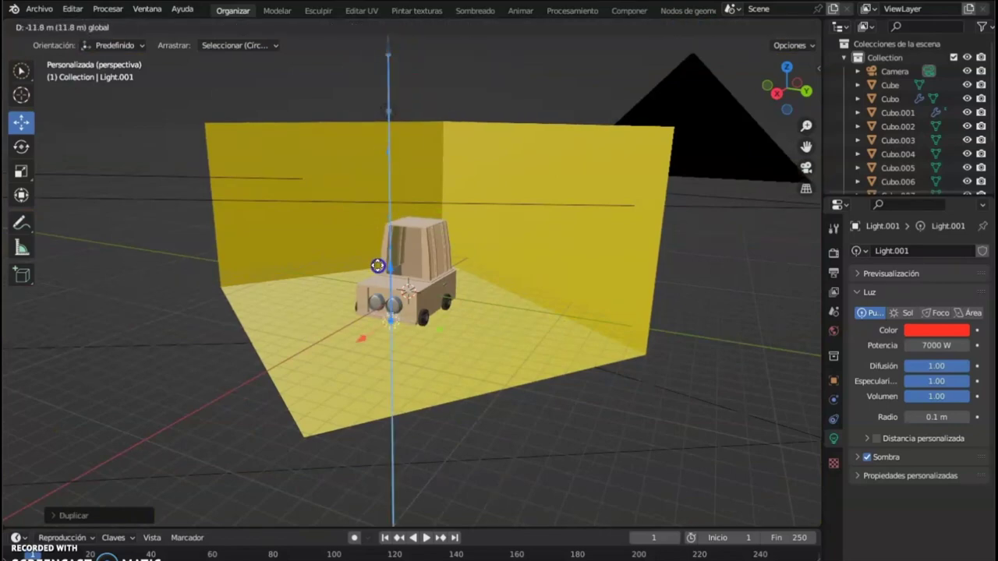
pyautogui.click(380, 341)
pyautogui.scroll(6, 378, 336)
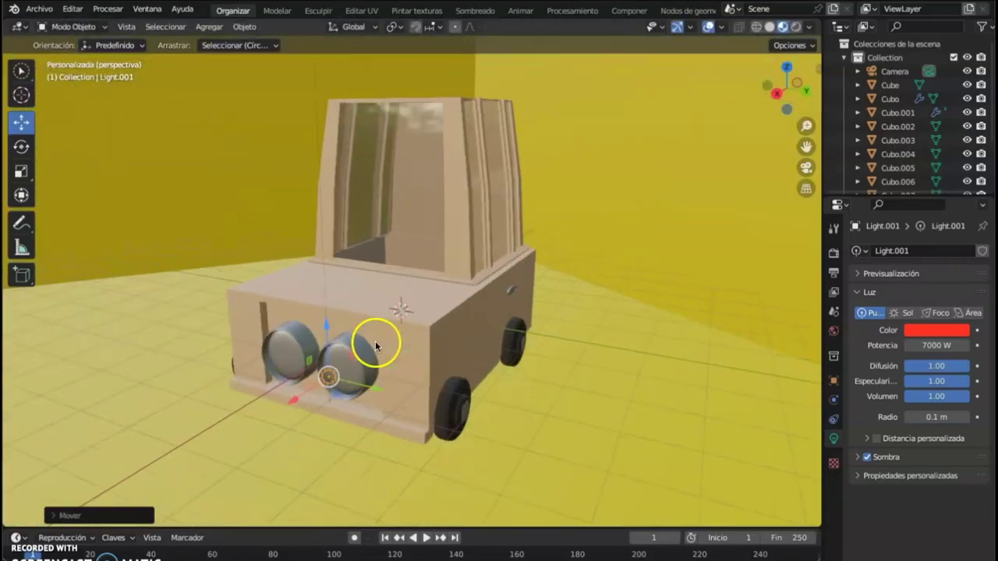
pyautogui.moveTo(292, 408); pyautogui.dragTo(312, 394)
pyautogui.moveTo(392, 379); pyautogui.dragTo(370, 368)
pyautogui.moveTo(345, 315); pyautogui.dragTo(311, 396)
pyautogui.moveTo(371, 399); pyautogui.dragTo(330, 382, button='middle')
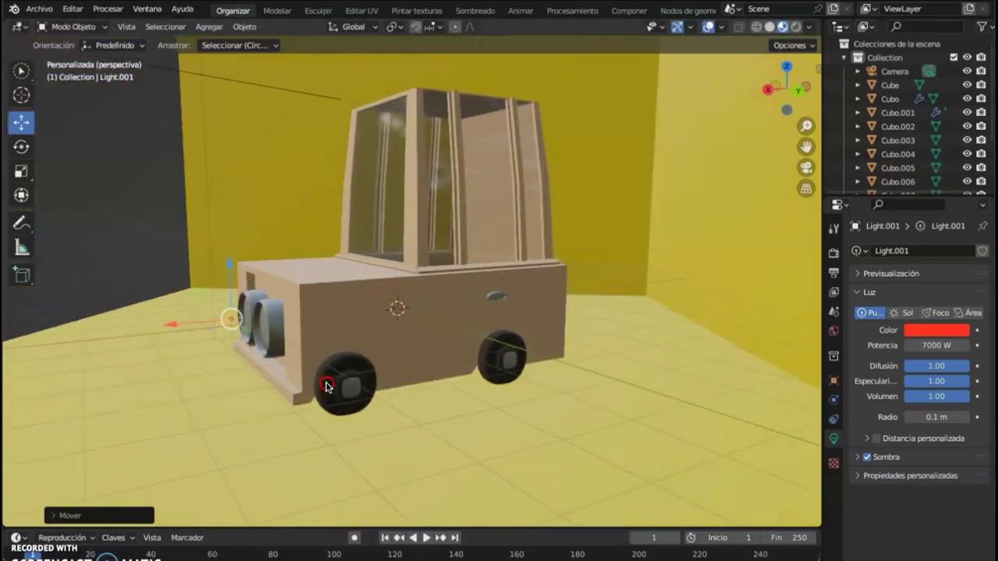
pyautogui.moveTo(230, 267); pyautogui.dragTo(229, 283)
# - Move Light.001 along X toward the car and lower it onto the headlight
pyautogui.click(182, 345)
pyautogui.moveTo(178, 345); pyautogui.dragTo(216, 342)
pyautogui.moveTo(278, 378); pyautogui.dragTo(414, 364, button='middle')
pyautogui.scroll(5, 343, 373)
pyautogui.moveTo(450, 331); pyautogui.dragTo(352, 337)
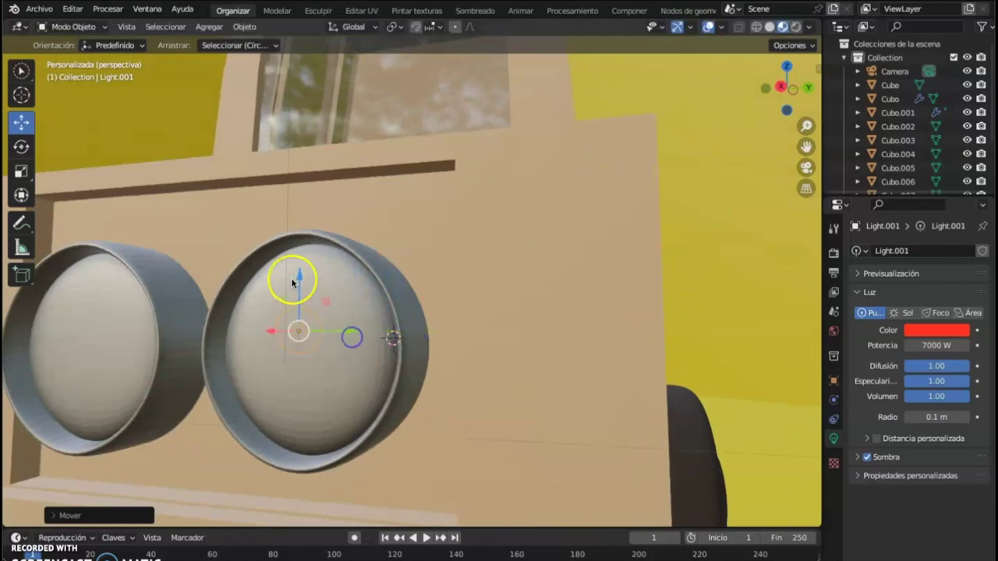
pyautogui.moveTo(295, 281); pyautogui.dragTo(296, 292)
pyautogui.moveTo(296, 291); pyautogui.dragTo(14, 383, button='middle')
# - Fine-tune Light.001 to the headlight's left edge with a G, X move
pyautogui.scroll(-2, 138, 396)
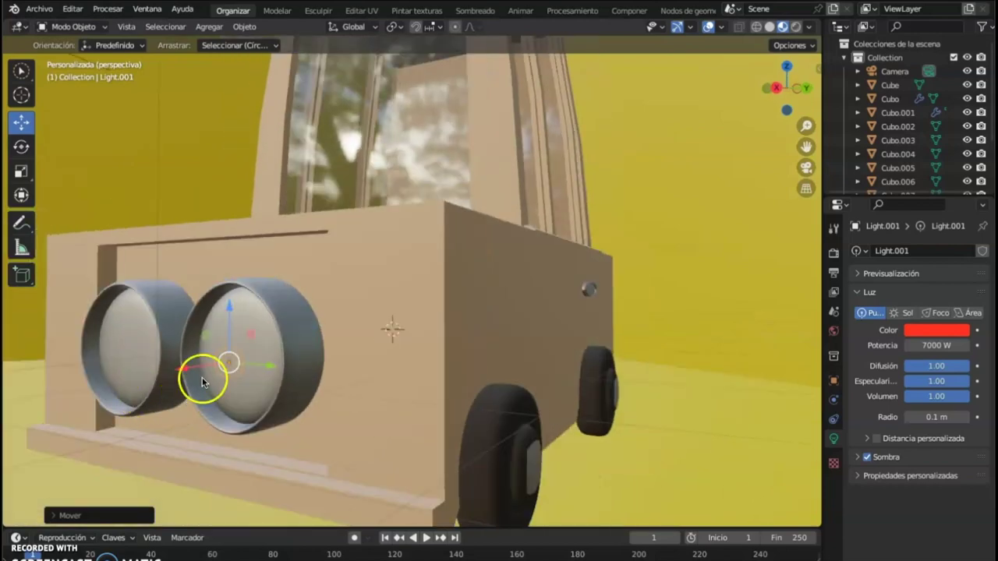
pyautogui.moveTo(184, 365); pyautogui.dragTo(150, 369)
pyautogui.moveTo(209, 393); pyautogui.dragTo(152, 383, button='middle')
pyautogui.press('g')
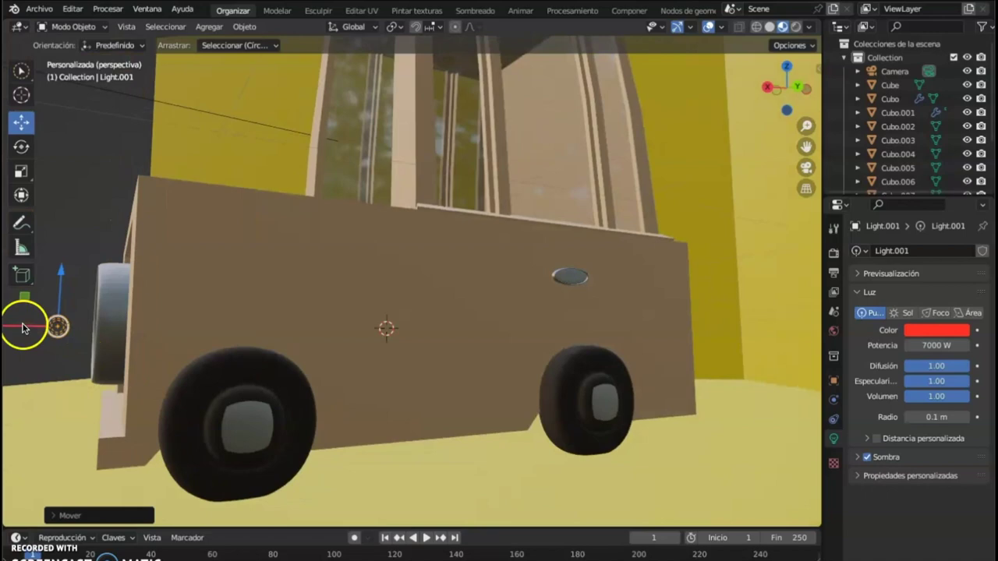
pyautogui.press('x')
pyautogui.click(89, 363)
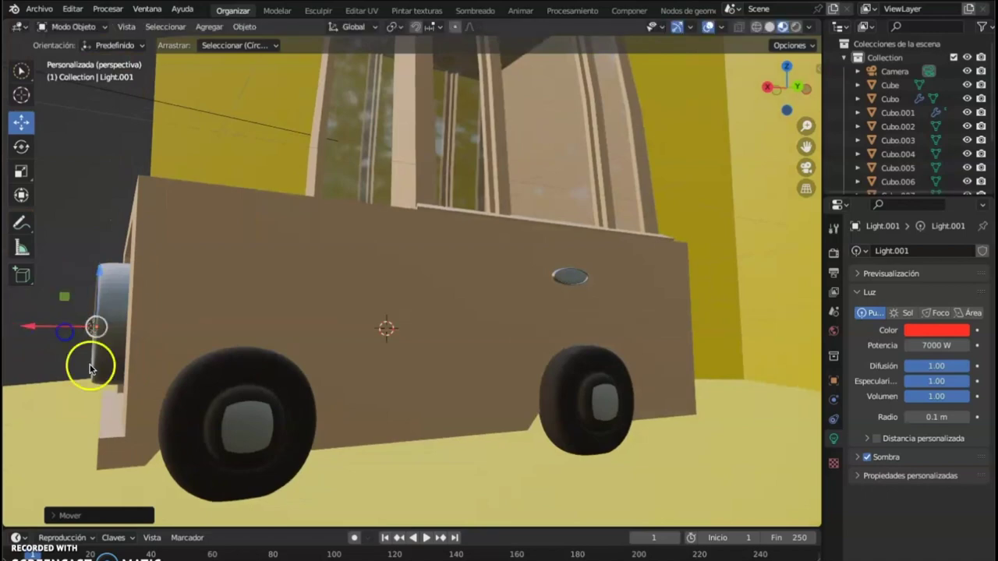
pyautogui.moveTo(89, 364); pyautogui.dragTo(442, 389, button='middle')
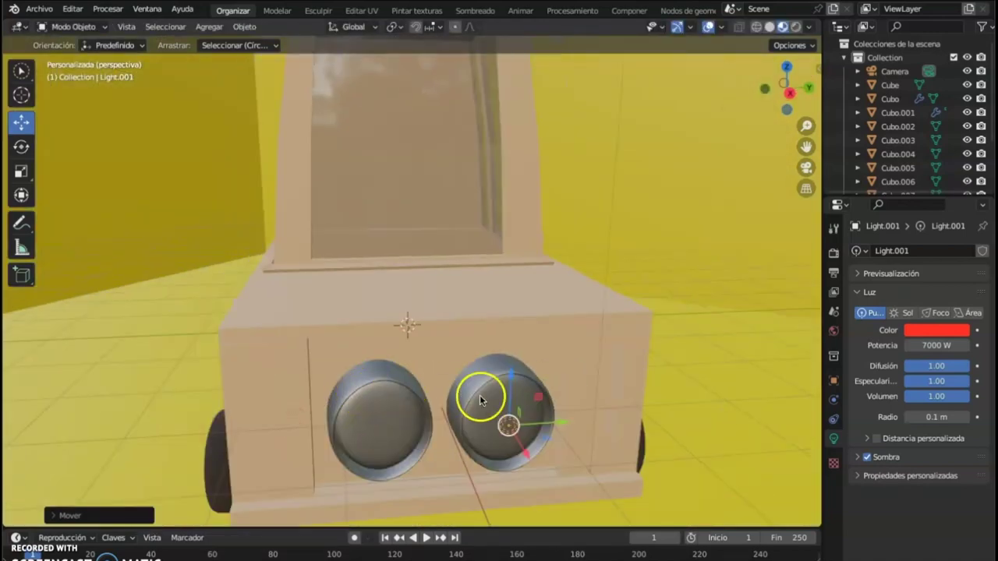
# - Change Light.001 from red to pale yellow at 500 W and duplicate it in place as Light.002
pyautogui.click(946, 331)
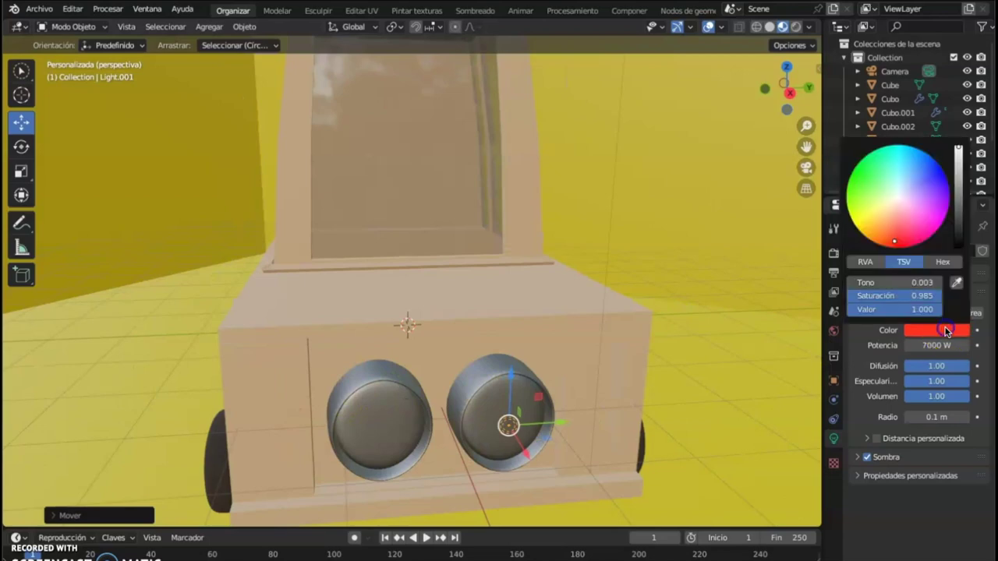
pyautogui.moveTo(891, 231); pyautogui.dragTo(895, 201)
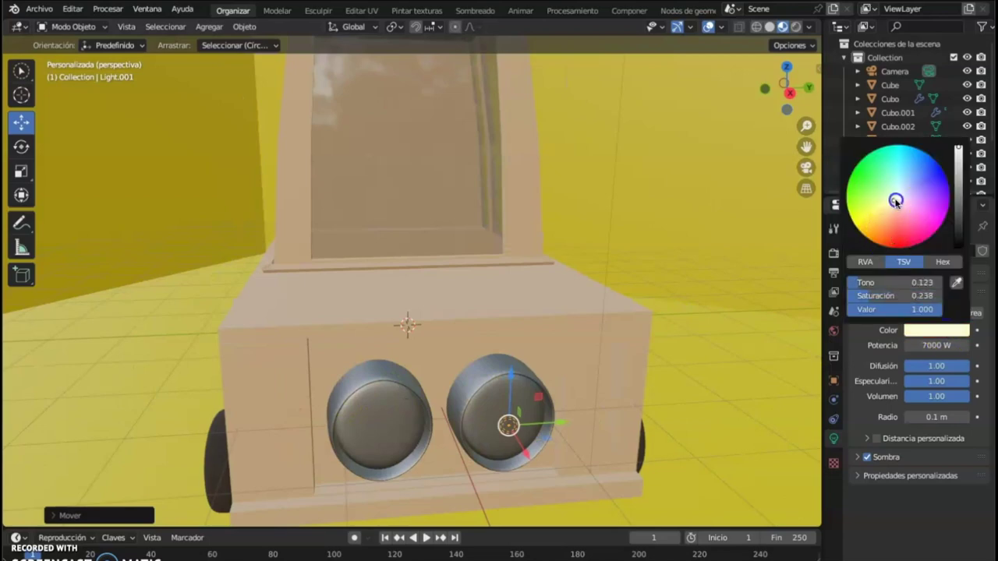
pyautogui.click(928, 346)
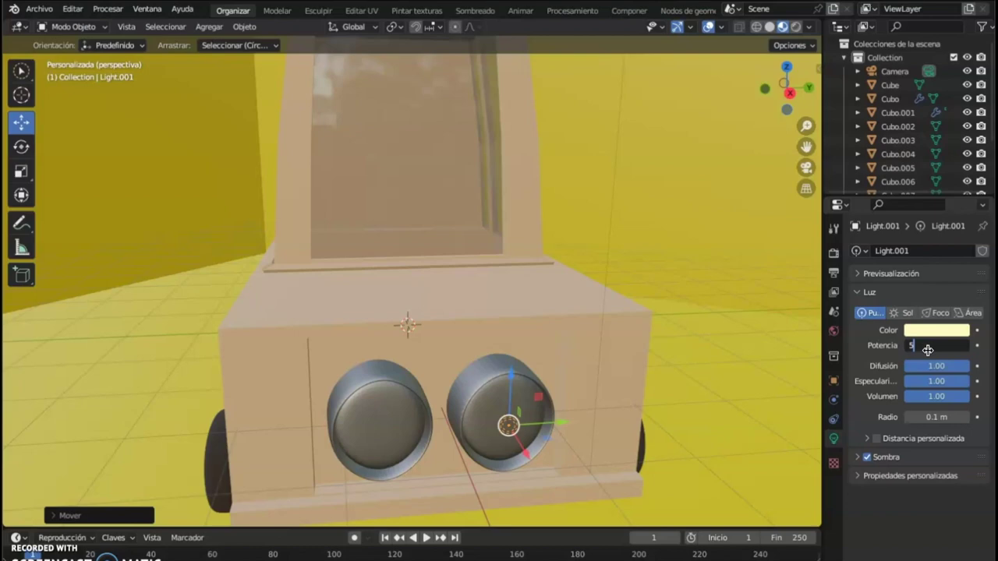
pyautogui.write('500')
pyautogui.press('Return')
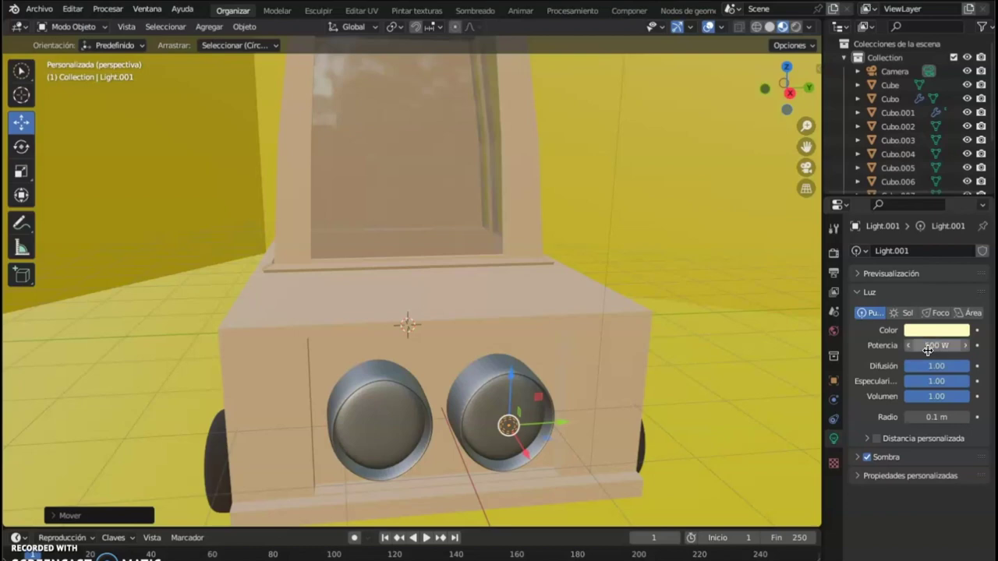
pyautogui.hotkey('shift', 'd')
pyautogui.rightClick(566, 411)
# - Move Light.002 along Y into the left headlight, then zoom out around the car
pyautogui.click(558, 423)
pyautogui.click(548, 429)
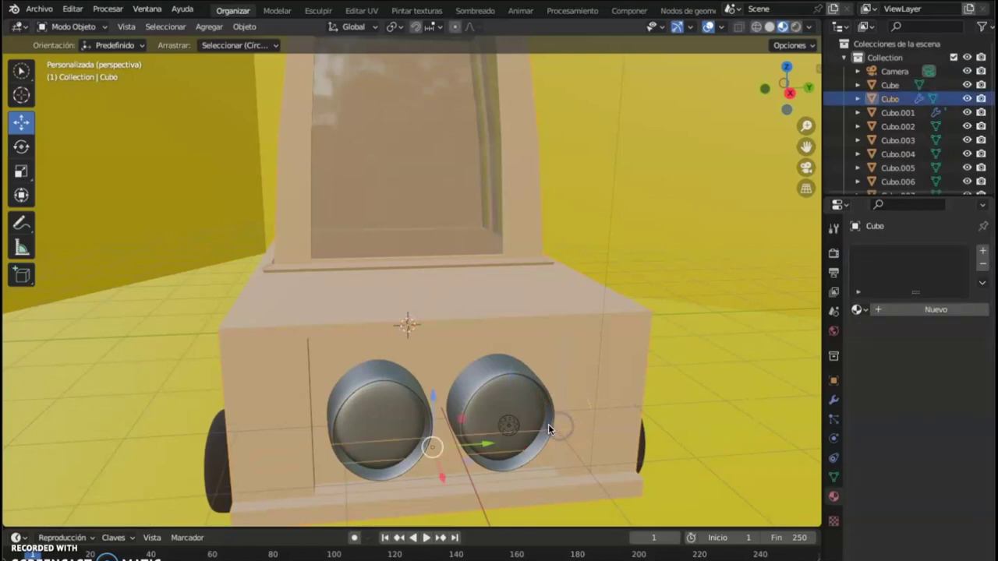
pyautogui.click(590, 427)
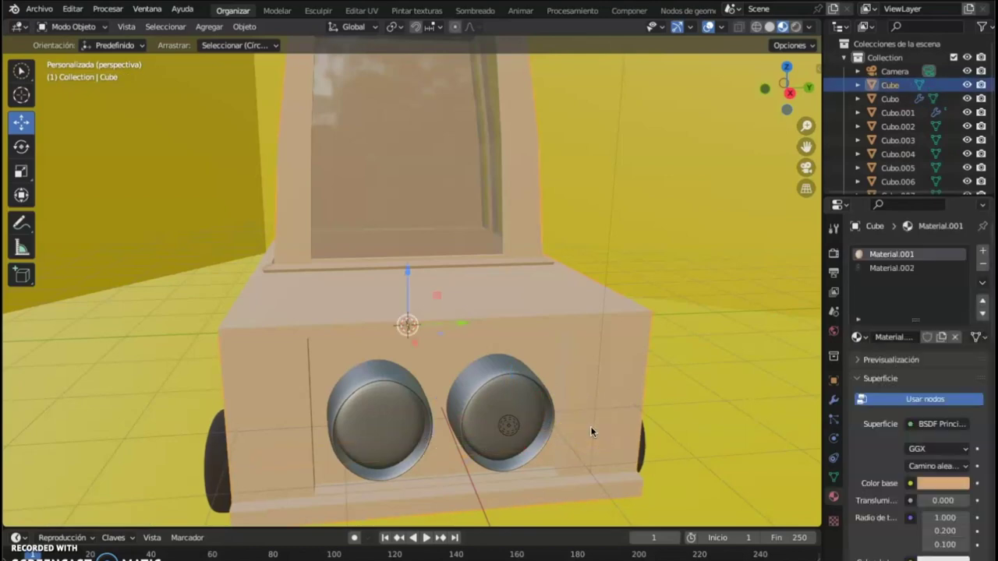
pyautogui.click(563, 421)
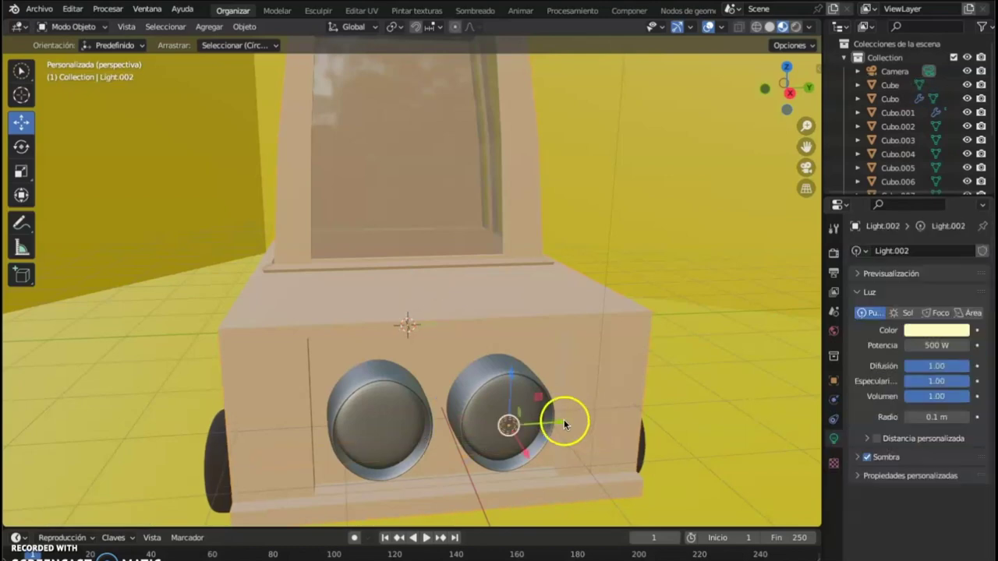
pyautogui.press('g')
pyautogui.press('y')
pyautogui.click(616, 400)
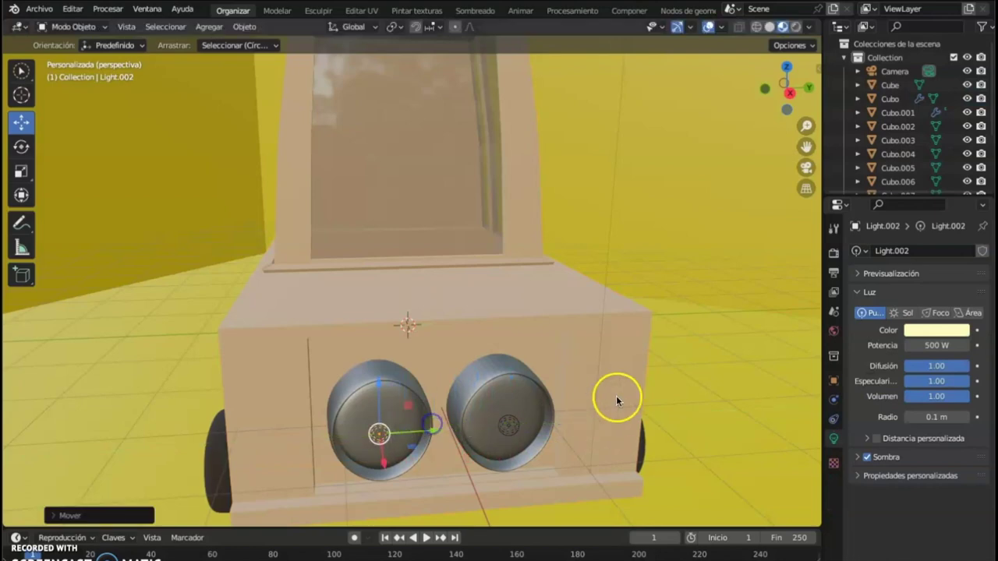
pyautogui.click(693, 332)
pyautogui.scroll(-3, 694, 330)
pyautogui.moveTo(694, 330); pyautogui.dragTo(455, 296, button='middle')
pyautogui.scroll(-4, 628, 318)
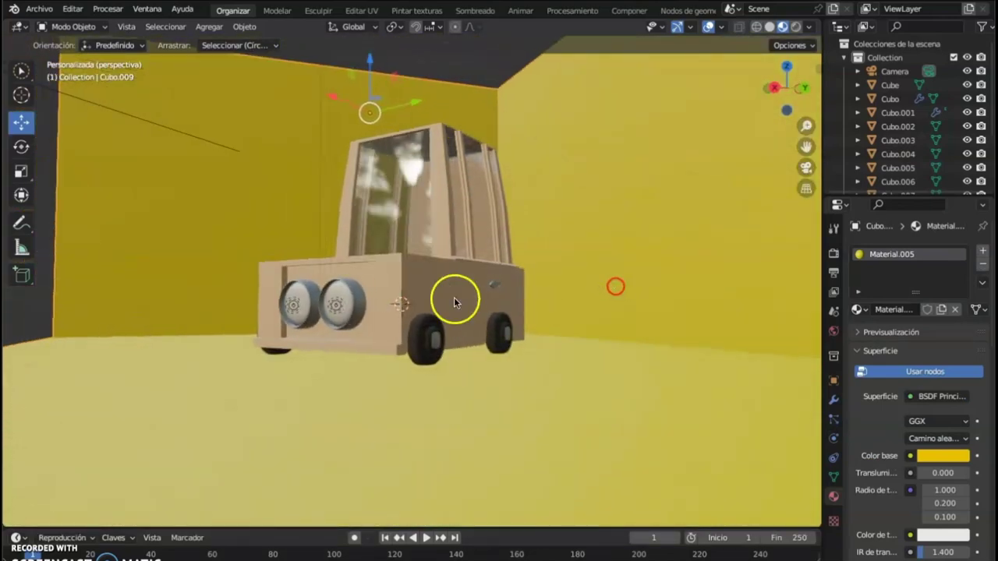
pyautogui.moveTo(523, 334); pyautogui.dragTo(497, 332, button='middle')
pyautogui.scroll(5, 477, 344)
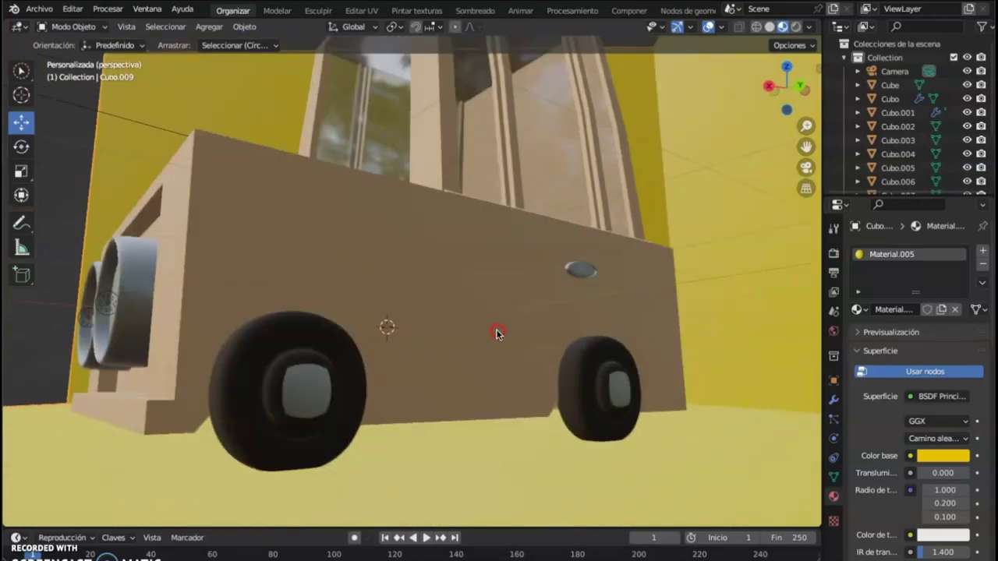
pyautogui.click(316, 359)
pyautogui.scroll(-5, 424, 392)
pyautogui.moveTo(423, 392); pyautogui.dragTo(479, 421, button='middle')
pyautogui.scroll(-3, 414, 421)
pyautogui.scroll(5, 474, 358)
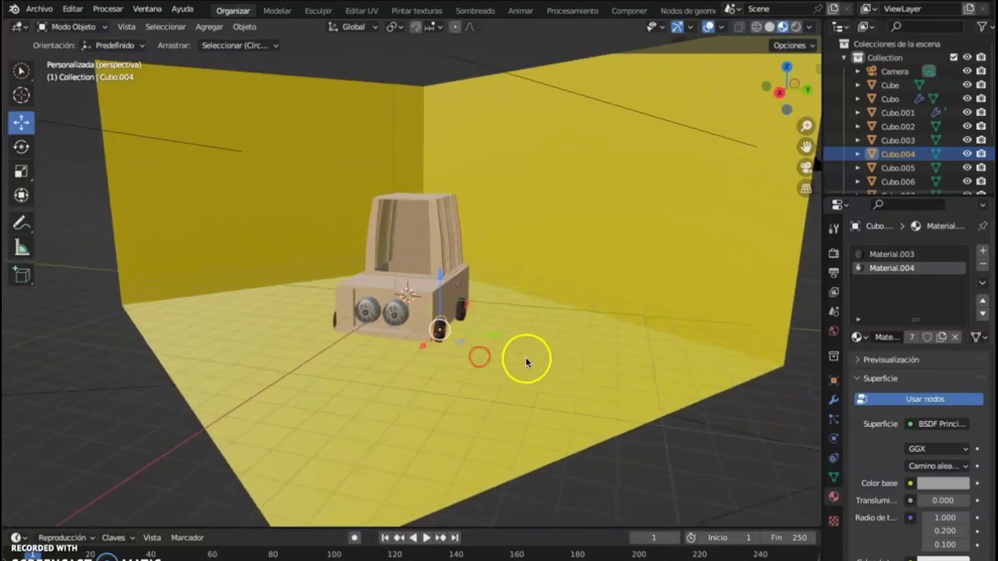
pyautogui.scroll(2, 526, 329)
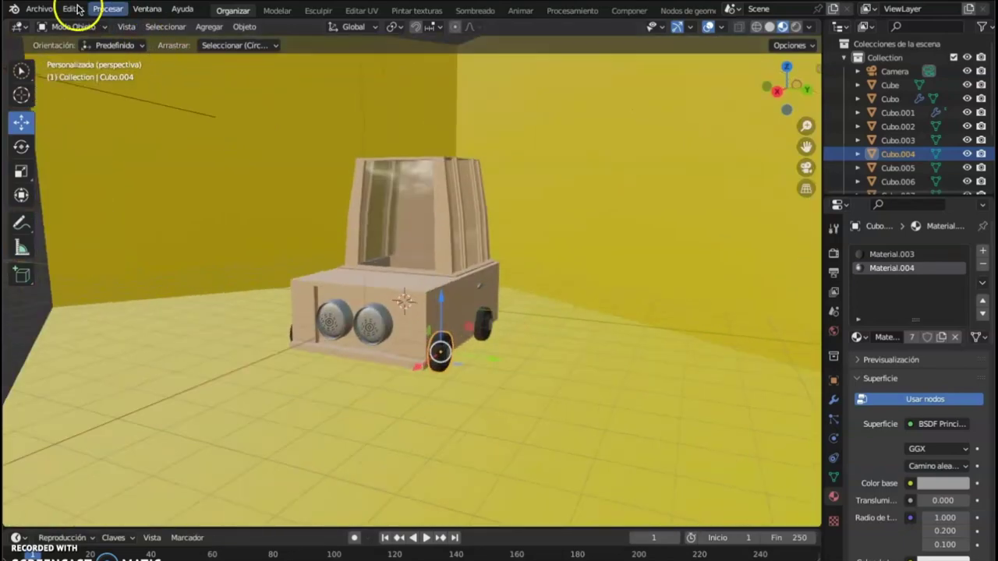
# - Screenshot the truck view, then launch Procesar animación from the Procesar menu
pyautogui.click(109, 8)
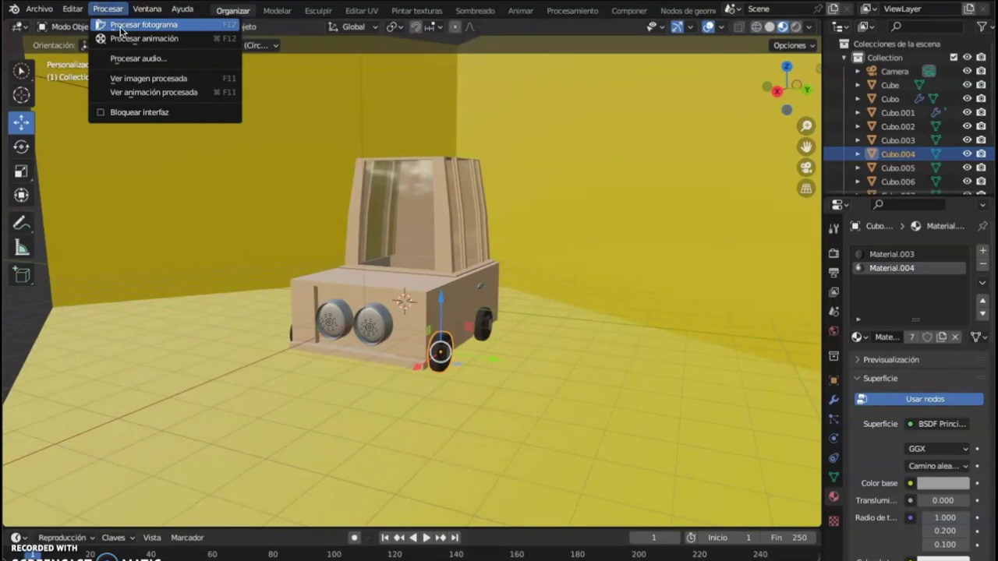
pyautogui.moveTo(521, 249); pyautogui.dragTo(505, 264, button='middle')
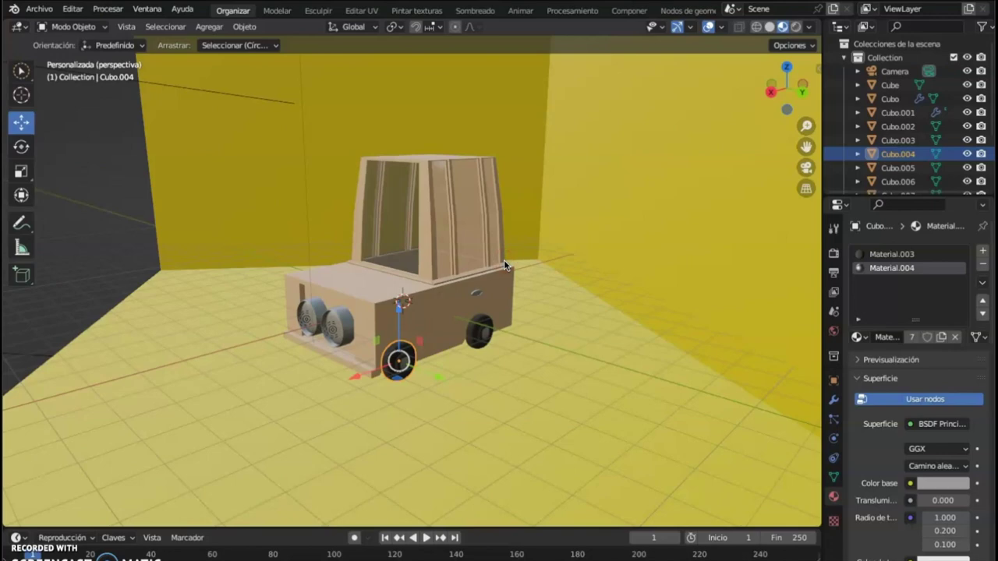
pyautogui.moveTo(181, 92); pyautogui.dragTo(645, 476)
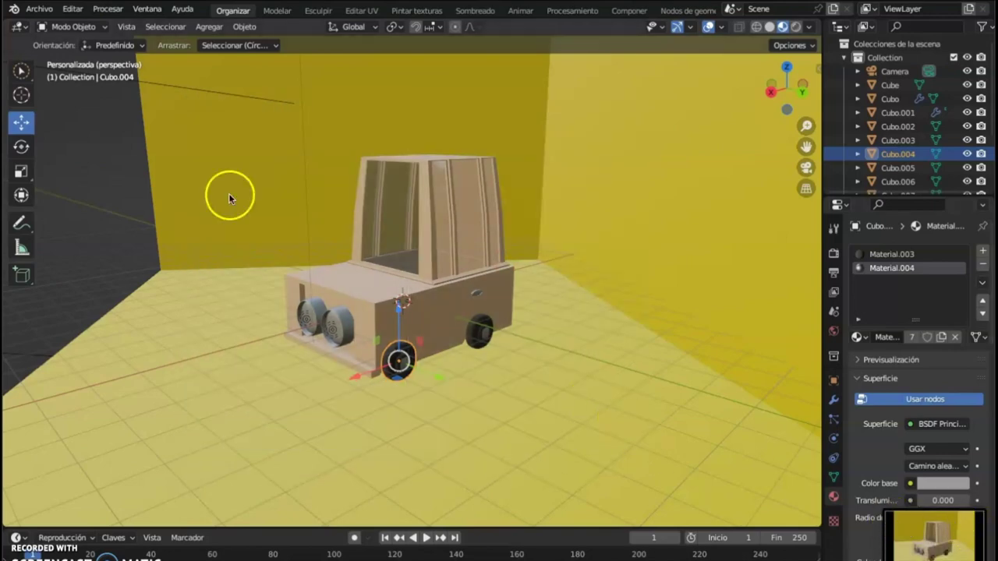
pyautogui.click(106, 10)
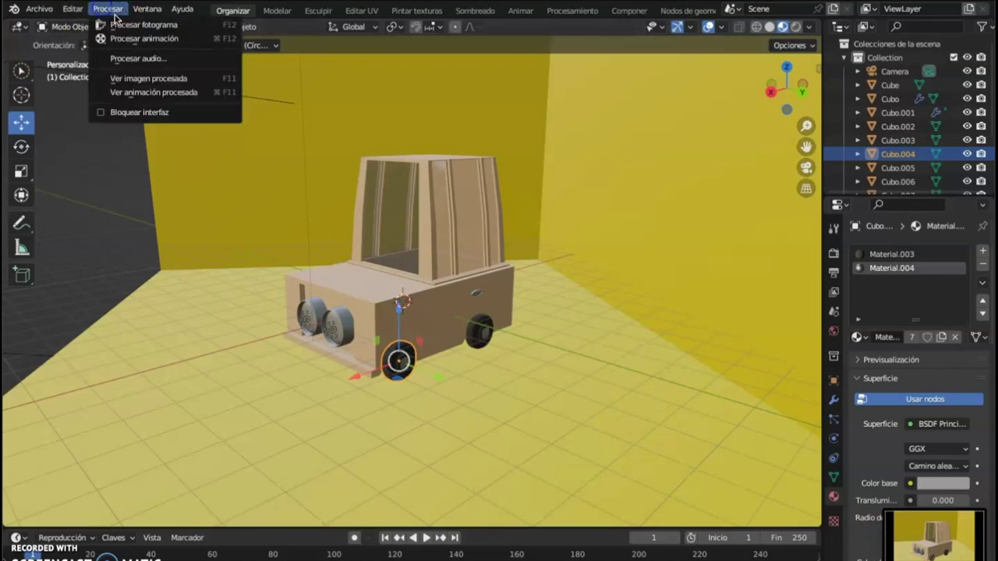
pyautogui.click(129, 37)
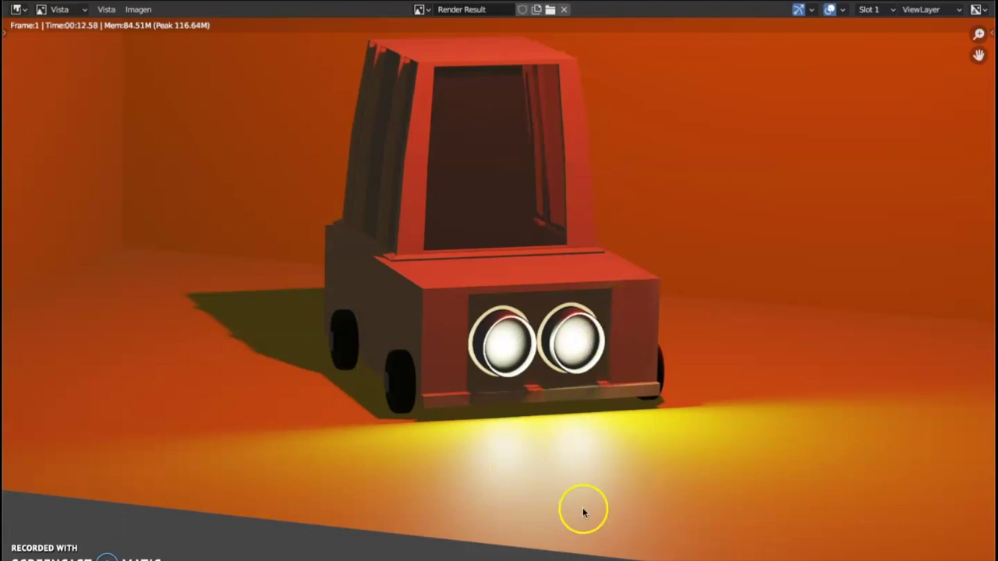
# - Zoom in and out on the Render Result image of the truck's glowing headlights
pyautogui.scroll(-1, 747, 195)
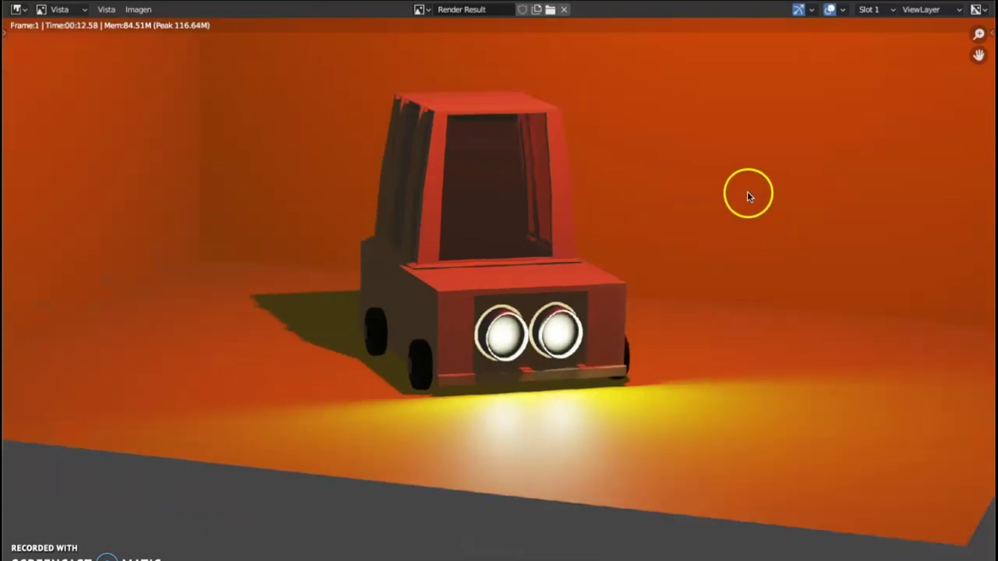
pyautogui.scroll(2, 739, 215)
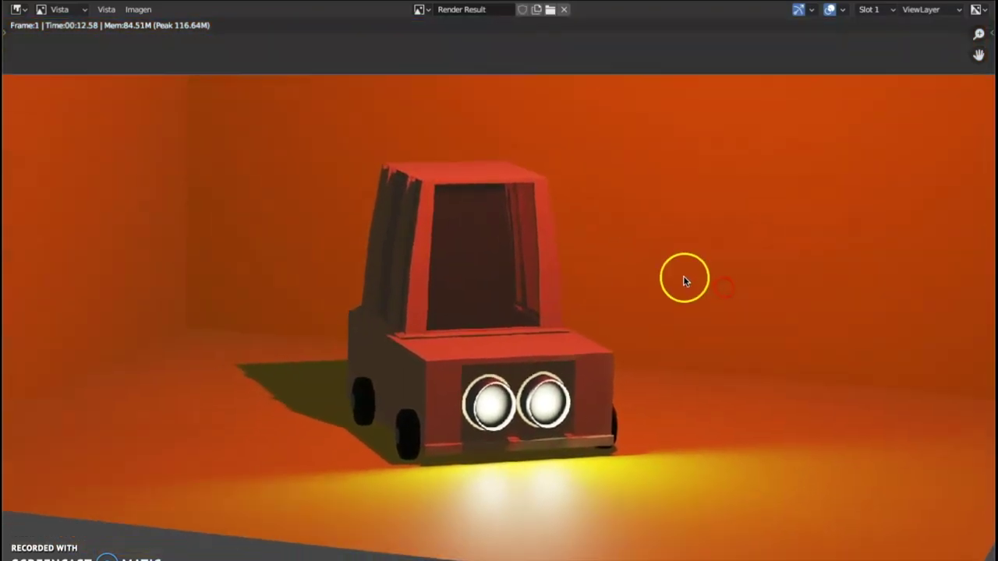
pyautogui.scroll(-3, 683, 281)
pyautogui.scroll(2, 683, 279)
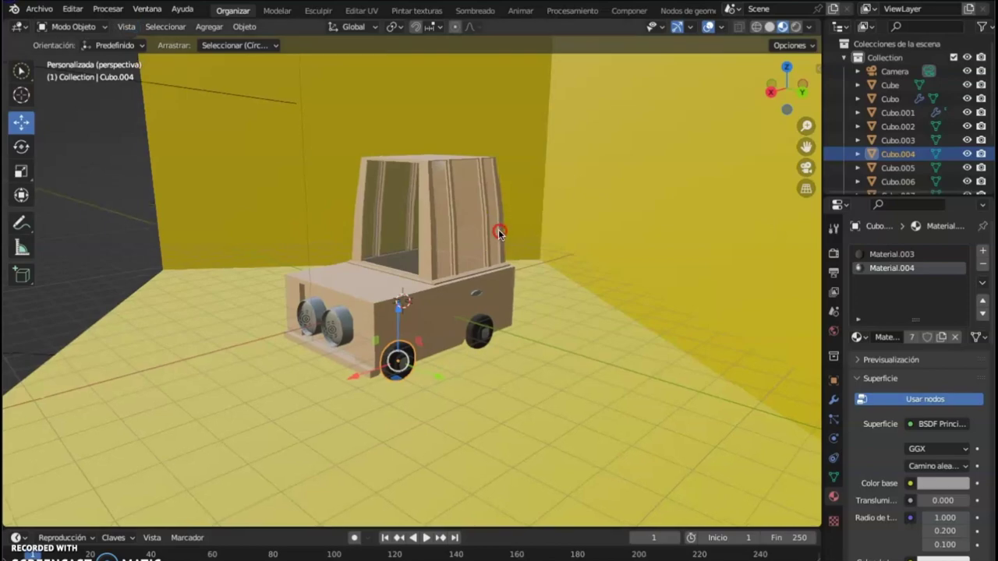
# - Orbit and zoom from a wide view of the yellow room to a frontal side view of the truck
pyautogui.keyDown('ctrl'); pyautogui.moveTo(499, 229); pyautogui.dragTo(597, 208, button='middle'); pyautogui.keyUp('ctrl')
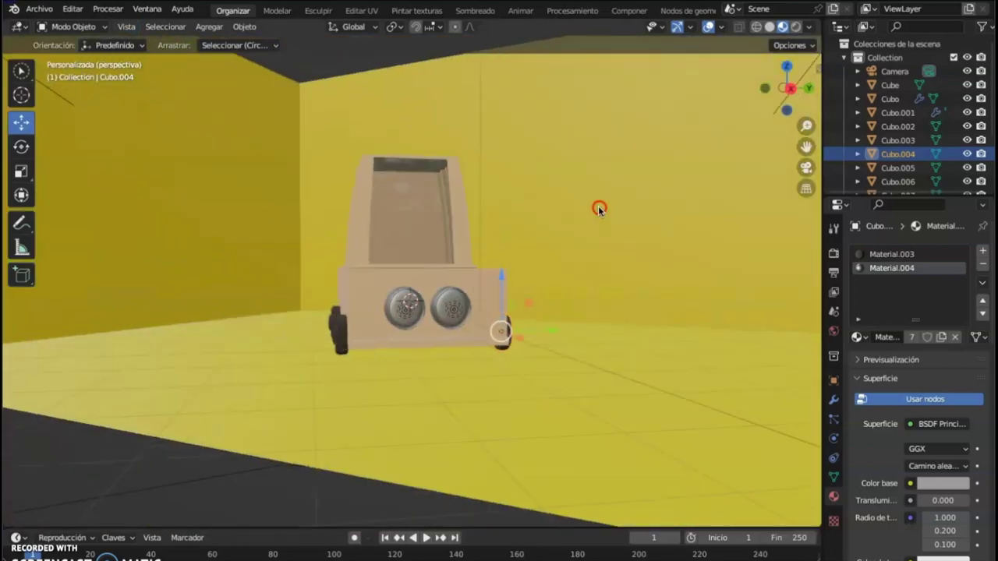
pyautogui.scroll(-6, 559, 235)
pyautogui.moveTo(558, 240); pyautogui.dragTo(429, 252, button='middle')
pyautogui.scroll(-4, 519, 258)
pyautogui.scroll(5, 439, 297)
pyautogui.scroll(-4, 476, 278)
pyautogui.scroll(2, 508, 248)
pyautogui.scroll(6, 484, 250)
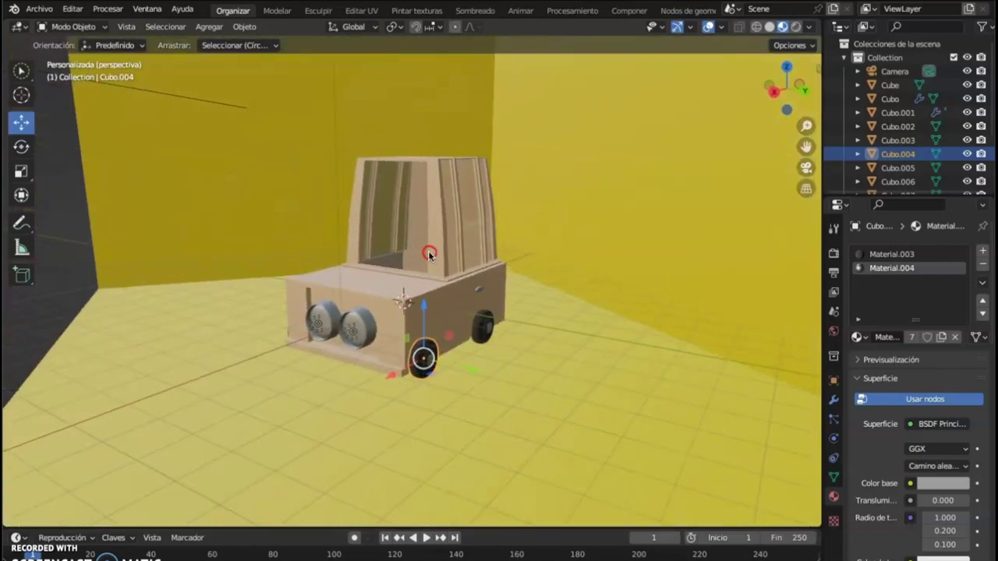
pyautogui.moveTo(540, 306); pyautogui.dragTo(495, 298, button='middle')
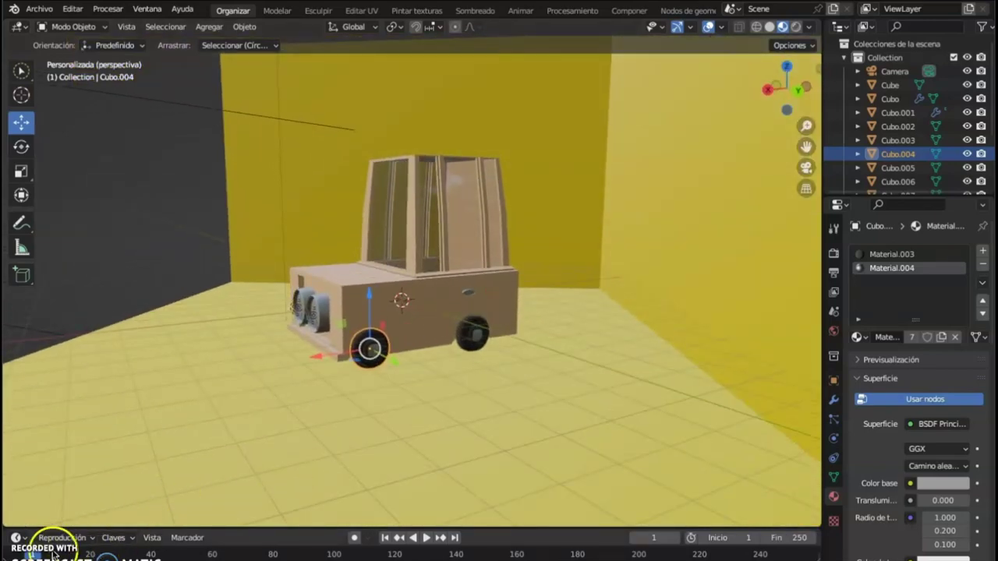